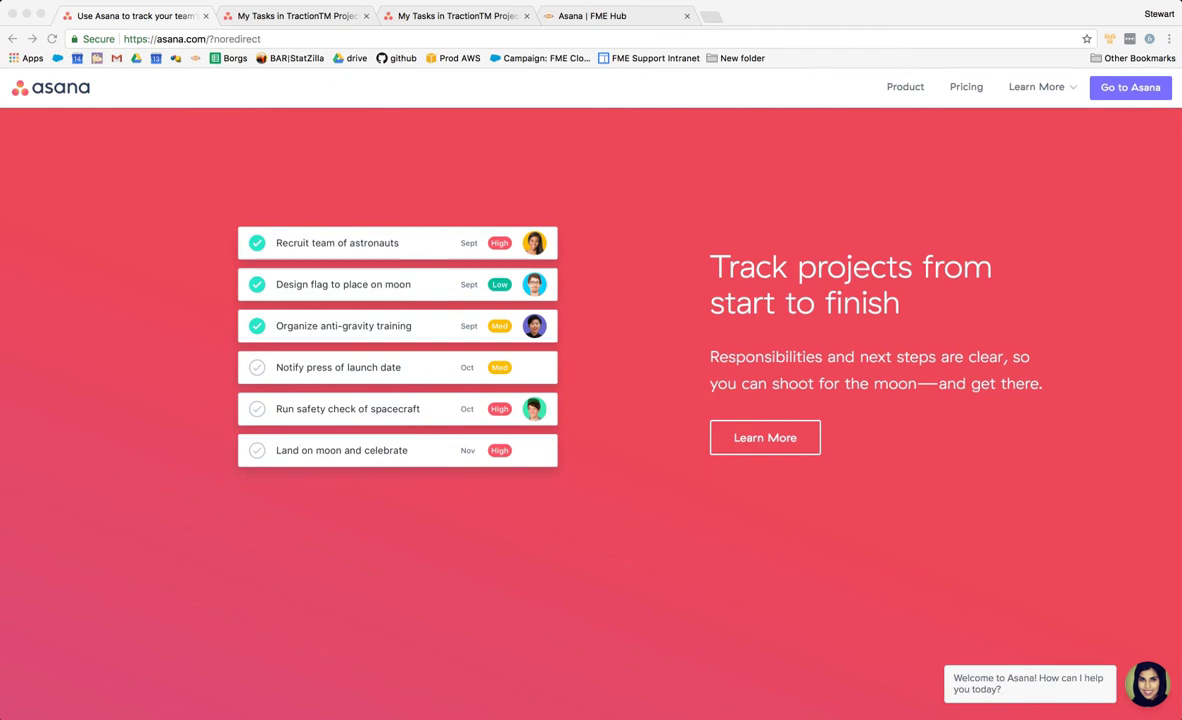
- Scroll the Asana marketing homepage, then switch to the My Tasks in TractionTM Projects tab
scroll(591, 394, down, 5)
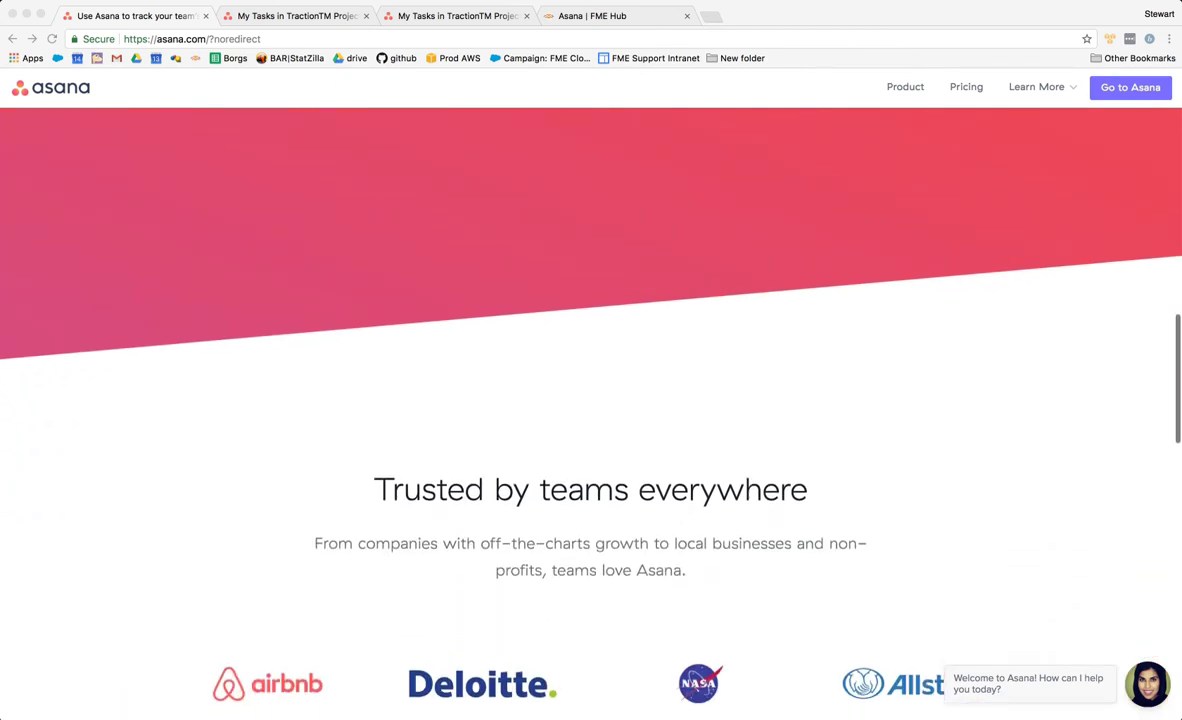
scroll(591, 394, down, 1)
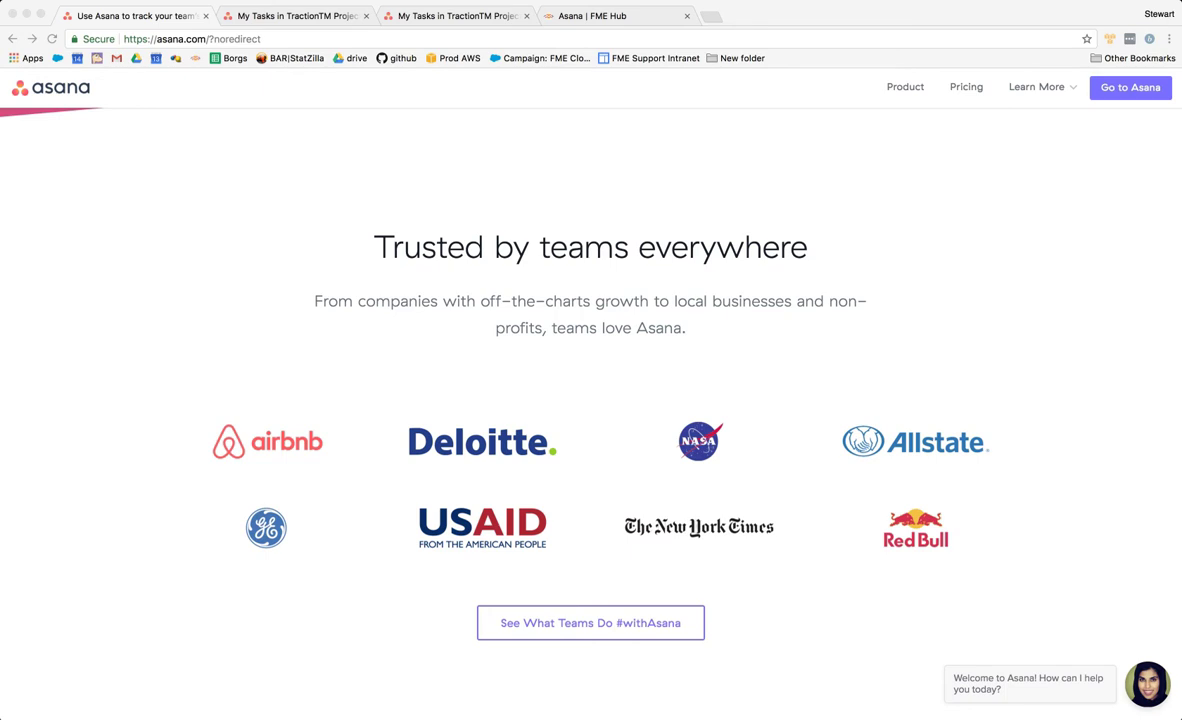
scroll(591, 400, up, 20)
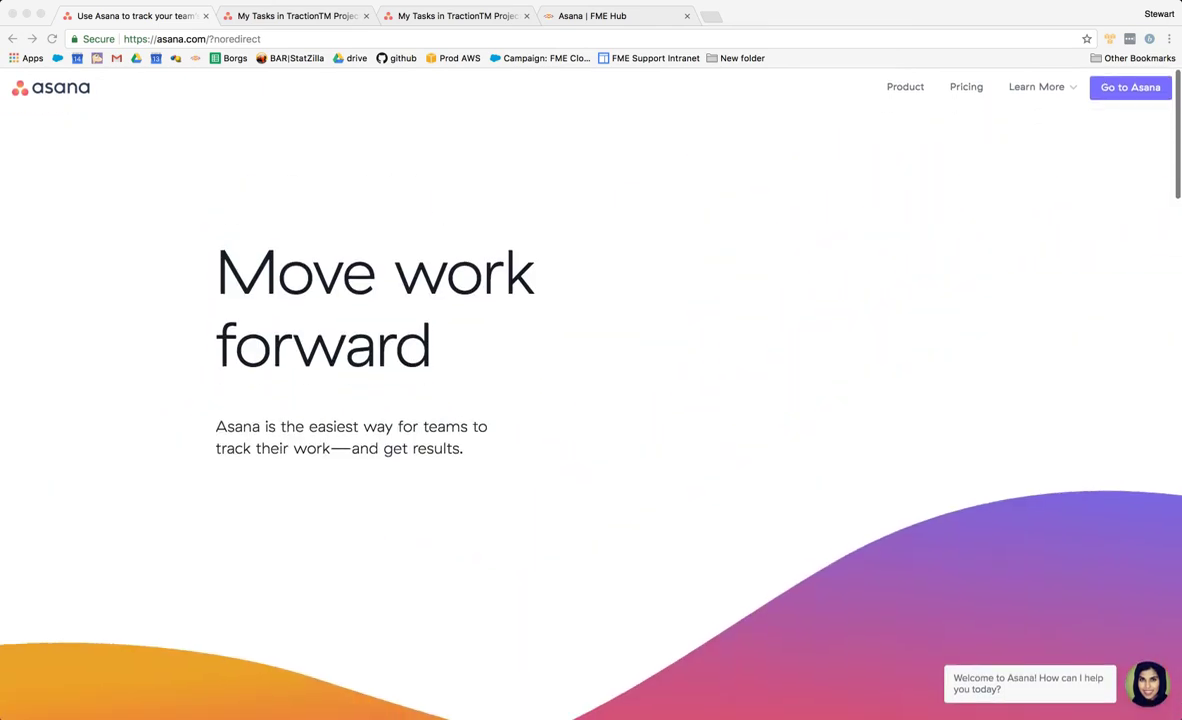
key(ctrl+Tab)
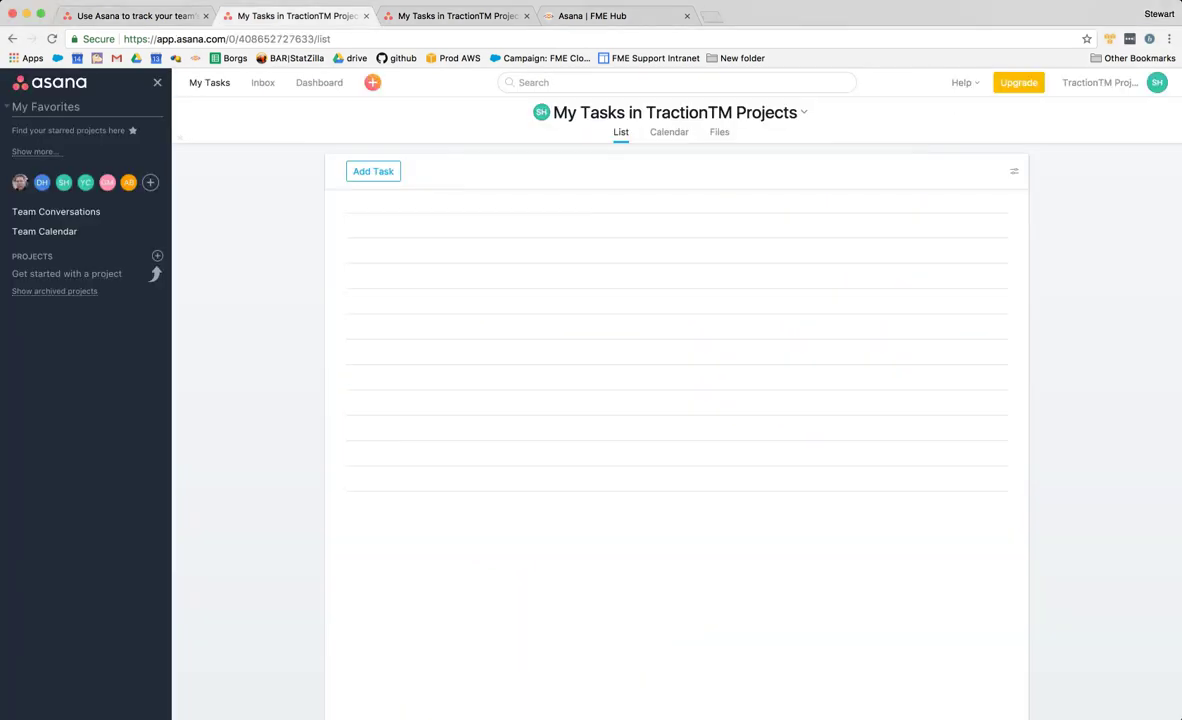
- Create a new task, leave its title and description empty, and close its detail pane
double_click(689, 113)
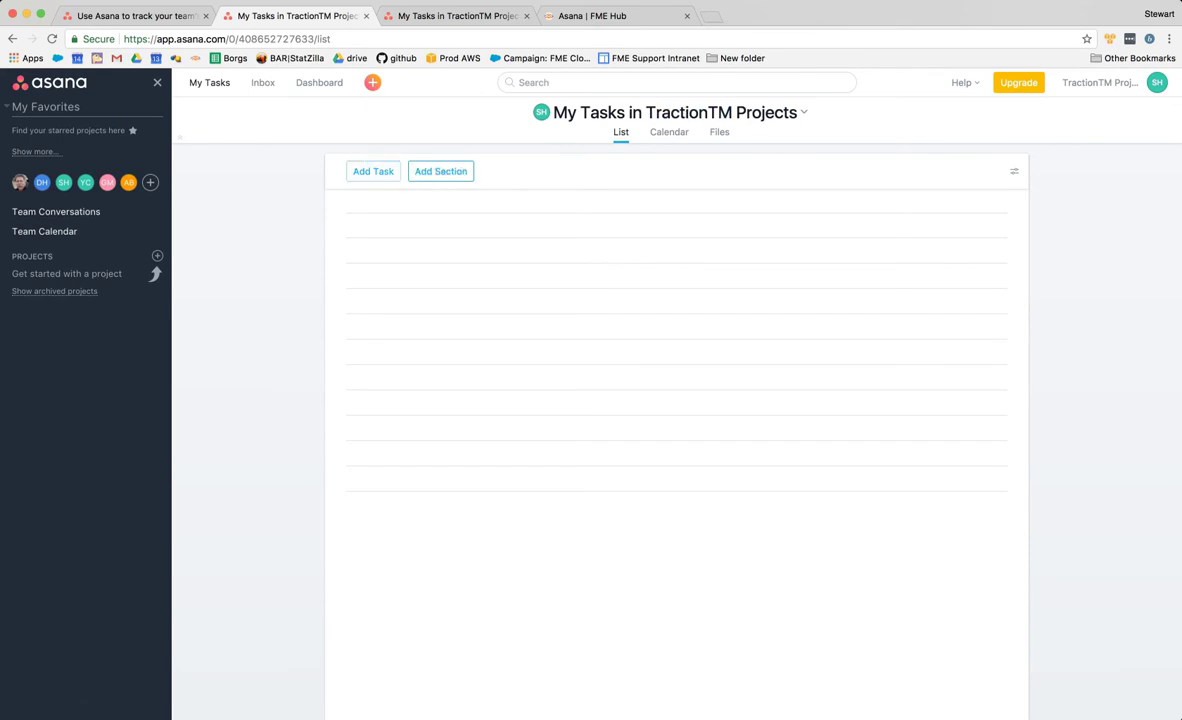
click(373, 171)
click(817, 272)
click(806, 302)
click(817, 272)
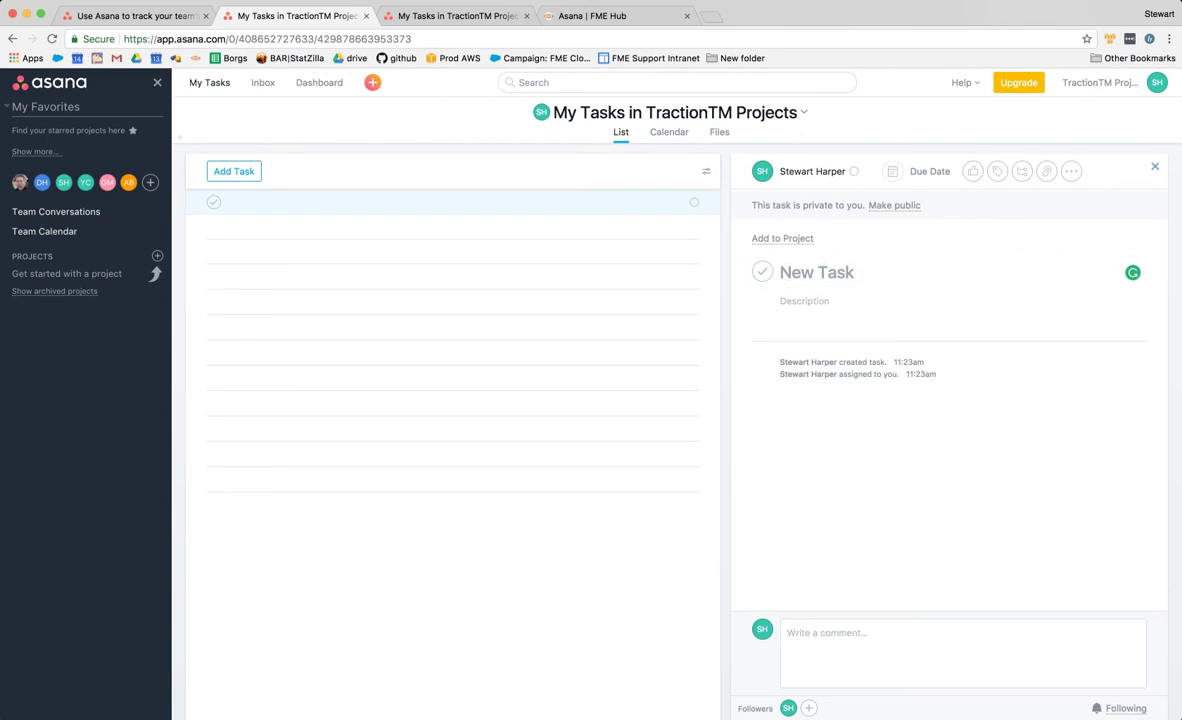
key(Escape)
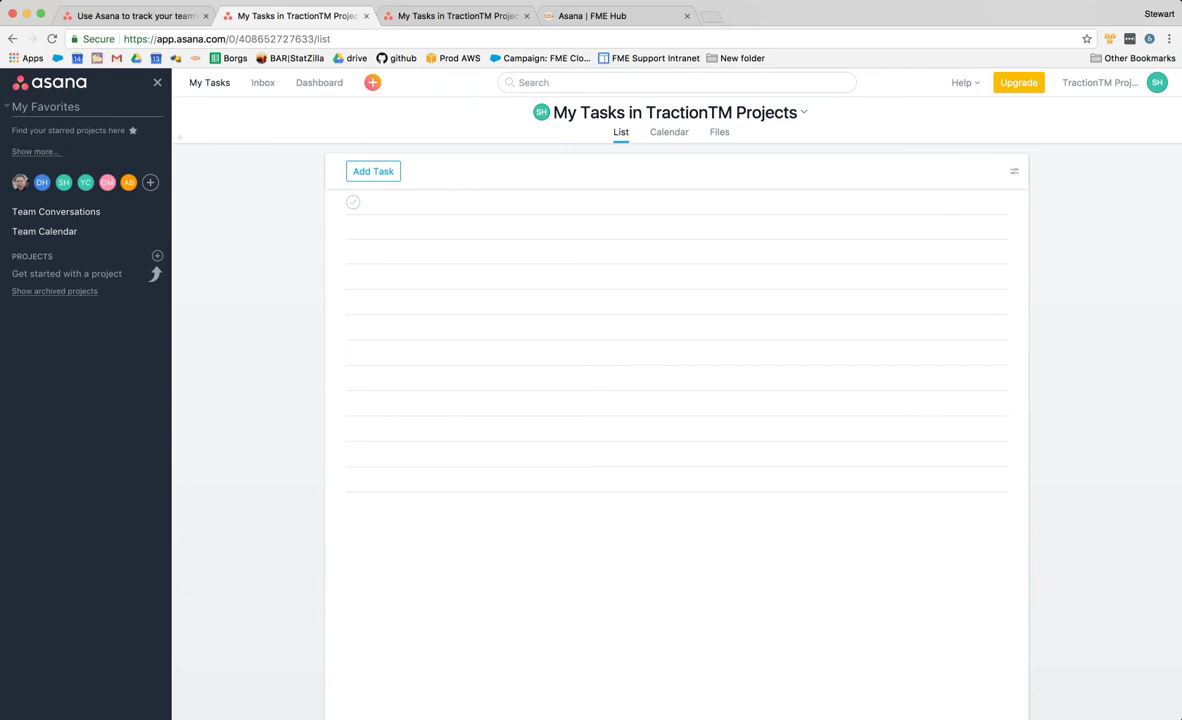
- Bring FME Workbench forward and narrow the side panels to widen the canvas
mouse_move(761, 700)
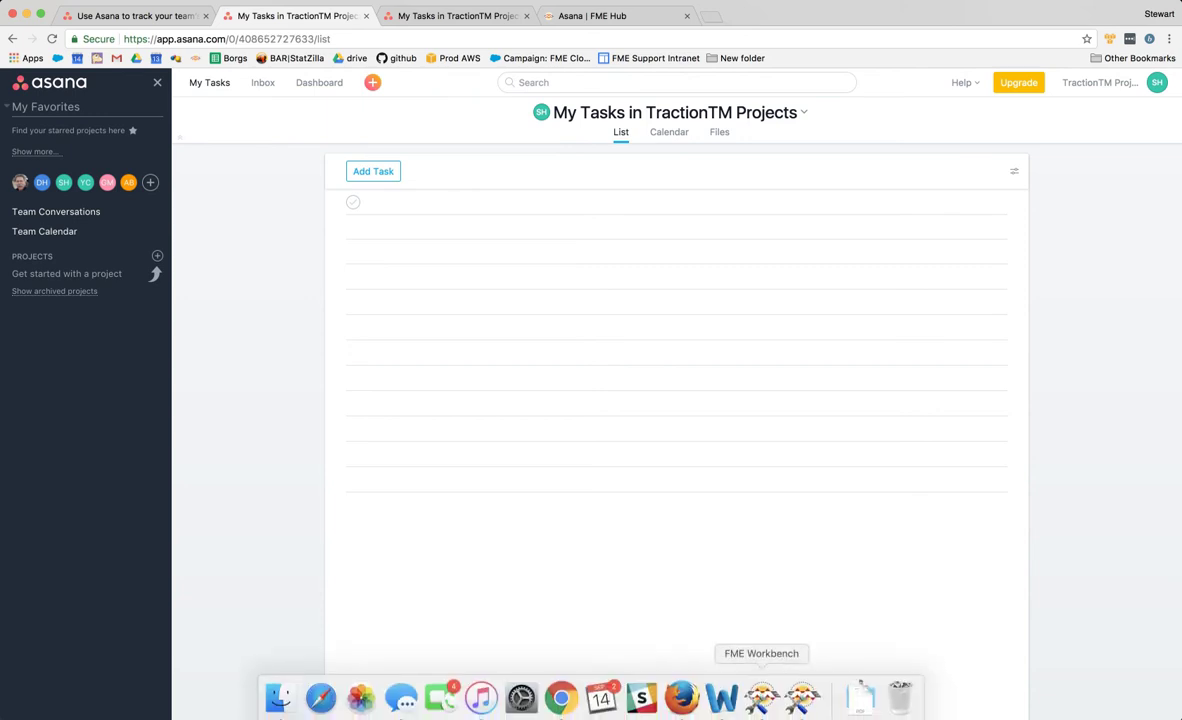
click(761, 698)
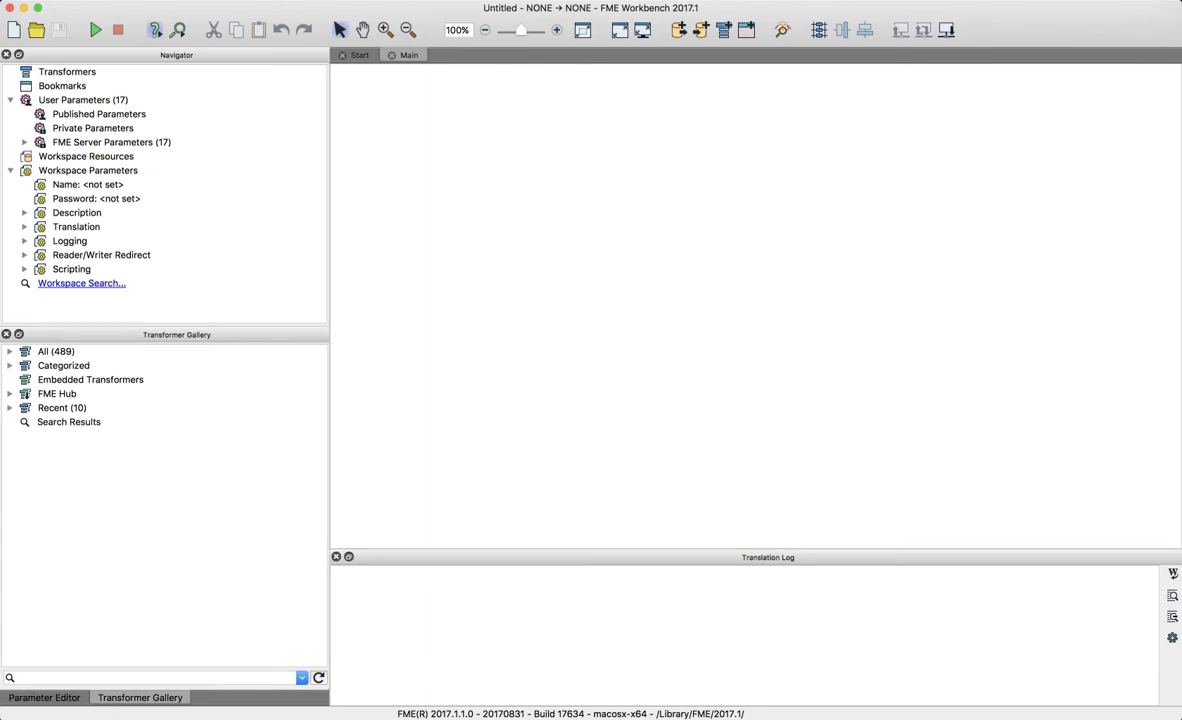
drag(330, 380, 250, 380)
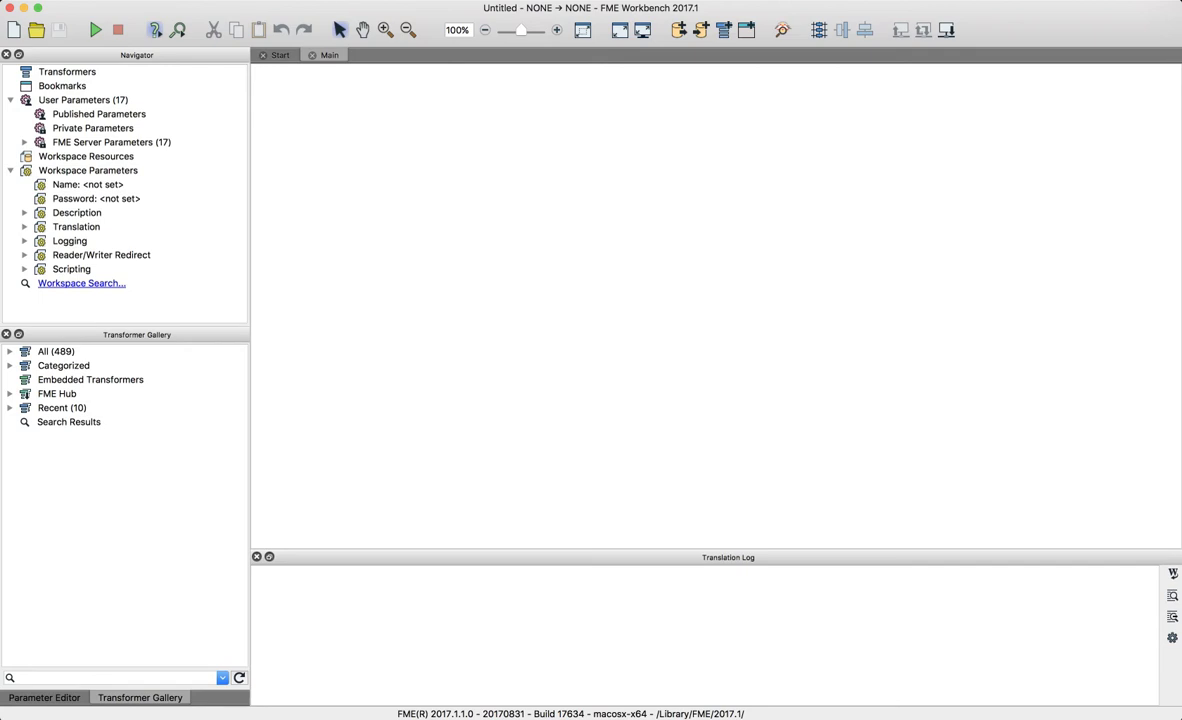
- Add a Creator transformer, shift it left, and connect a new HTTPCaller after it
text(crea)
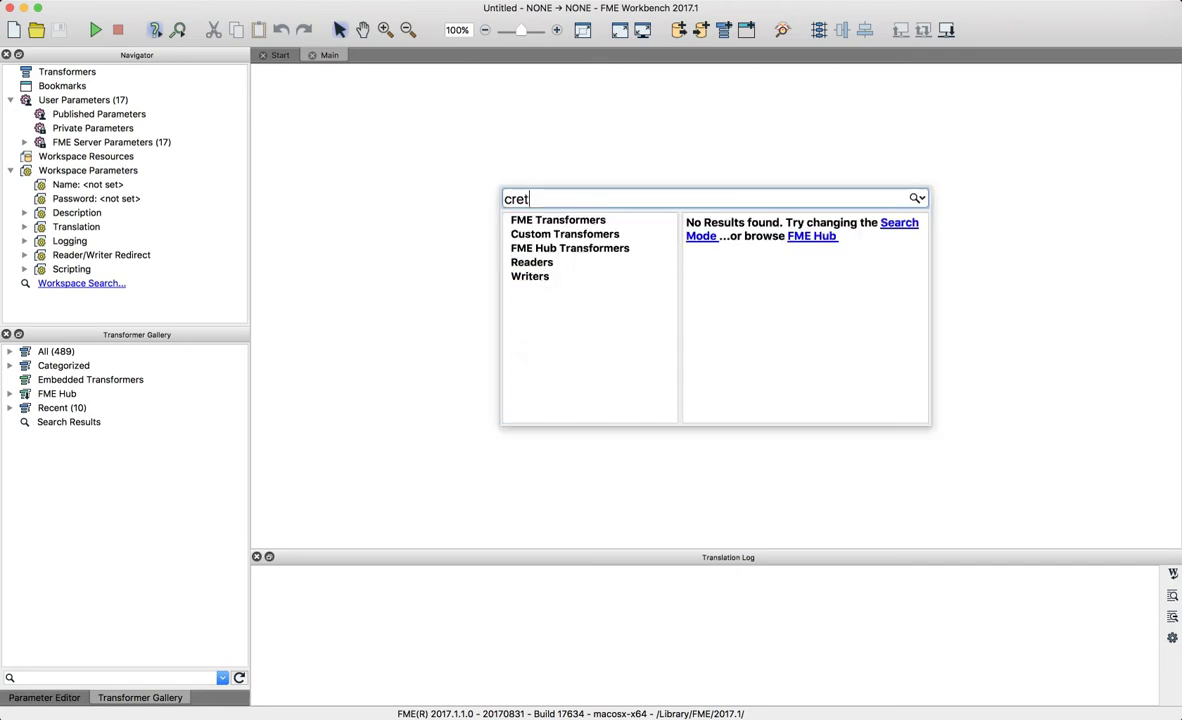
key(Return)
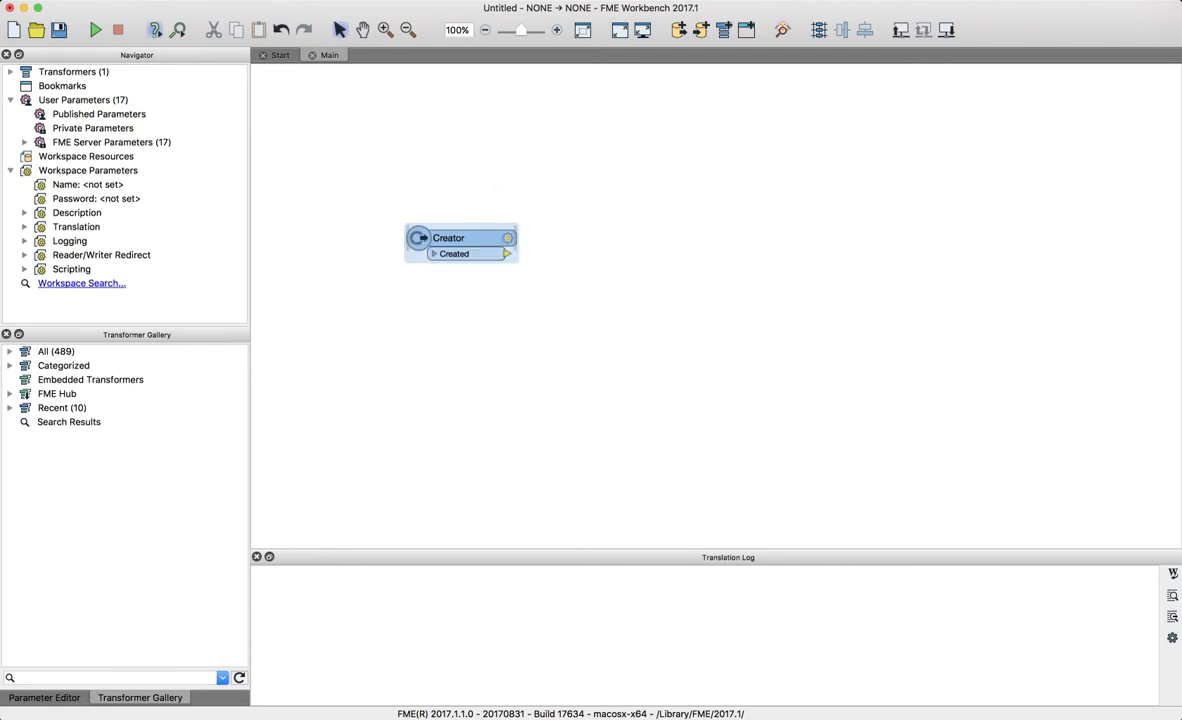
drag(460, 239, 419, 238)
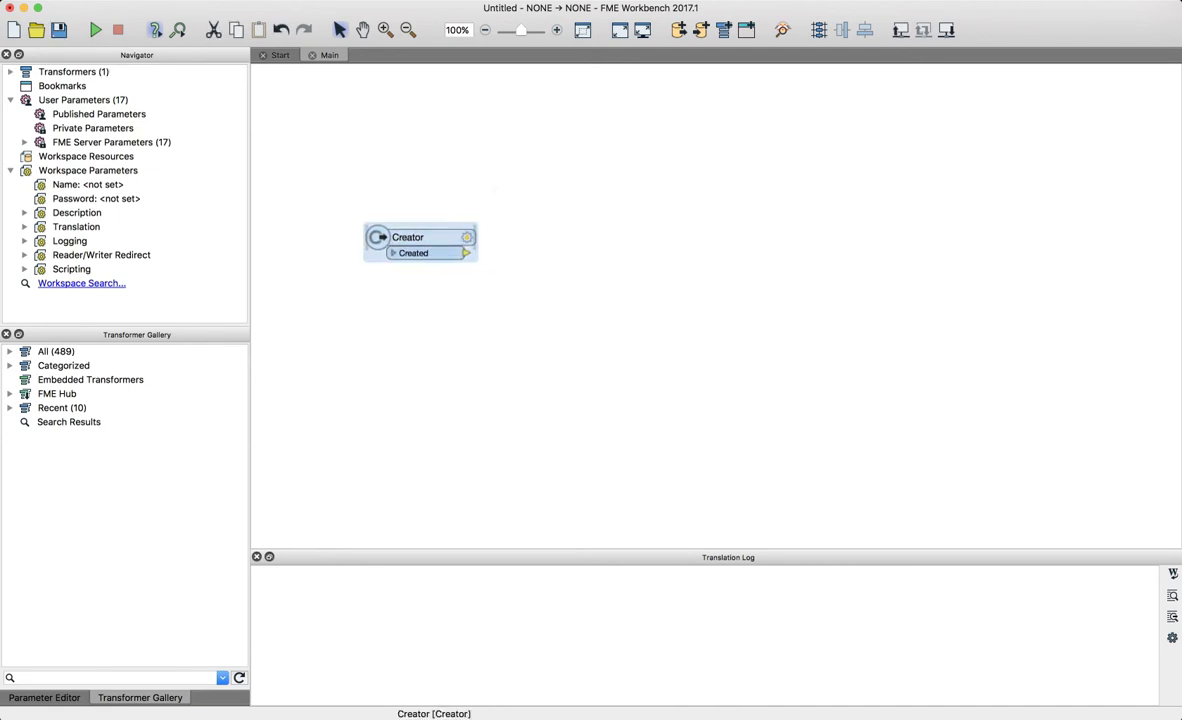
text(http)
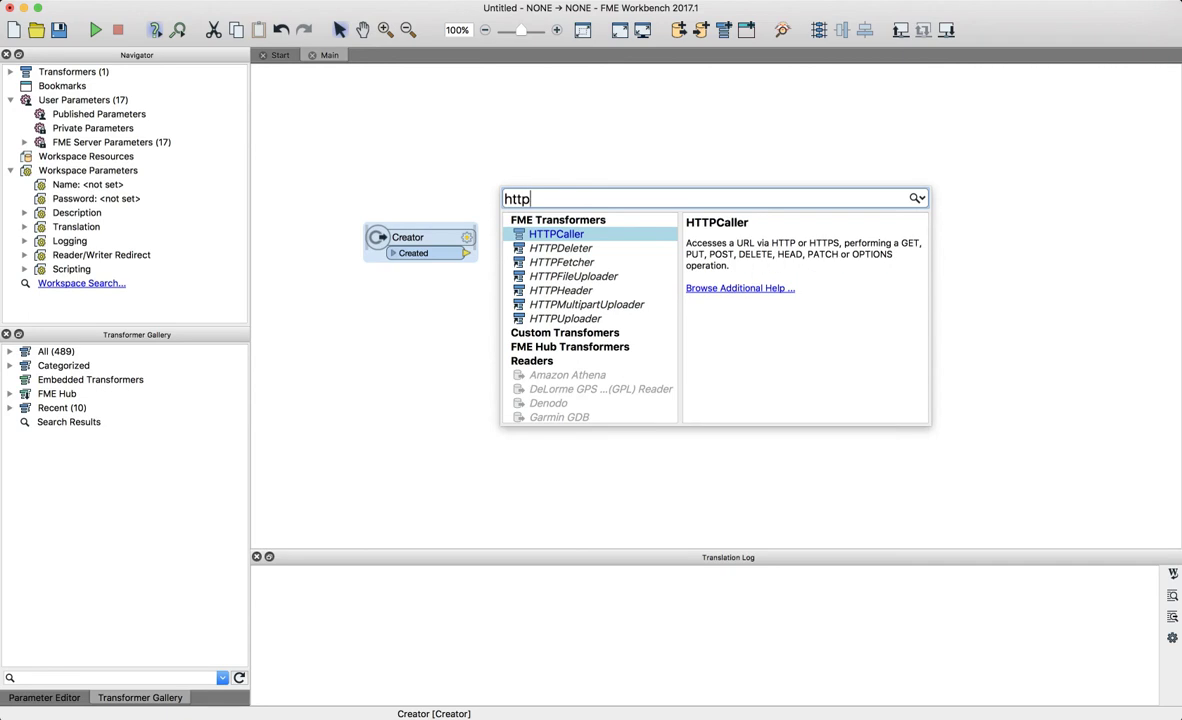
key(Return)
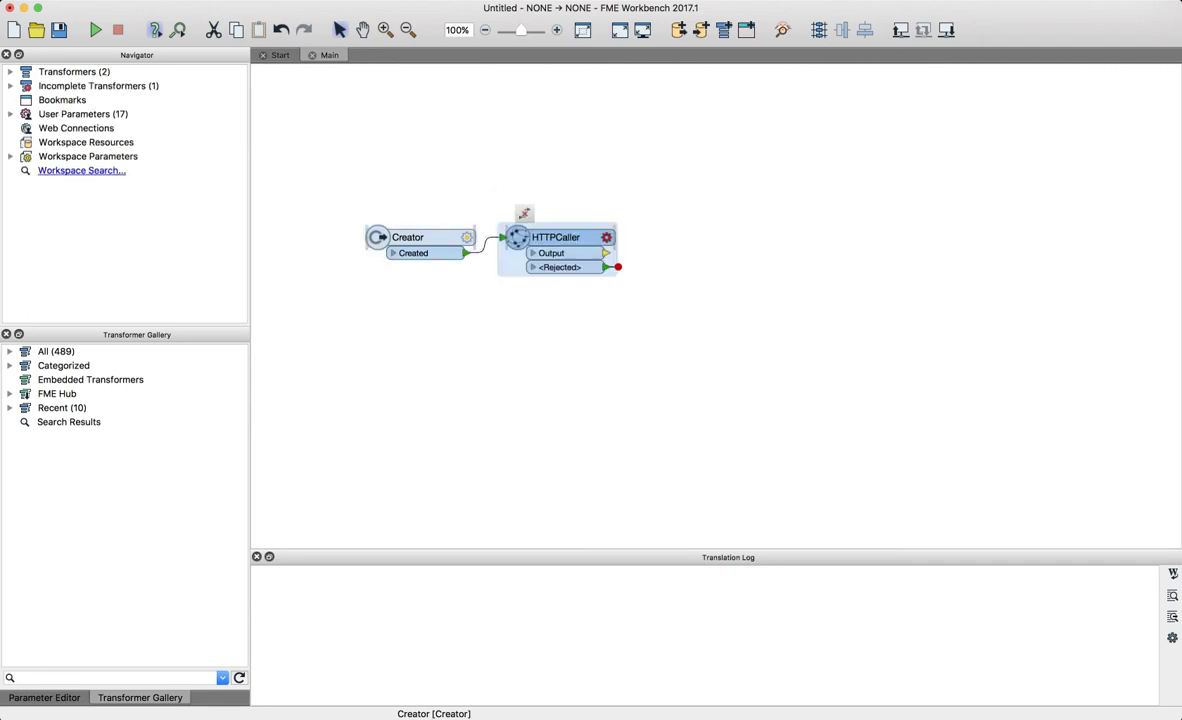
- Turn on HTTPCaller authentication with Web Connection as the method, then close its parameters
click(606, 237)
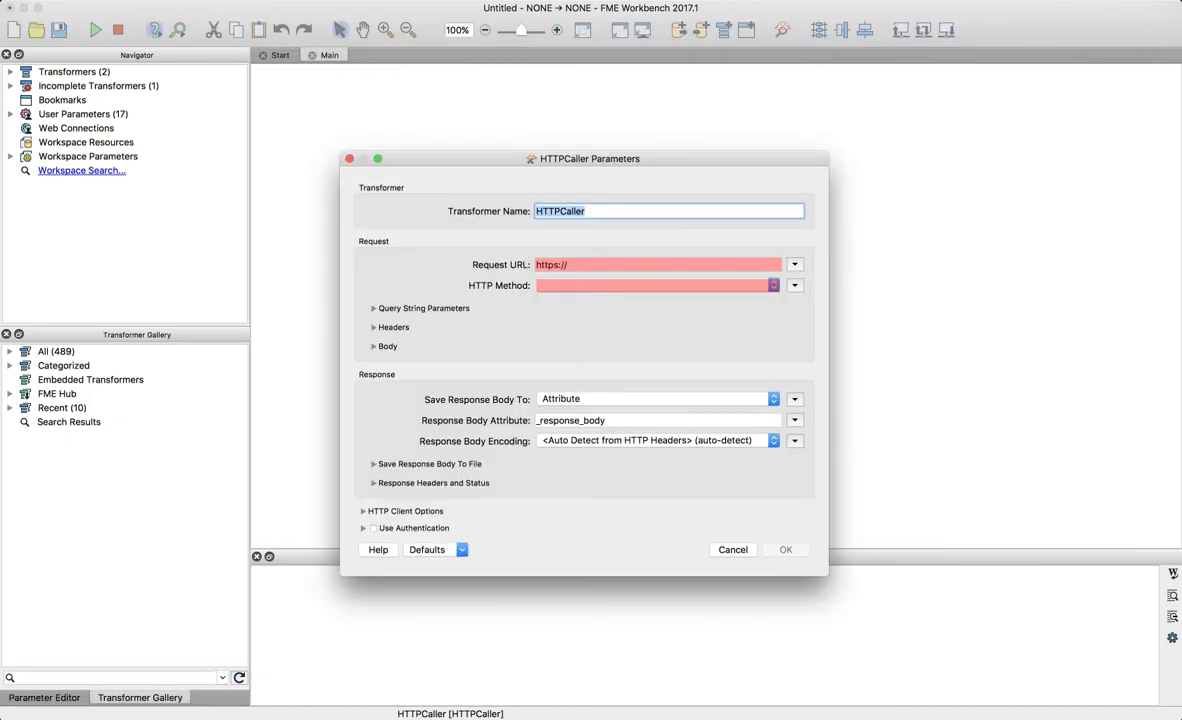
click(374, 528)
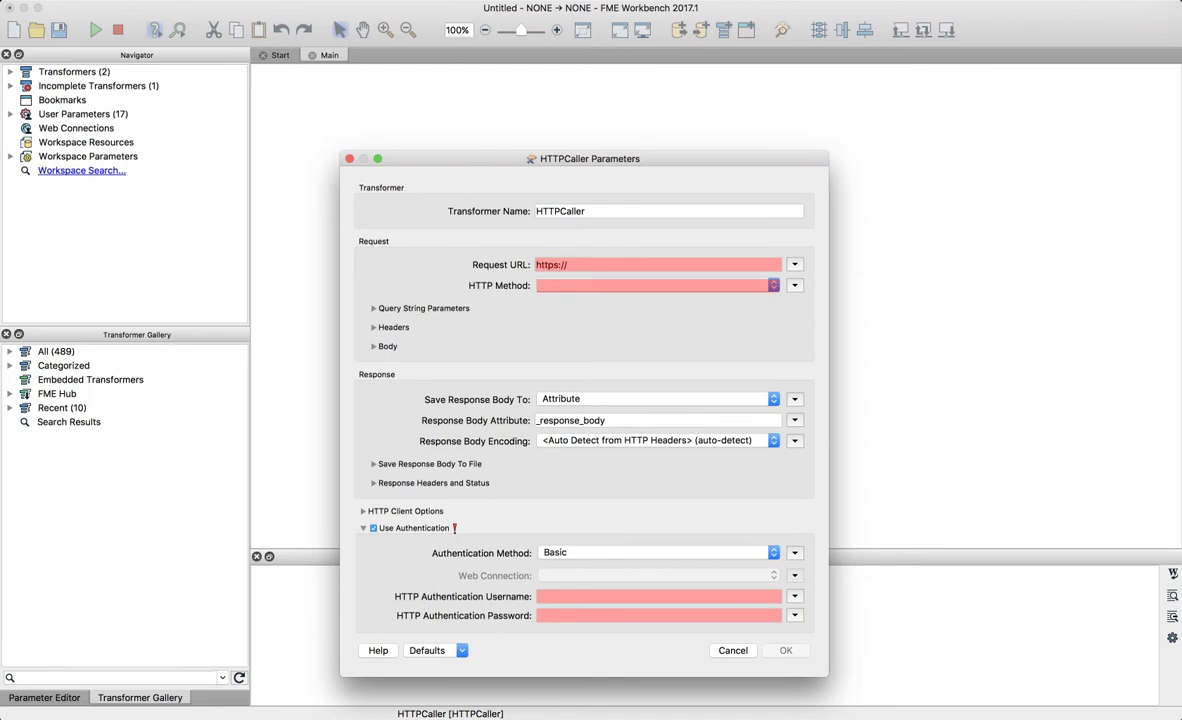
click(657, 553)
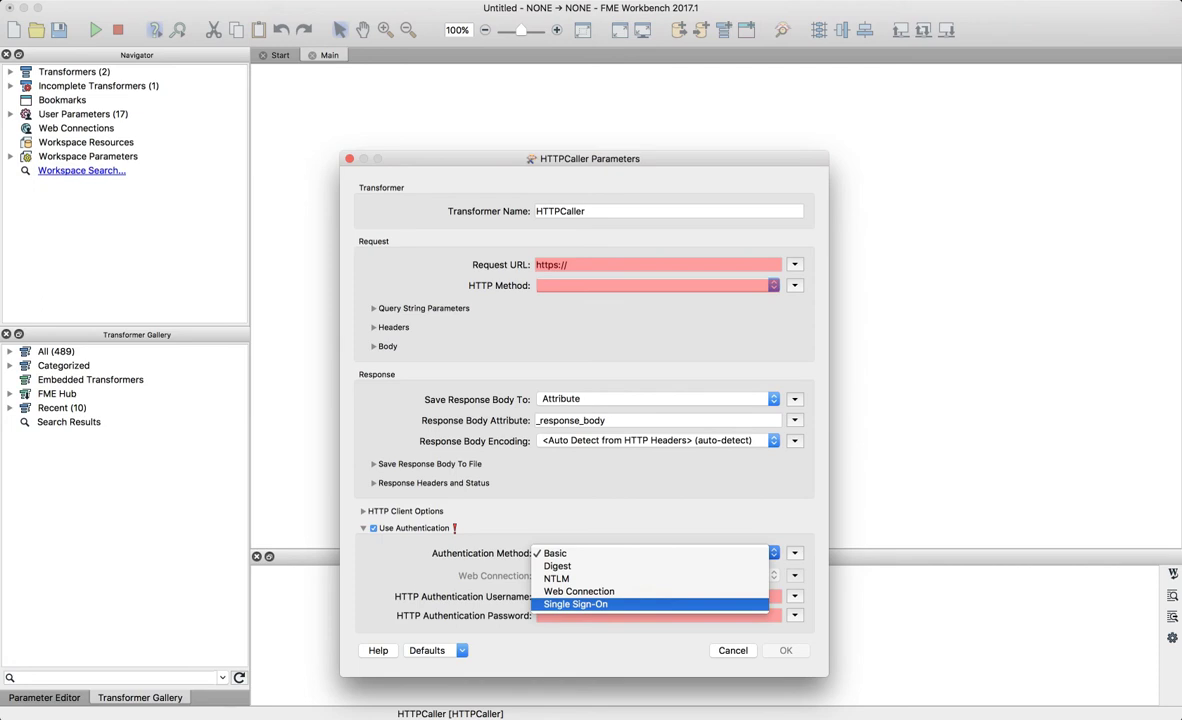
key(Up)
key(Return)
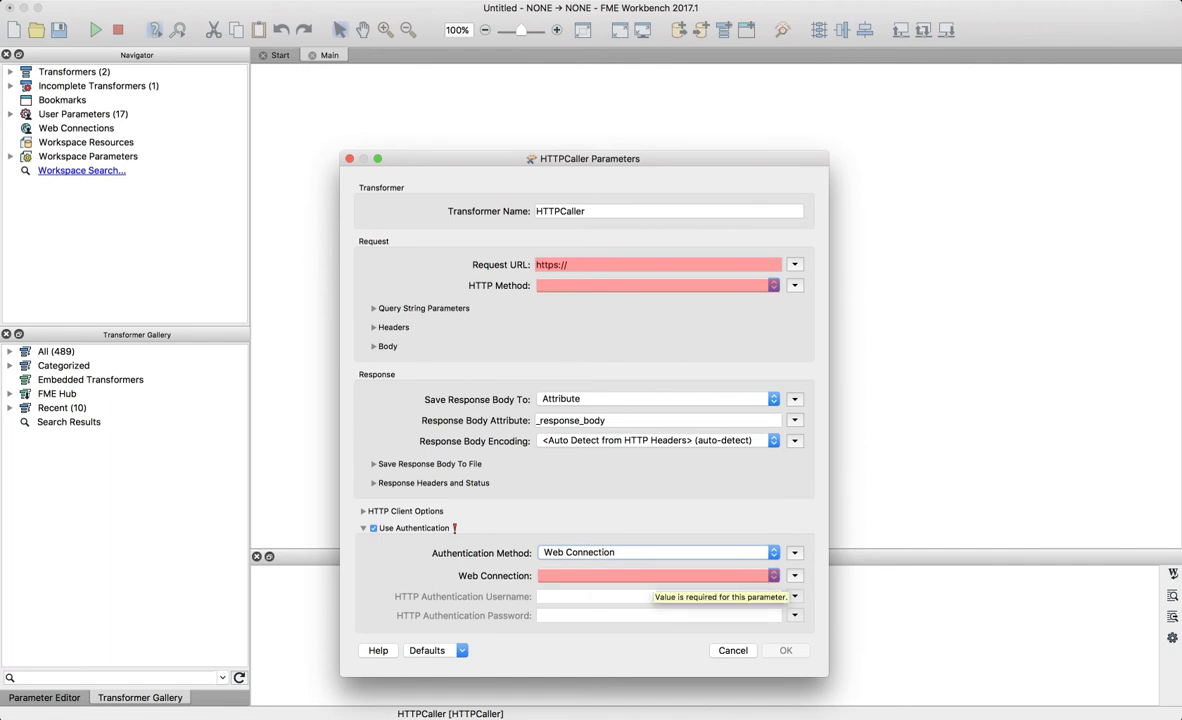
key(Escape)
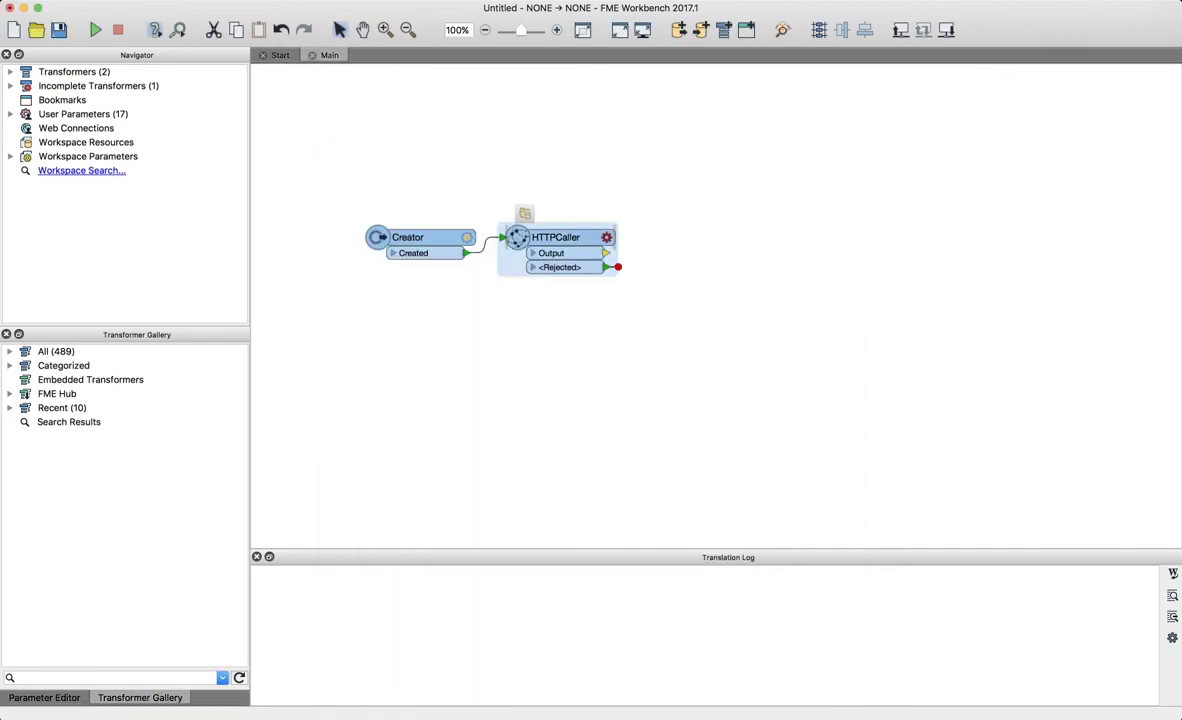
key(Escape)
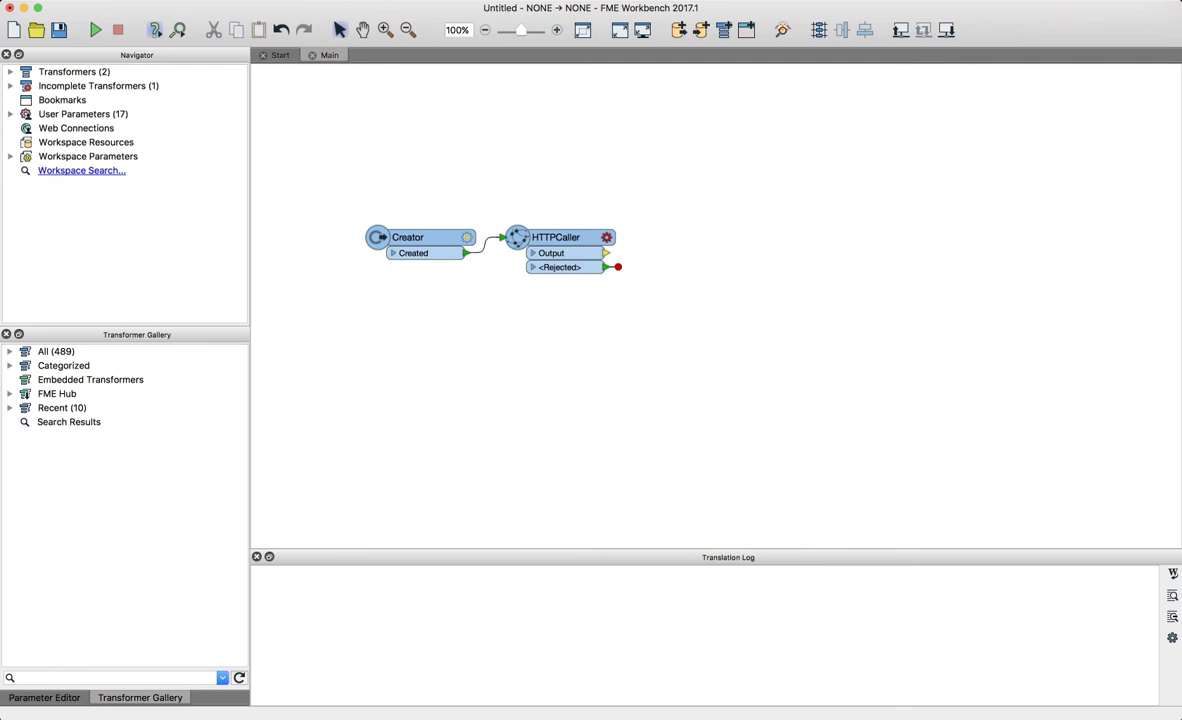
- Switch to the browser and run a web search for 'asana api'
key(super+Tab)
key(super+Tab)
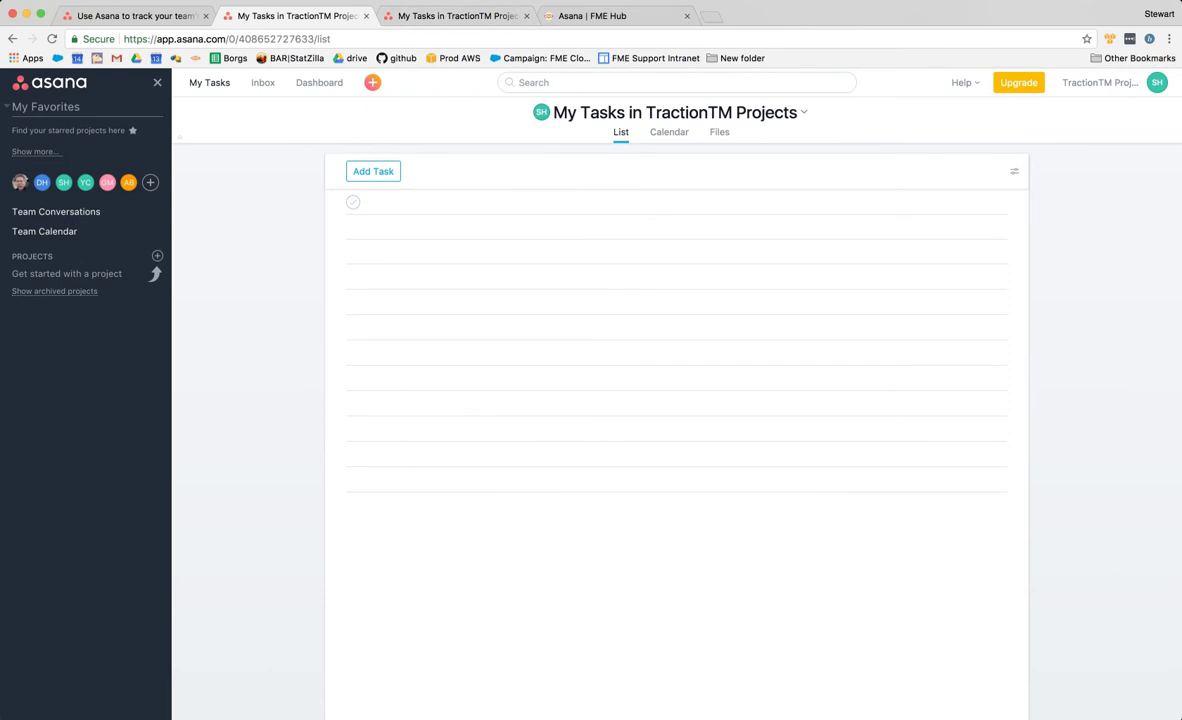
click(455, 16)
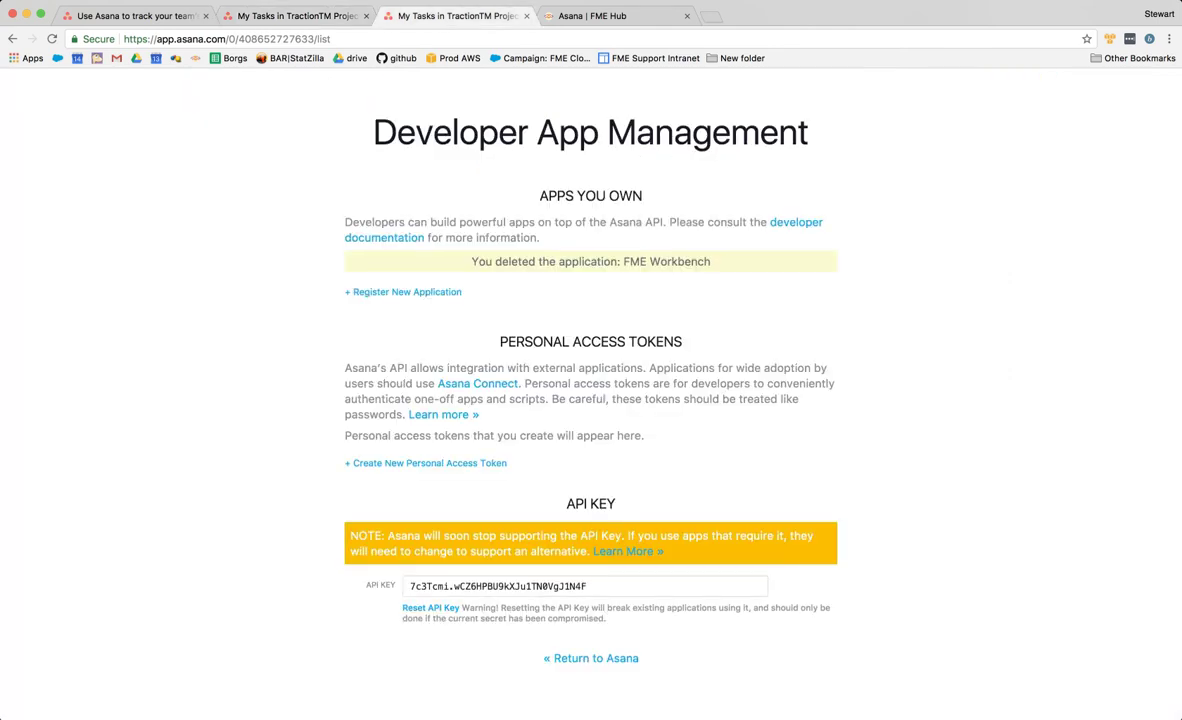
key(super+t)
text(asana api)
key(Return)
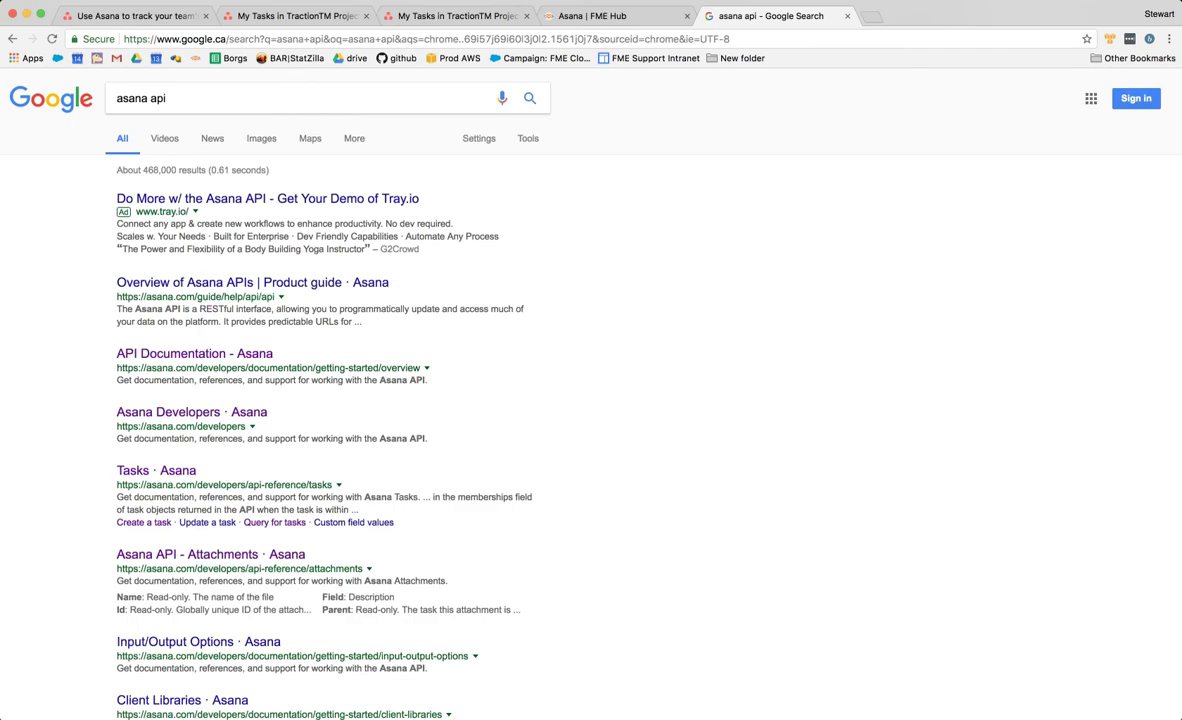
- Read Asana's Authentication docs from the OAuth section to Quick Reference, then return to FME Workbench
click(194, 354)
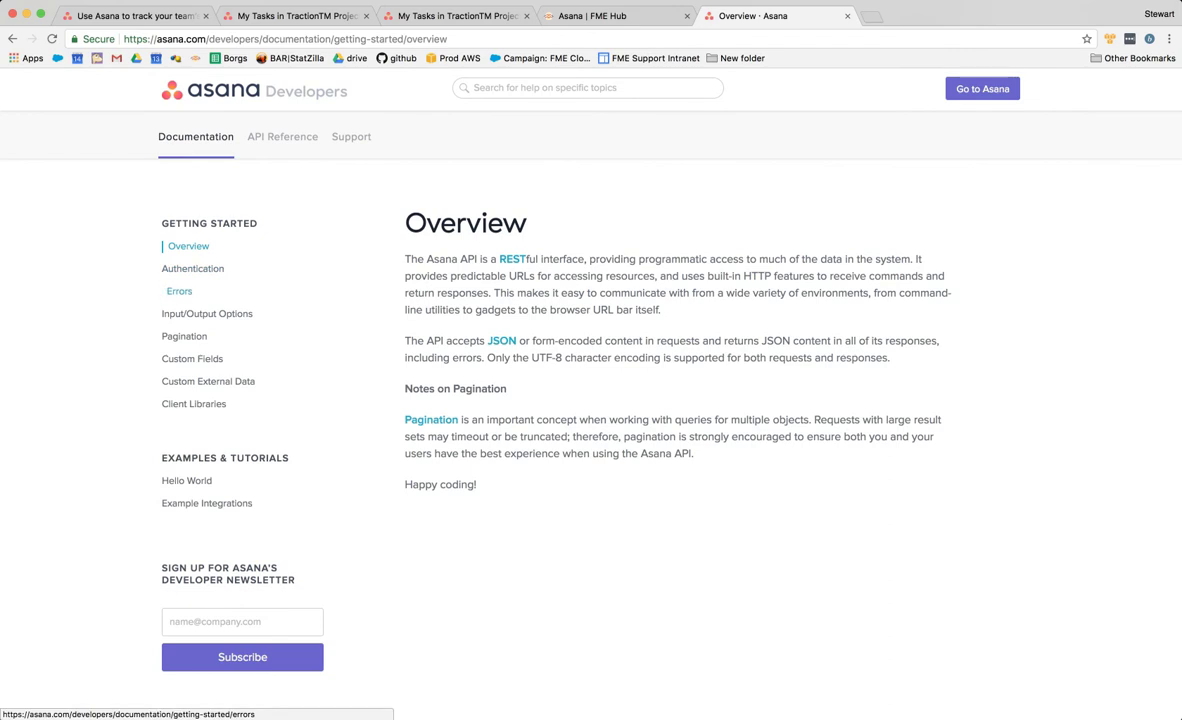
click(198, 268)
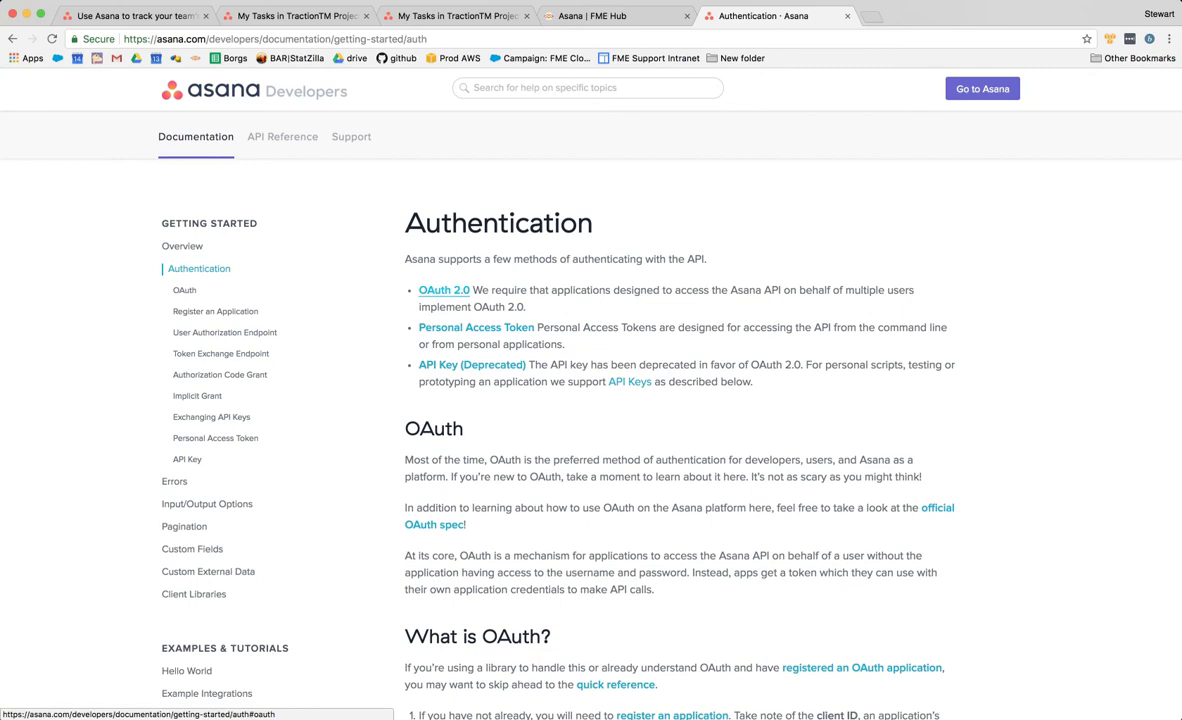
click(444, 290)
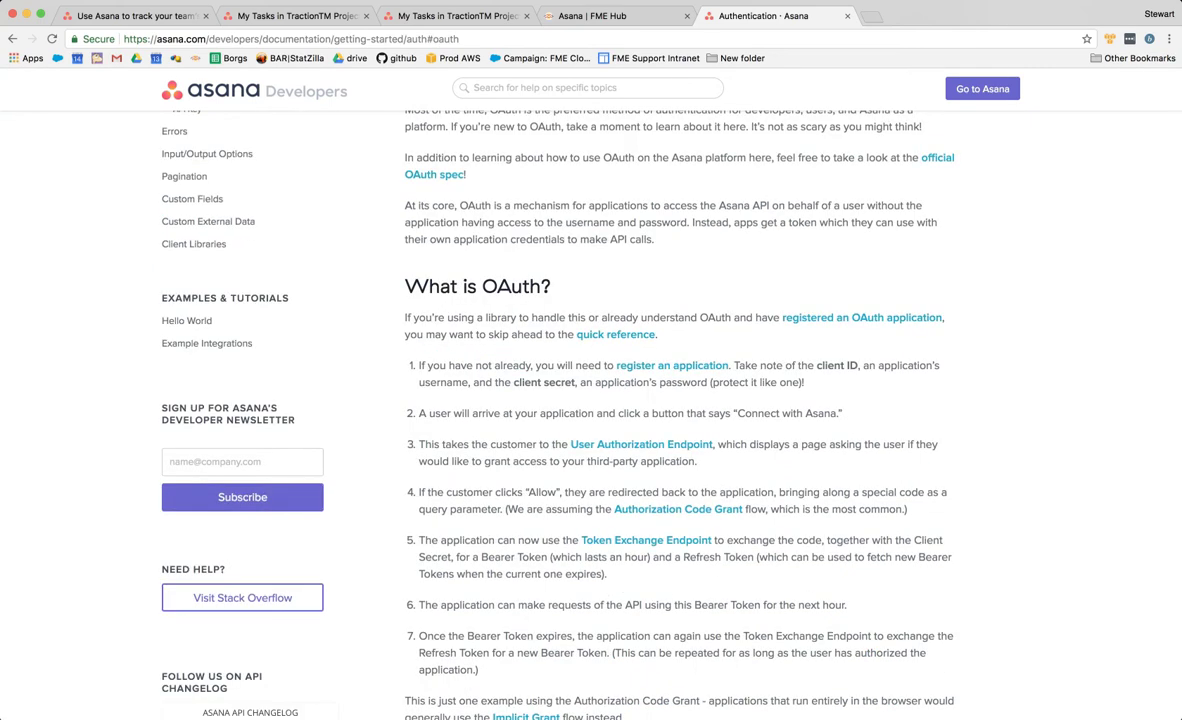
scroll(590, 400, down, 5)
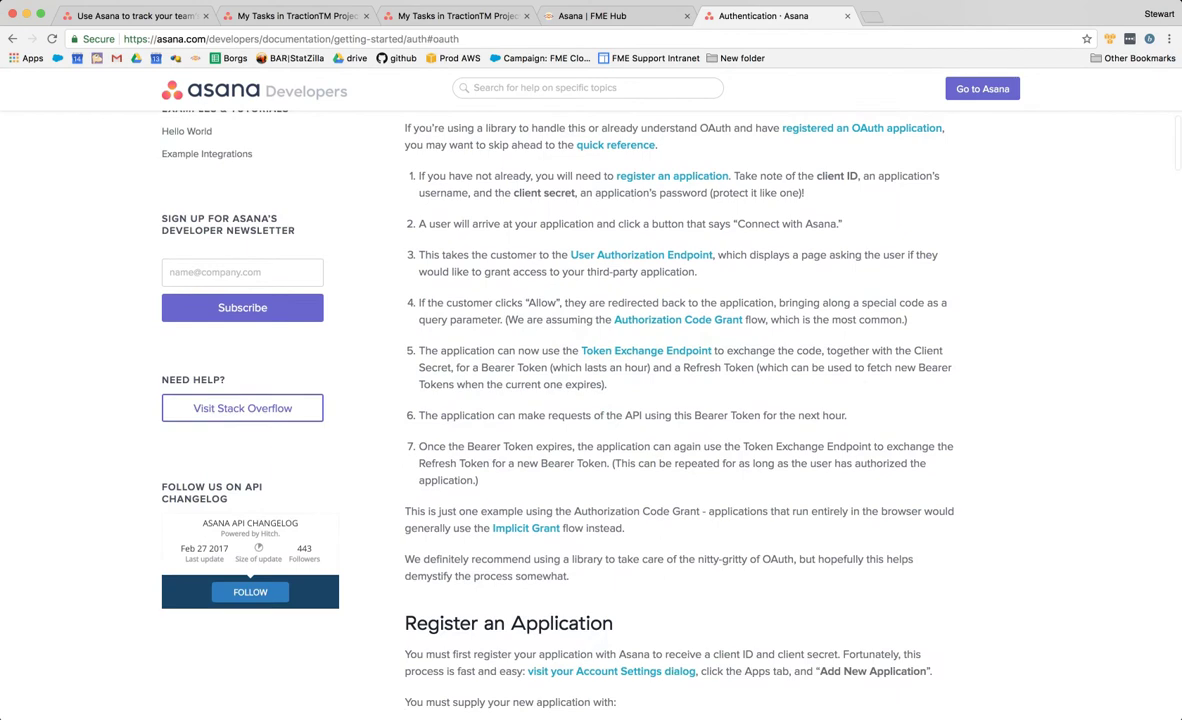
scroll(590, 400, down, 5)
scroll(590, 400, up, 3)
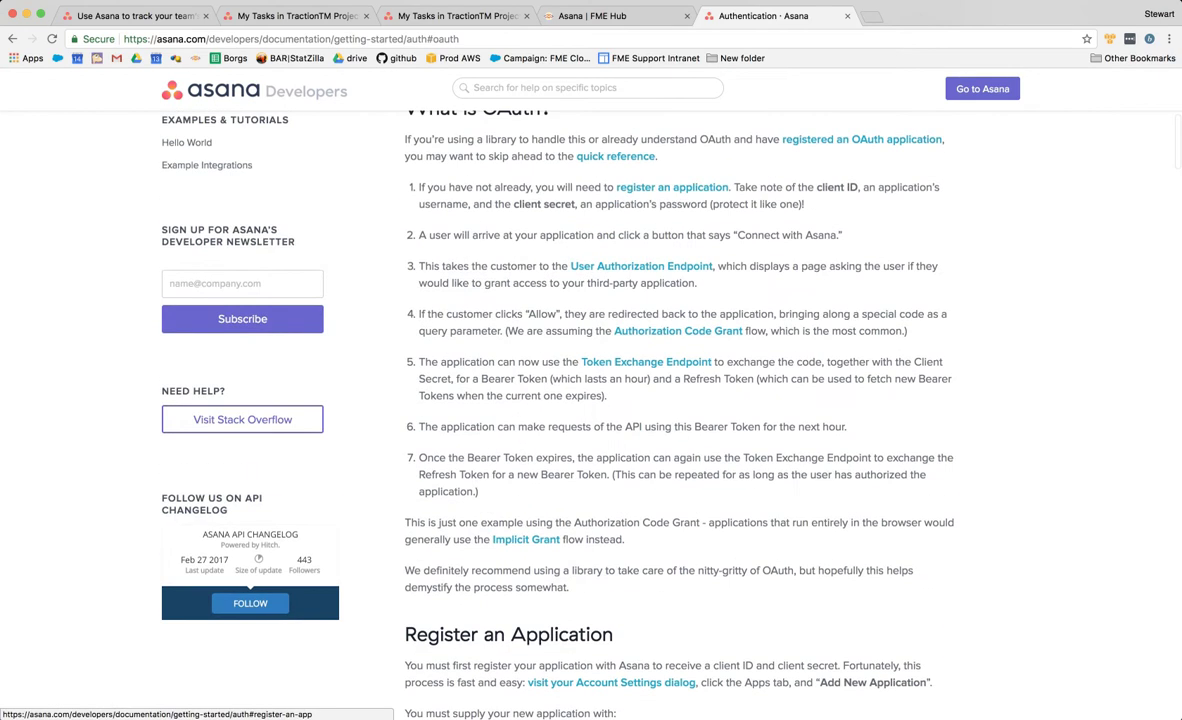
scroll(590, 400, down, 12)
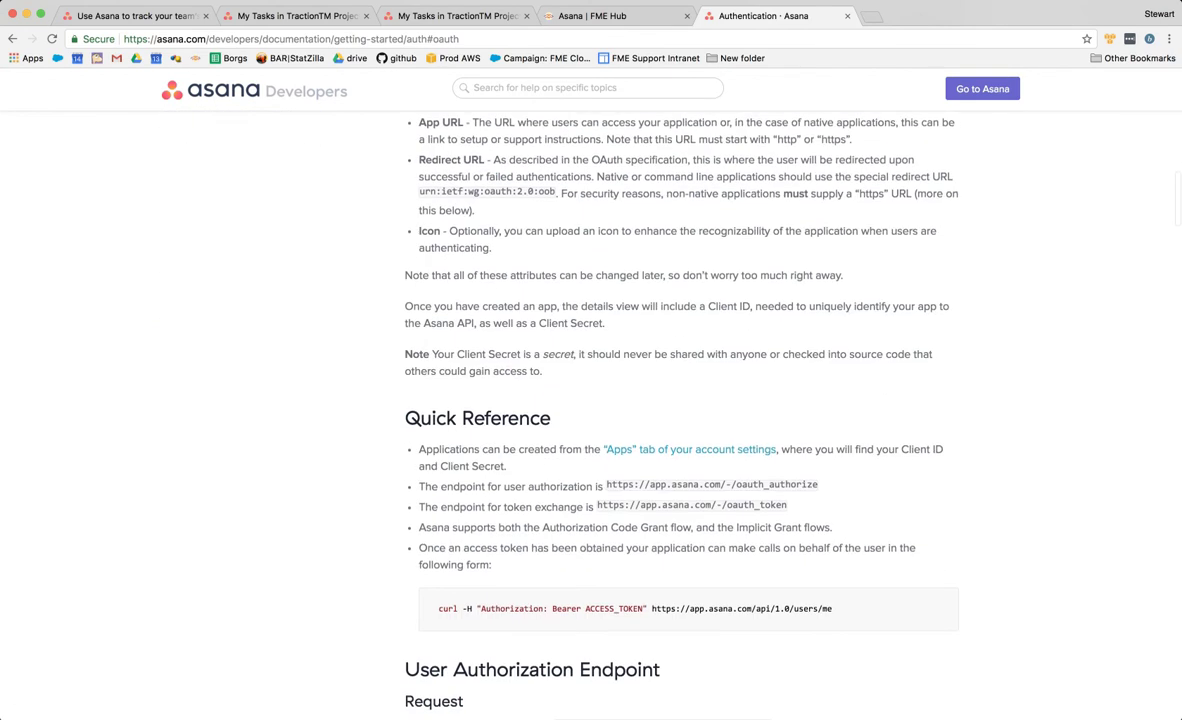
scroll(590, 400, down, 4)
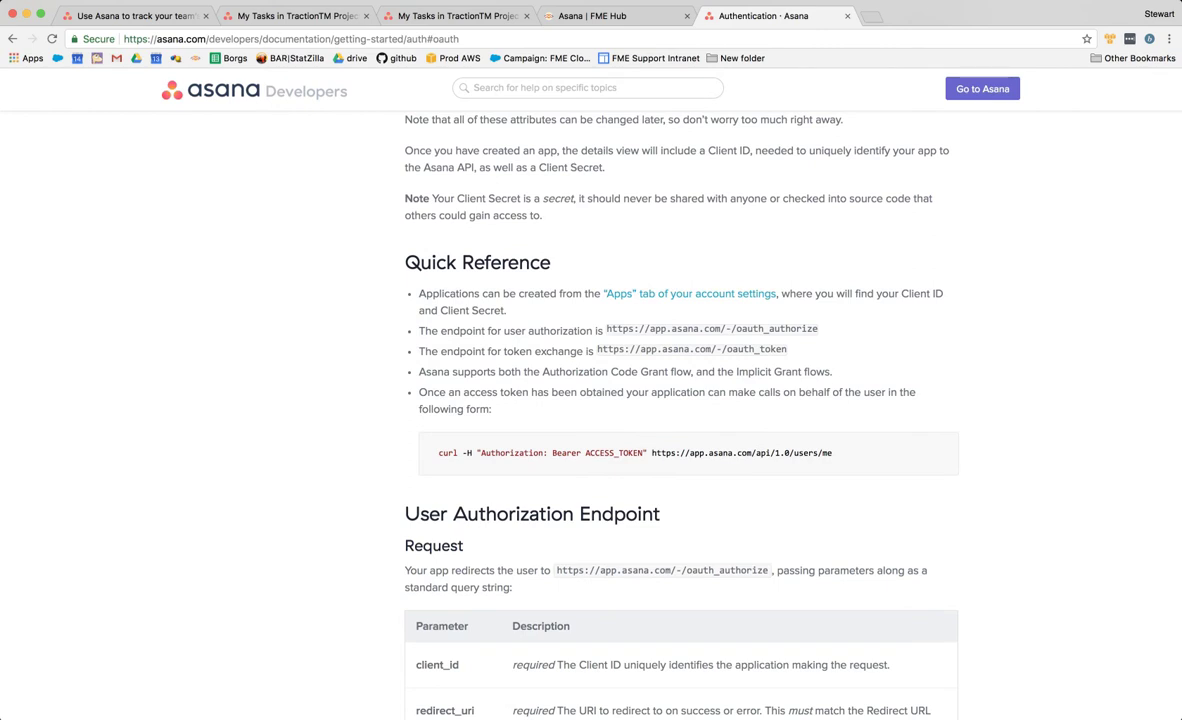
scroll(590, 400, down, 1)
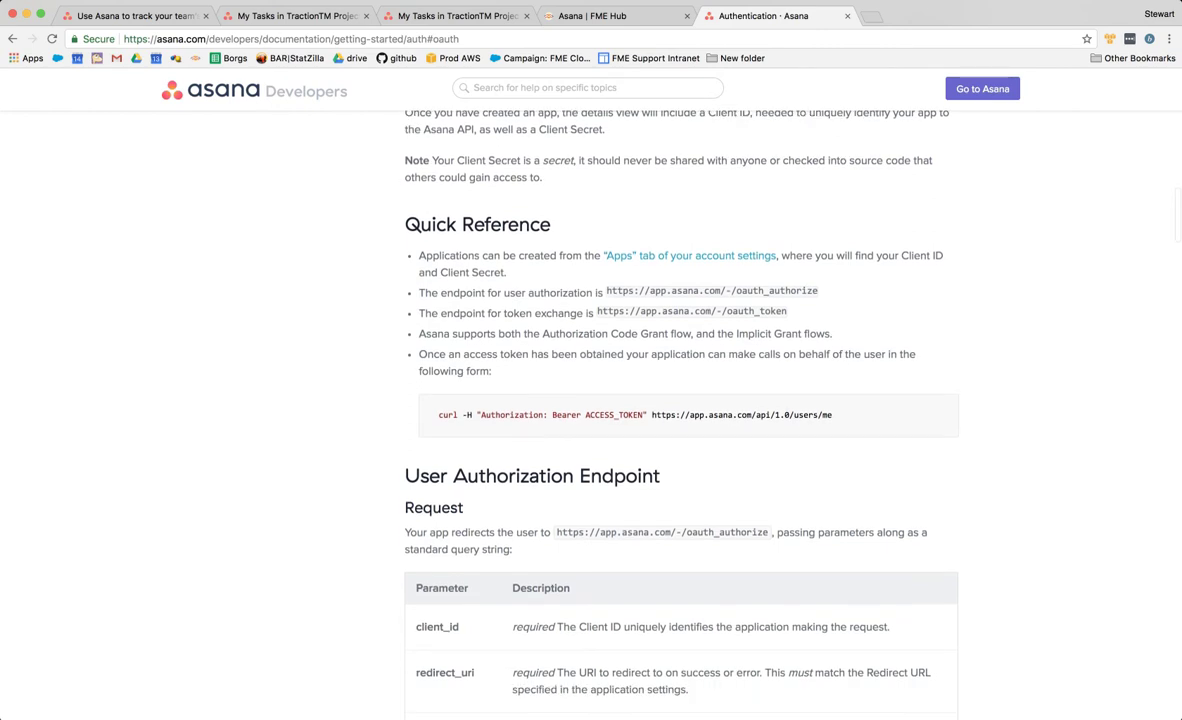
mouse_move(641, 697)
click(761, 697)
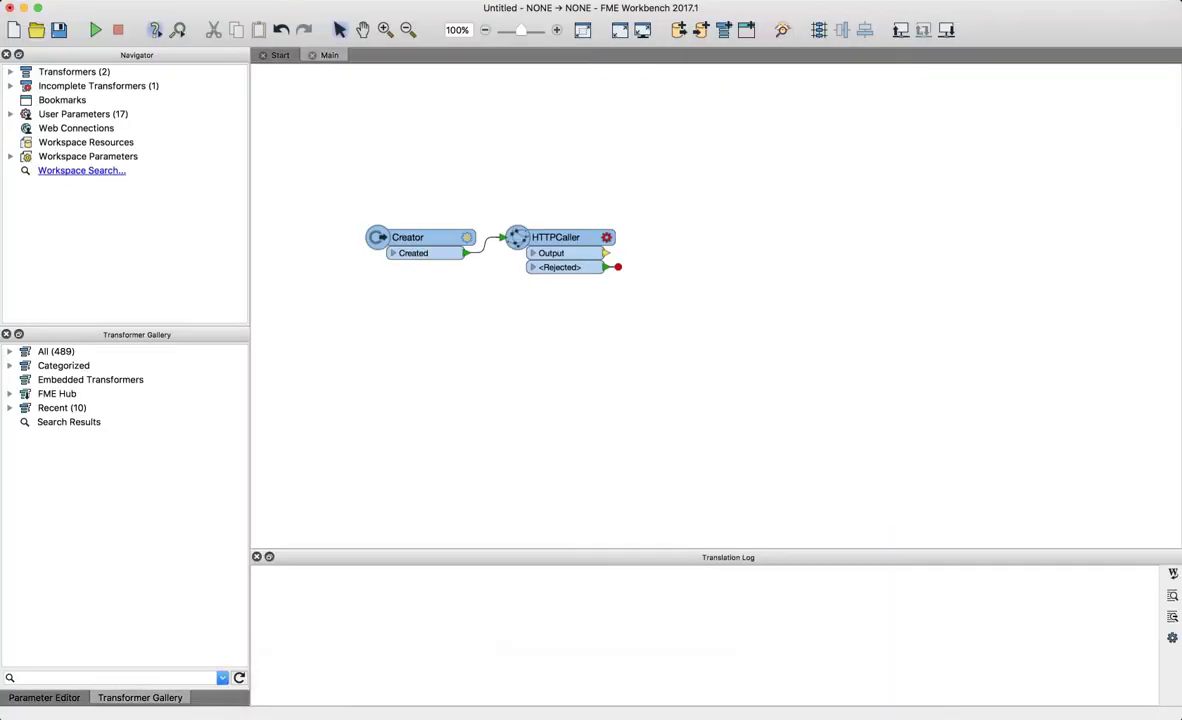
- Add a new OAuth 2.0 service under FME Options > Web Connections > Manage Services, then return to the browser
click(78, 1)
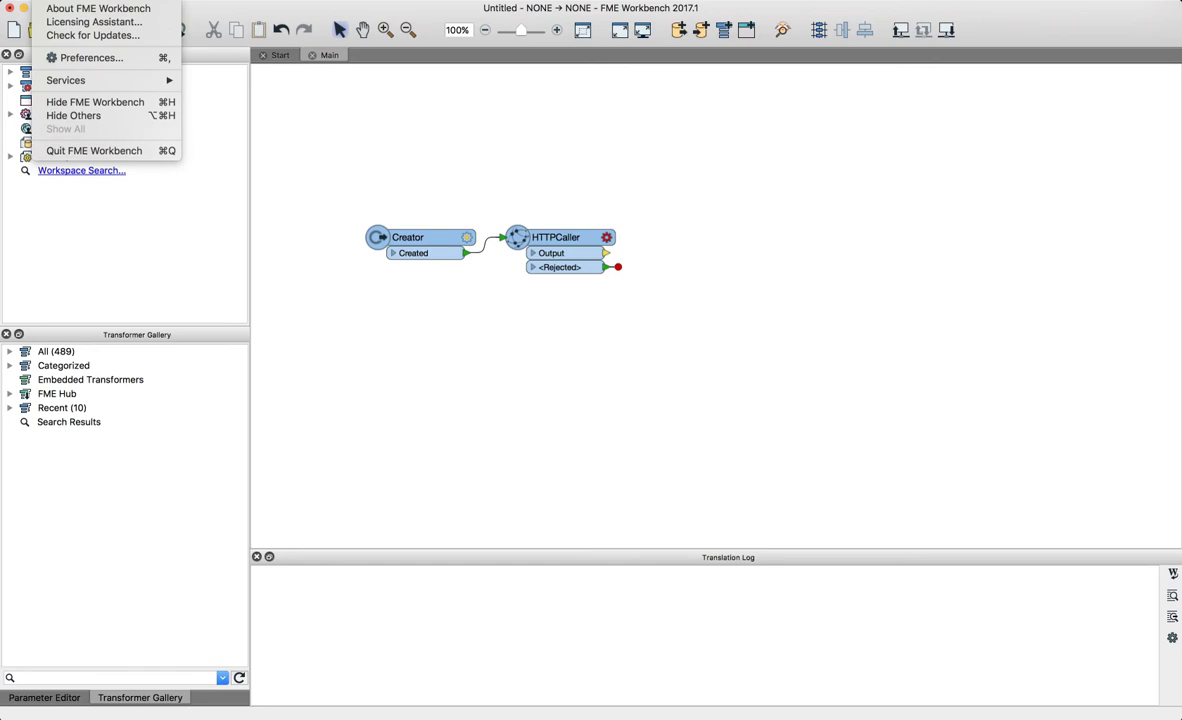
click(90, 57)
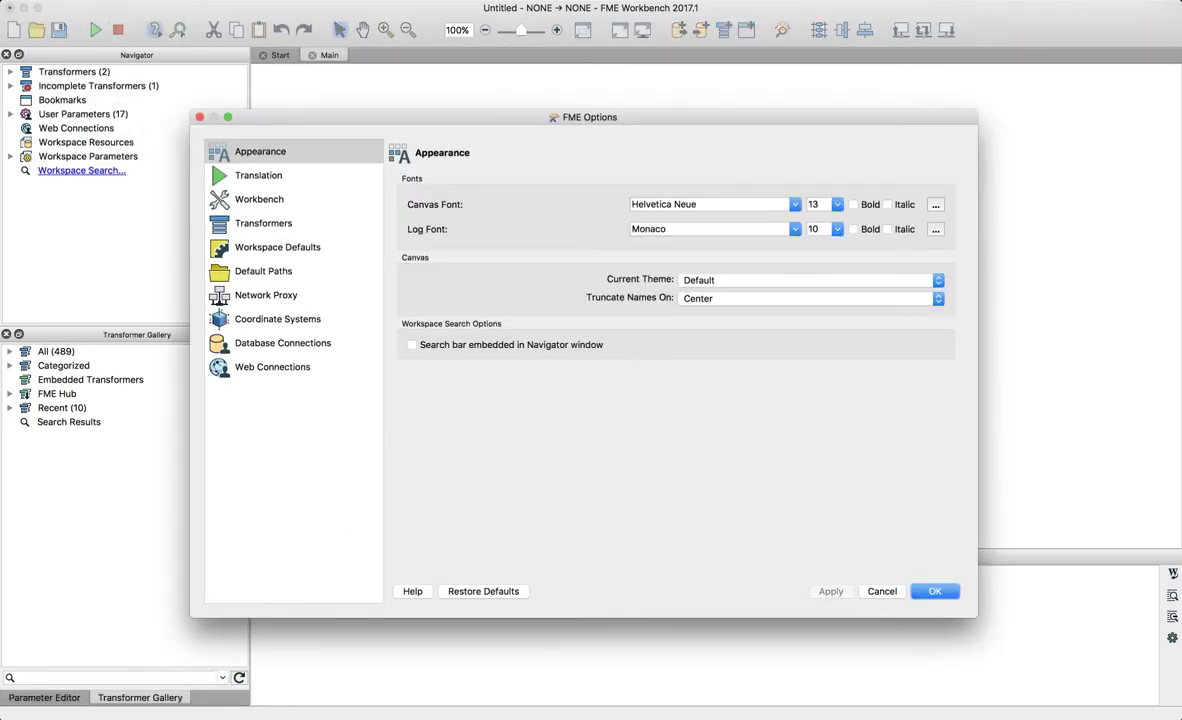
click(272, 367)
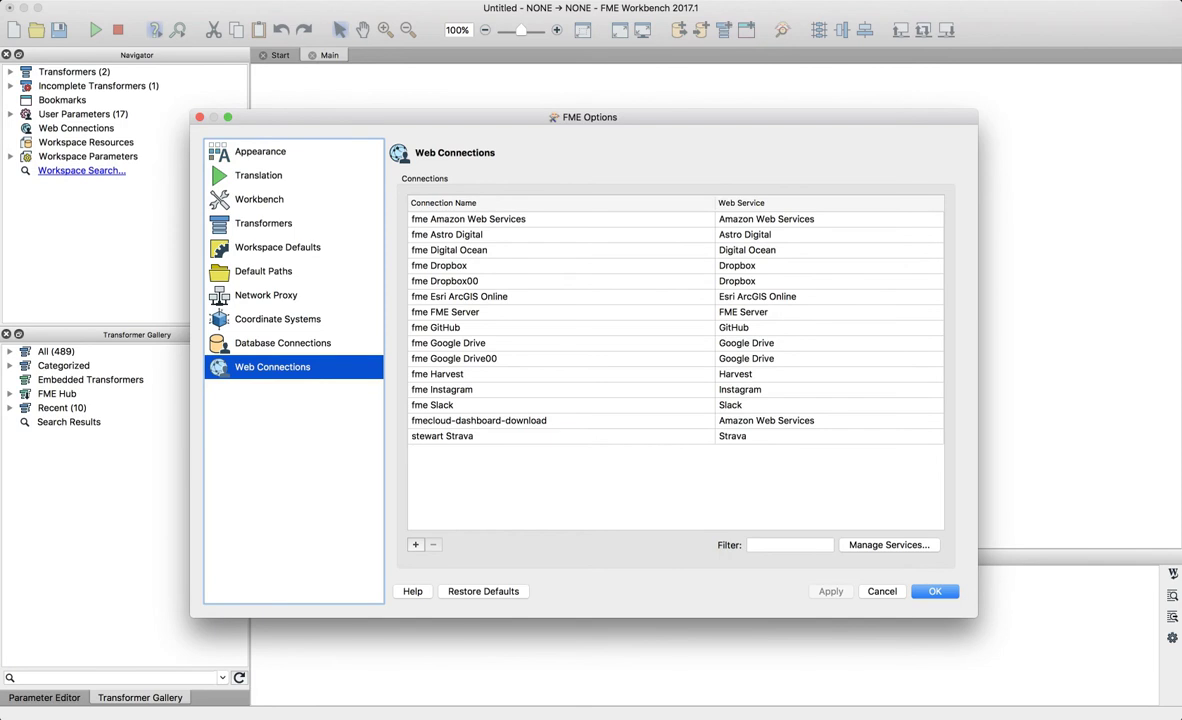
click(889, 545)
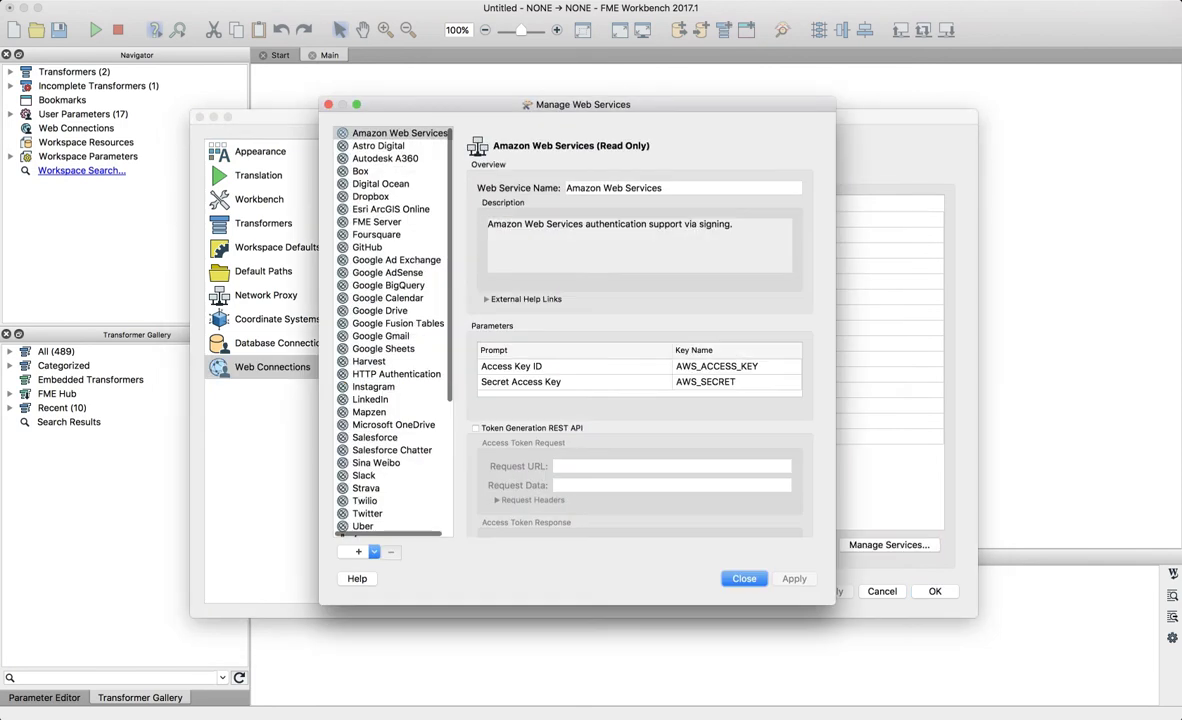
click(374, 551)
click(390, 567)
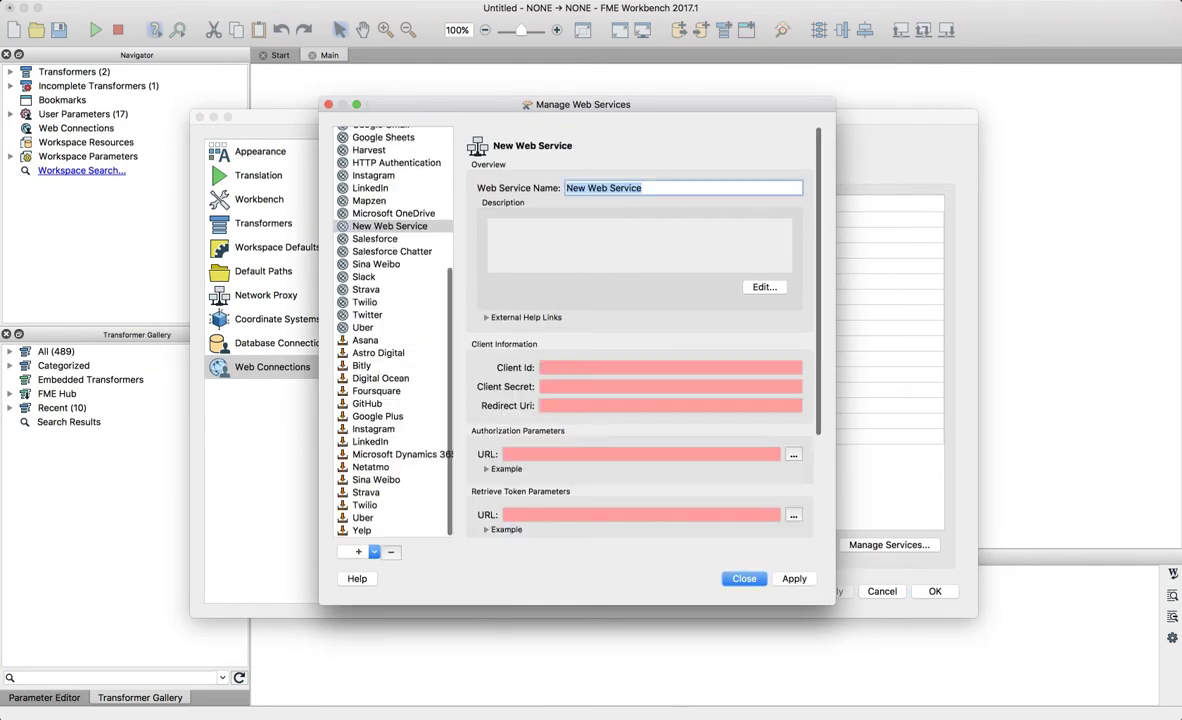
scroll(640, 350, down, 5)
key(super+Tab)
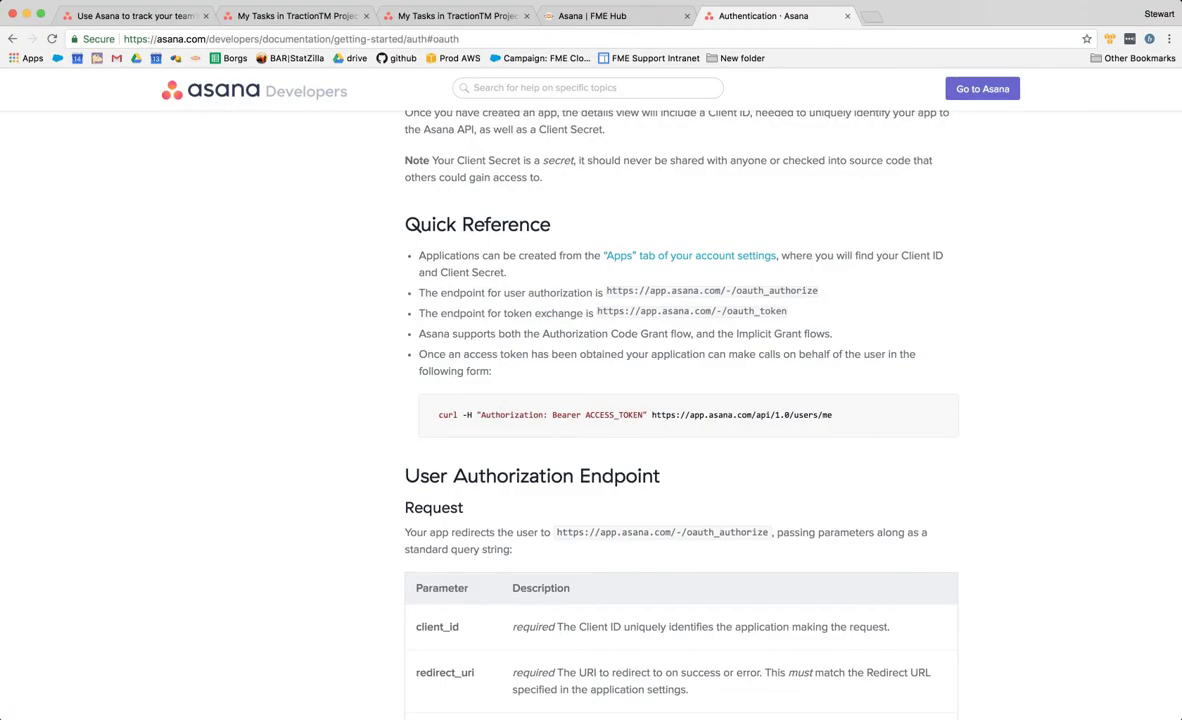
- Read the Token Exchange Endpoint and Authorization Code Grant sections, then close the docs tab
scroll(680, 420, down, 15)
scroll(680, 400, down, 6)
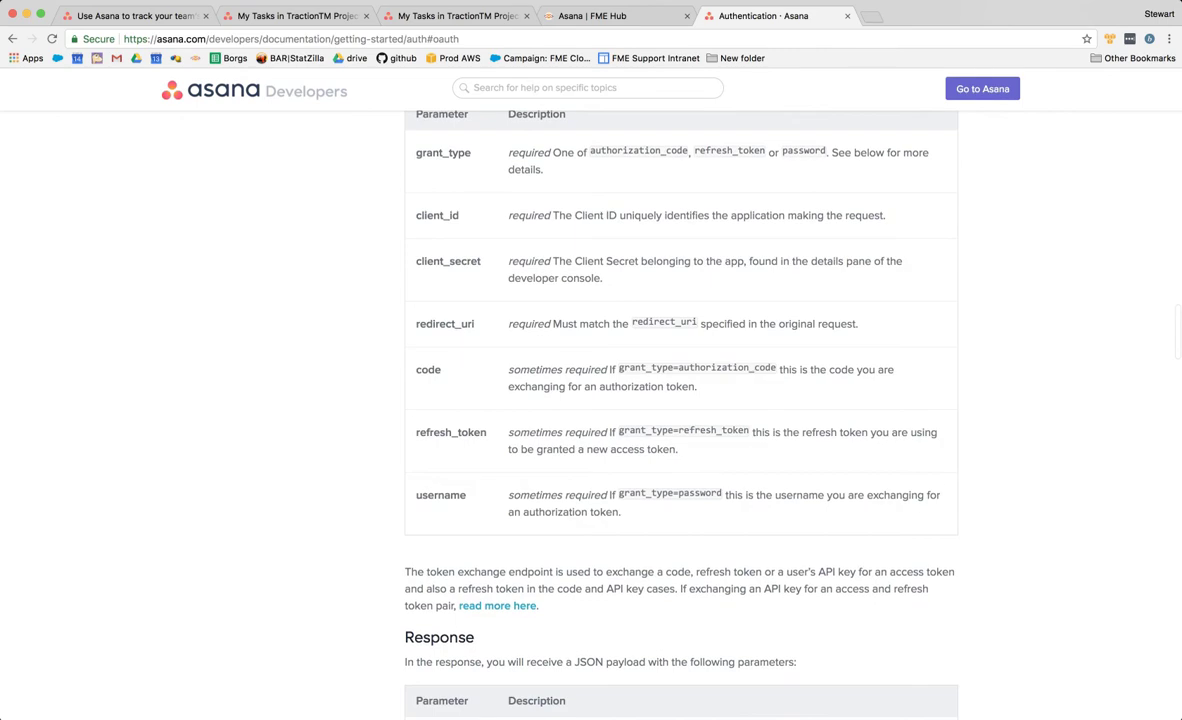
scroll(680, 400, up, 15)
scroll(680, 400, up, 15)
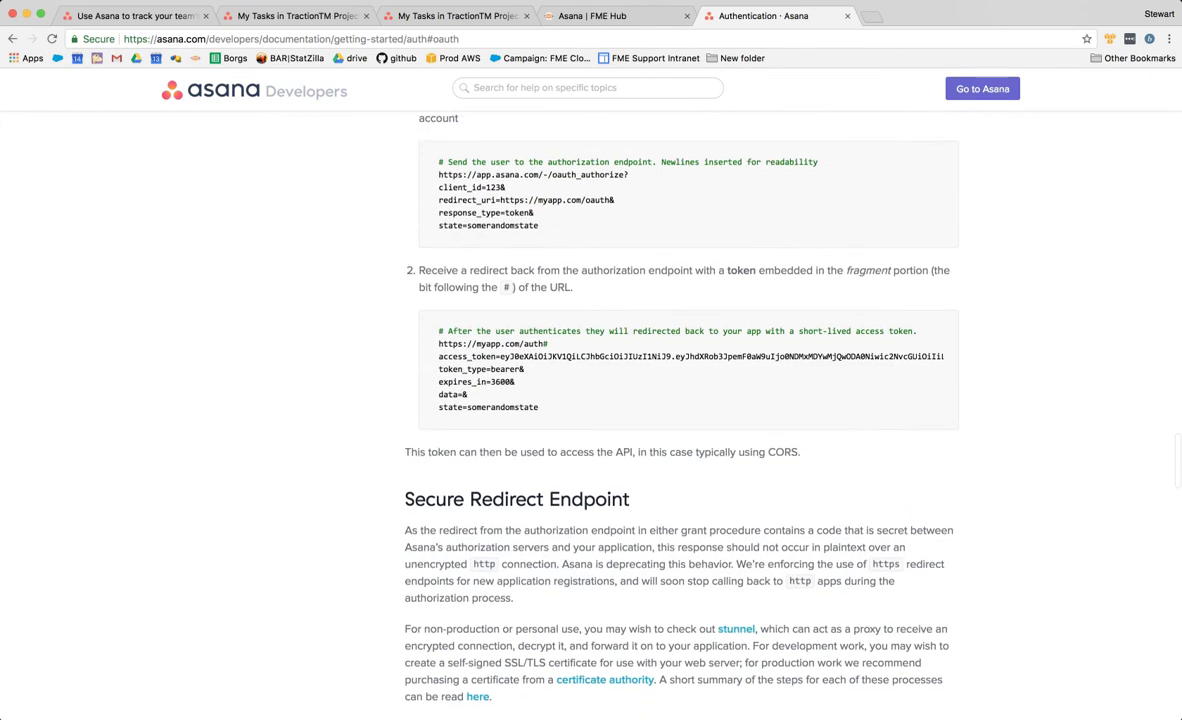
scroll(680, 400, up, 5)
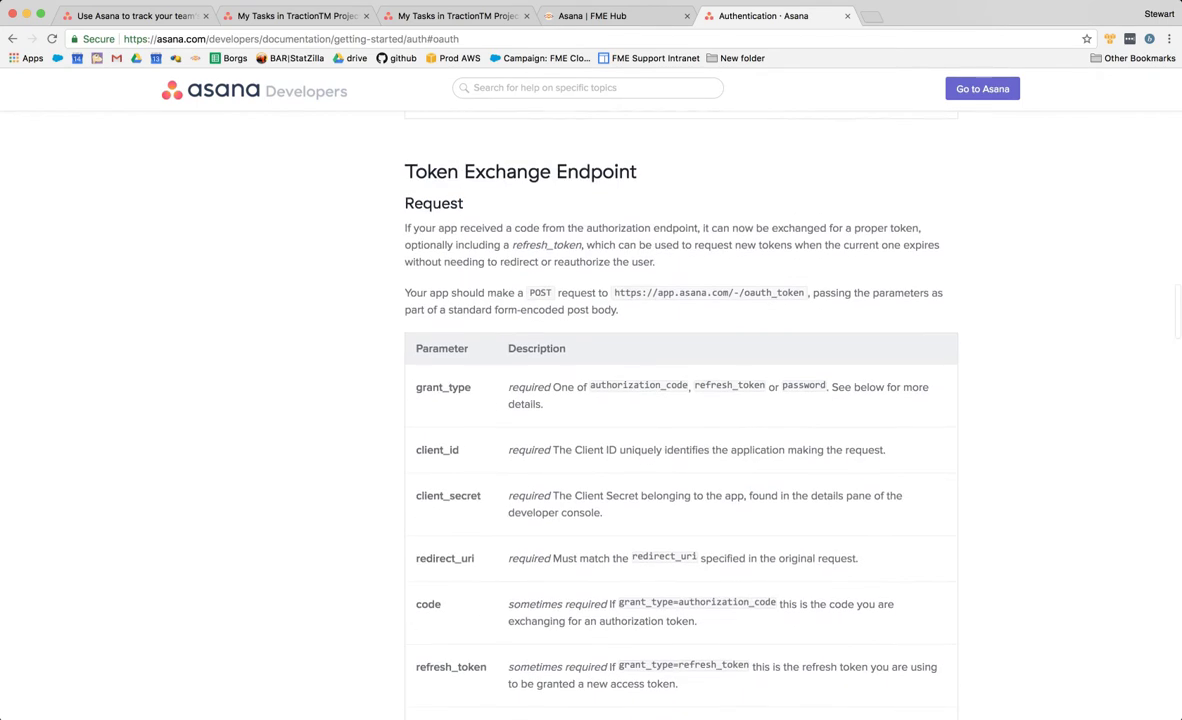
scroll(680, 400, down, 7)
scroll(680, 400, down, 3)
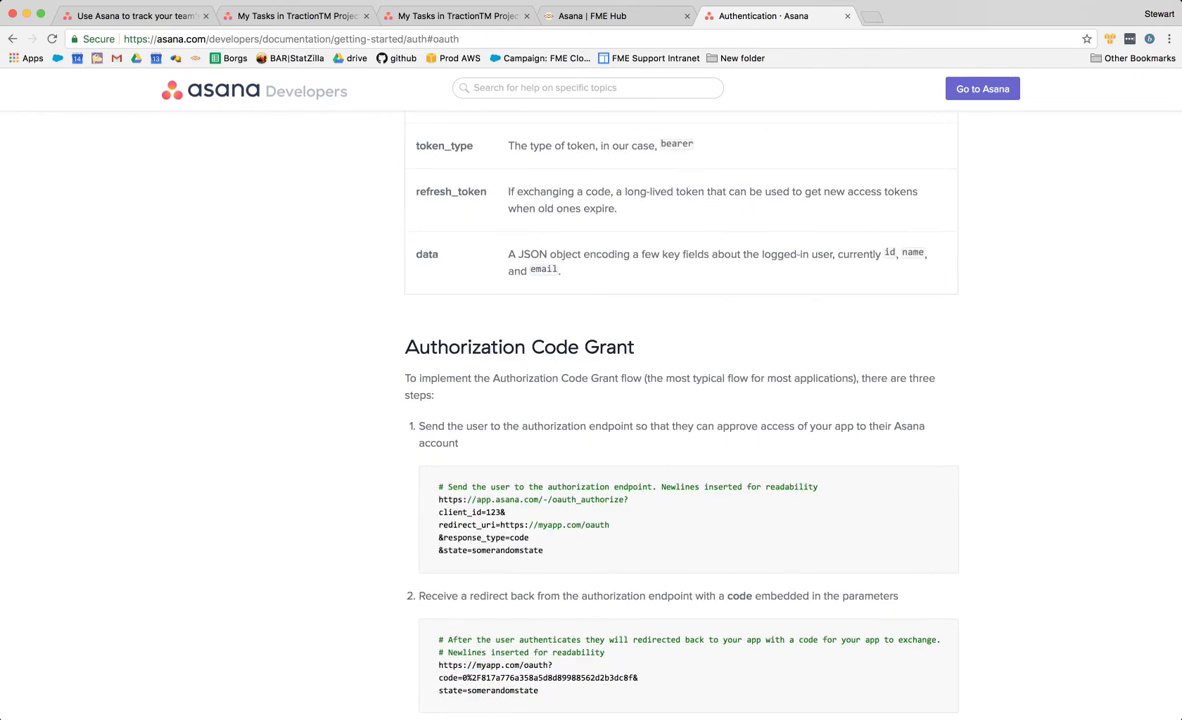
key(super+w)
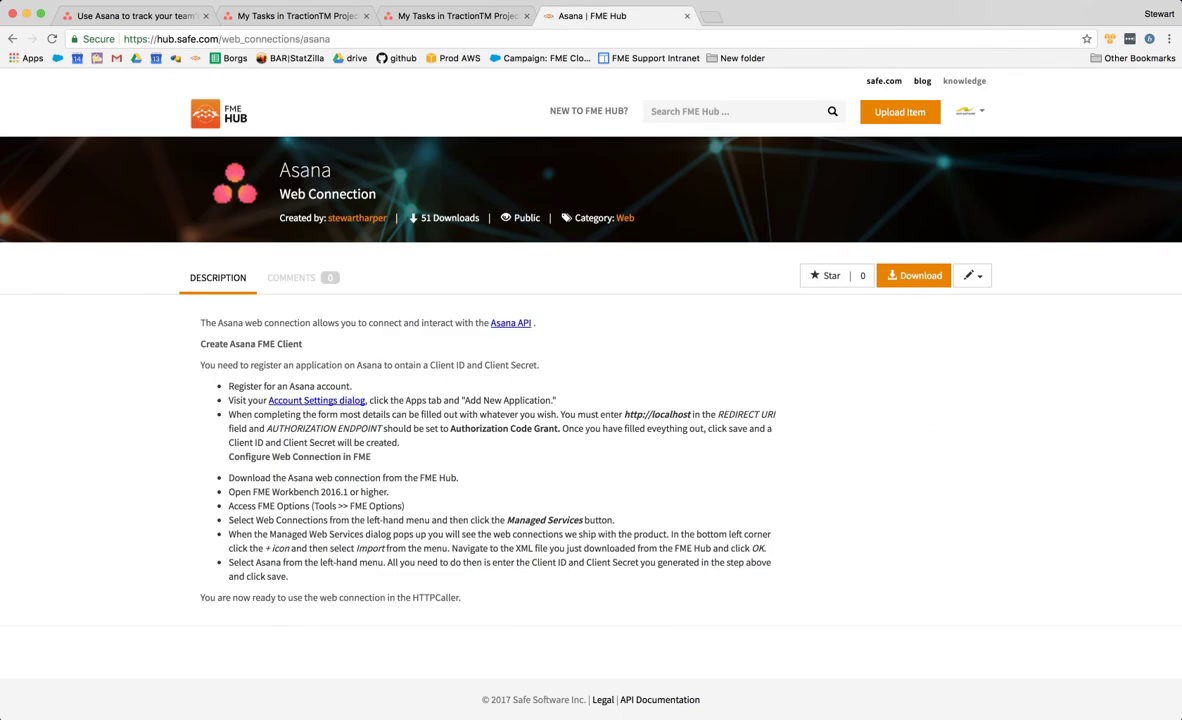
- Filter FME Hub to Web Connections and page through the results
double_click(342, 194)
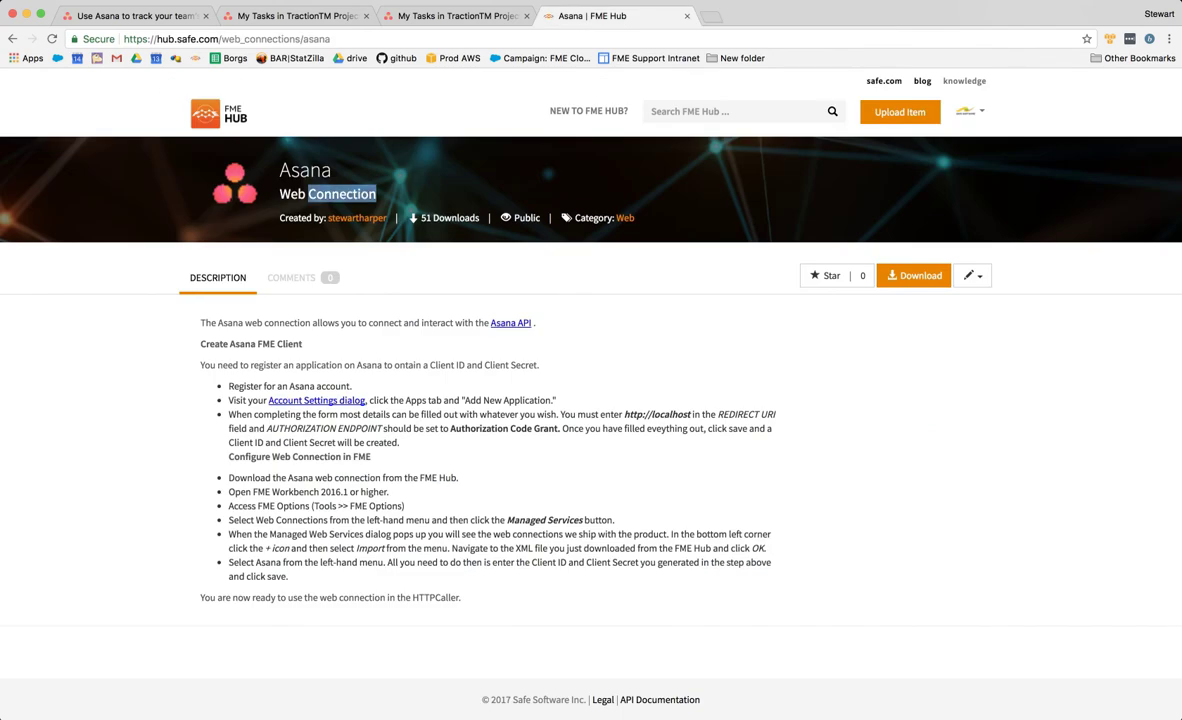
click(219, 114)
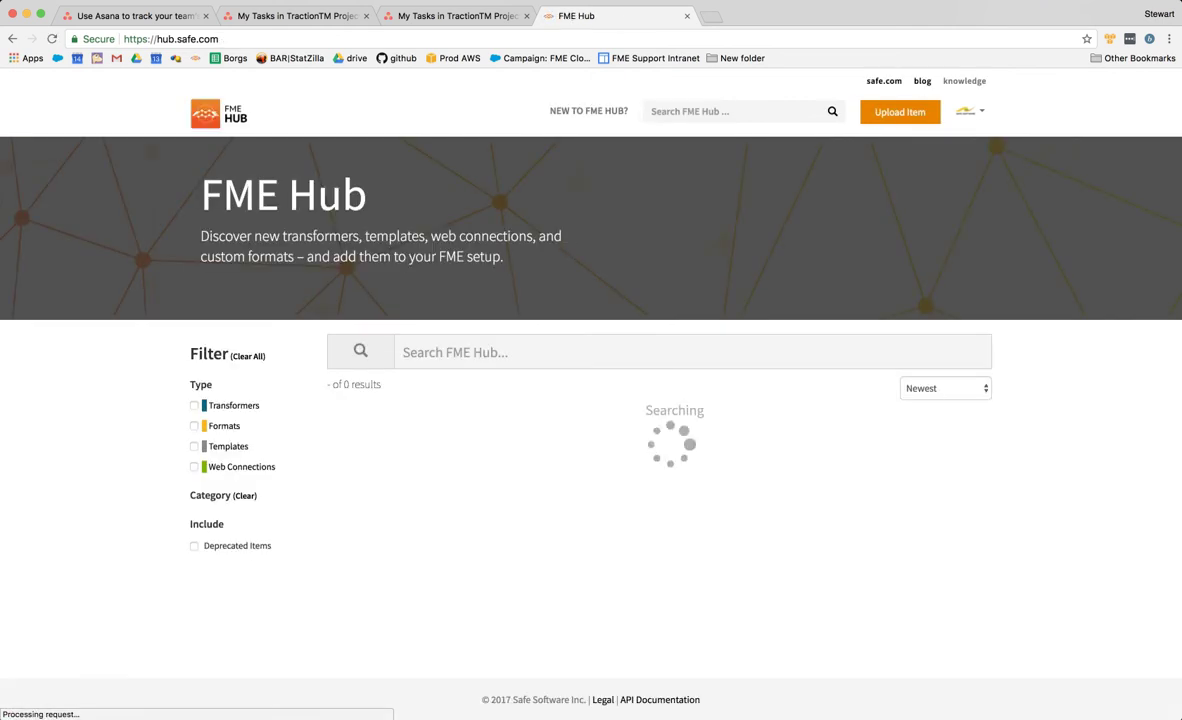
click(195, 467)
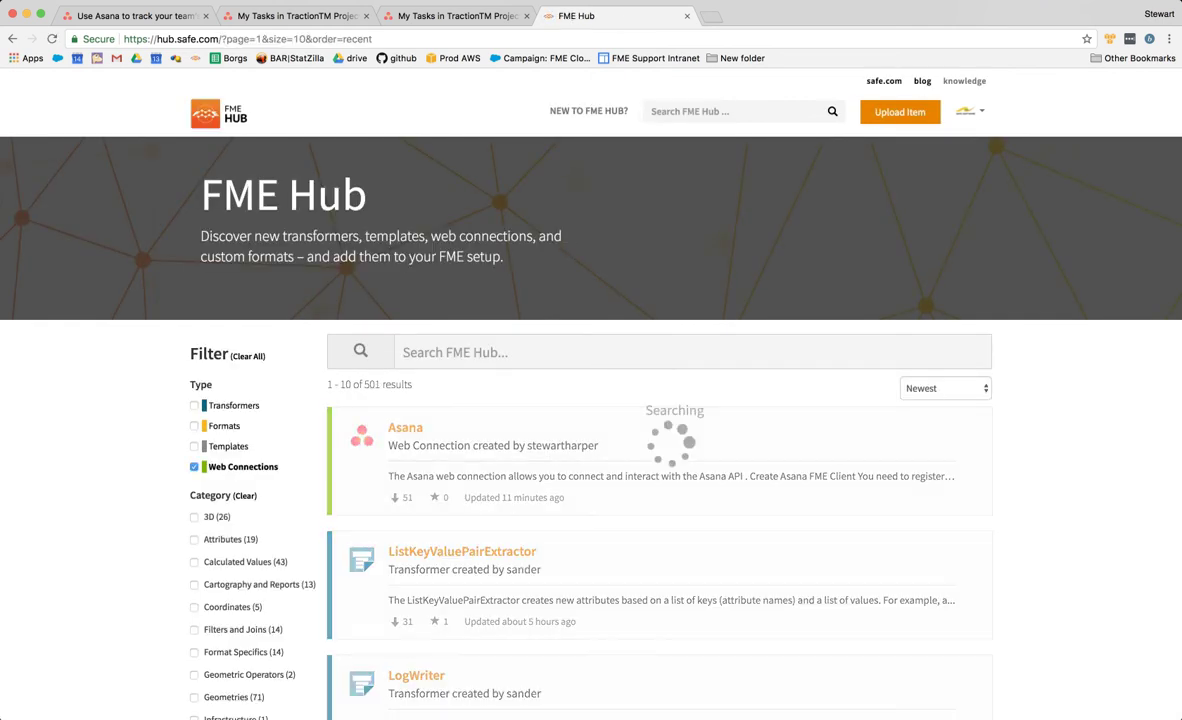
scroll(450, 472, down, 3)
scroll(546, 364, down, 3)
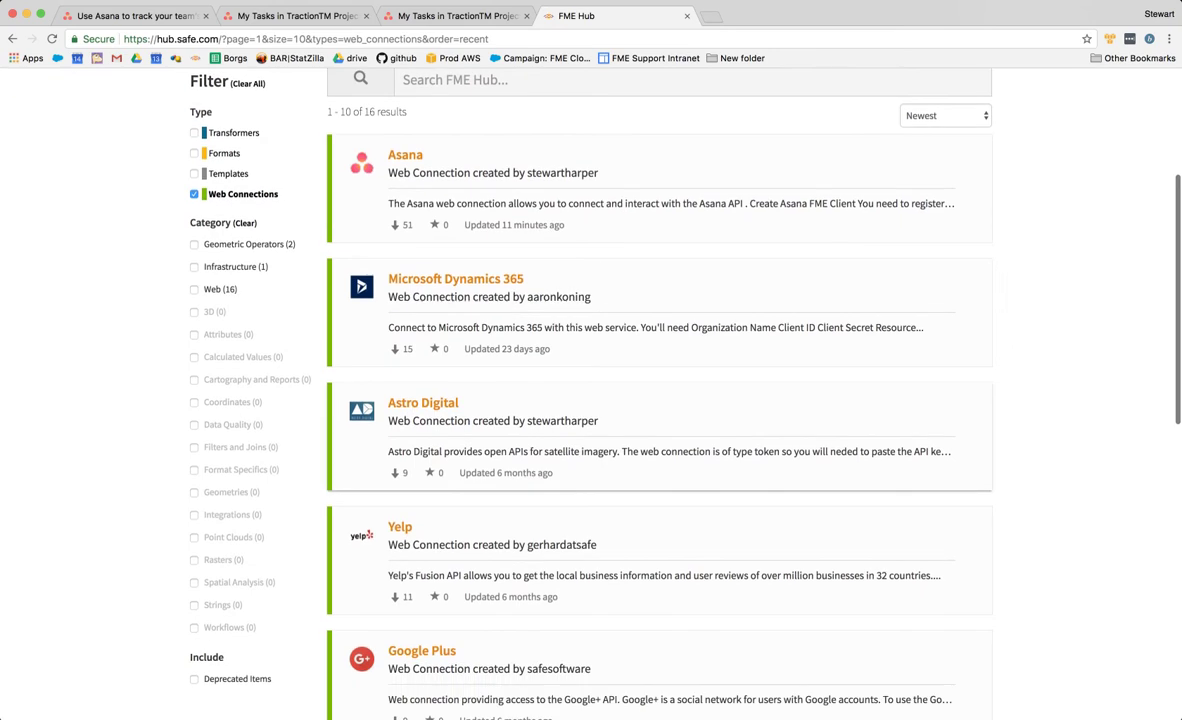
scroll(633, 380, down, 6)
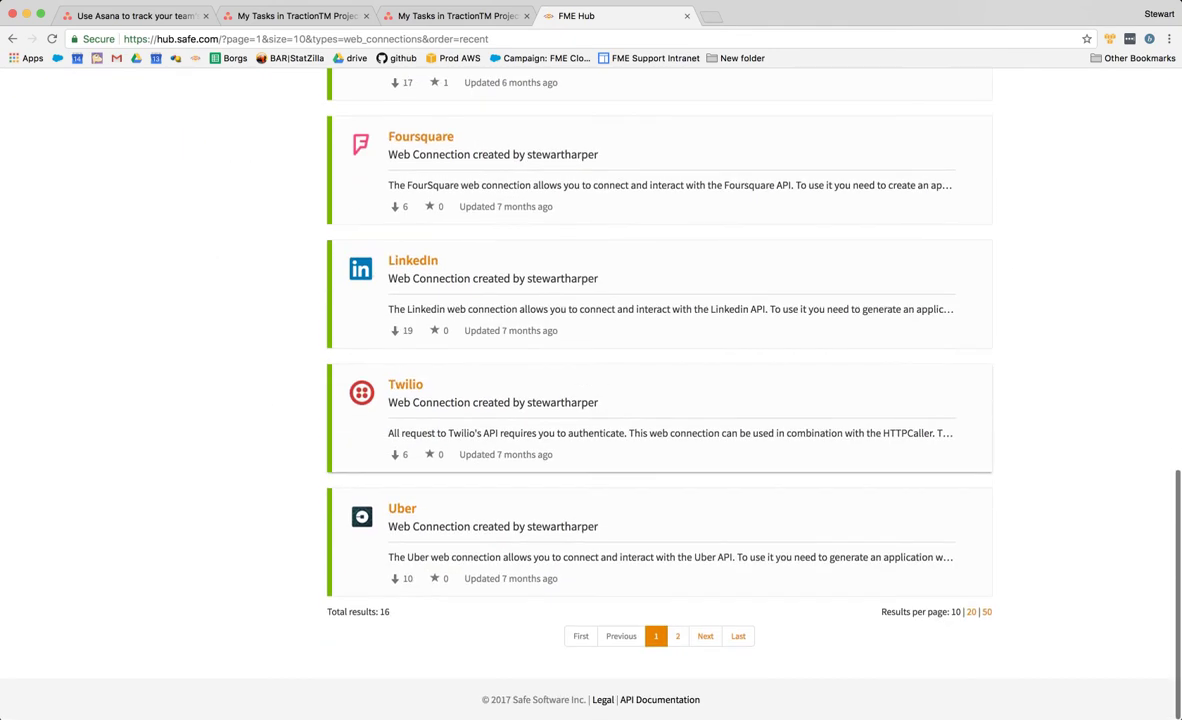
click(677, 634)
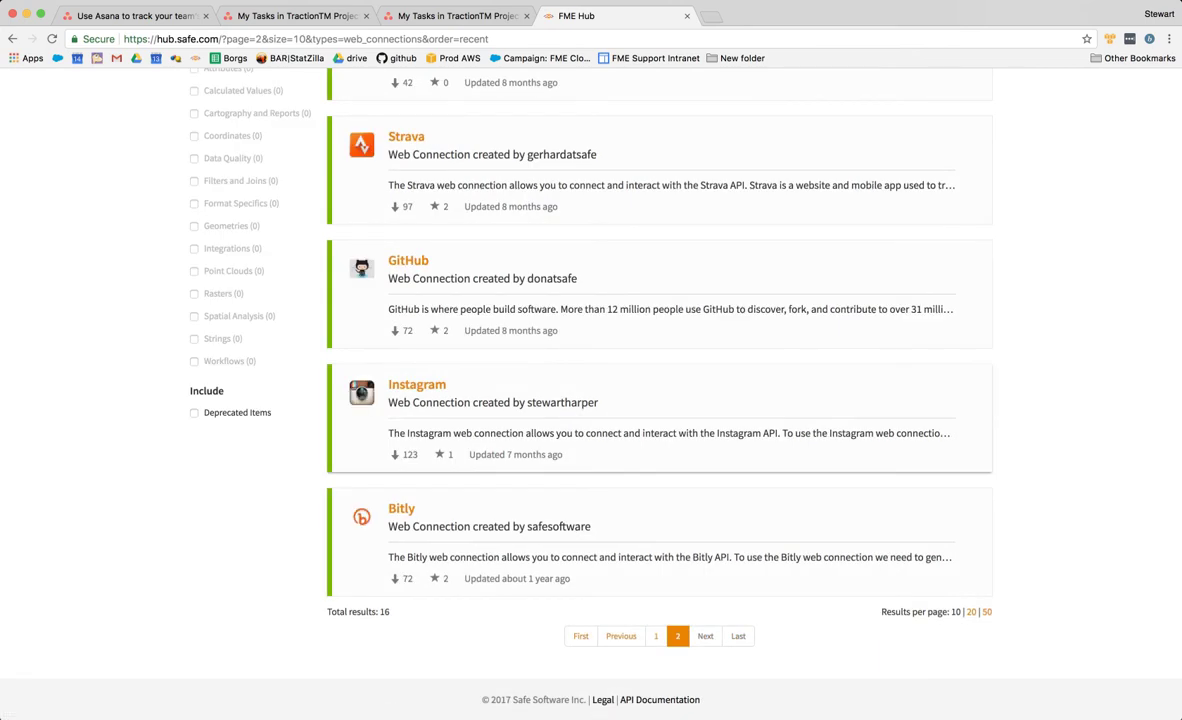
scroll(546, 380, up, 5)
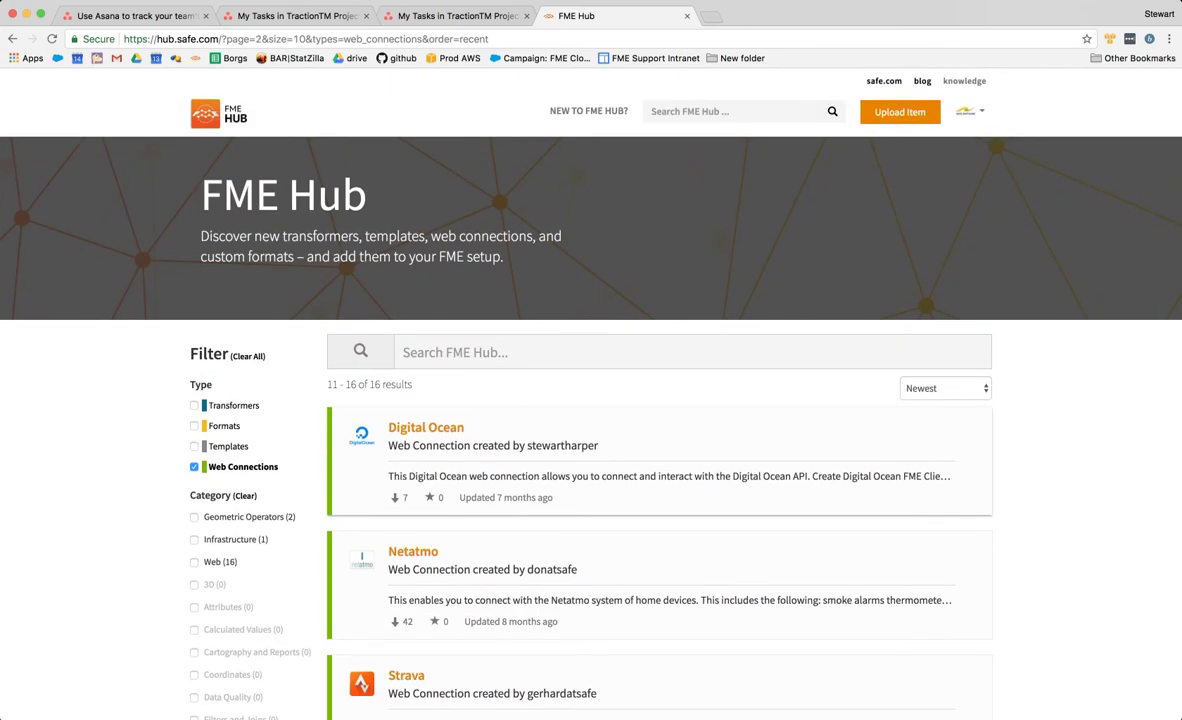
- Search FME Hub for 'asana', open its web connection, then return to FME Workbench
click(520, 352)
text(asana)
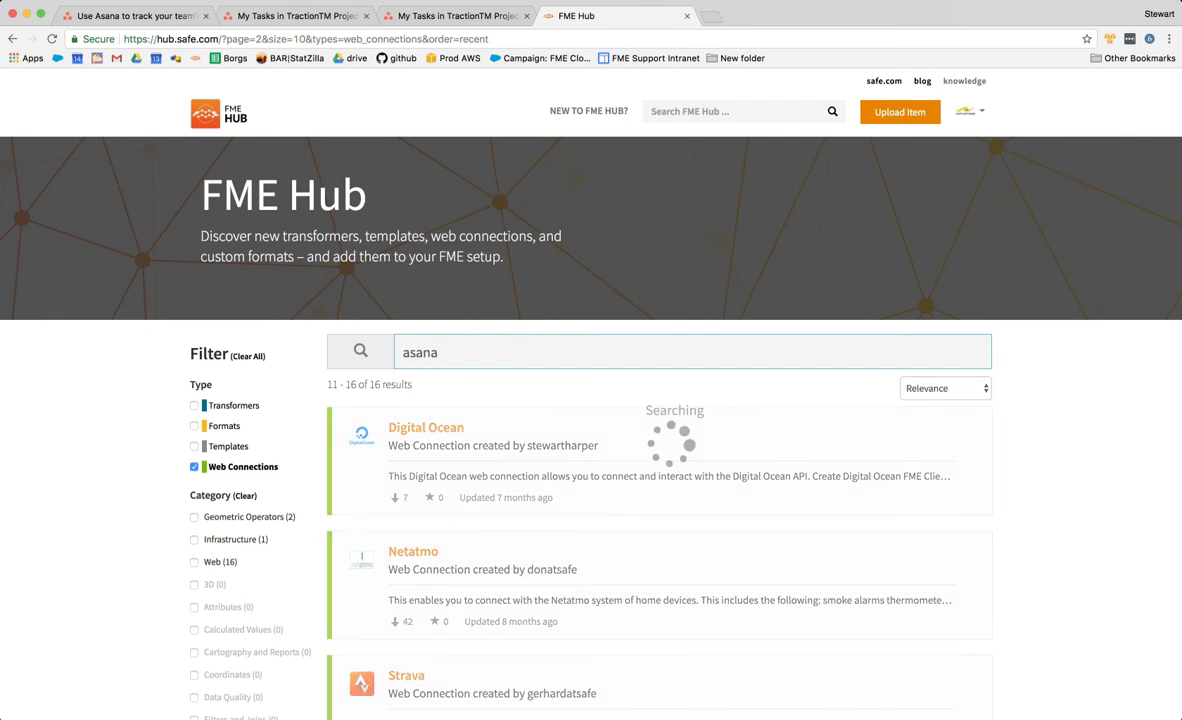
key(Return)
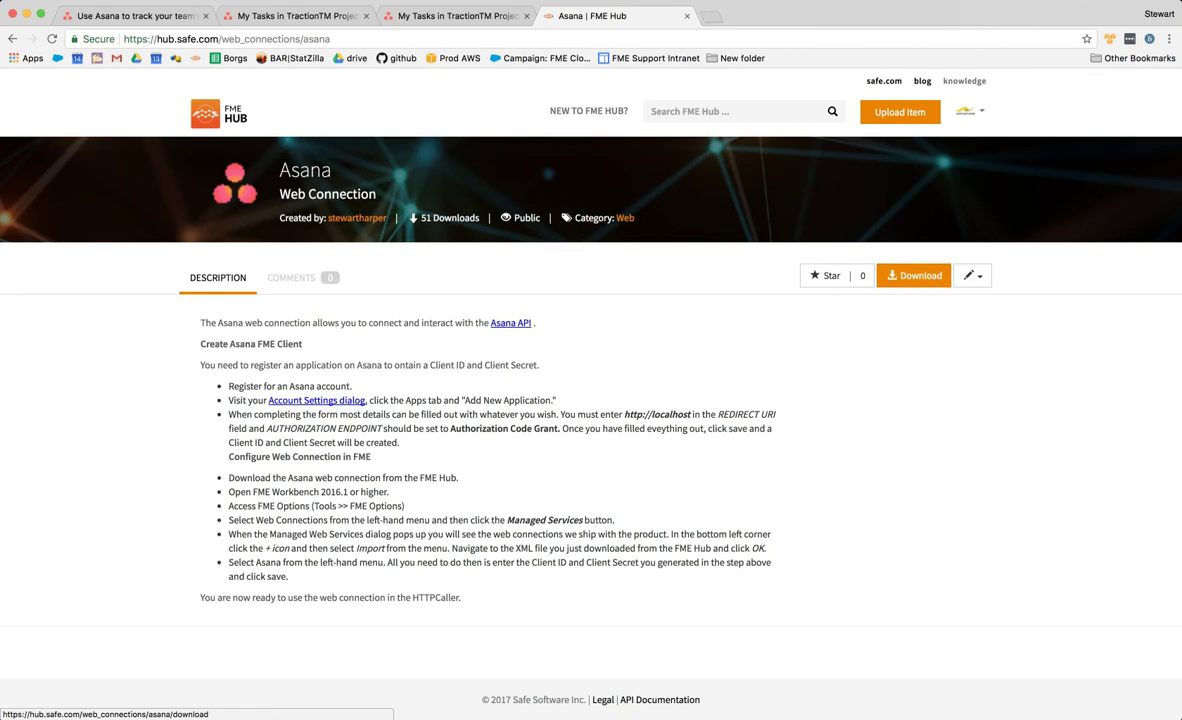
key(super+Tab)
key(super+Tab)
key(Tab)
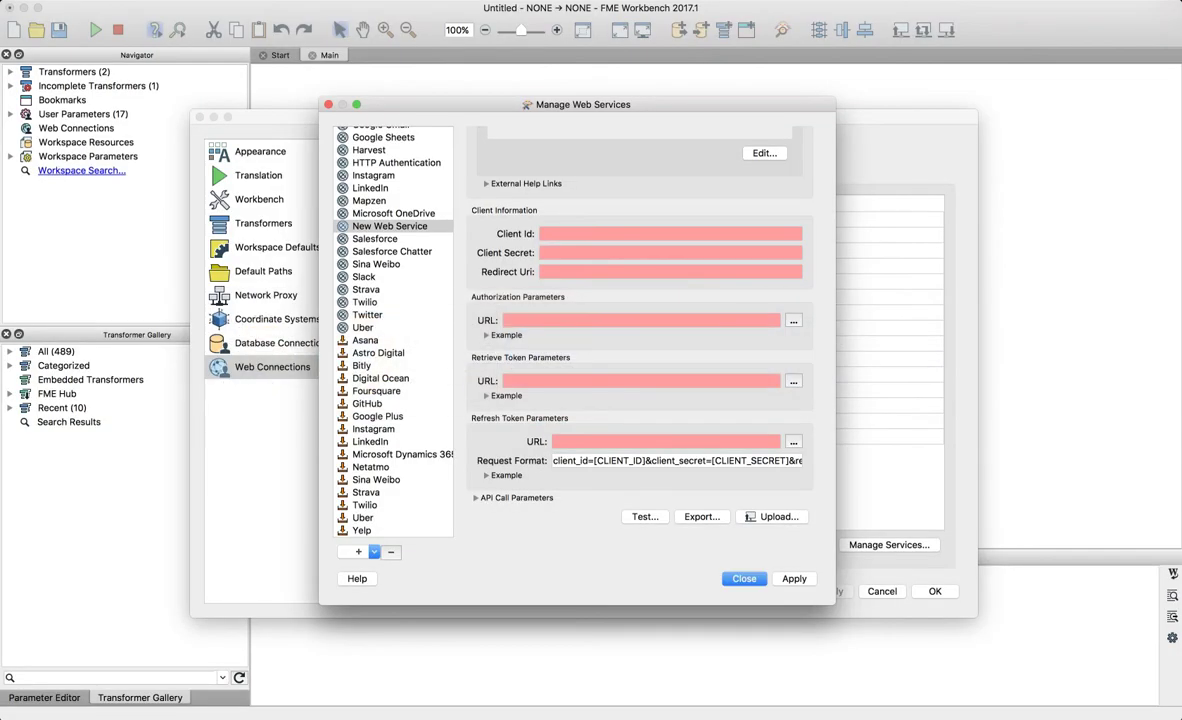
- Close and reopen Manage Web Services, then select the Asana connection in the list
click(744, 579)
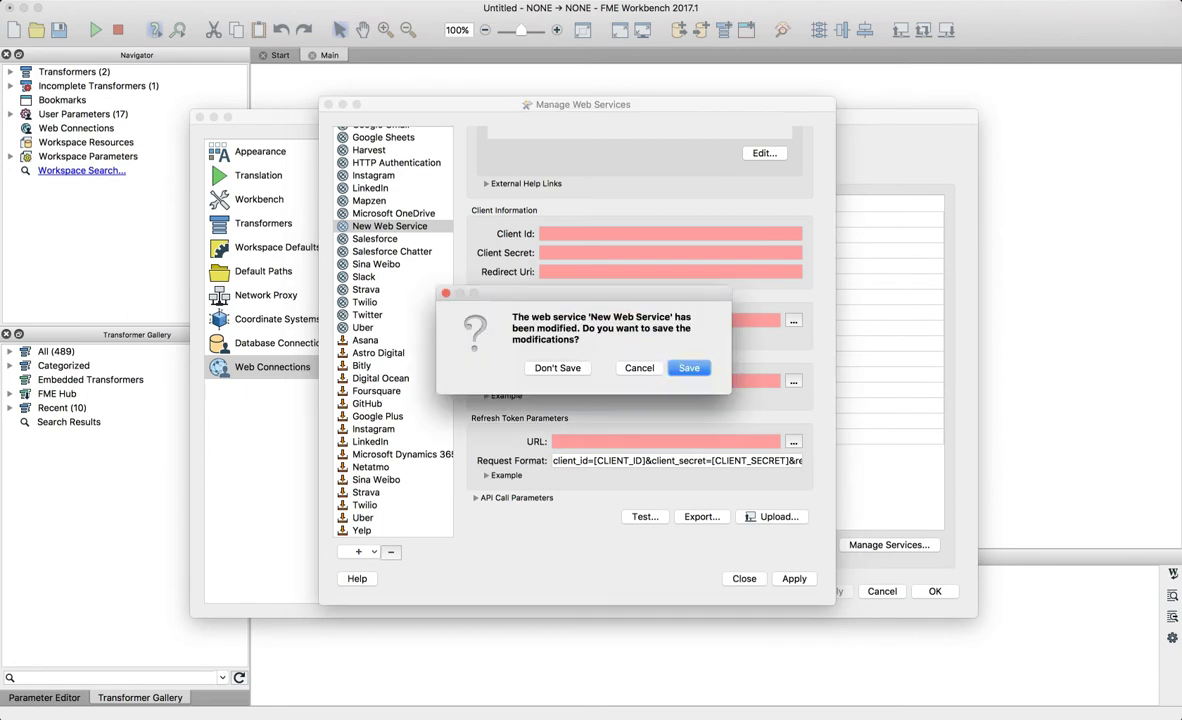
click(558, 368)
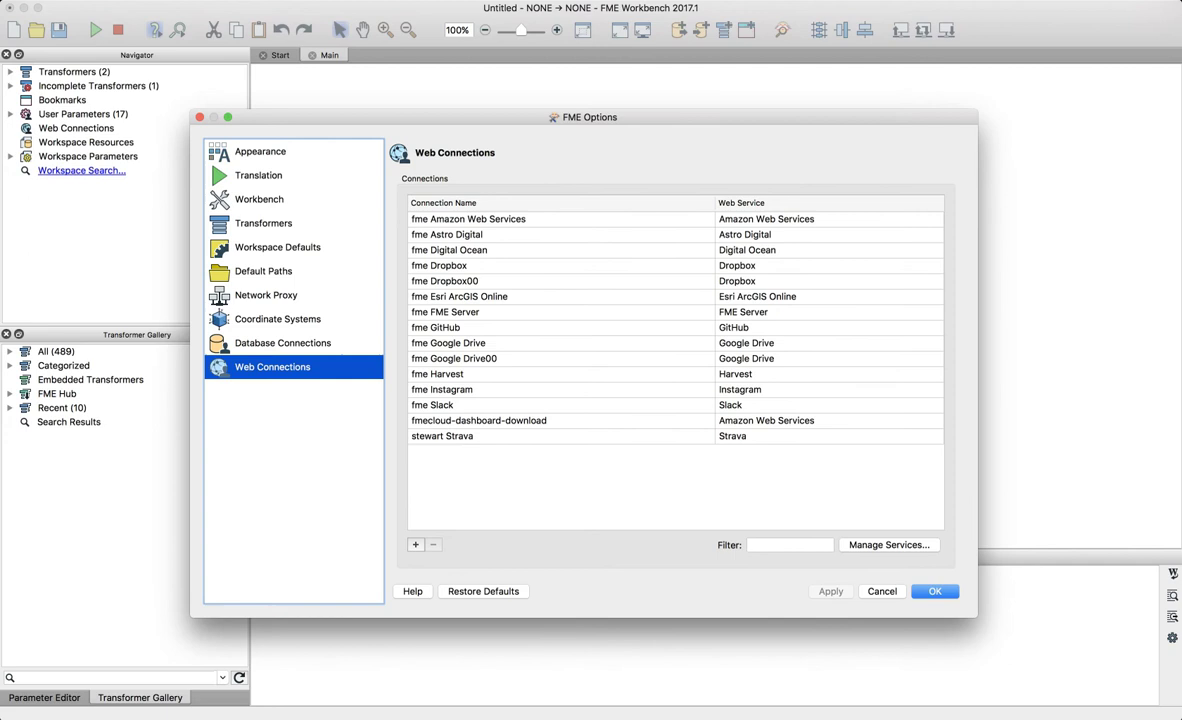
click(889, 545)
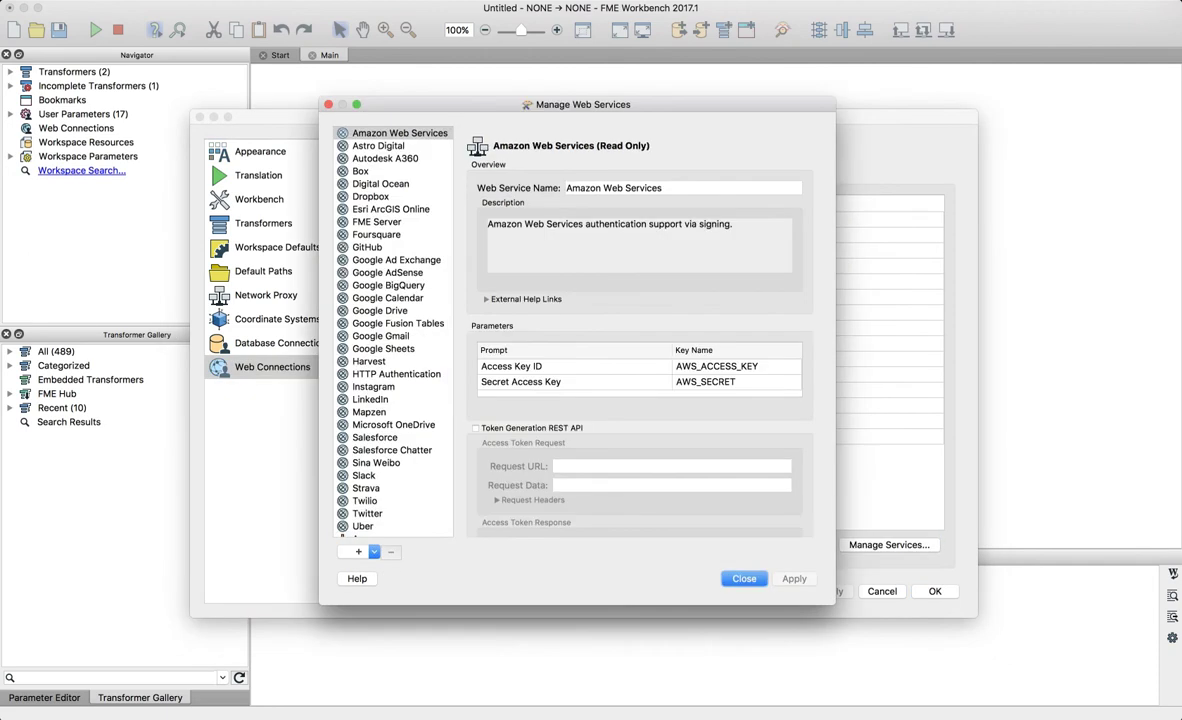
scroll(393, 330, down, 5)
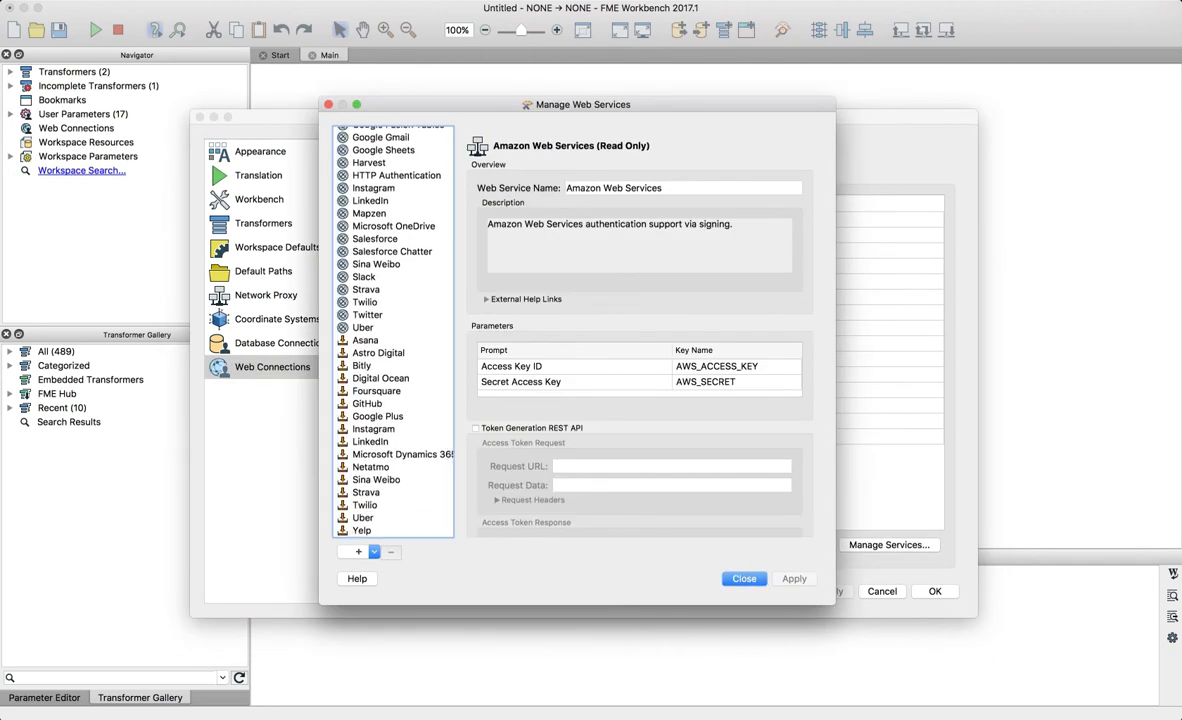
click(366, 340)
click(362, 366)
click(376, 391)
key(Up)
key(Up)
key(Up)
key(Up)
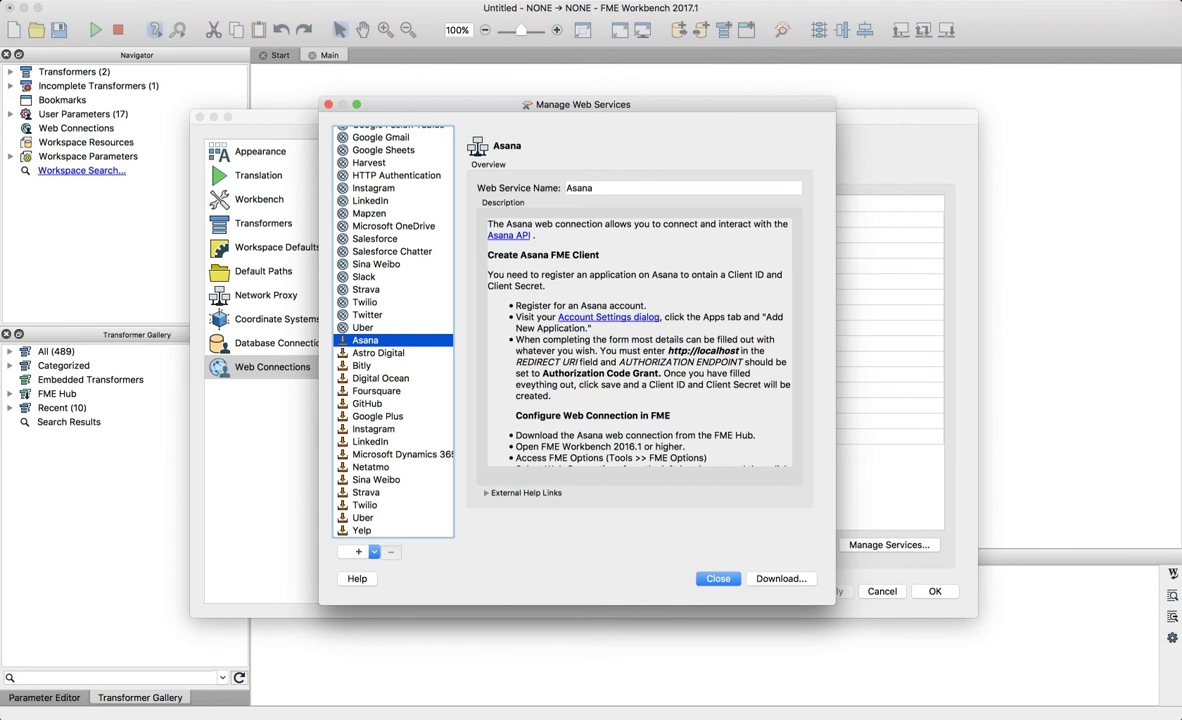
- Download and import the Asana web connection, then switch back to the browser
click(781, 579)
key(Return)
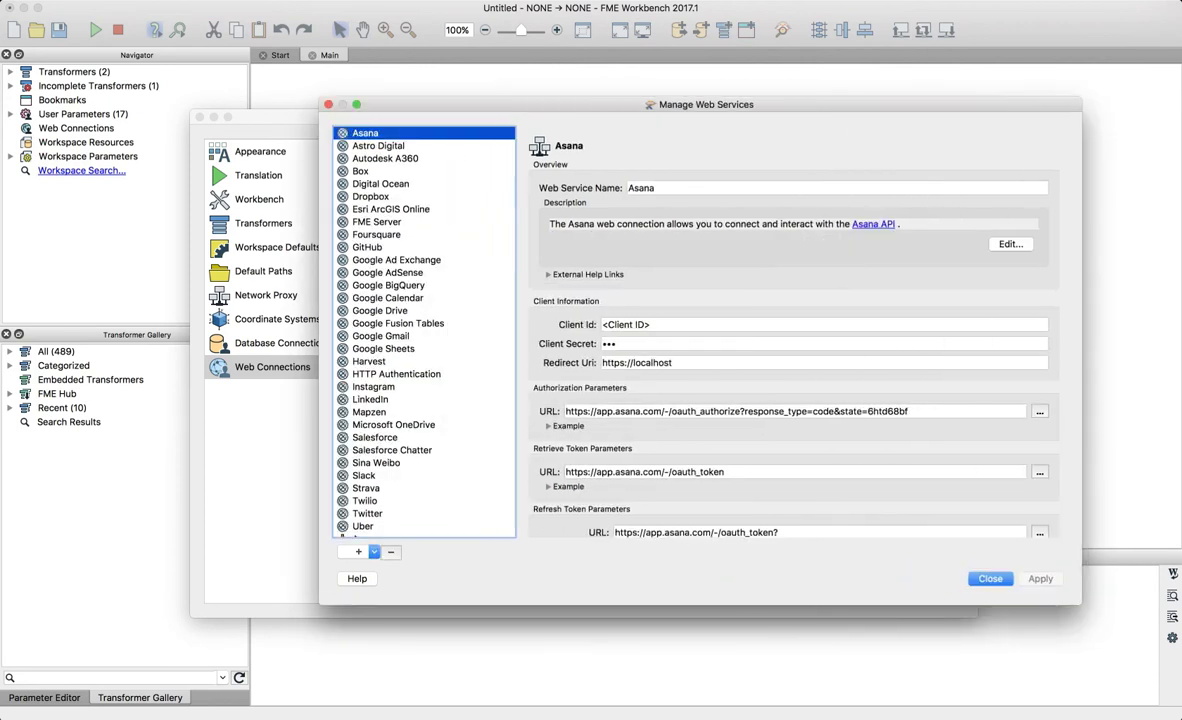
scroll(806, 330, down, 4)
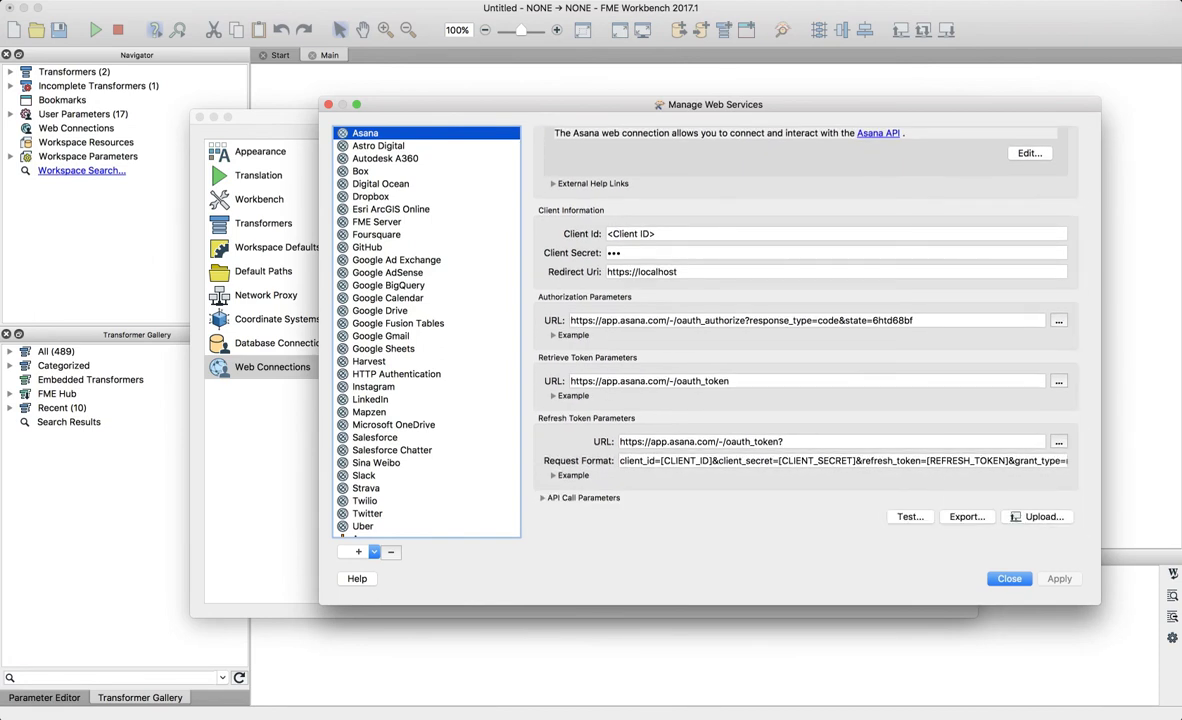
scroll(806, 330, up, 4)
scroll(806, 330, down, 4)
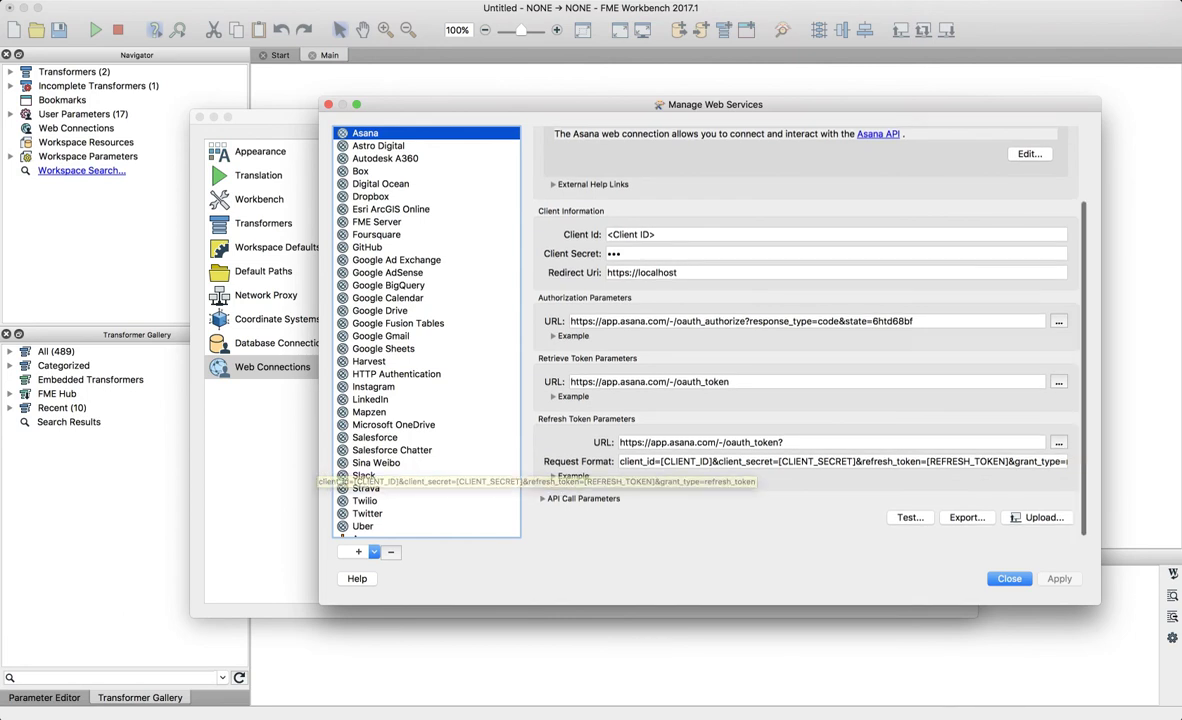
scroll(806, 420, up, 4)
key(super+Tab)
key(super+Tab)
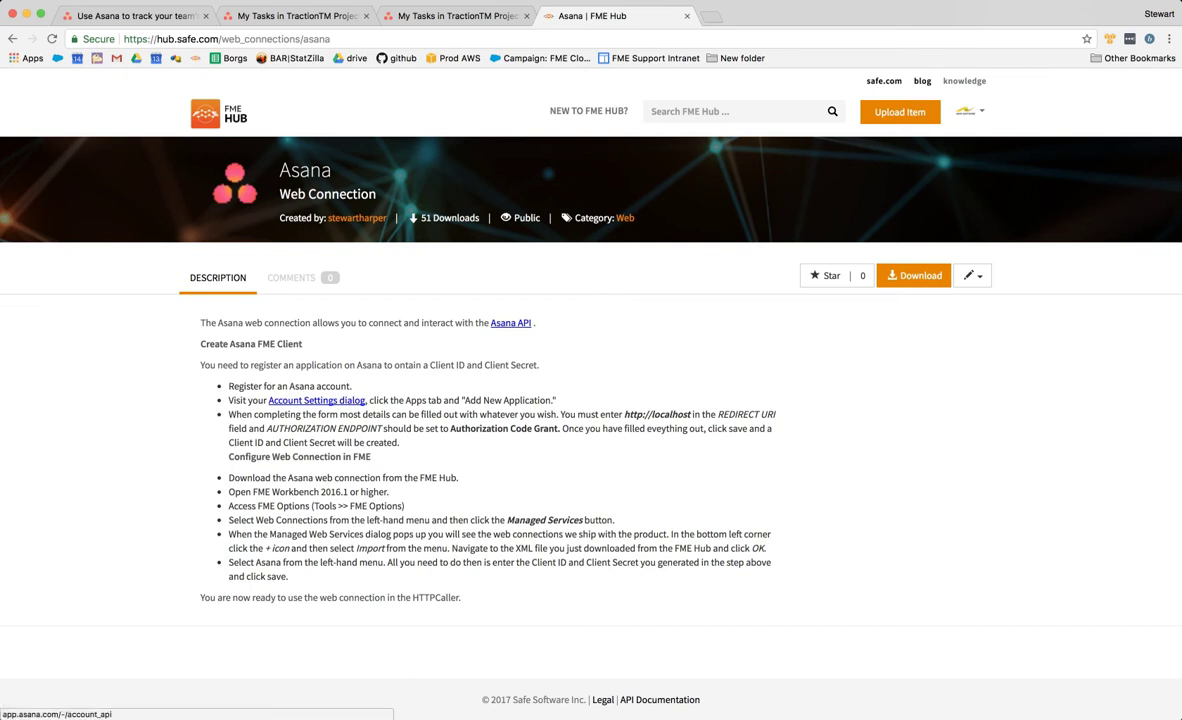
- Deauthorize FME Workbench on Asana's Account Settings Apps tab, then open Manage Developer Apps
click(510, 322)
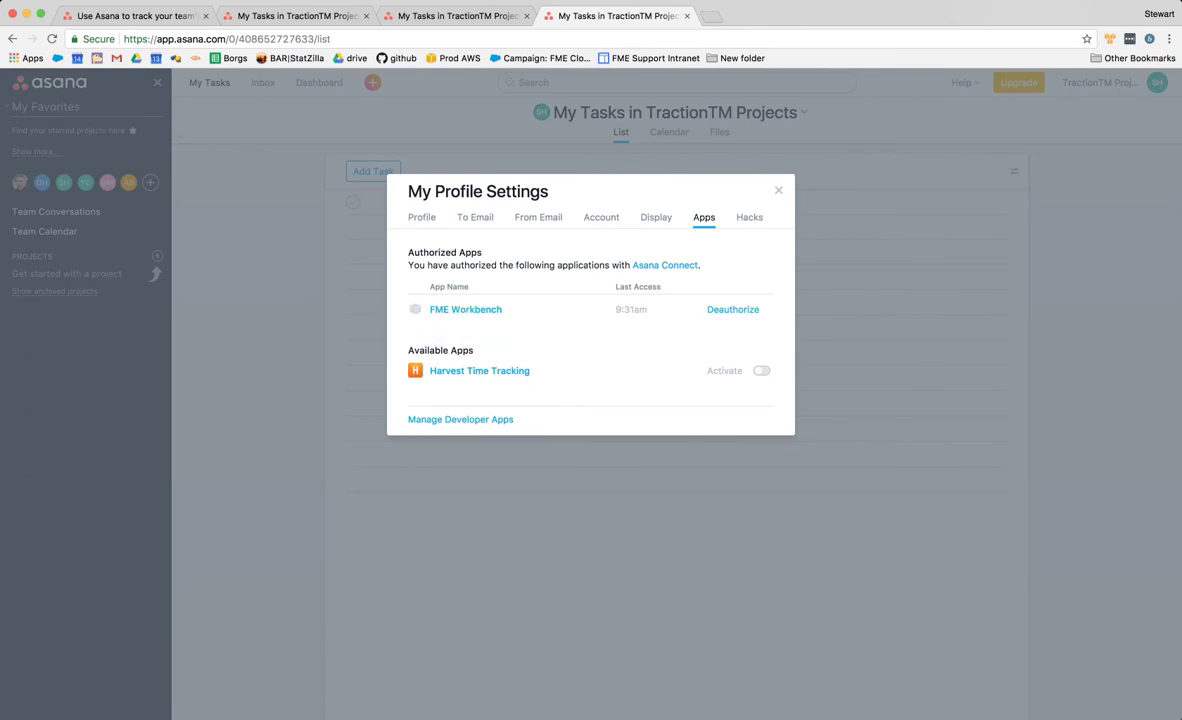
click(733, 309)
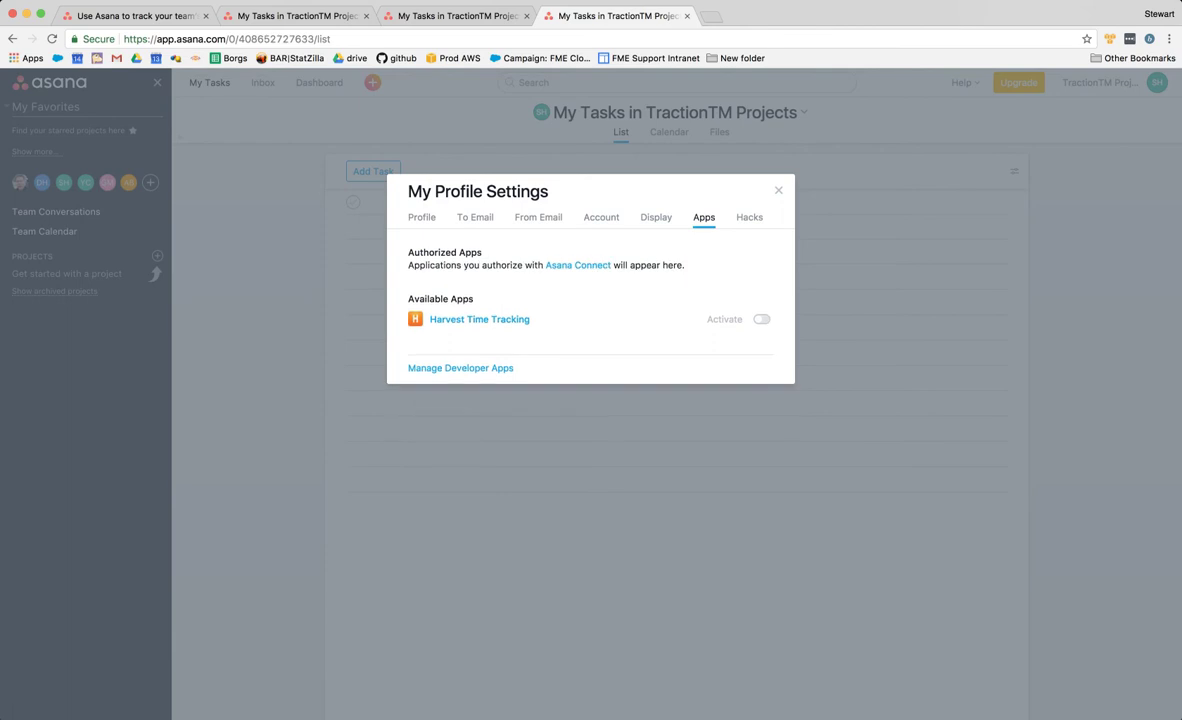
click(460, 368)
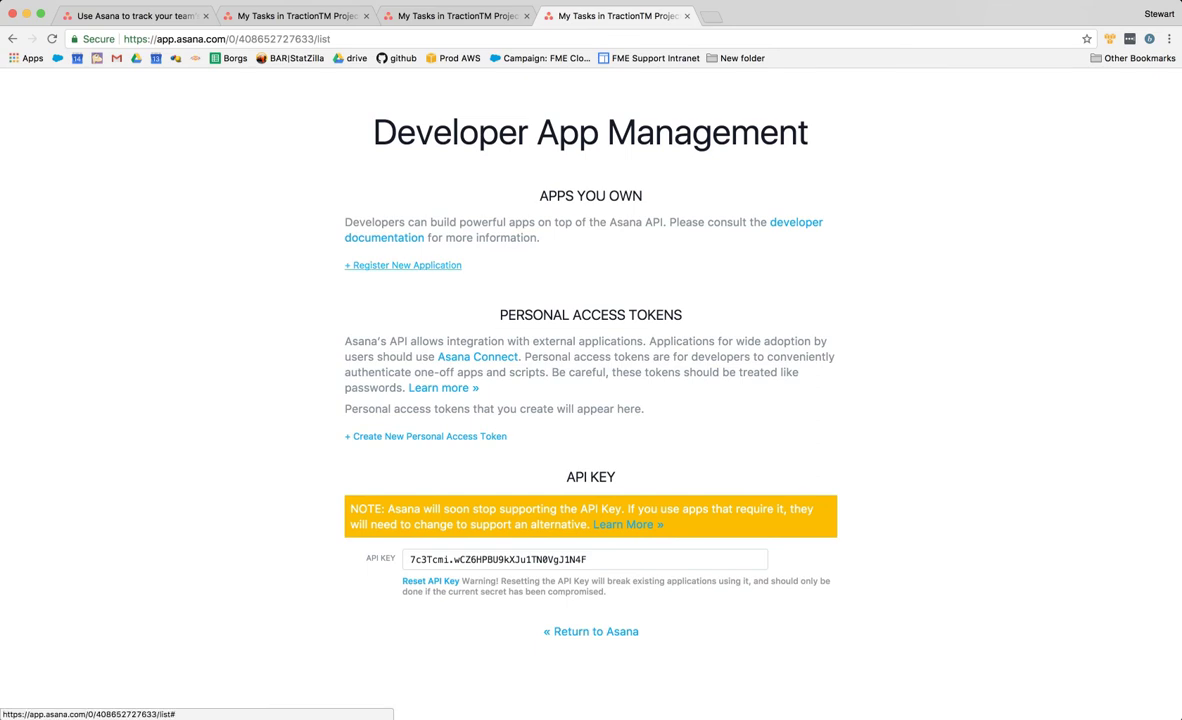
click(407, 265)
text(FME )
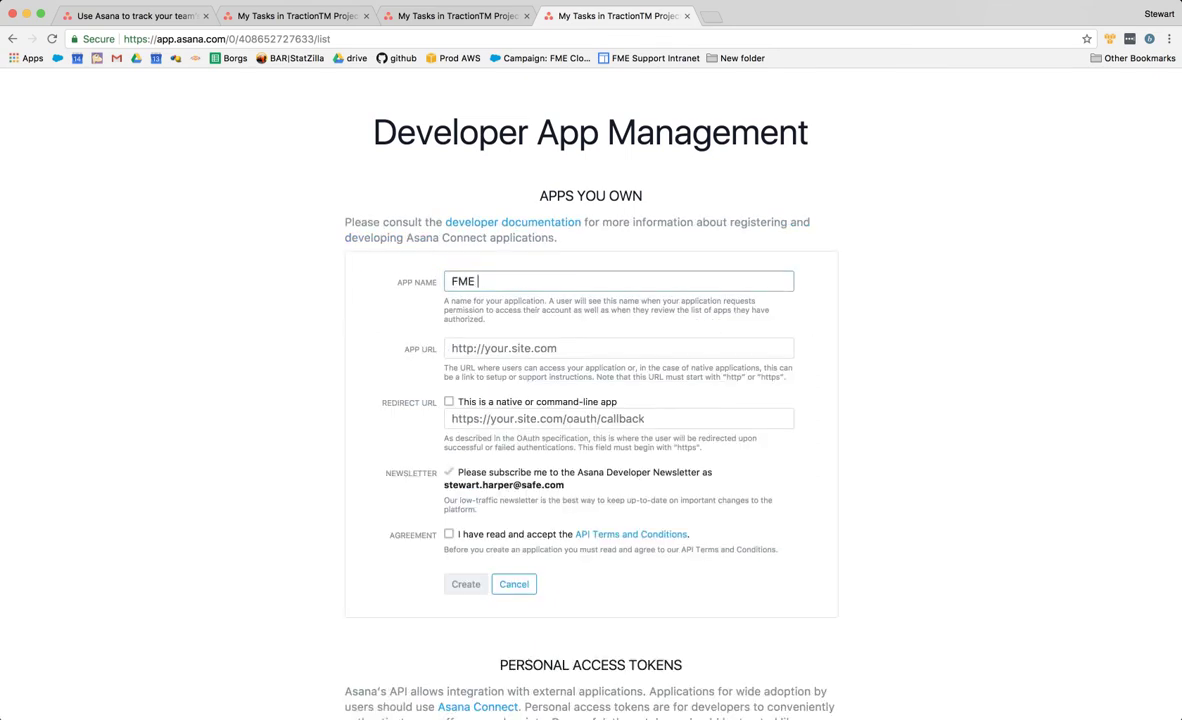
text(Workbench)
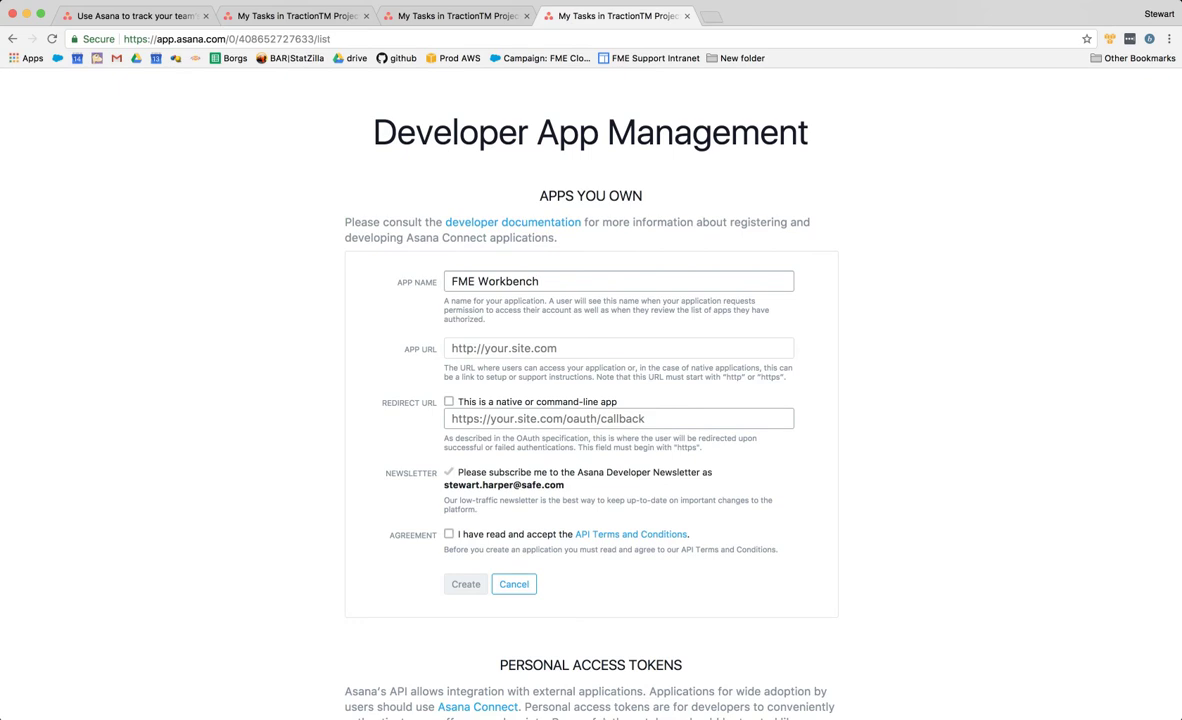
click(618, 348)
text(http:)
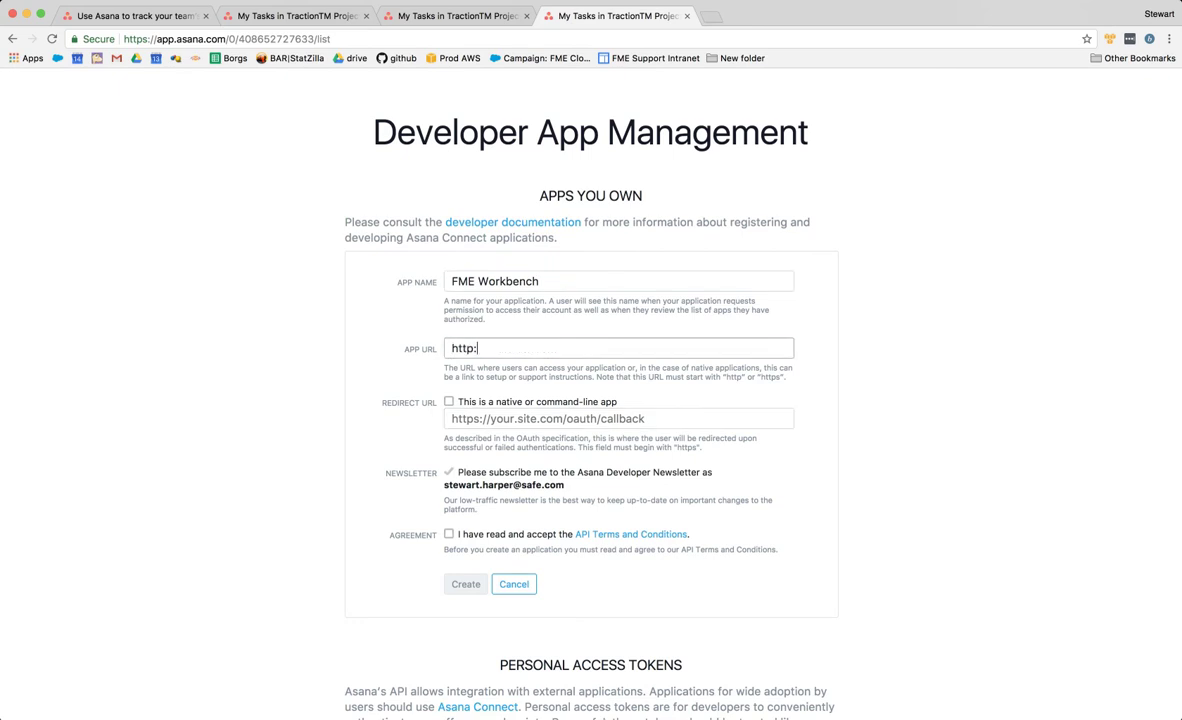
text(//safe.com)
click(618, 419)
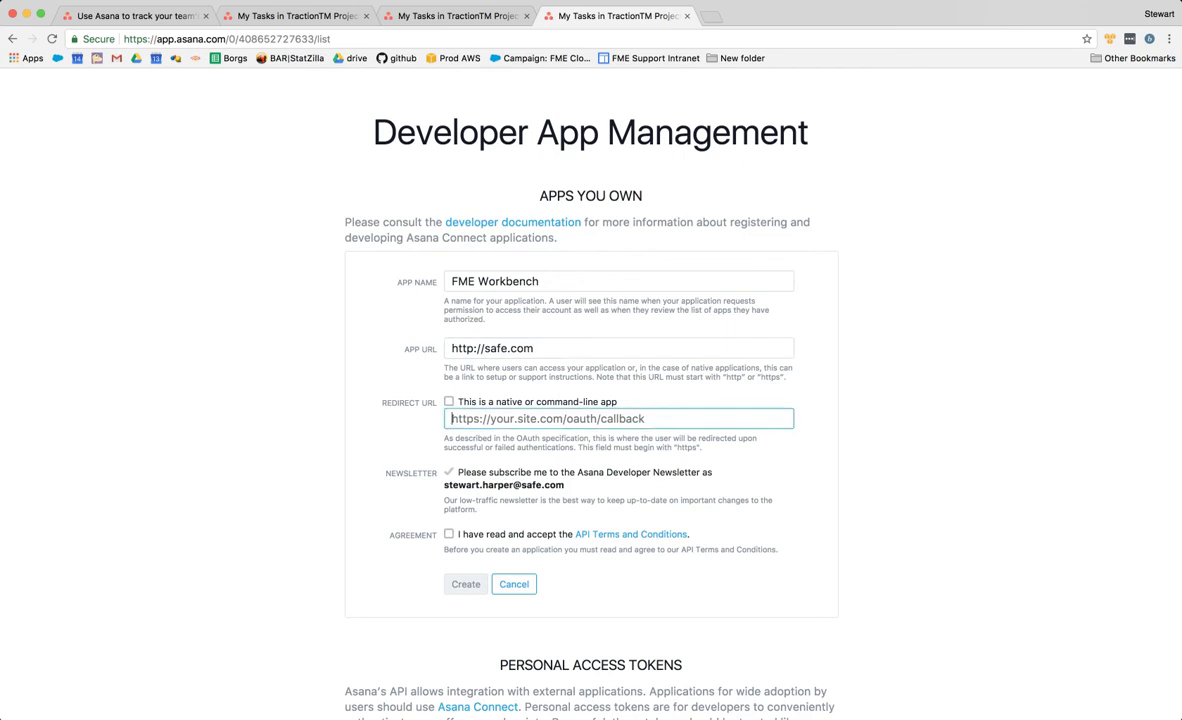
text(http)
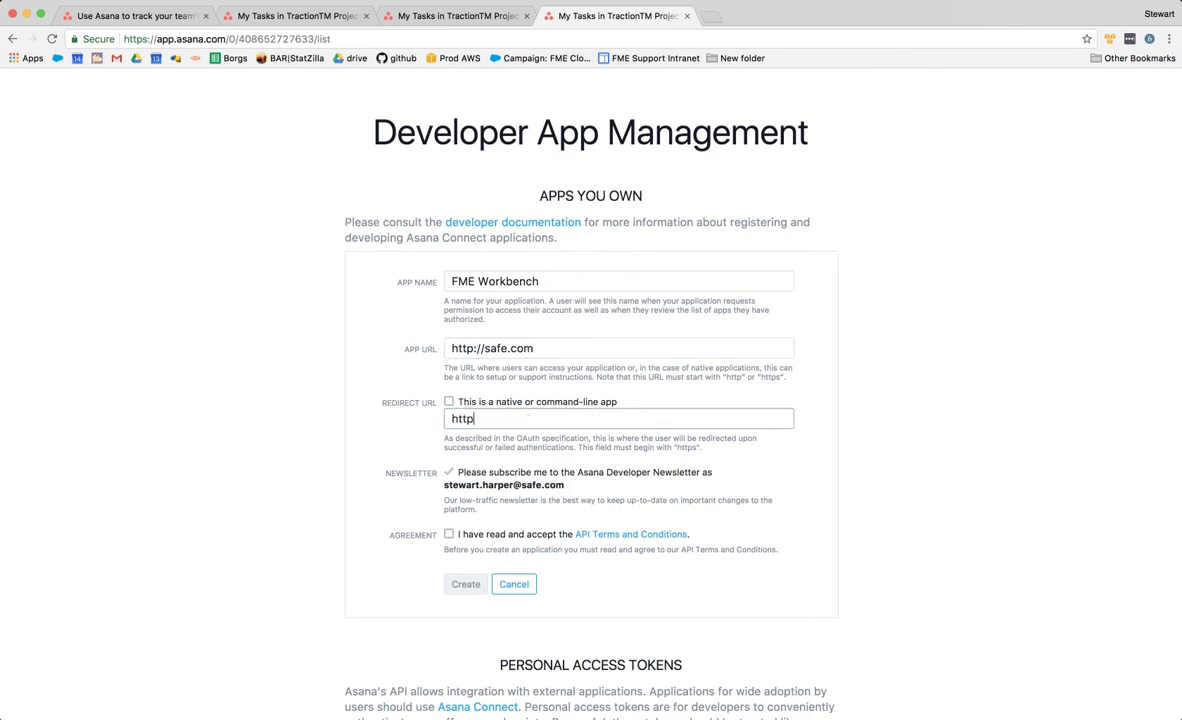
text(s://localhost)
click(449, 534)
click(466, 584)
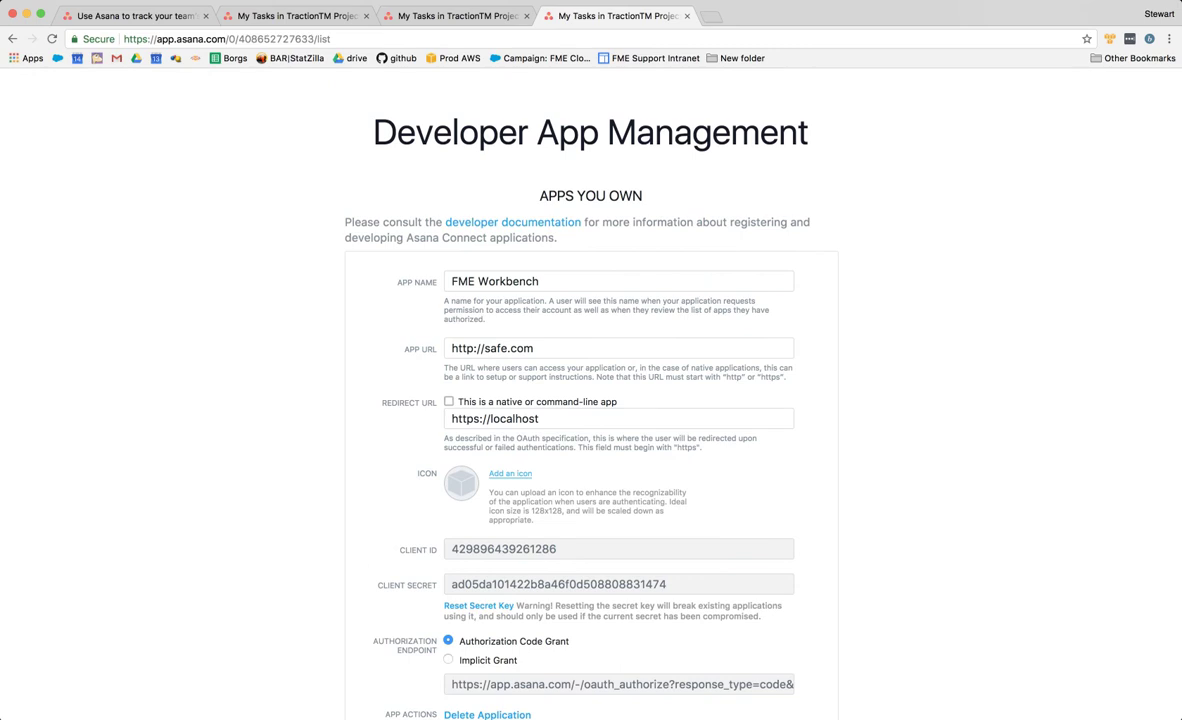
click(510, 473)
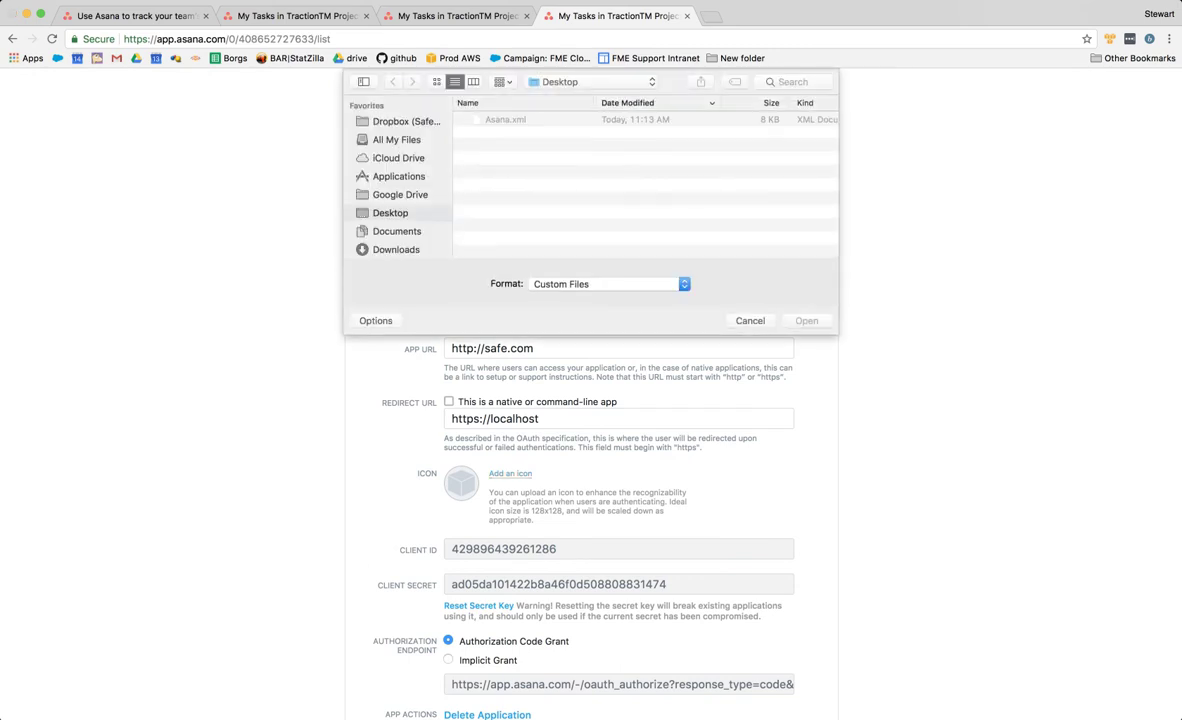
scroll(398, 175, down, 2)
scroll(398, 175, down, 5)
click(750, 321)
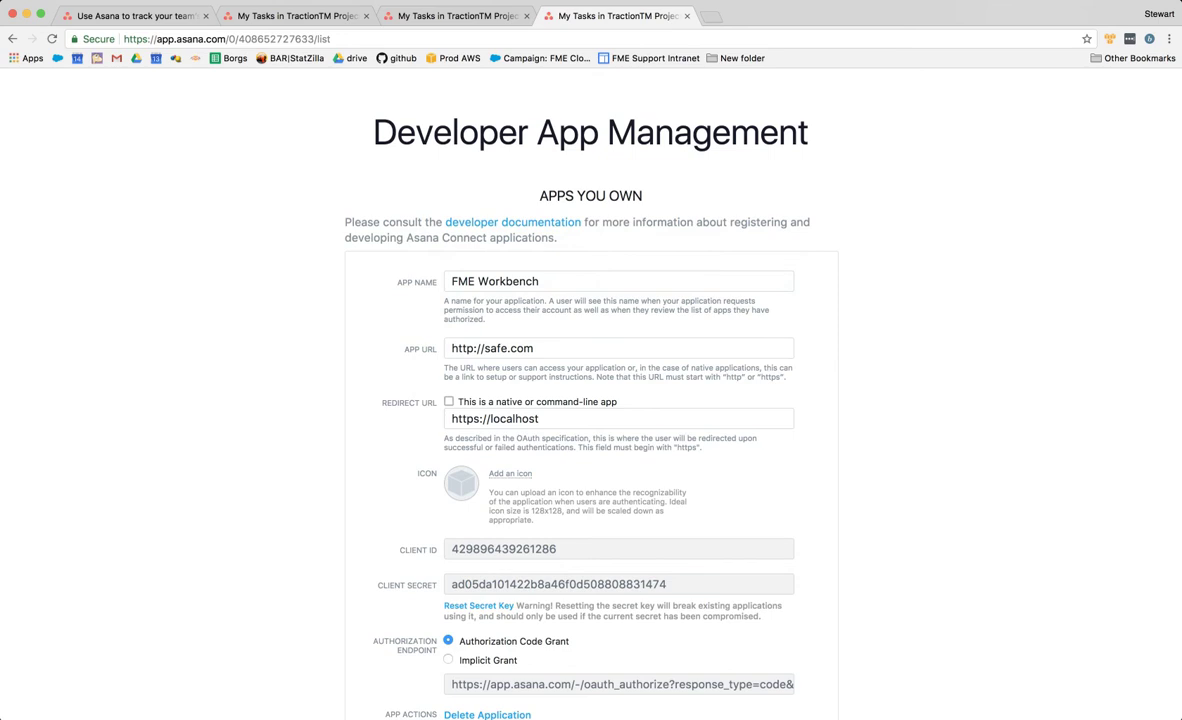
scroll(591, 400, down, 3)
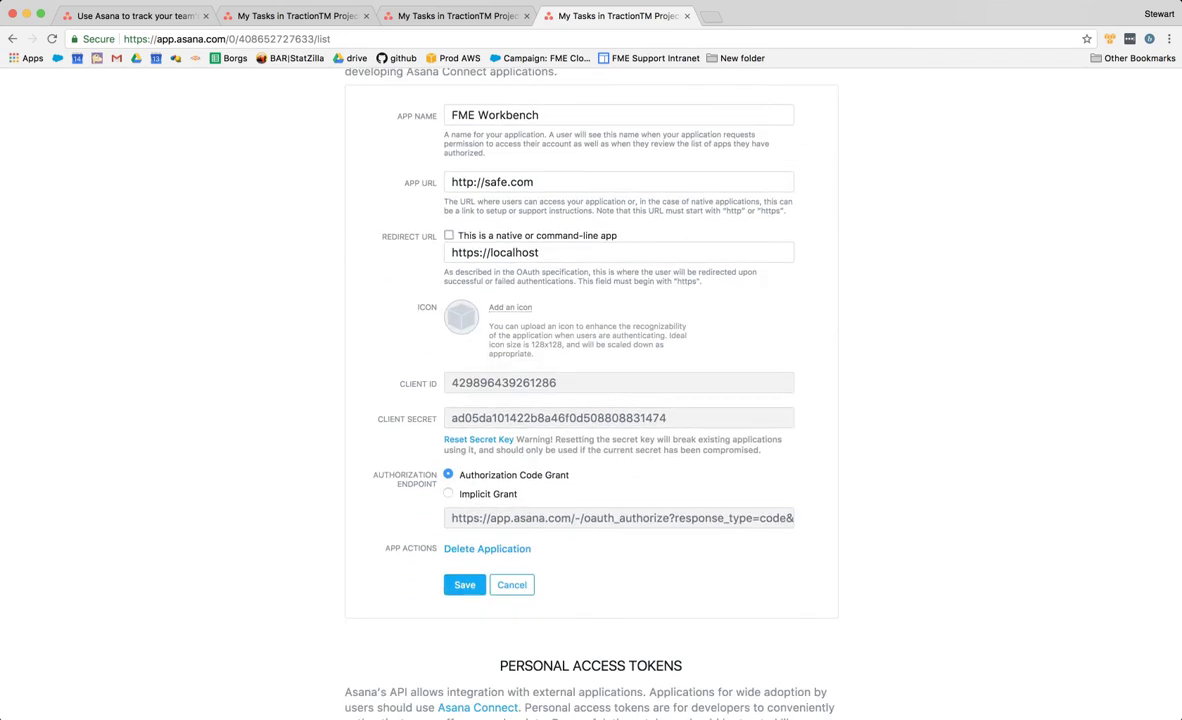
double_click(504, 383)
double_click(540, 418)
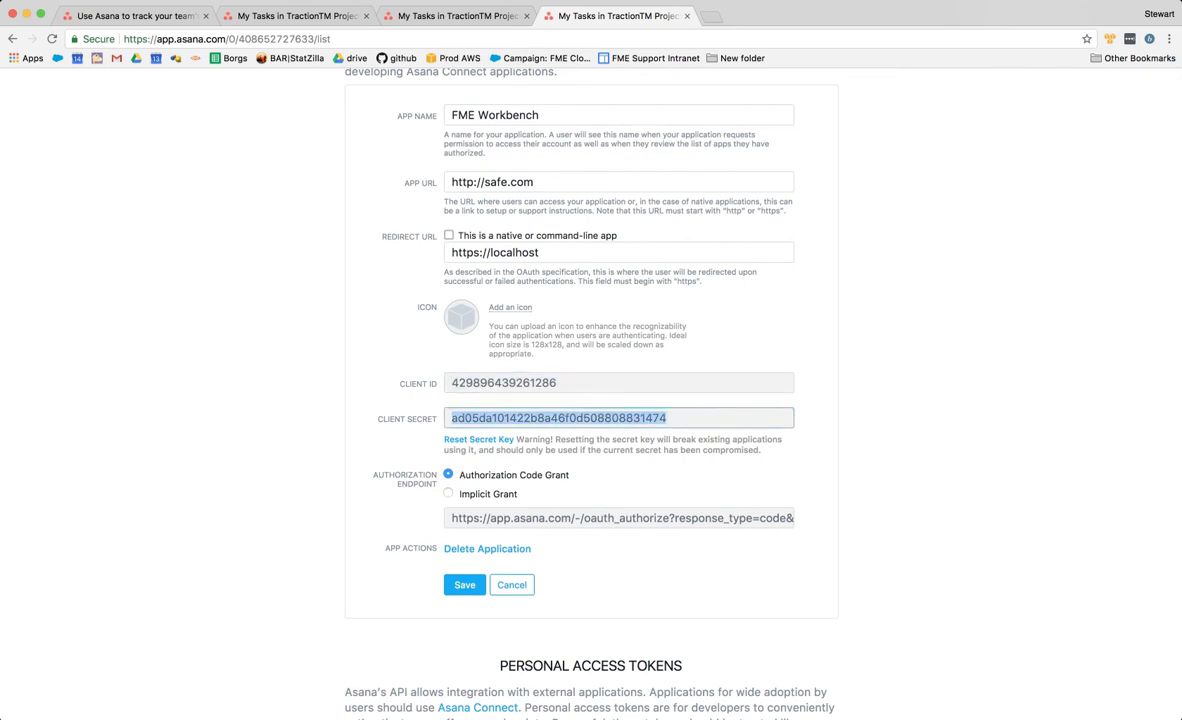
scroll(591, 400, up, 3)
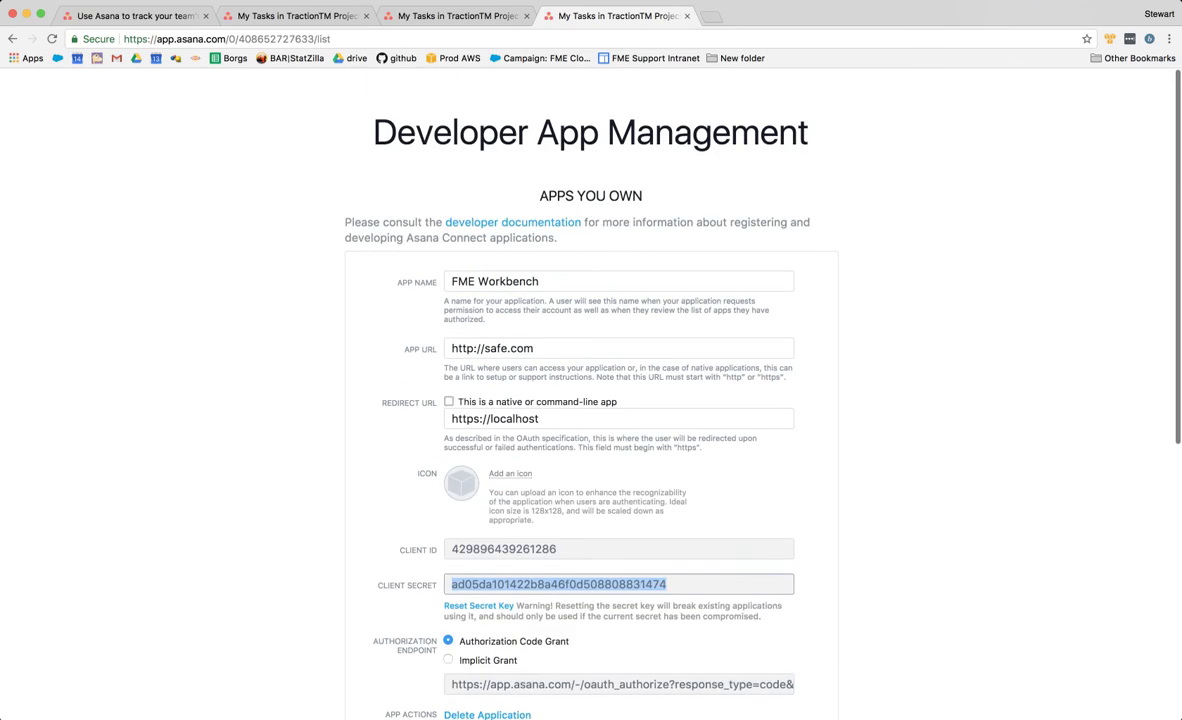
scroll(591, 400, down, 3)
double_click(504, 409)
key(ctrl+c)
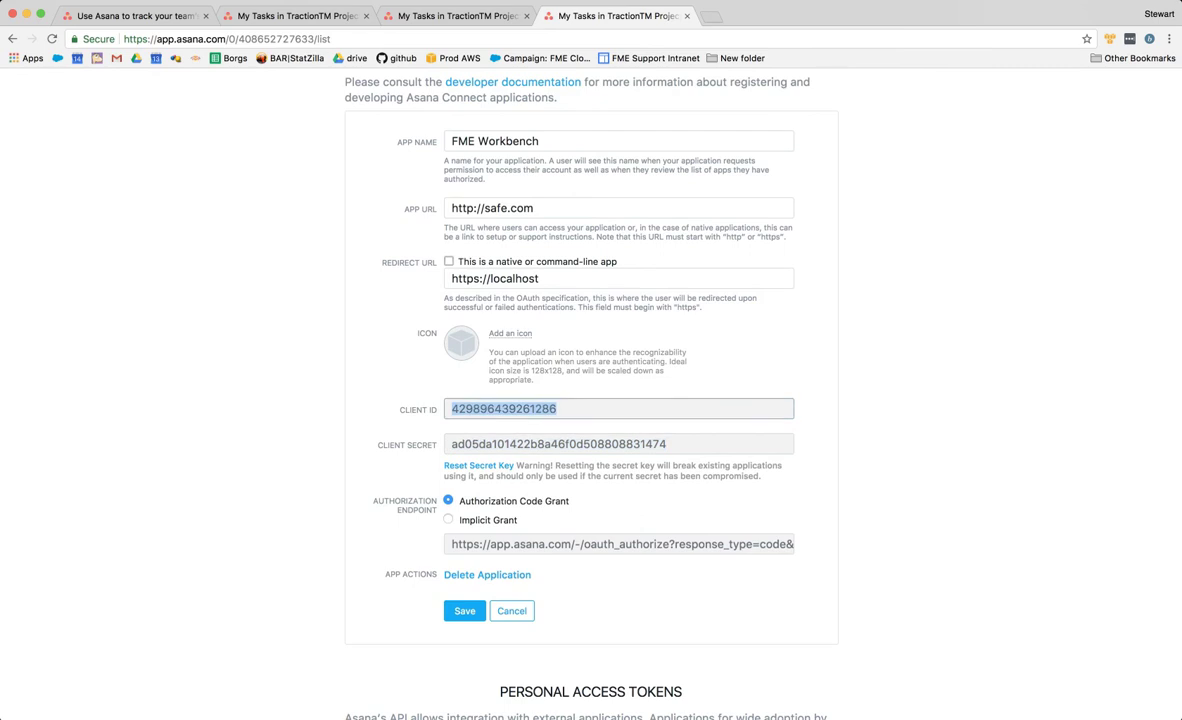
key(super+Tab)
key(super+Tab)
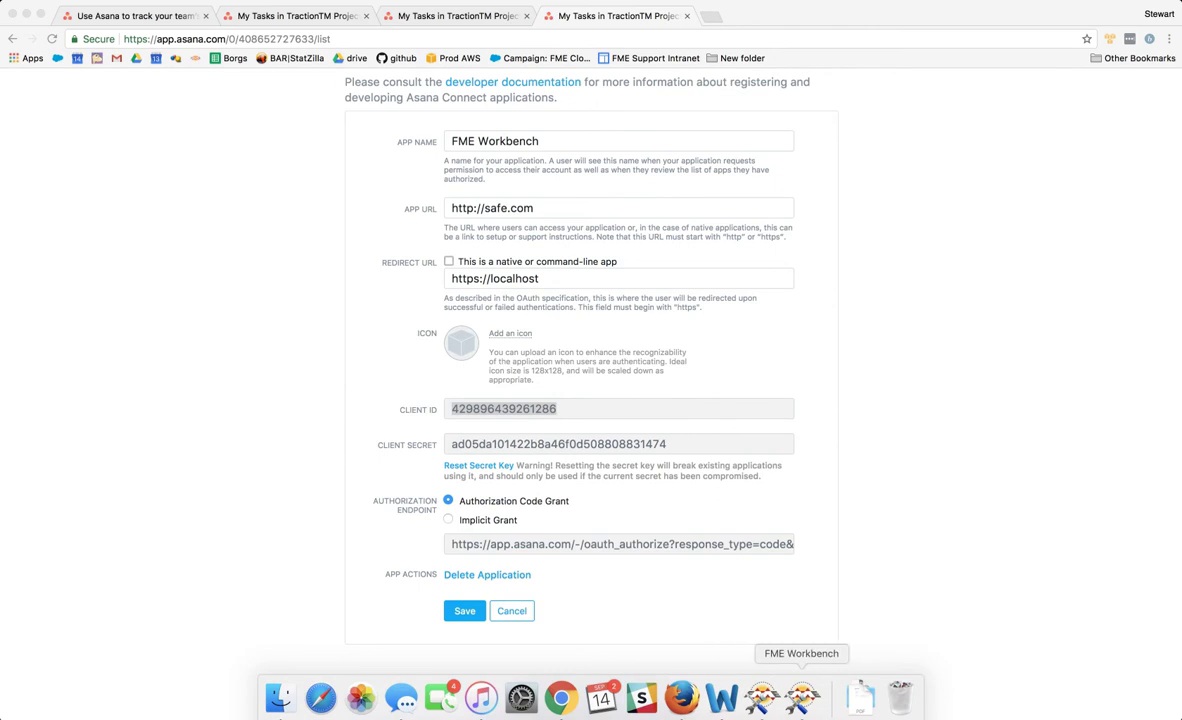
- Paste the Asana app's Client ID into the web service's Client Id field
click(801, 705)
triple_click(632, 325)
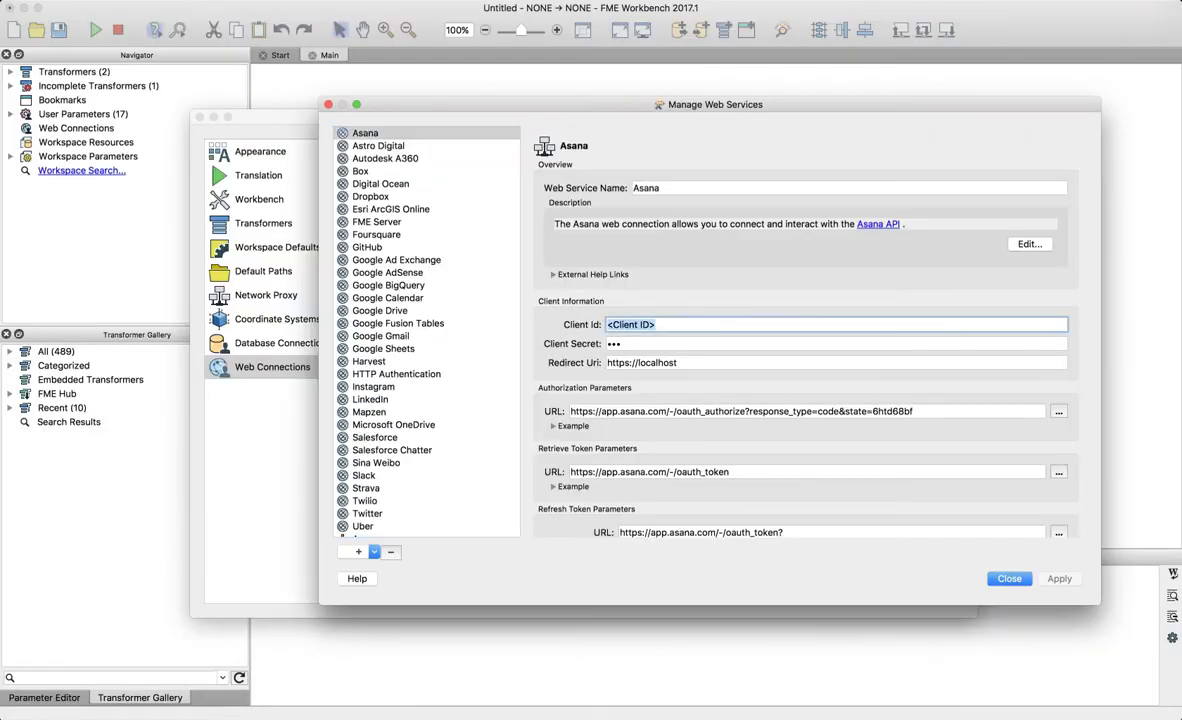
key(ctrl+v)
key(Tab)
- Copy the app's Client Secret into the Client Secret field and start the connection test
key(super+Tab)
key(super+Tab)
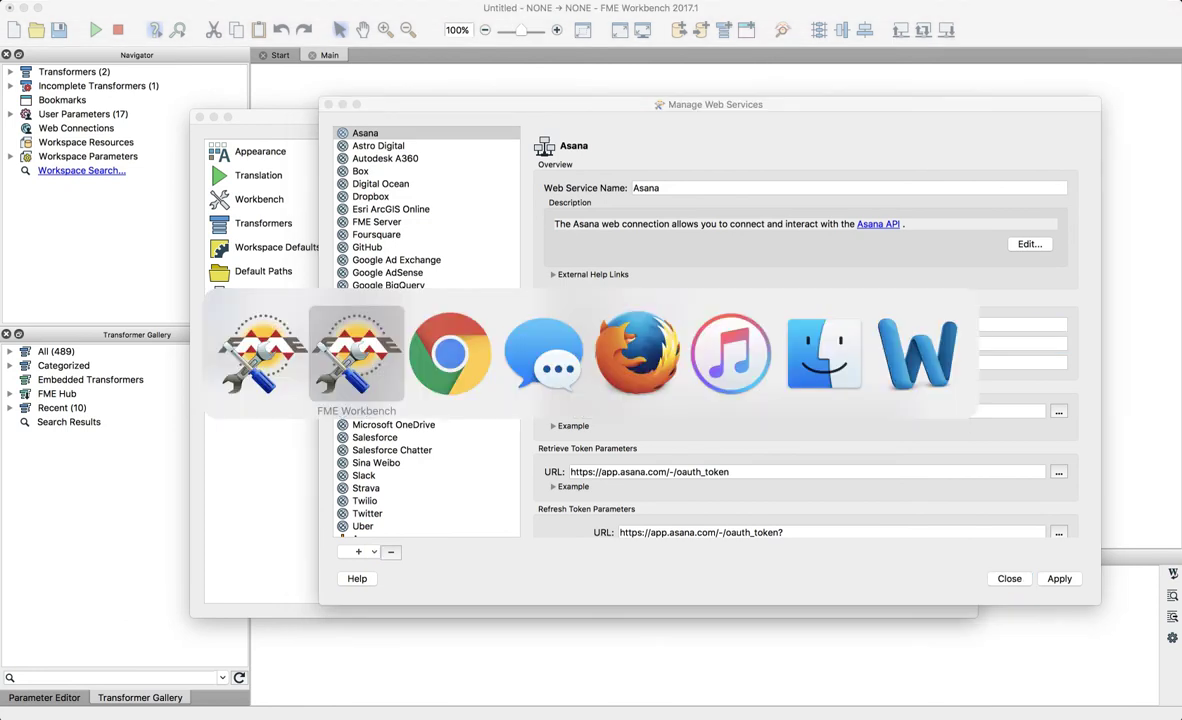
key(Tab)
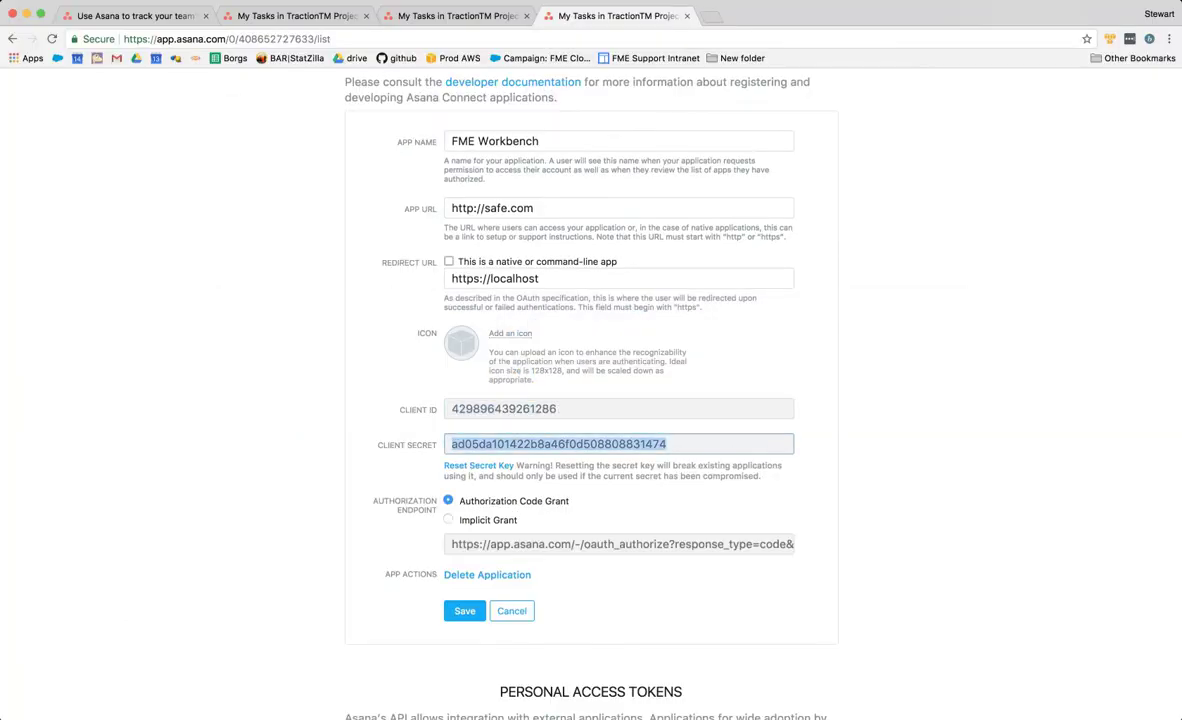
key(ctrl+Up)
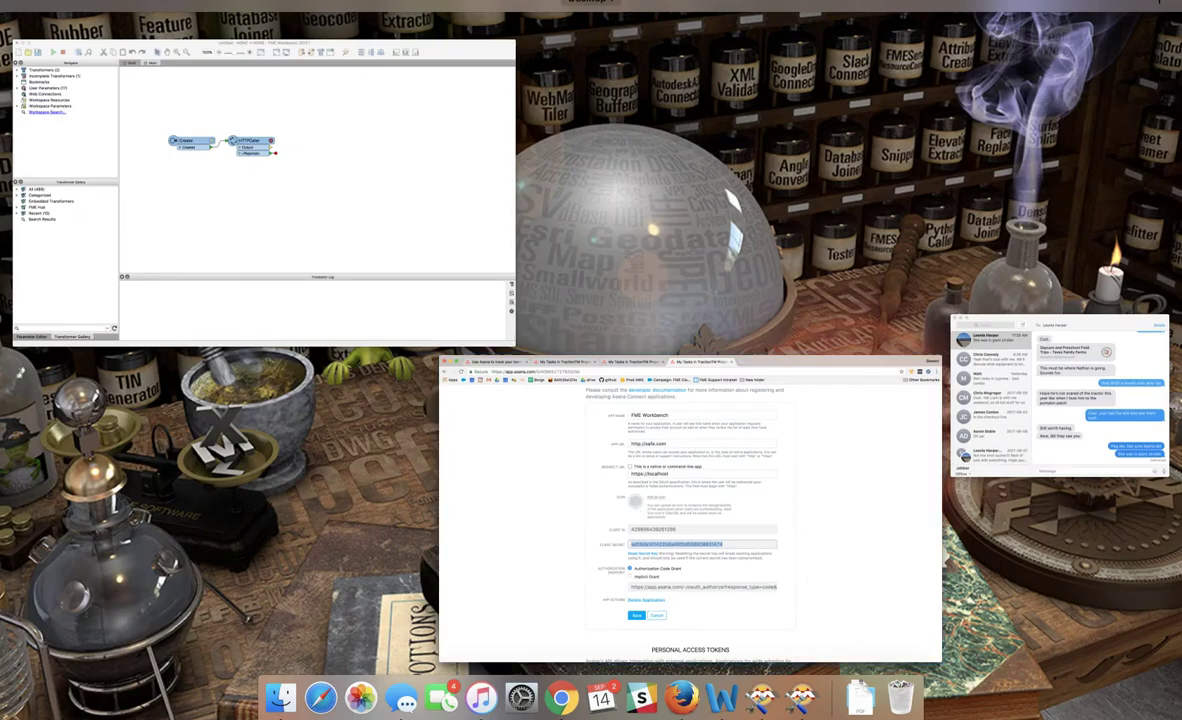
click(330, 240)
key(super+v)
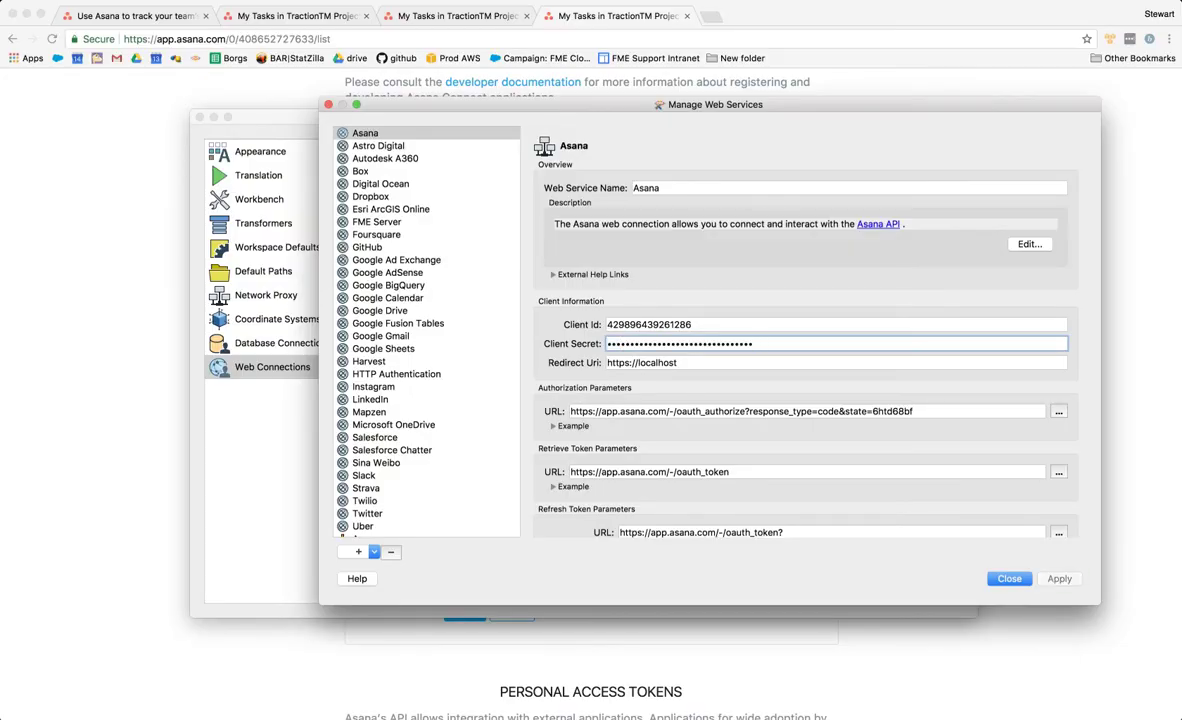
scroll(808, 330, down, 3)
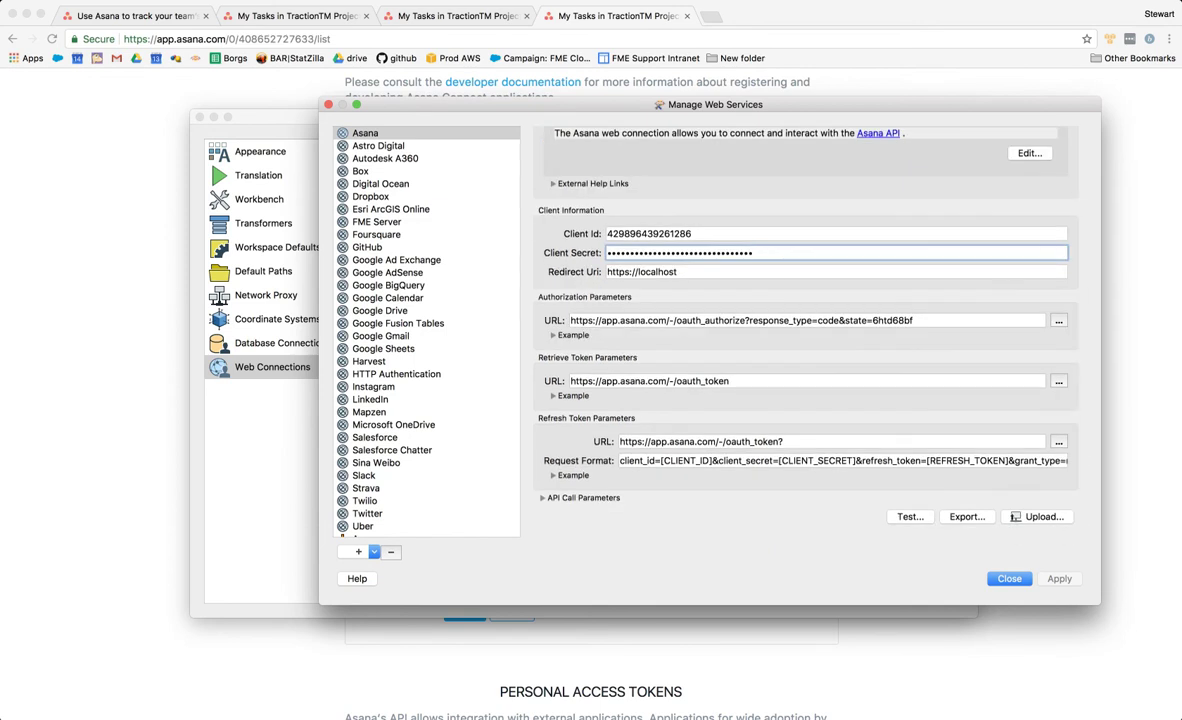
click(910, 516)
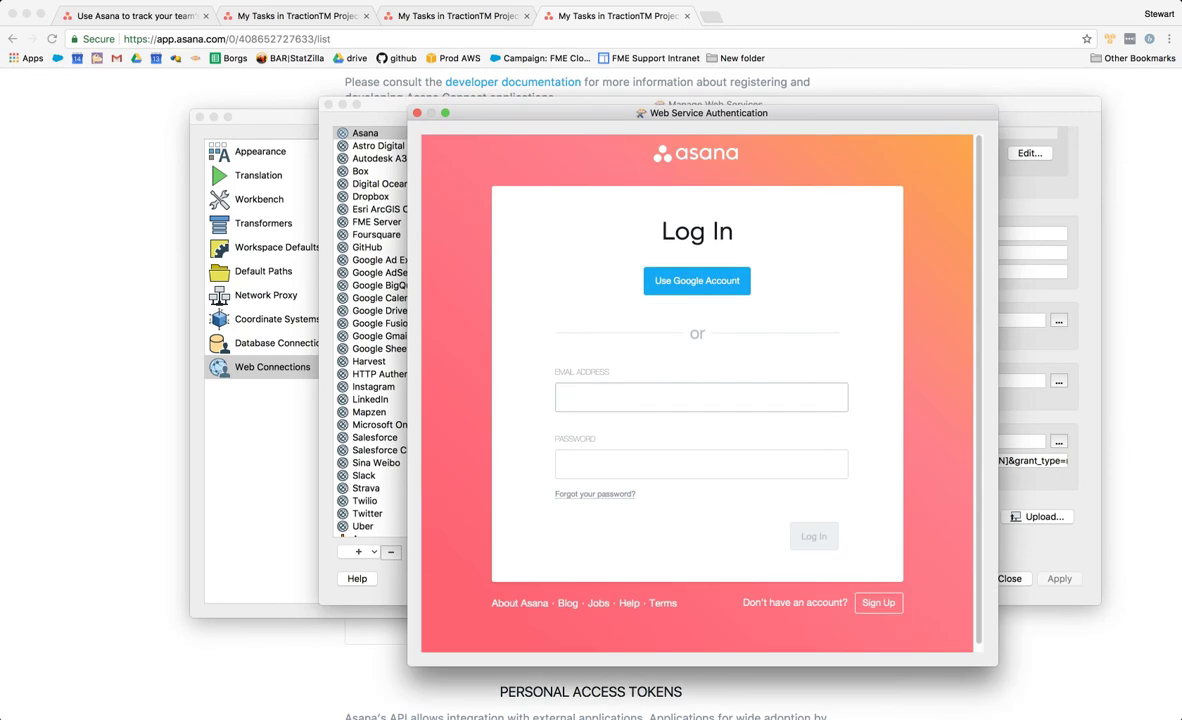
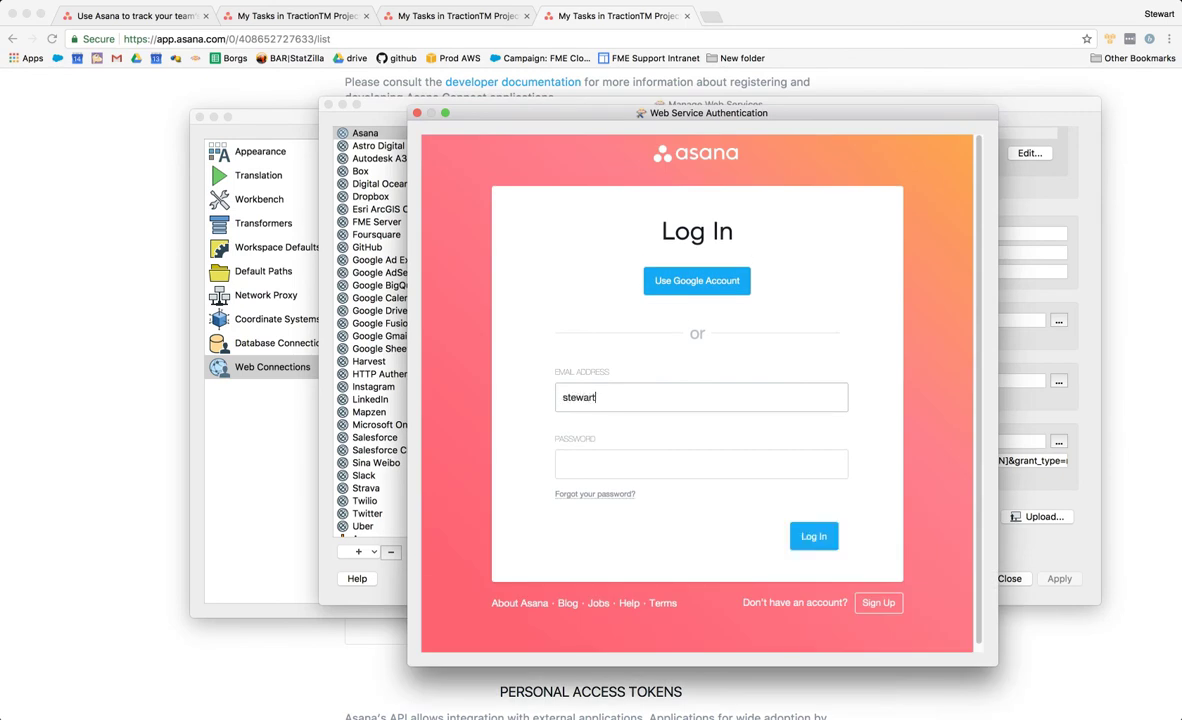
- Log in to Asana with the account e-mail and password, then allow FME Workbench access
key(Tab)
text(********)
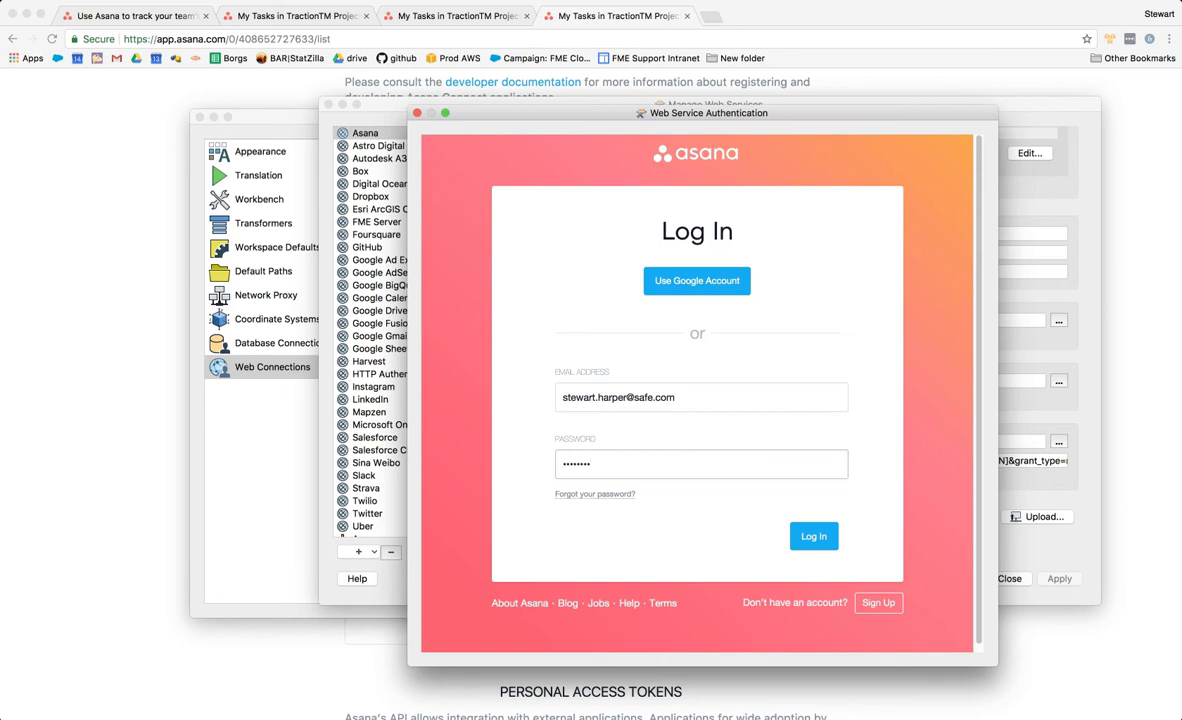
key(Tab)
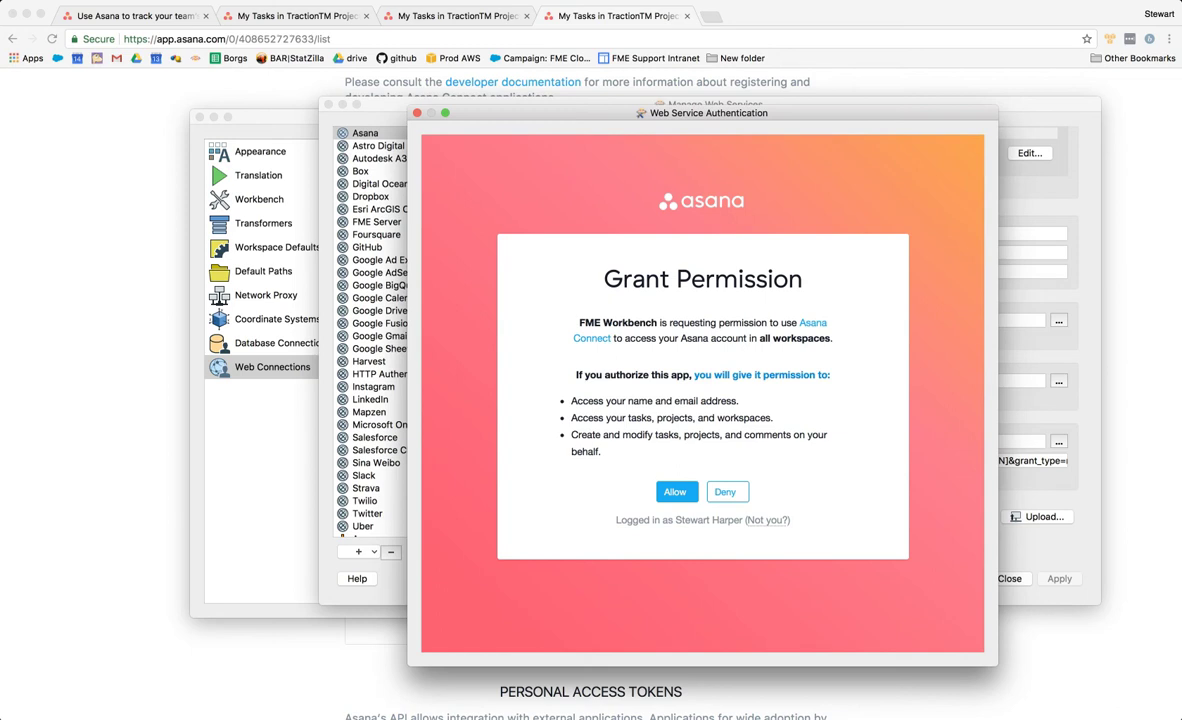
click(675, 491)
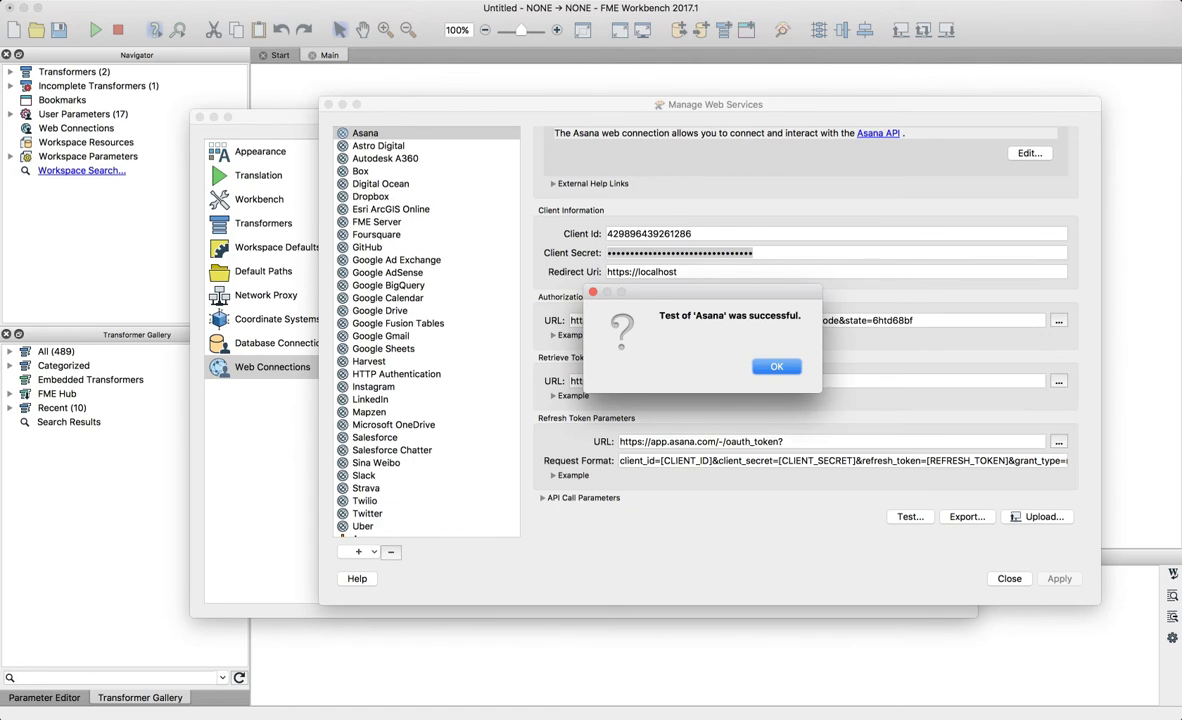
- Dismiss the successful test message, close Manage Web Services and FME Options, and open the HTTPCaller parameters
key(Return)
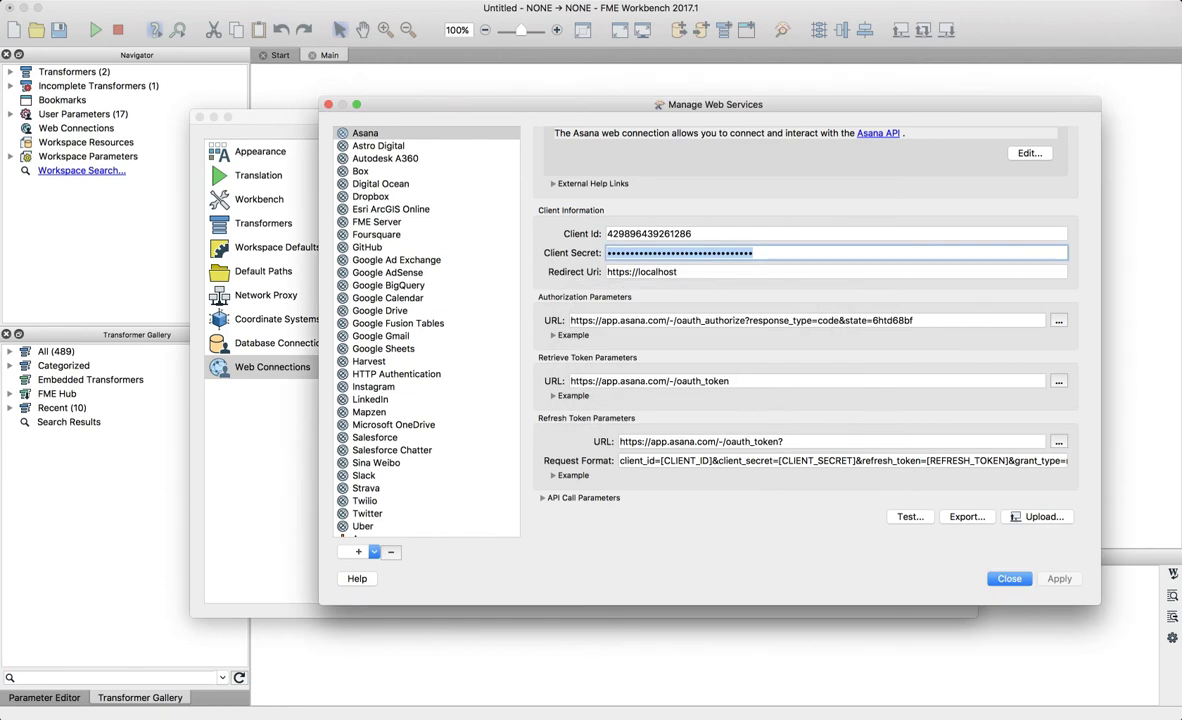
click(1010, 579)
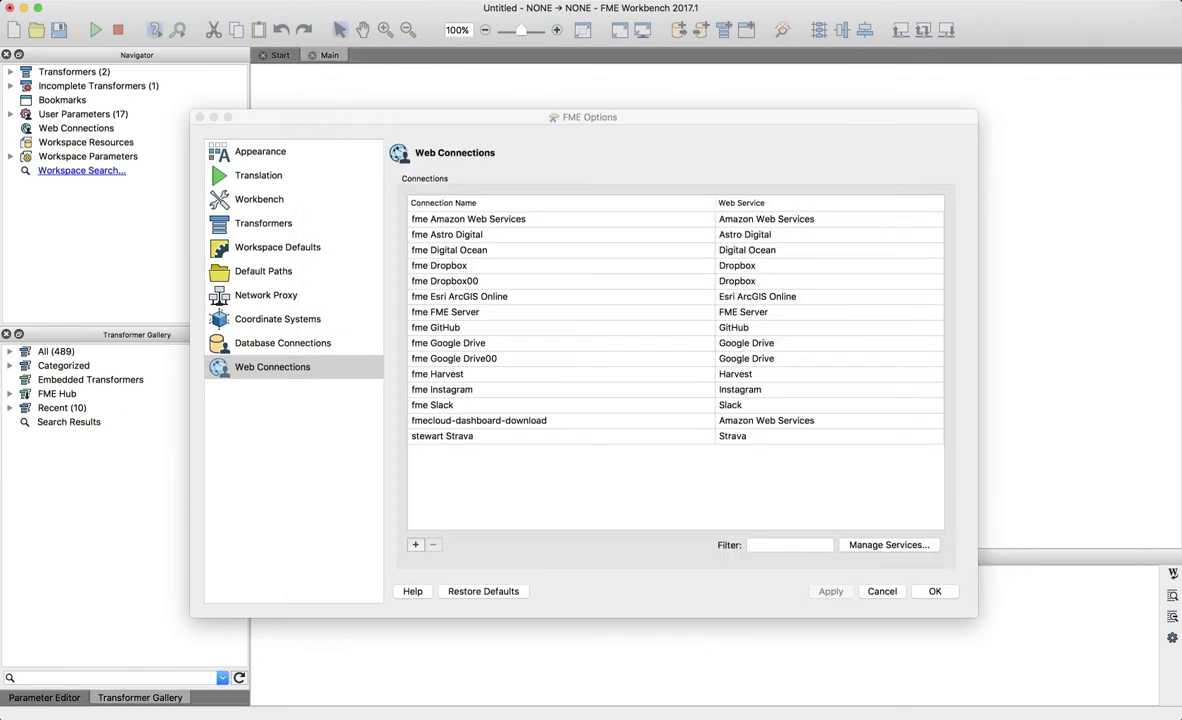
key(Return)
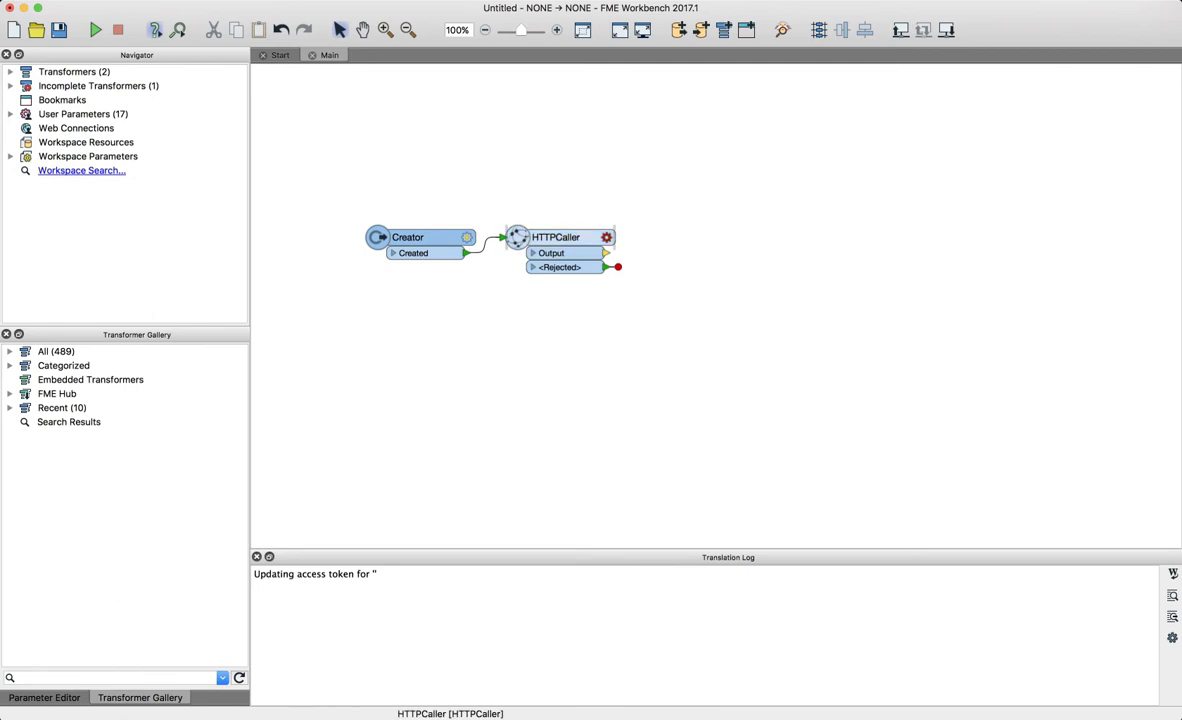
double_click(555, 237)
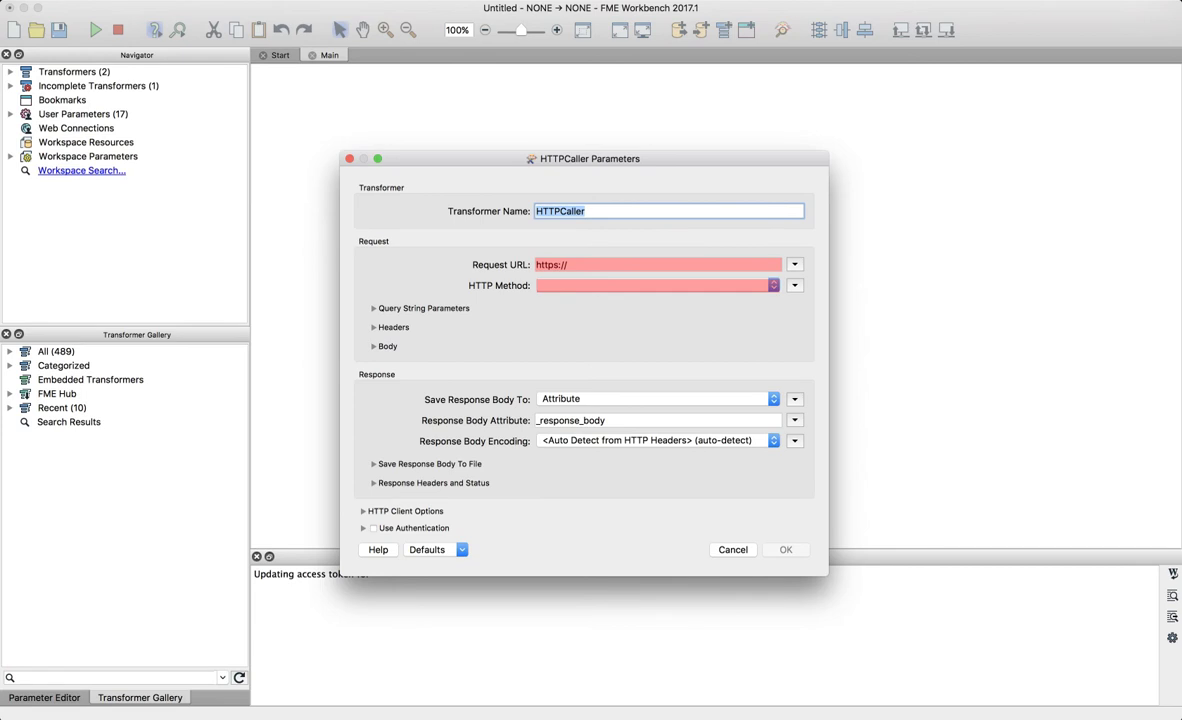
- Turn on HTTPCaller authentication with the Web Connection method and start adding a new connection
click(374, 528)
click(656, 553)
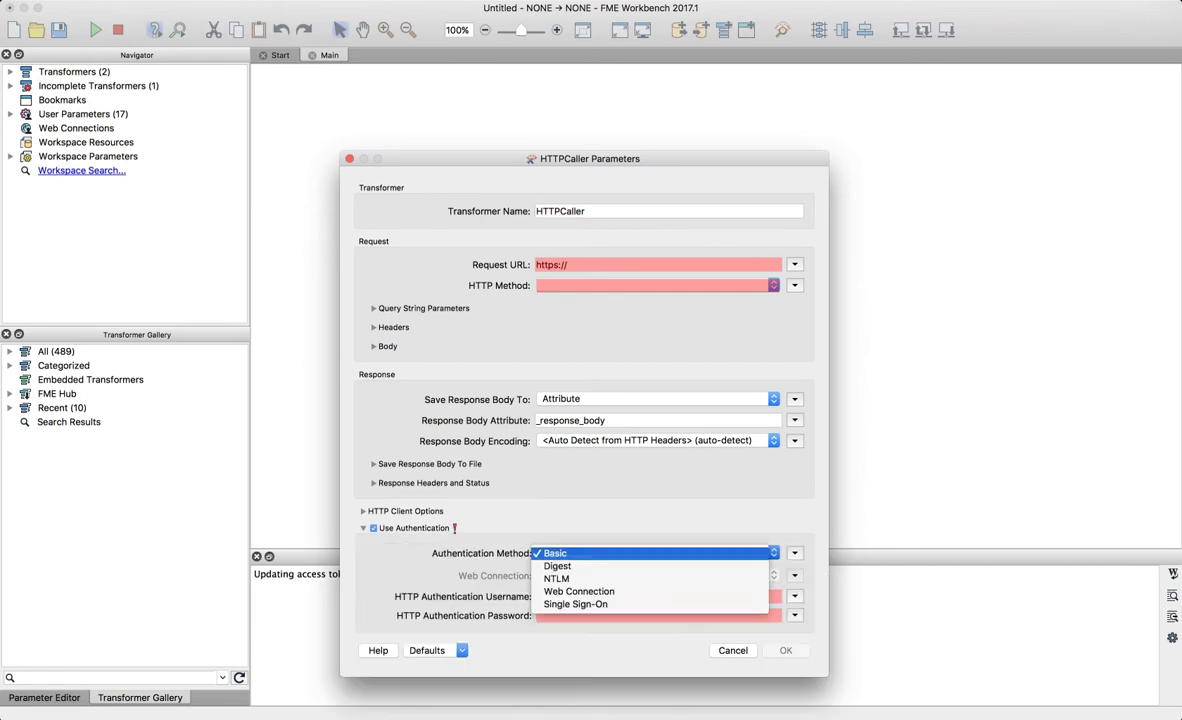
click(600, 591)
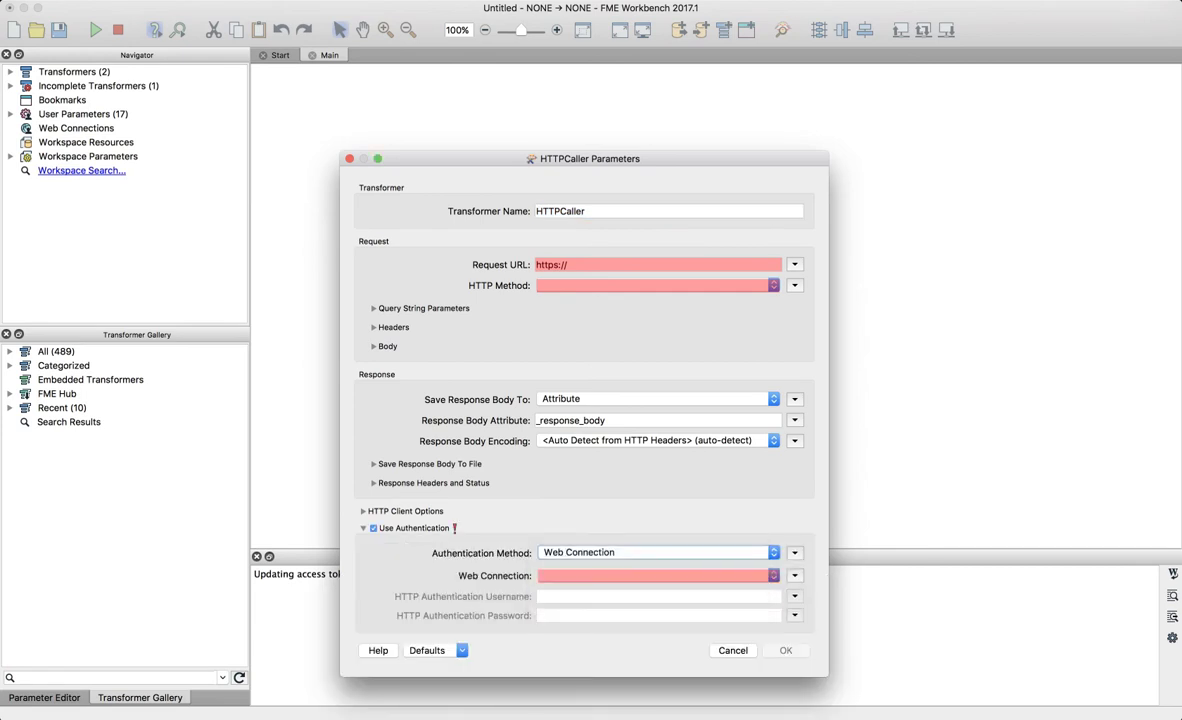
click(650, 575)
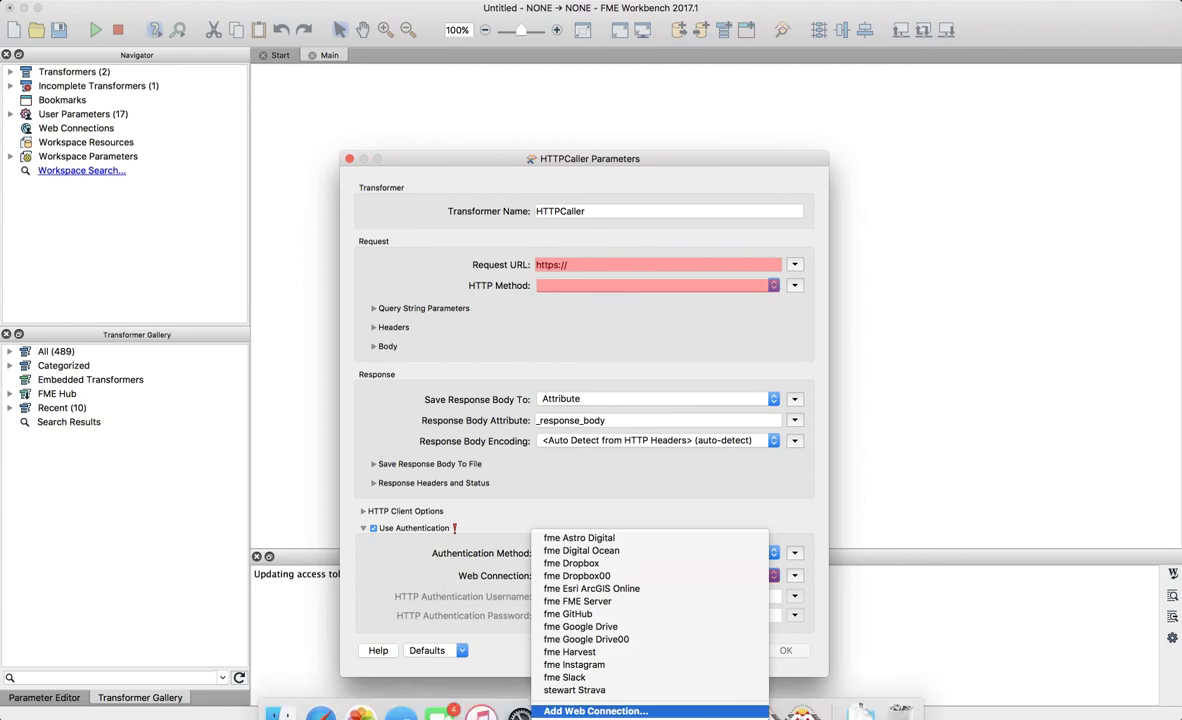
click(596, 710)
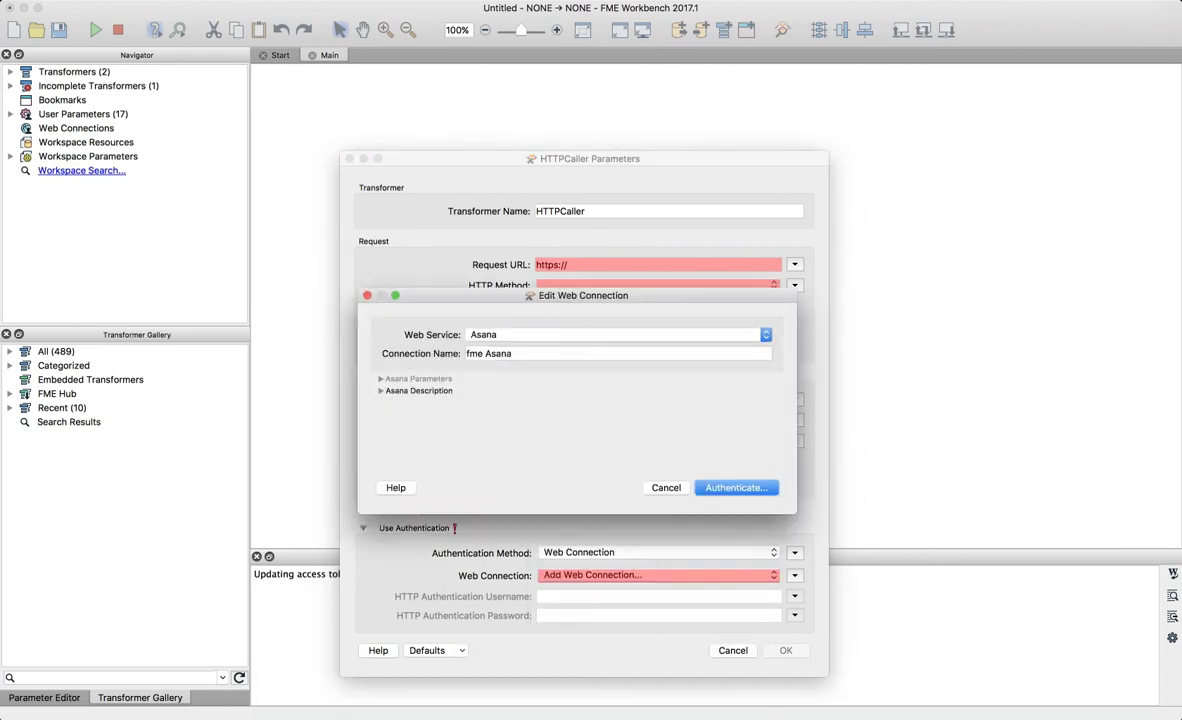
- Authenticate the new fme Asana connection by logging in with the account e-mail and password
key(Return)
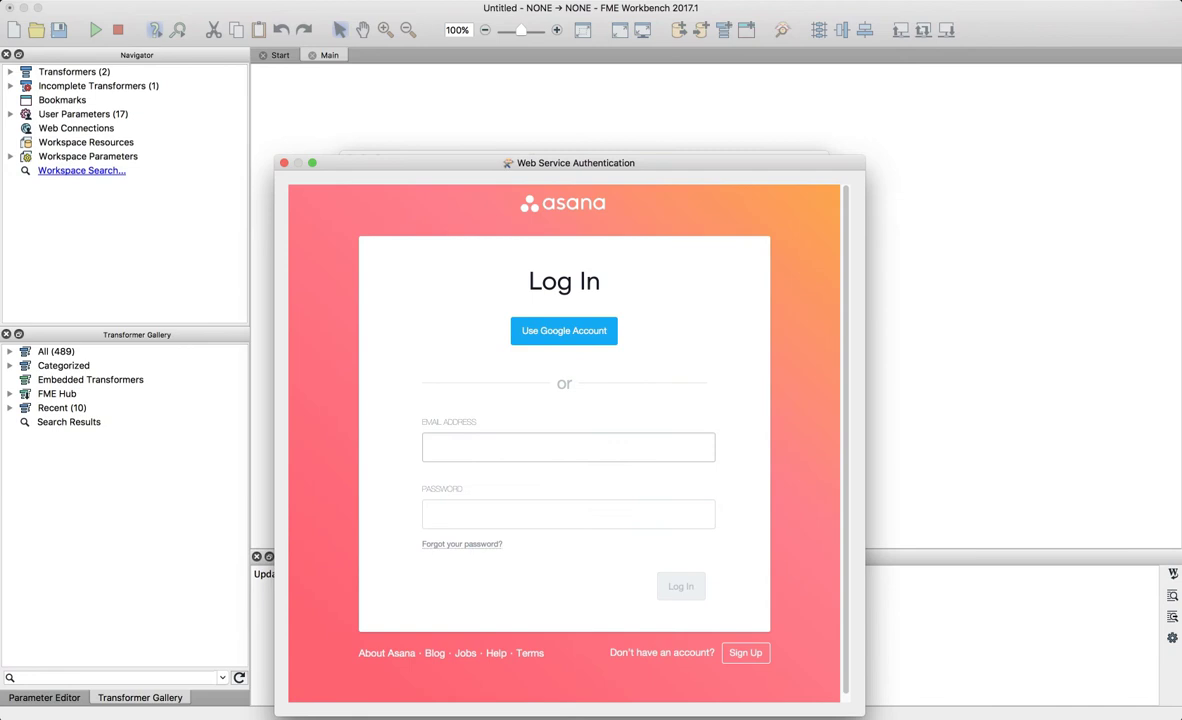
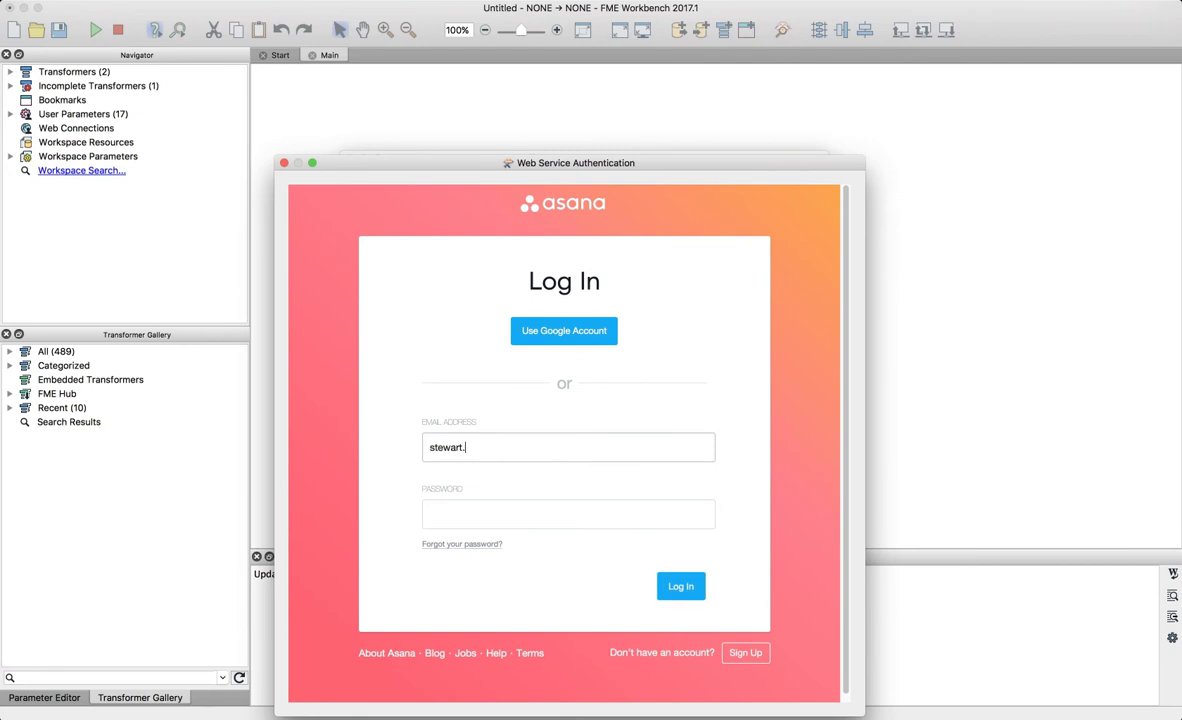
key(Tab)
text(••••••)
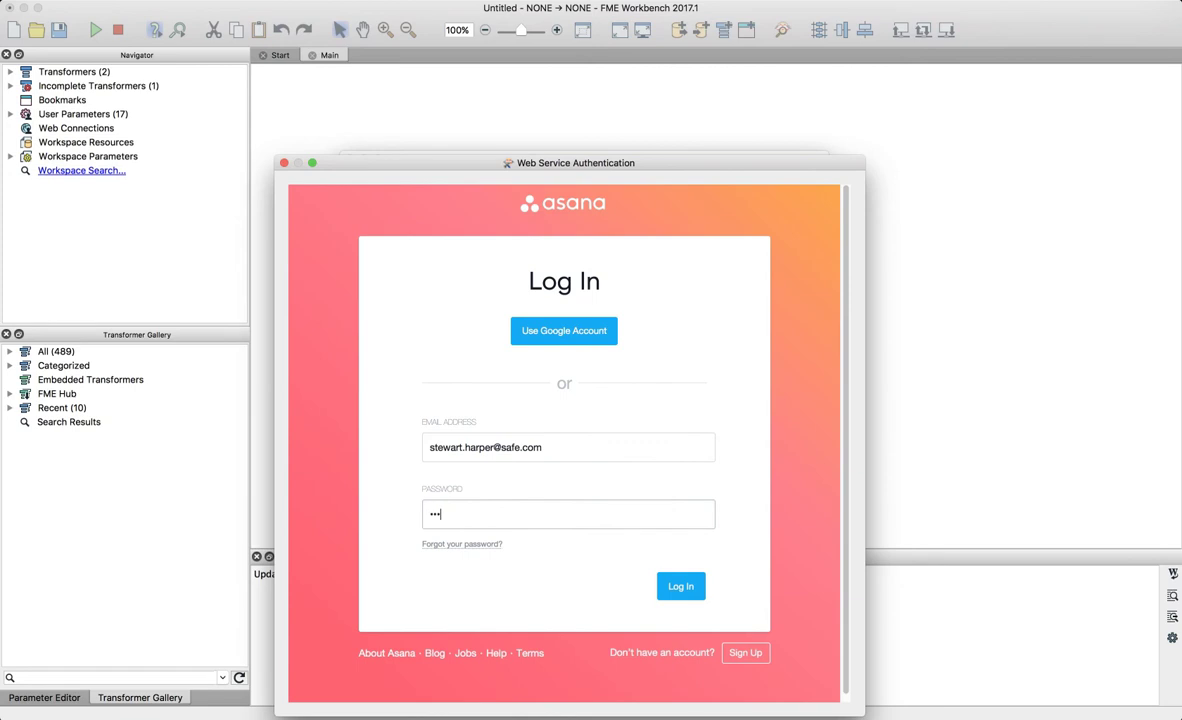
text(••)
click(681, 587)
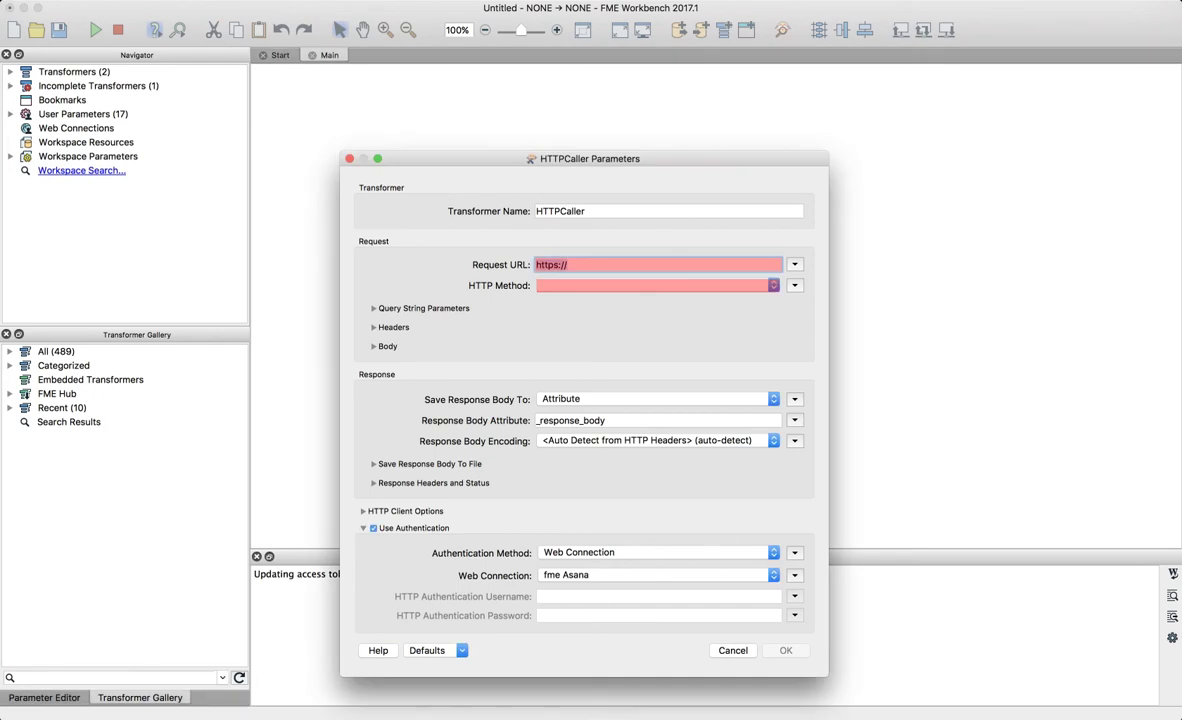
key(ctrl+Up)
- Save the Asana app settings and go to the developer documentation's API reference
click(290, 200)
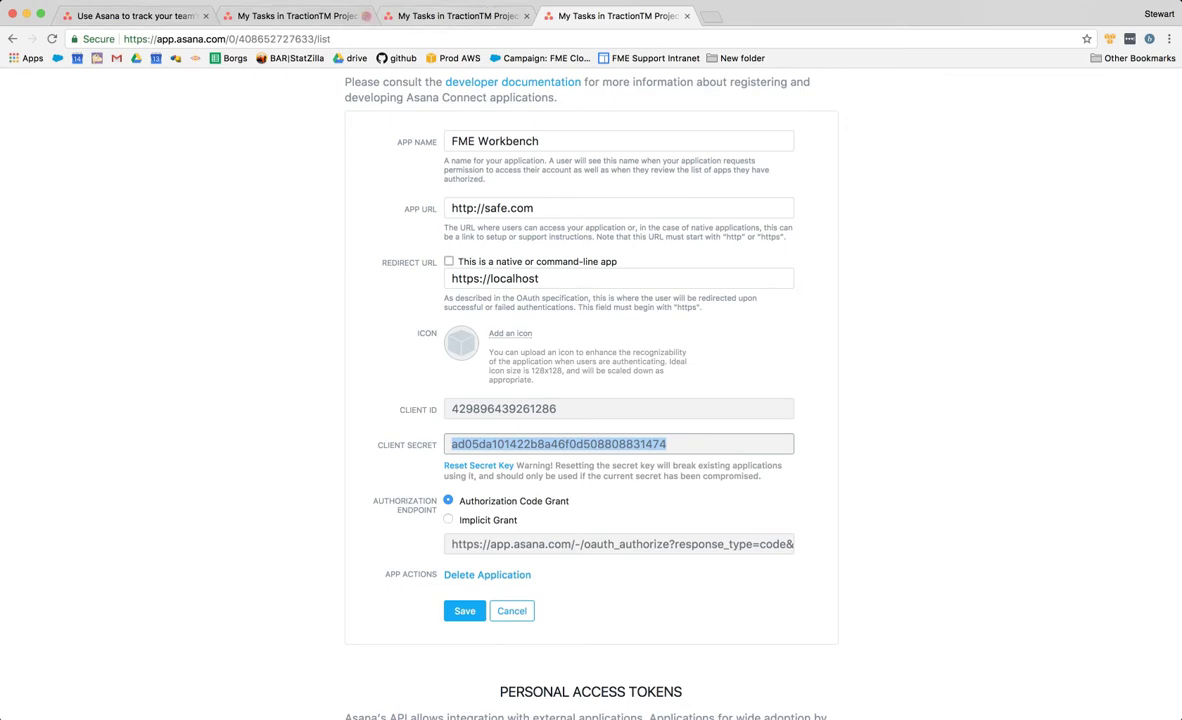
click(465, 611)
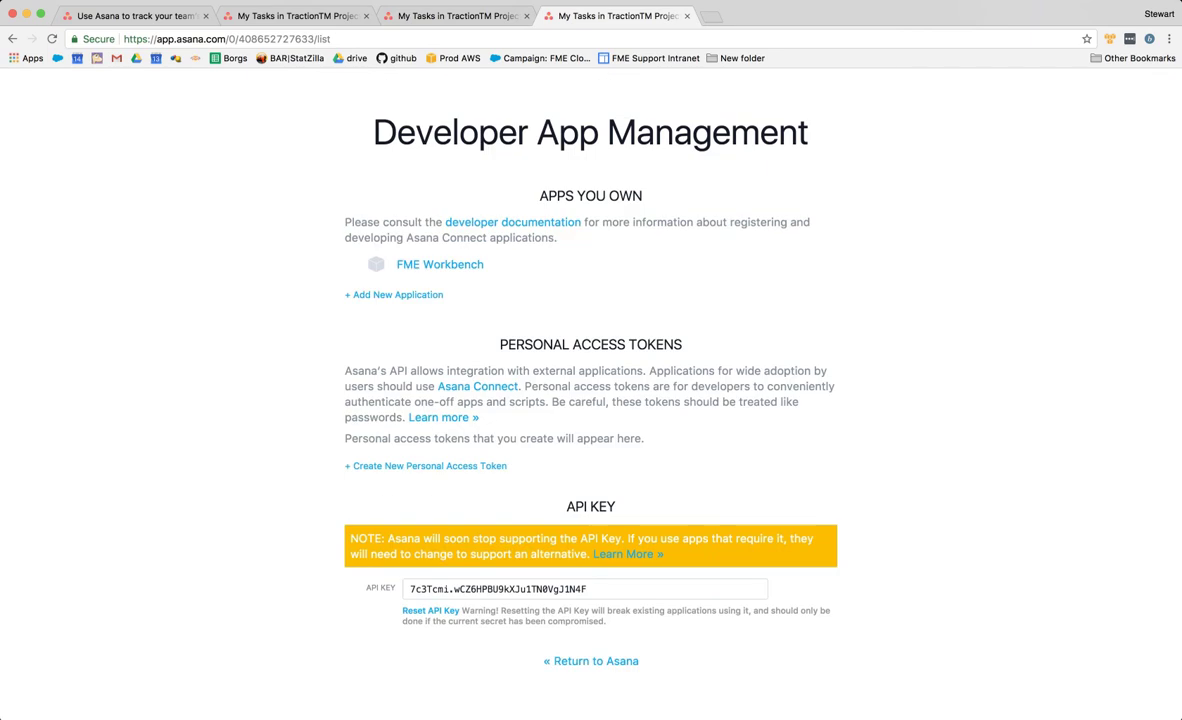
click(513, 222)
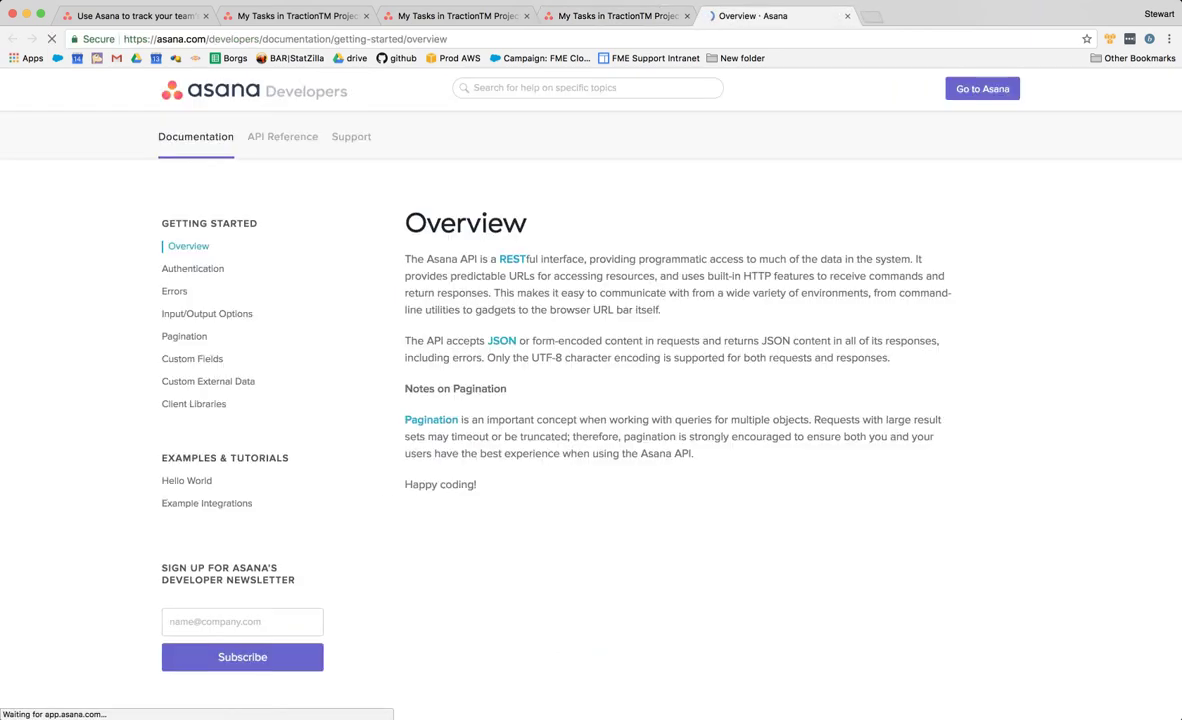
click(283, 137)
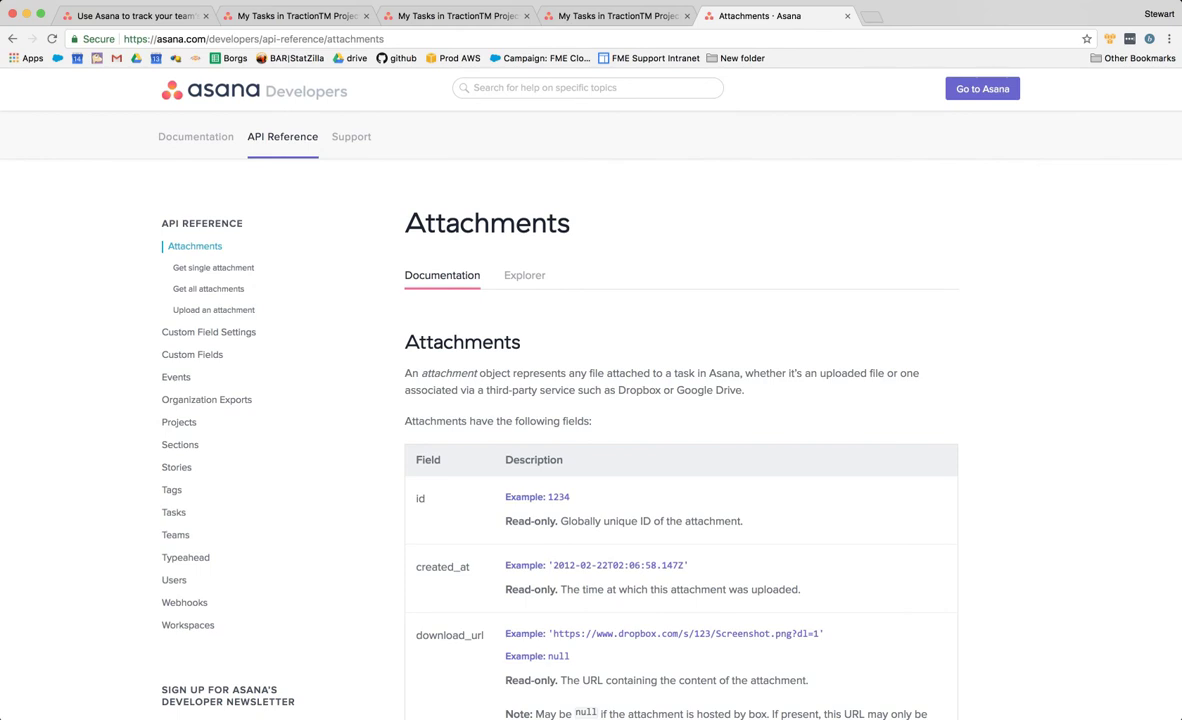
click(178, 580)
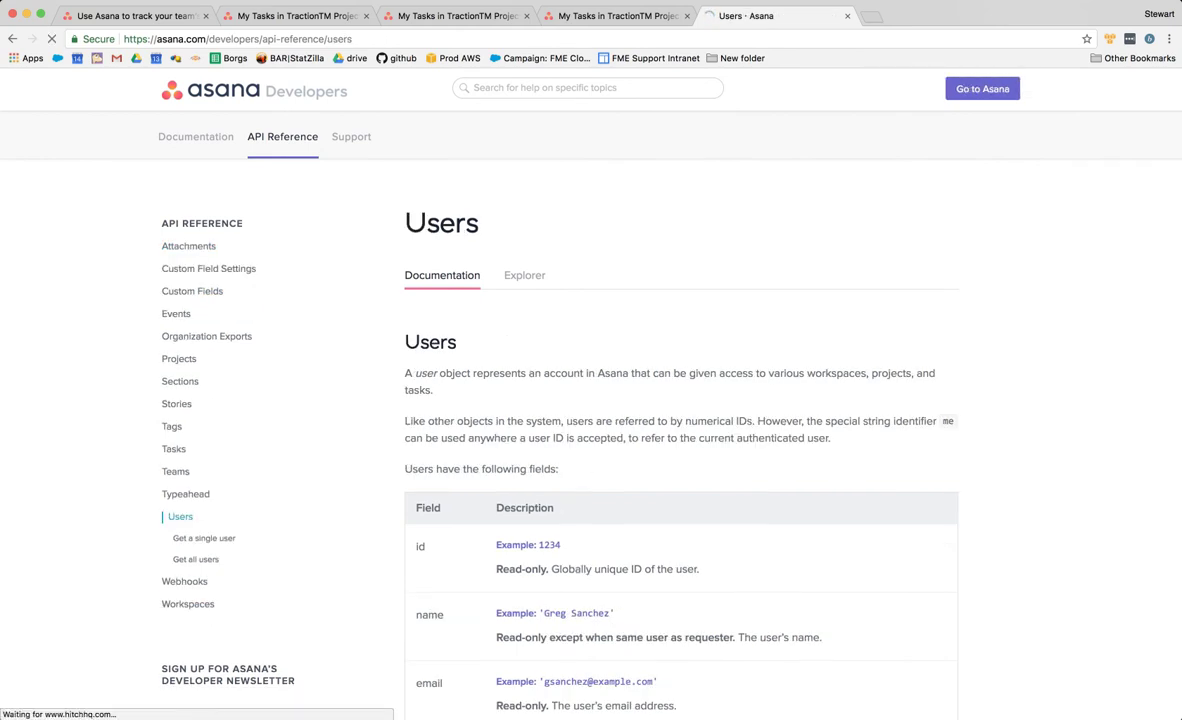
scroll(590, 420, down, 1)
click(525, 223)
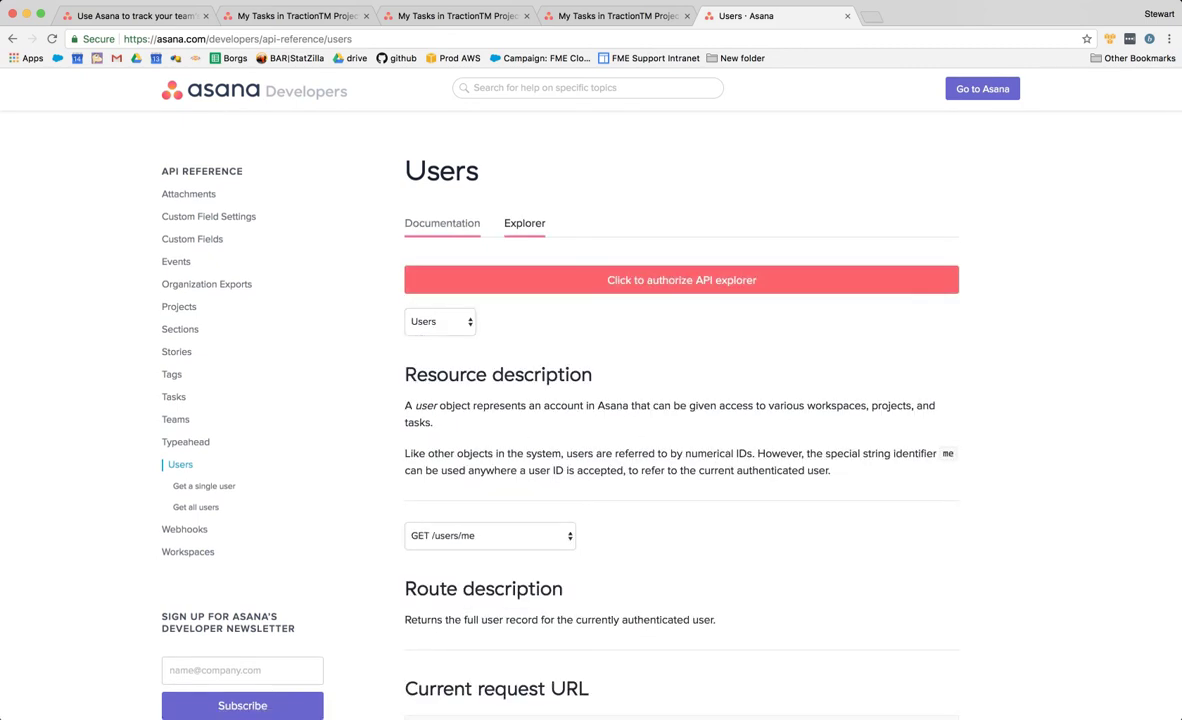
click(442, 223)
scroll(590, 420, down, 5)
scroll(590, 420, down, 1)
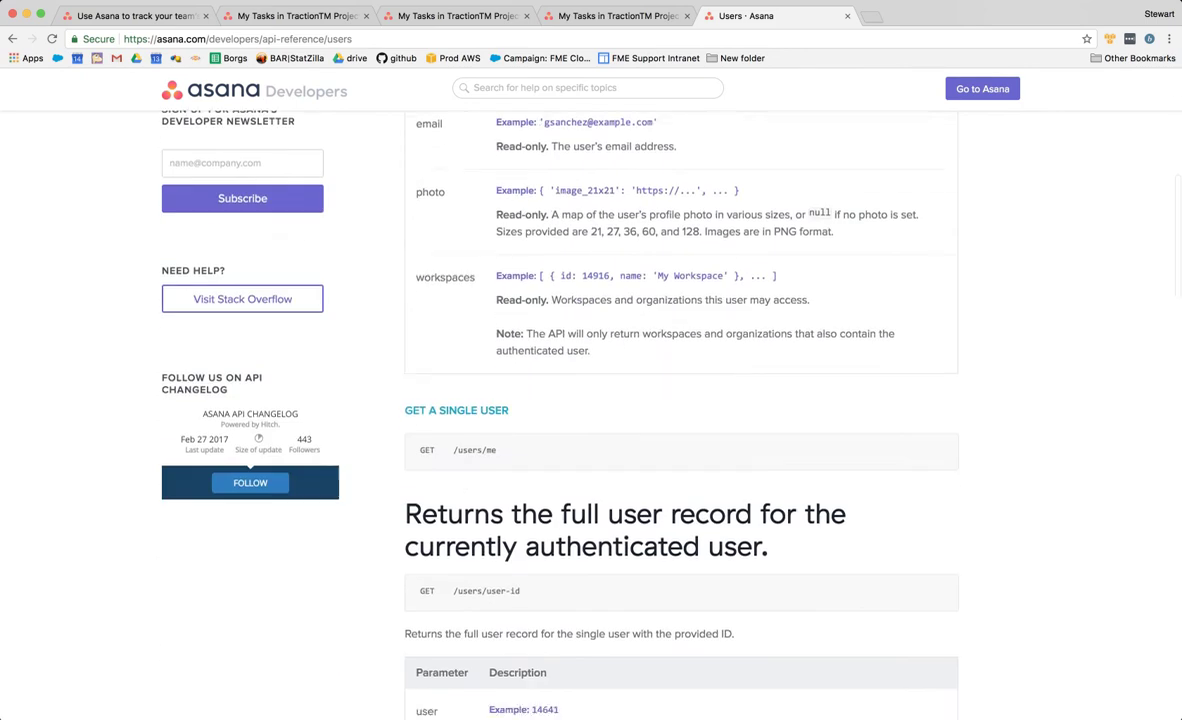
drag(498, 450, 452, 450)
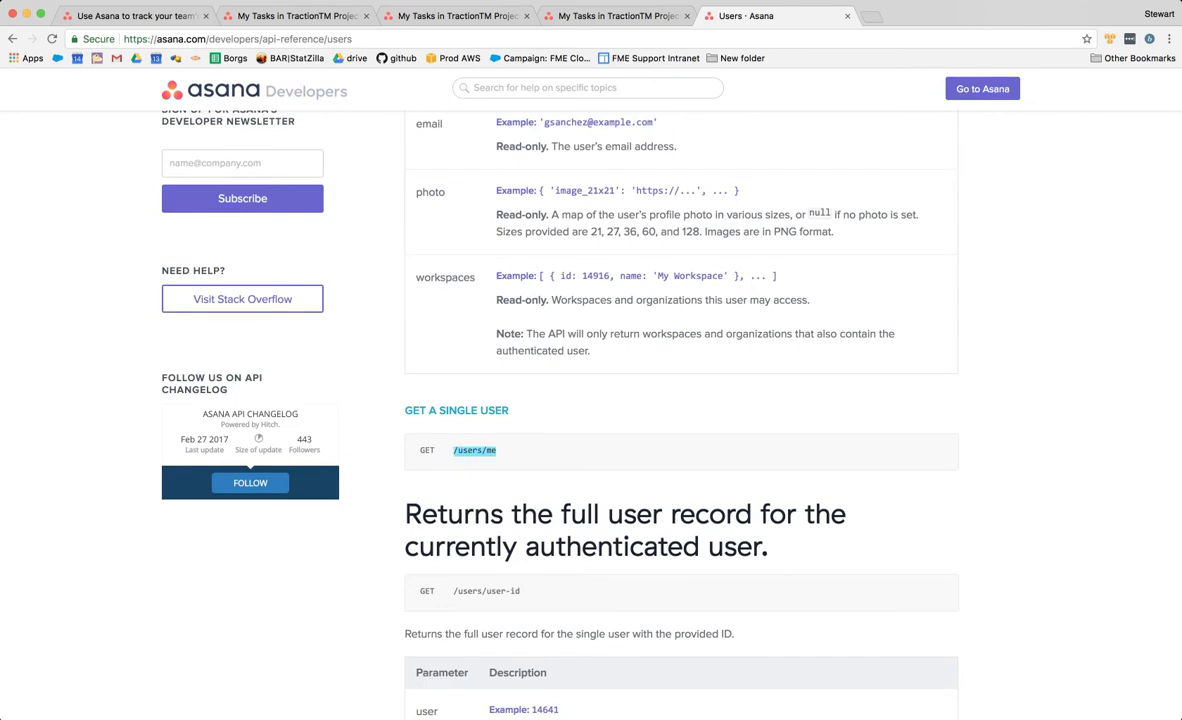
scroll(681, 420, down, 4)
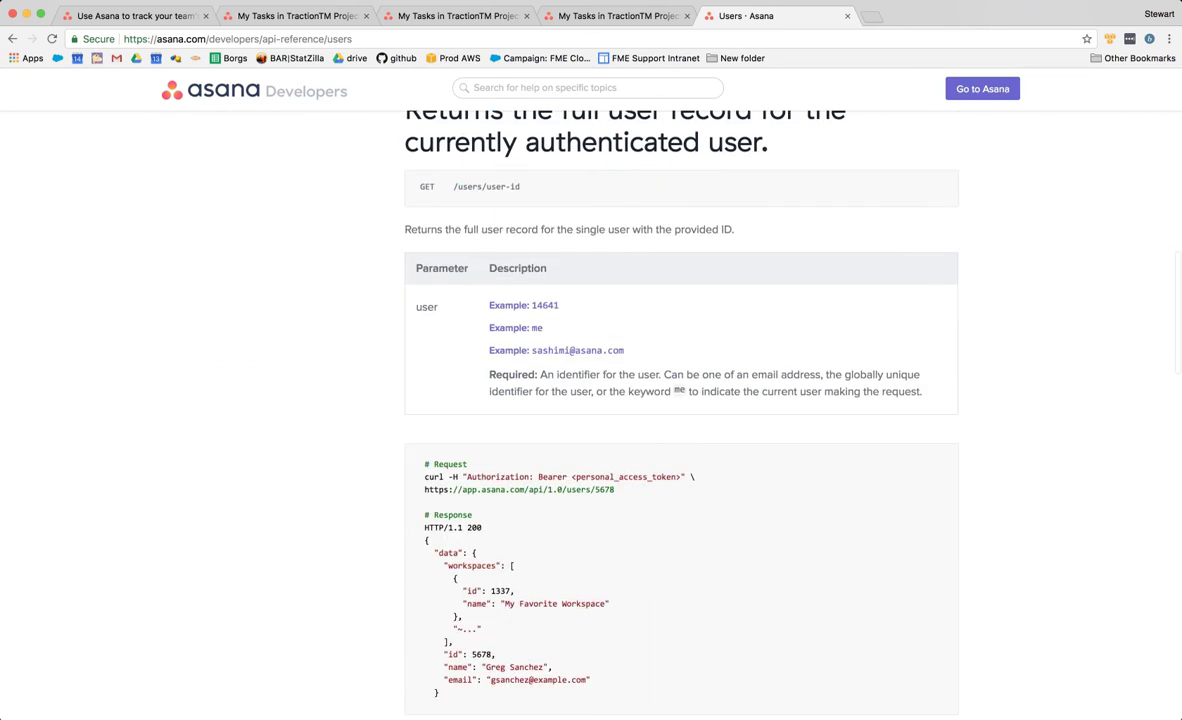
drag(424, 489, 566, 489)
key(super+c)
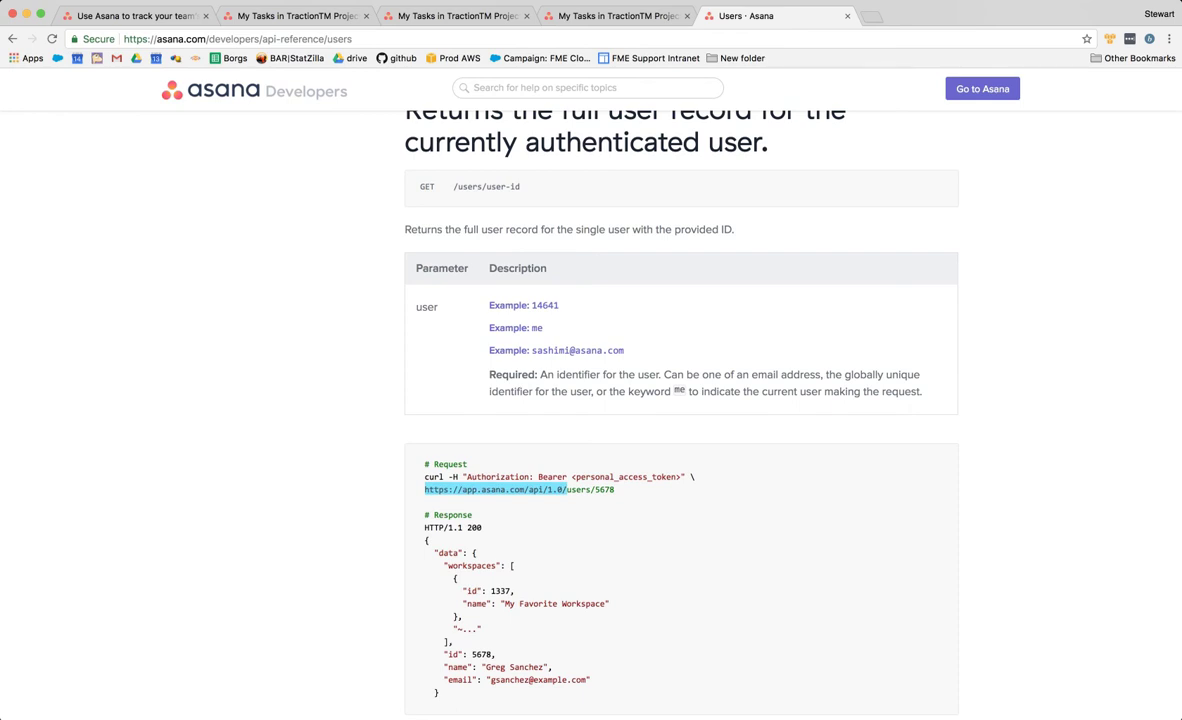
scroll(680, 400, up, 5)
key(super+Tab)
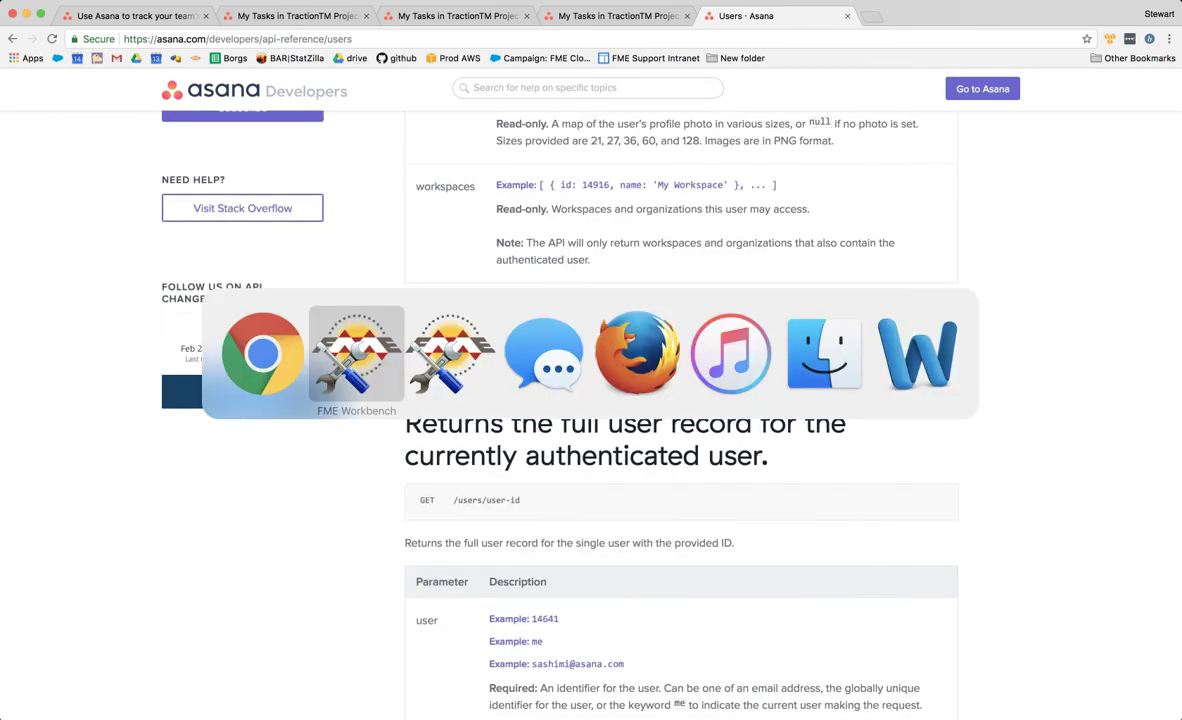
key(super+v)
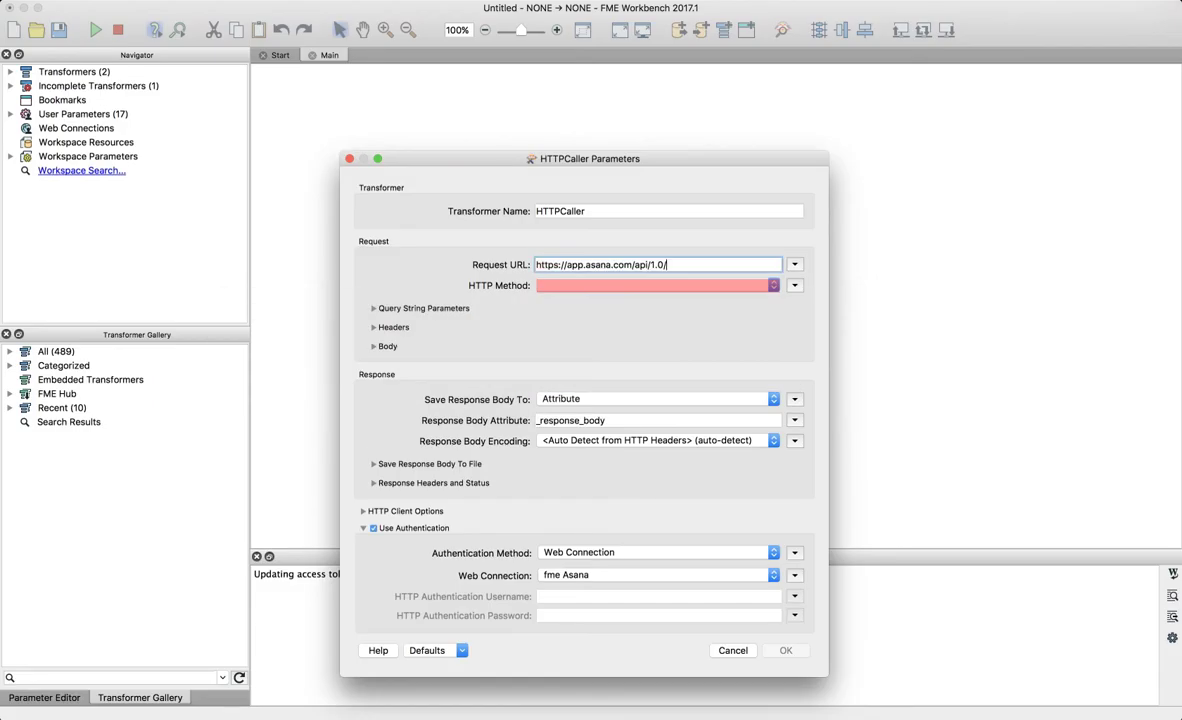
key(super+Tab)
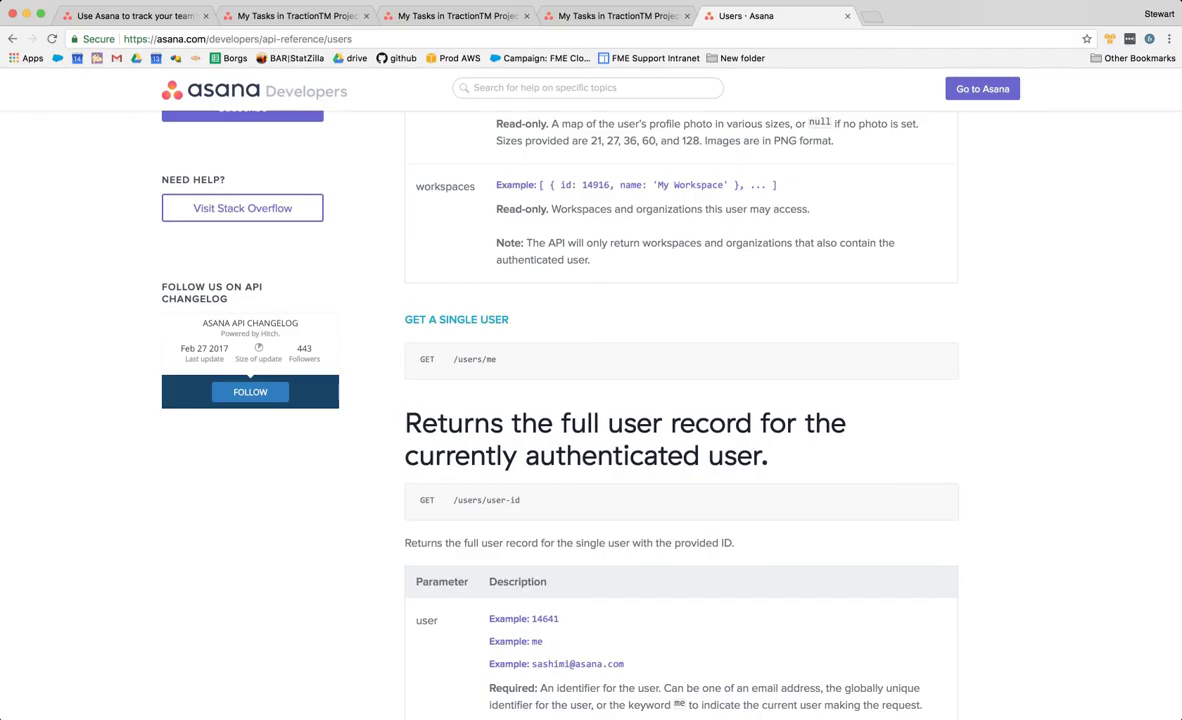
scroll(617, 400, up, 5)
scroll(617, 400, down, 5)
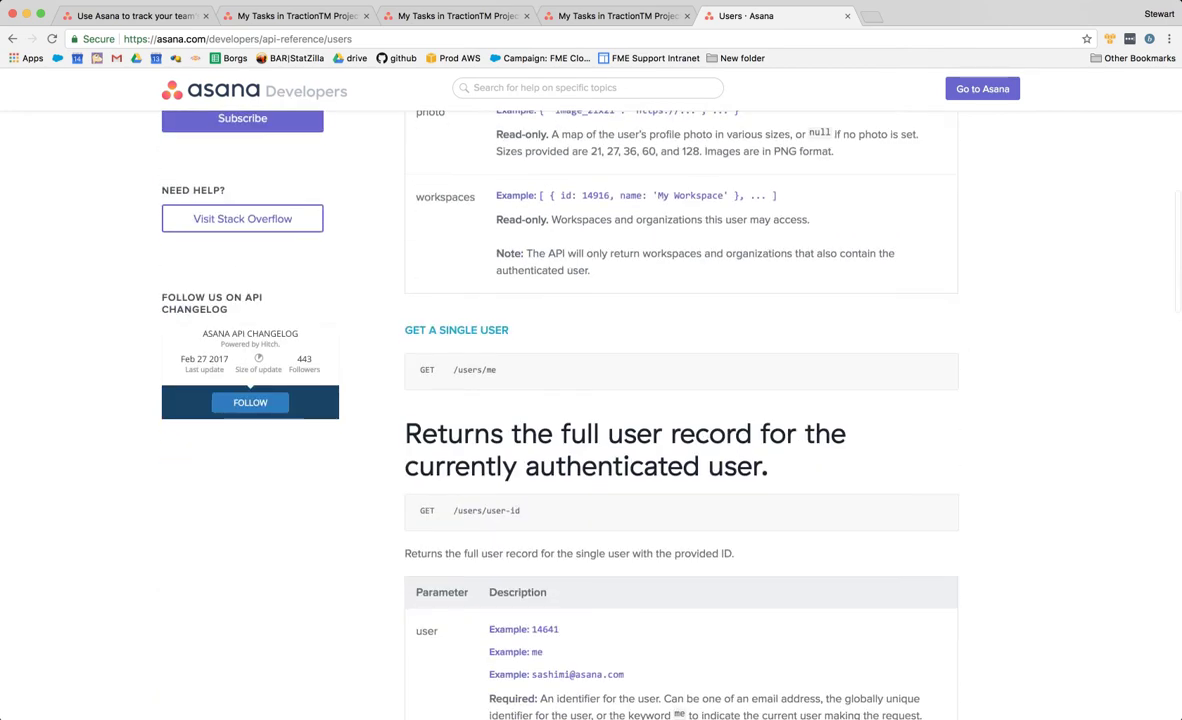
key(super+Tab)
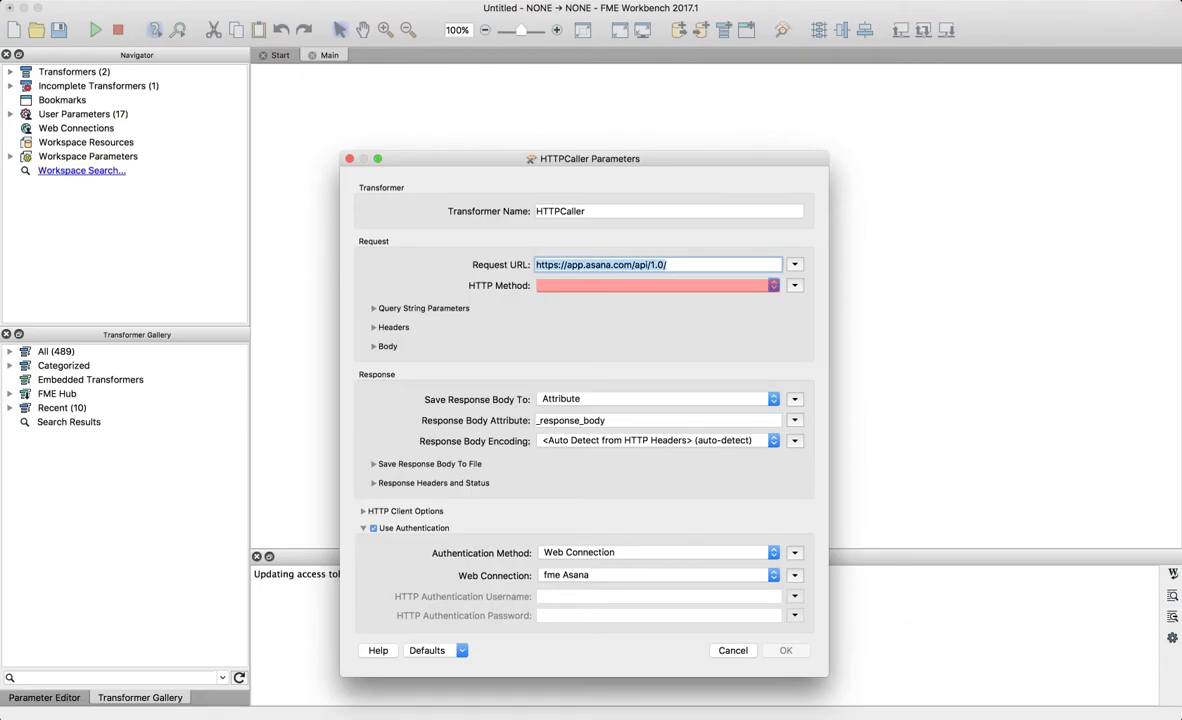
key(Right)
text(users/me)
- Choose GET as the HTTP method and accept the HTTPCaller settings
click(655, 286)
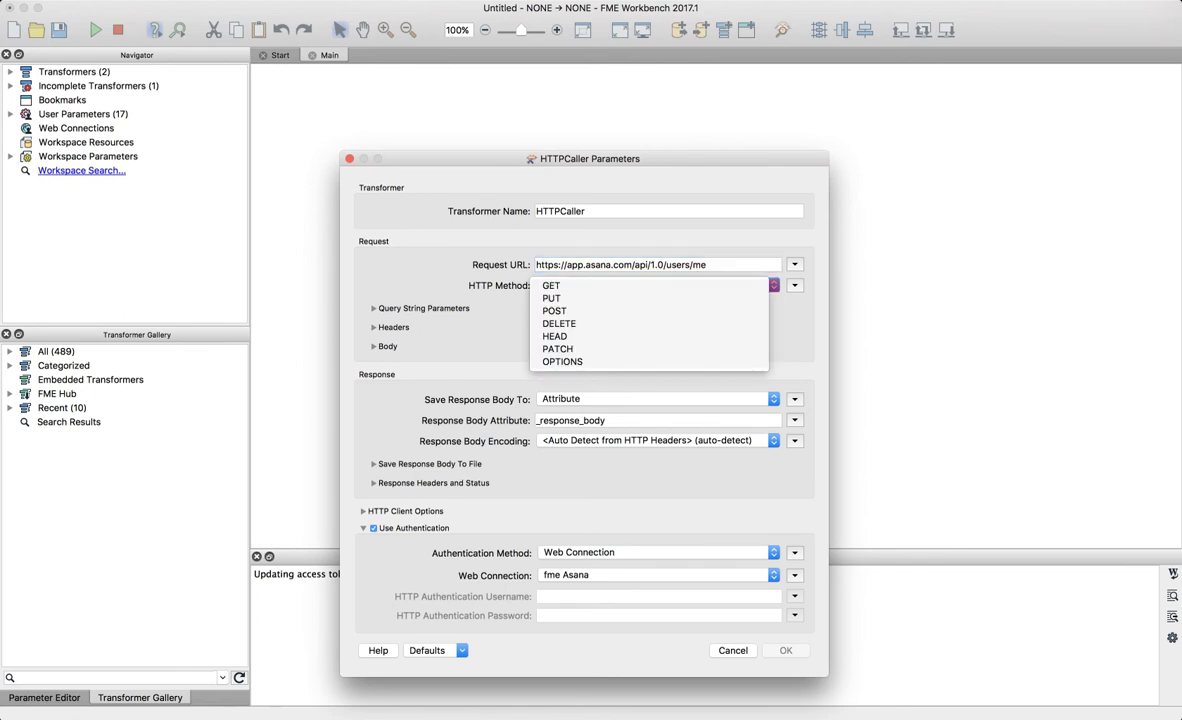
click(655, 285)
key(super+Tab)
double_click(427, 370)
click(395, 343)
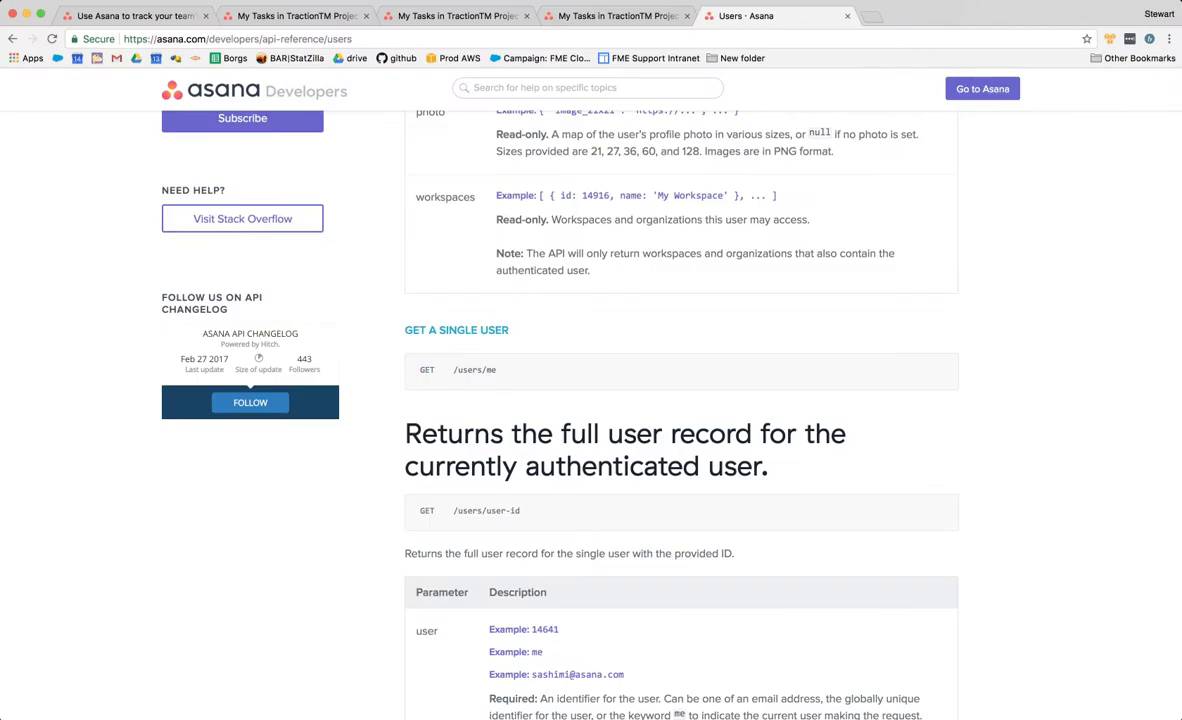
key(super+Tab)
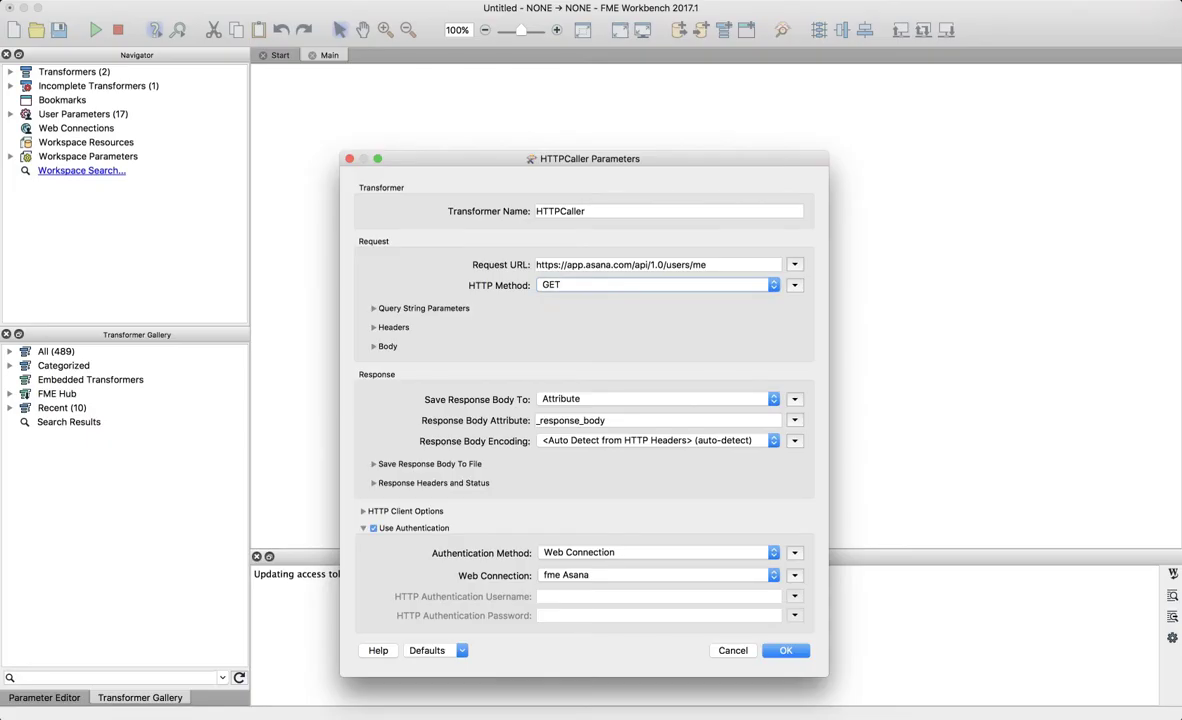
click(648, 265)
triple_click(648, 265)
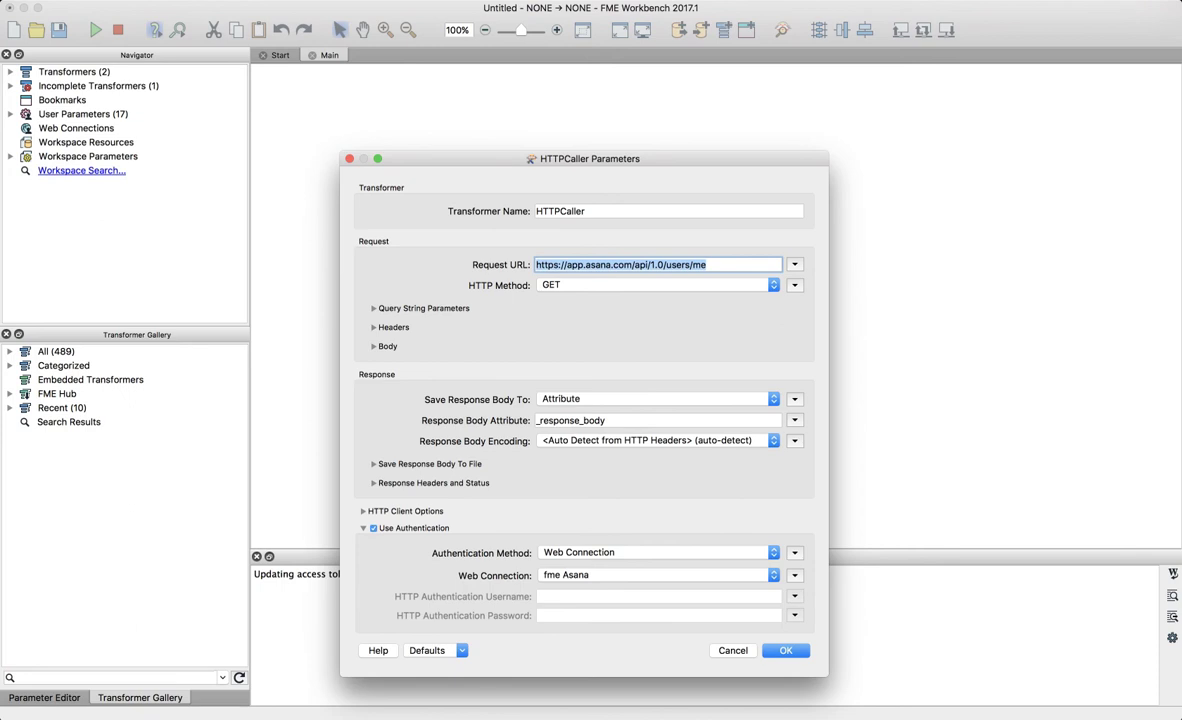
key(Return)
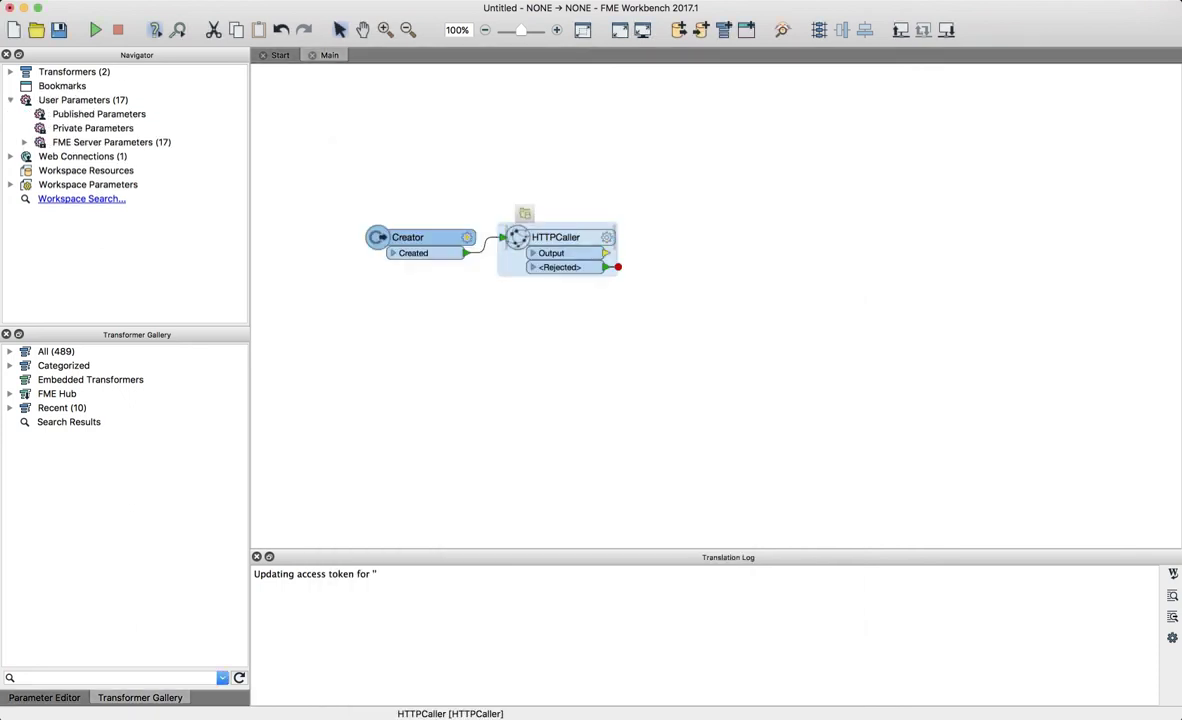
- Add a Logger after the HTTPCaller and run the workspace
text(logger)
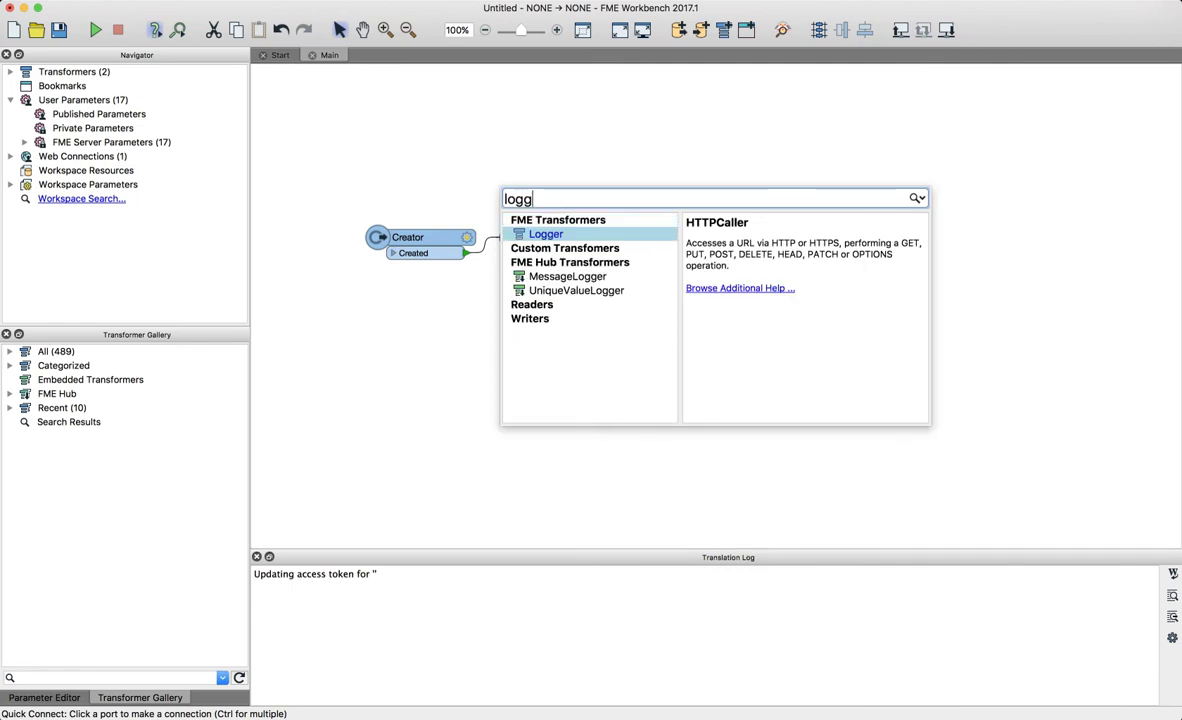
key(Return)
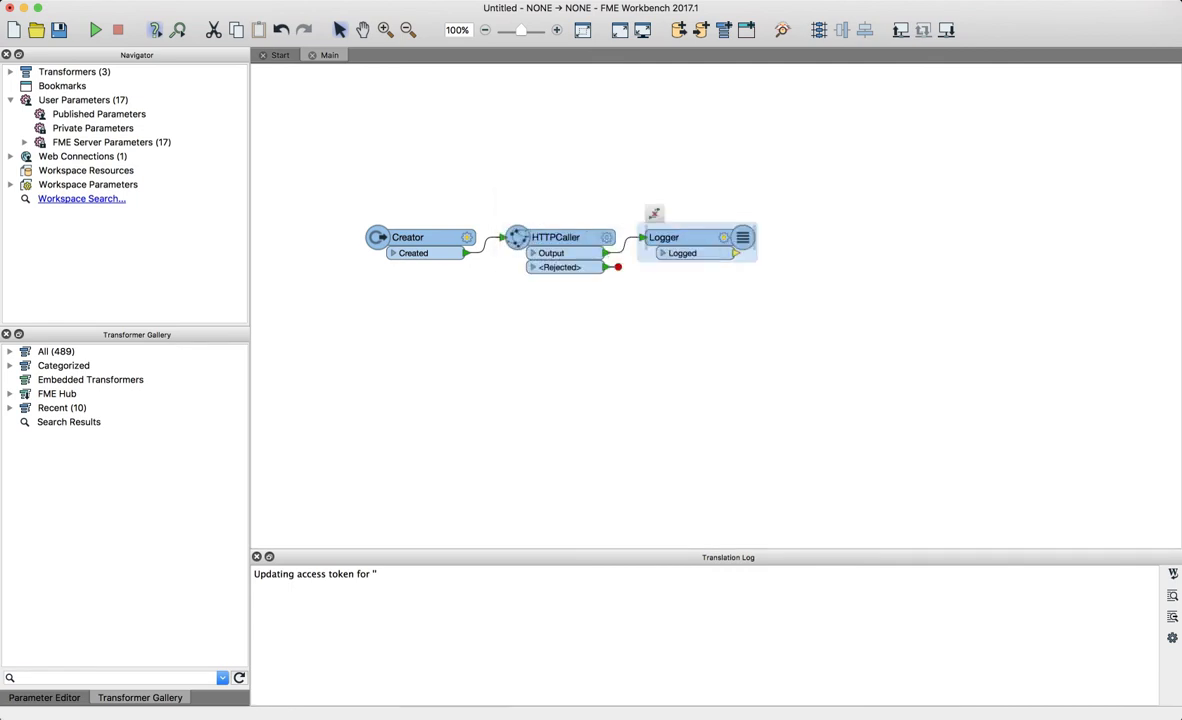
key(super+r)
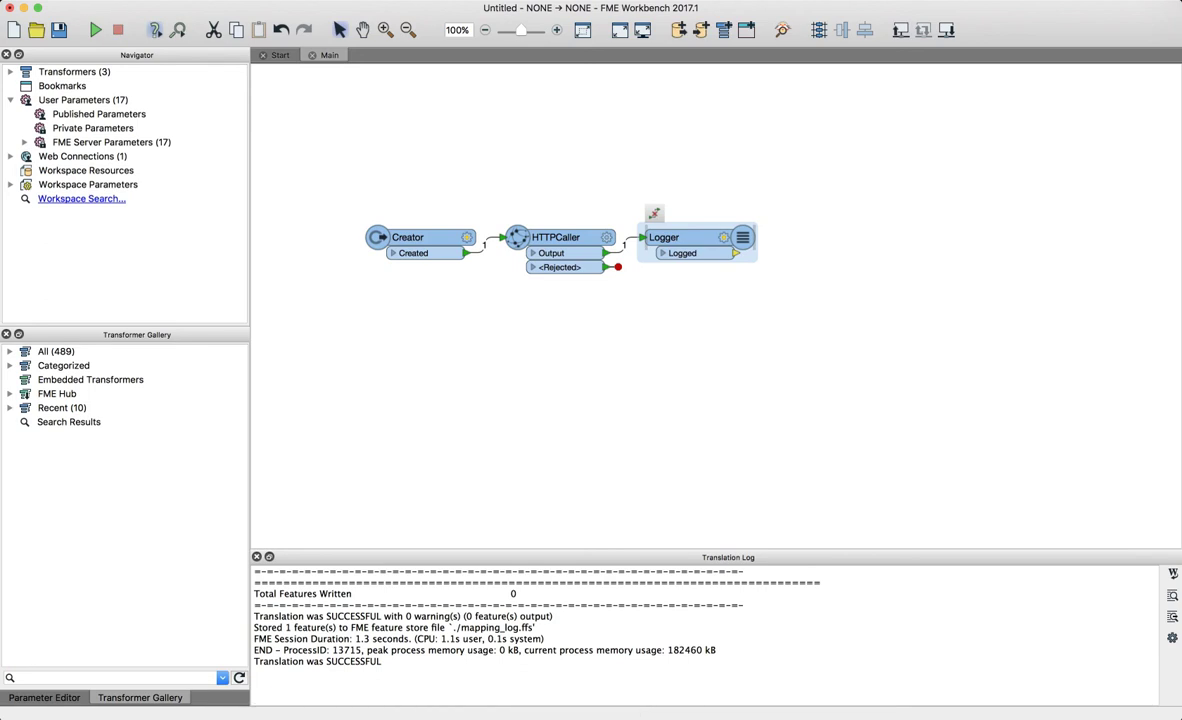
- Inspect the Translation Log's _response_body showing status 200 and the Asana user id
drag(700, 550, 700, 339)
scroll(704, 530, up, 8)
scroll(704, 530, up, 6)
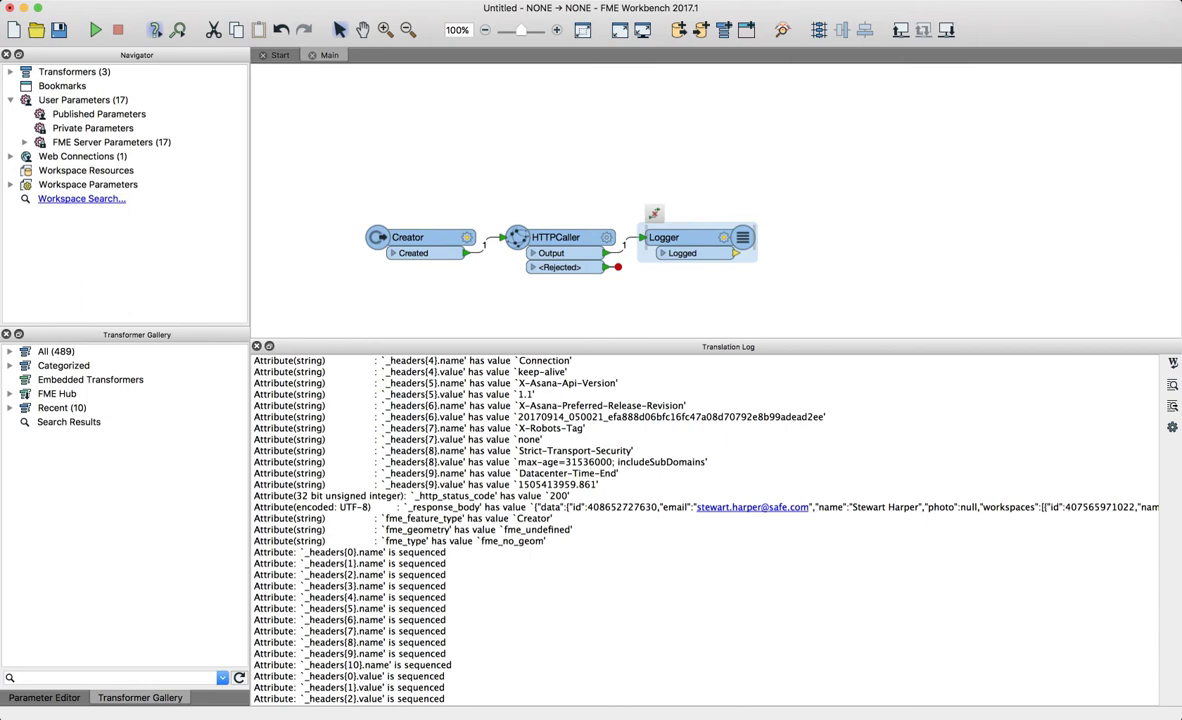
scroll(704, 530, right, 5)
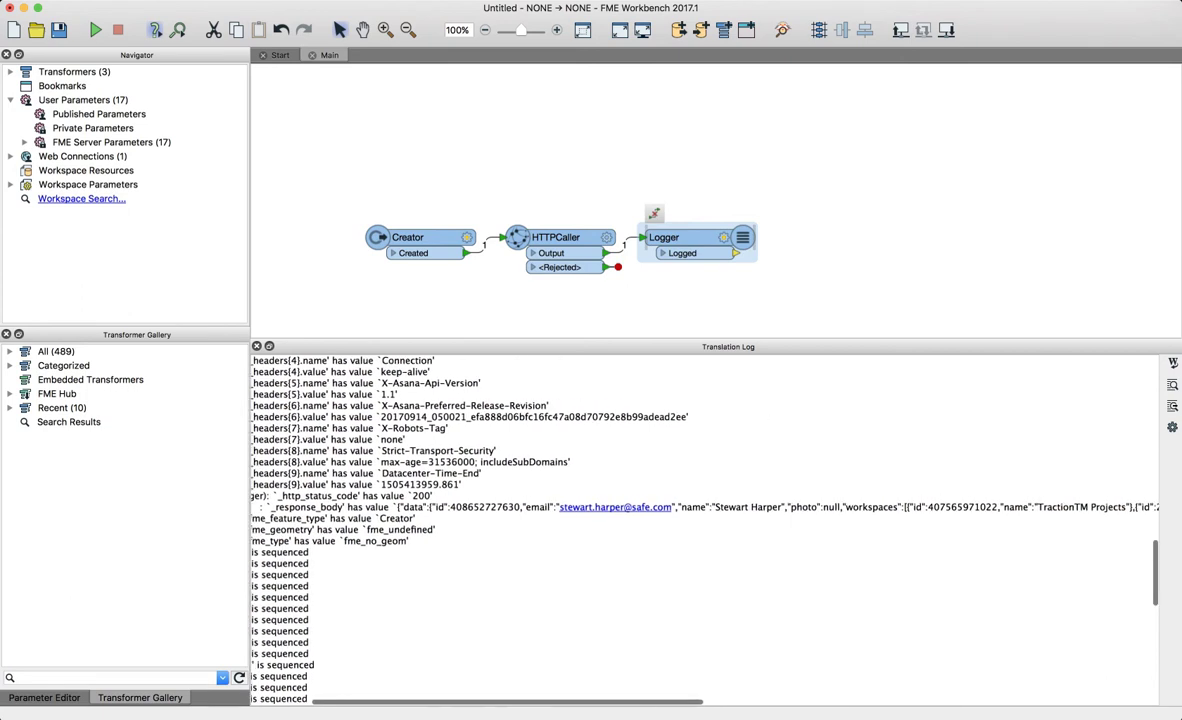
scroll(704, 530, right, 6)
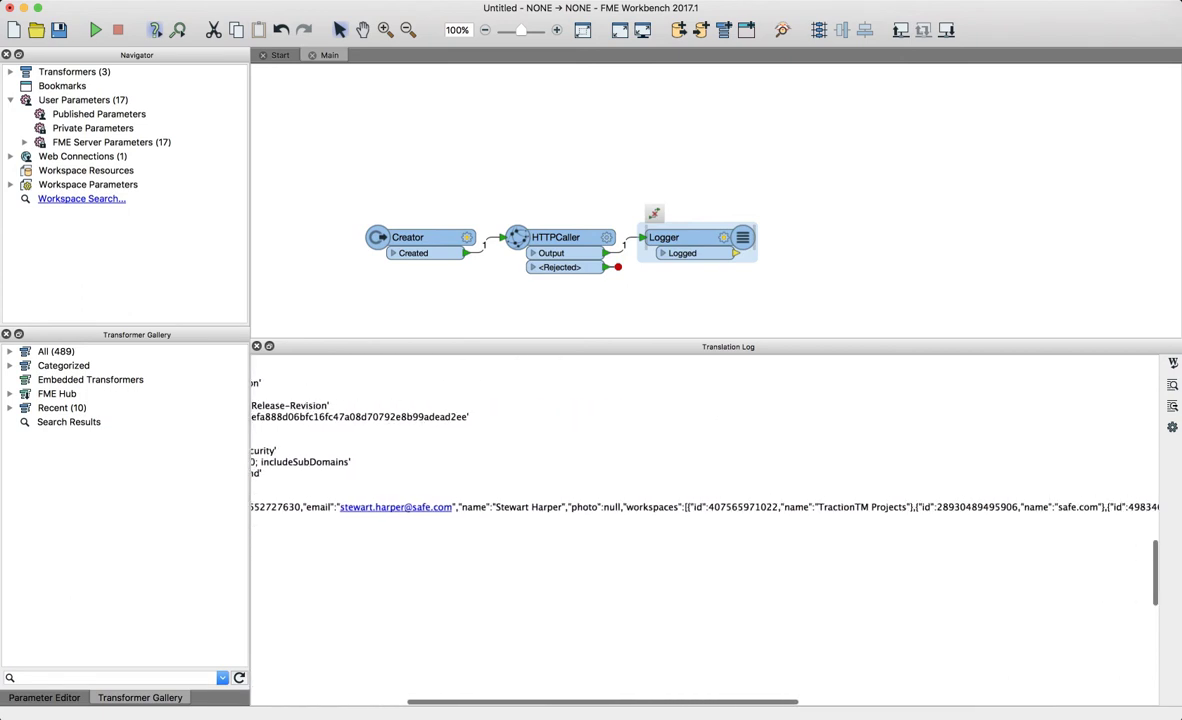
scroll(704, 530, right, 3)
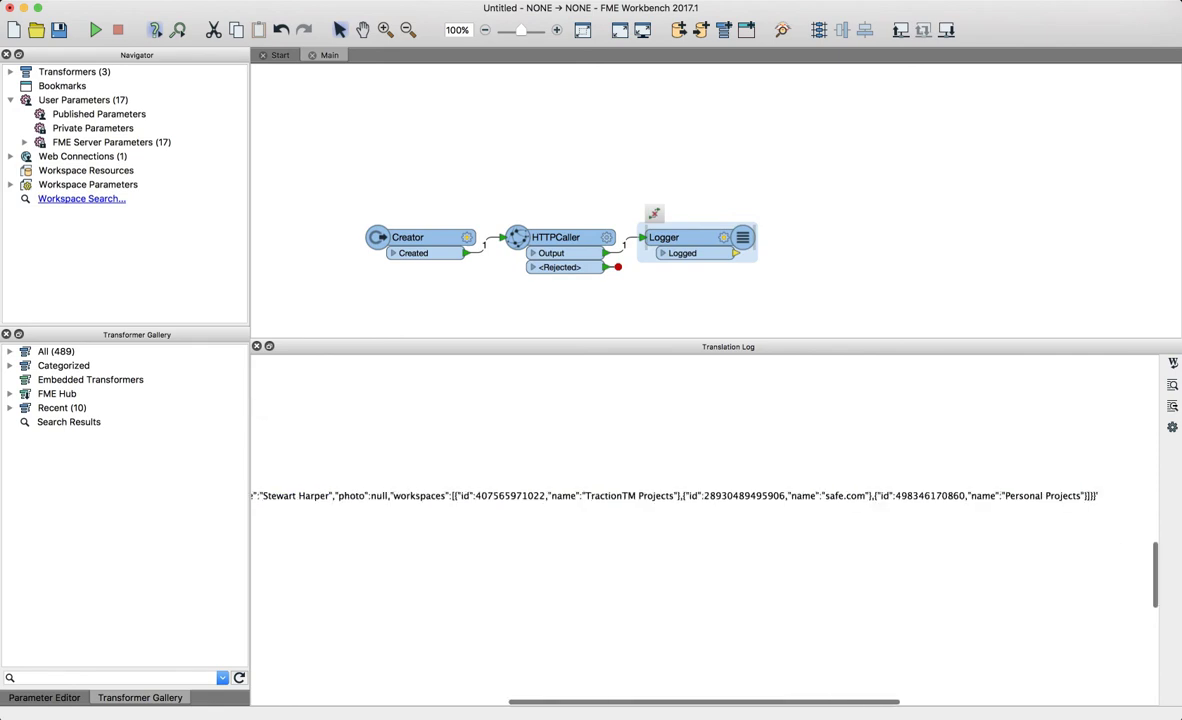
scroll(704, 530, left, 15)
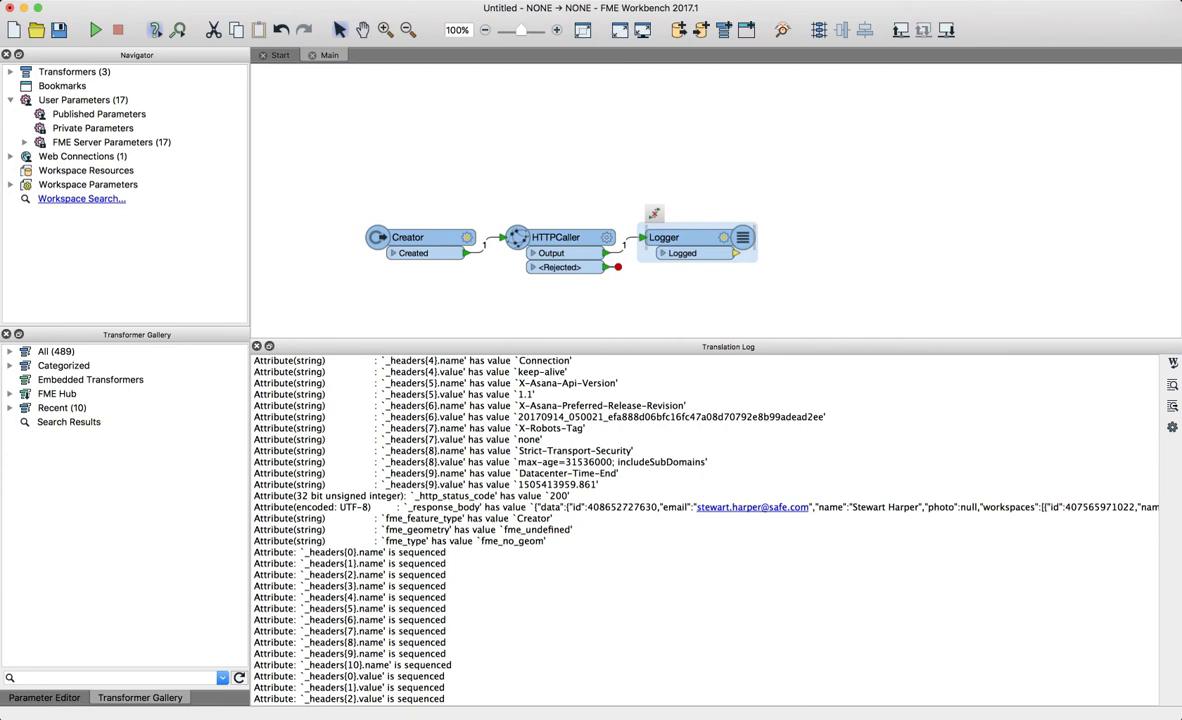
key(super+Tab)
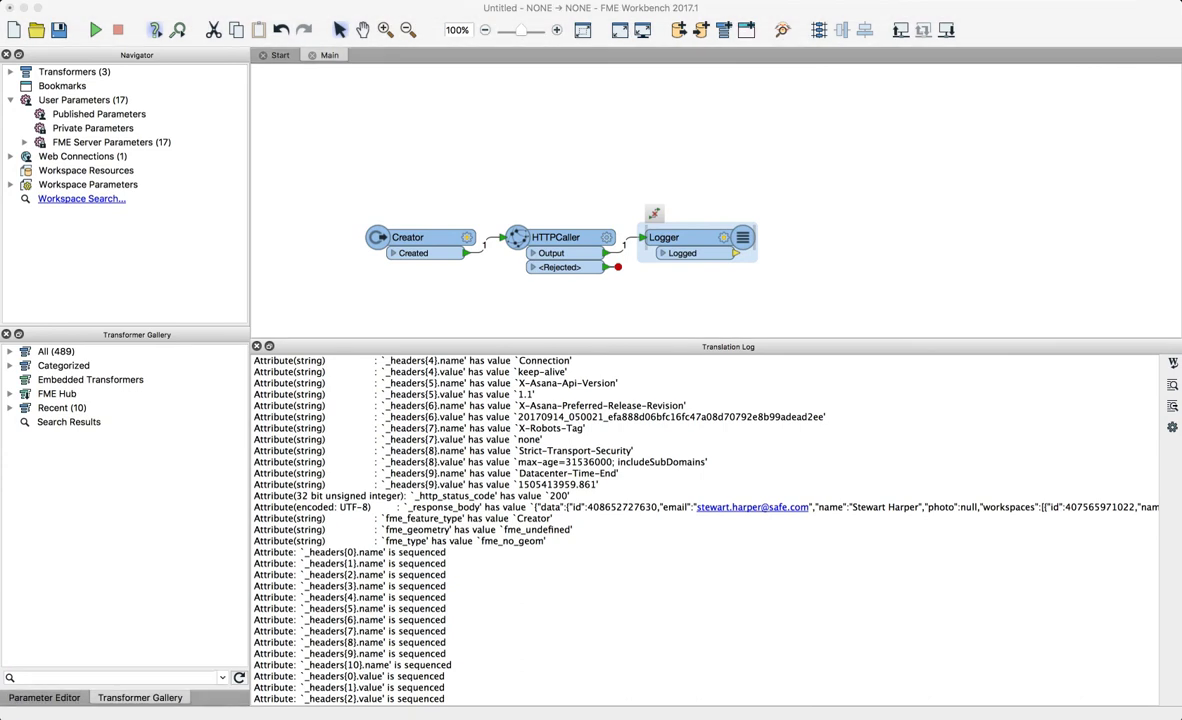
click(571, 462)
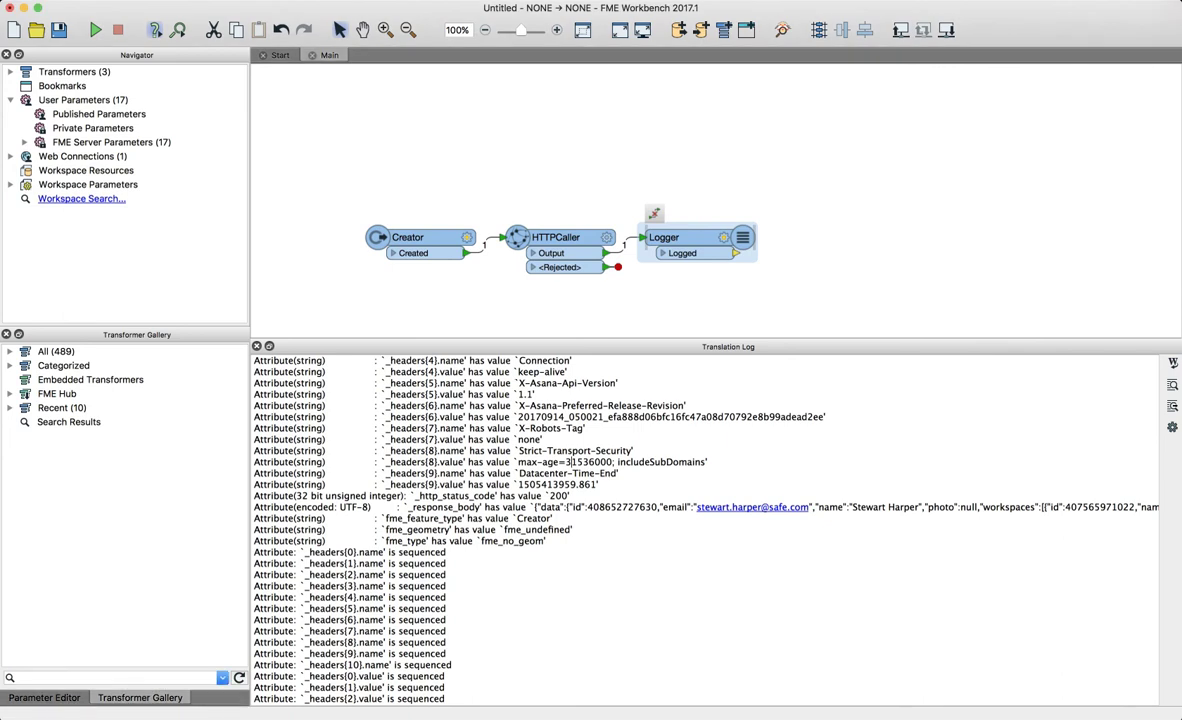
double_click(478, 507)
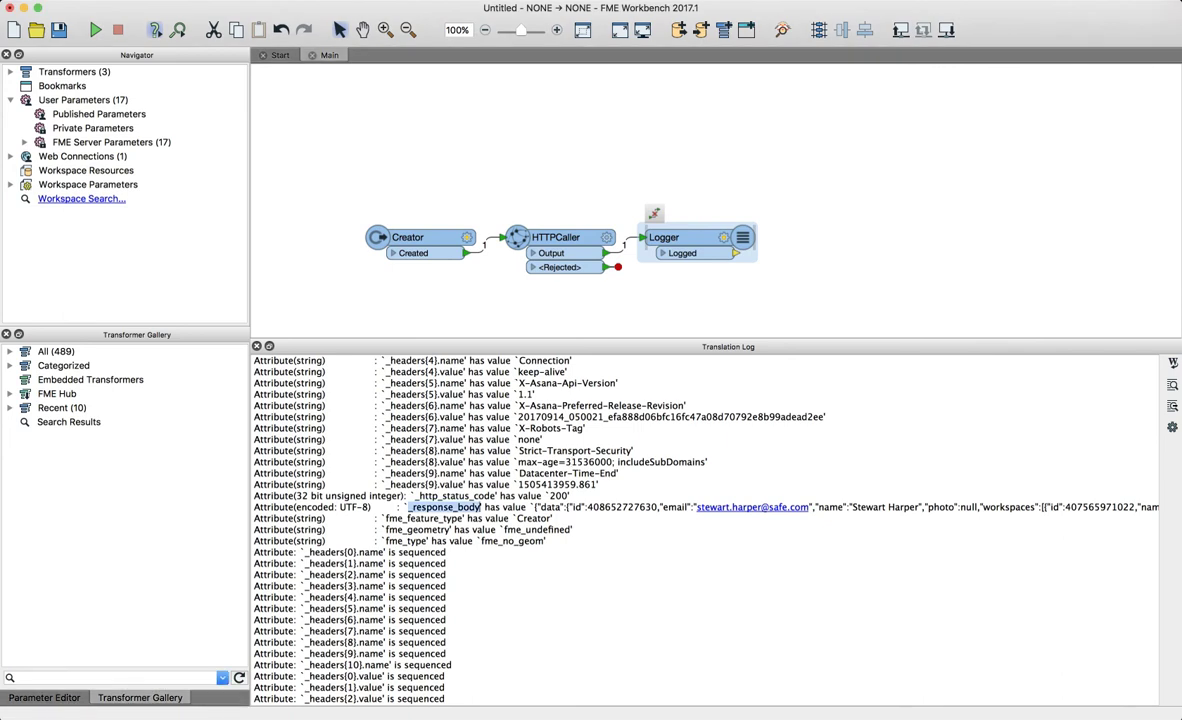
double_click(655, 507)
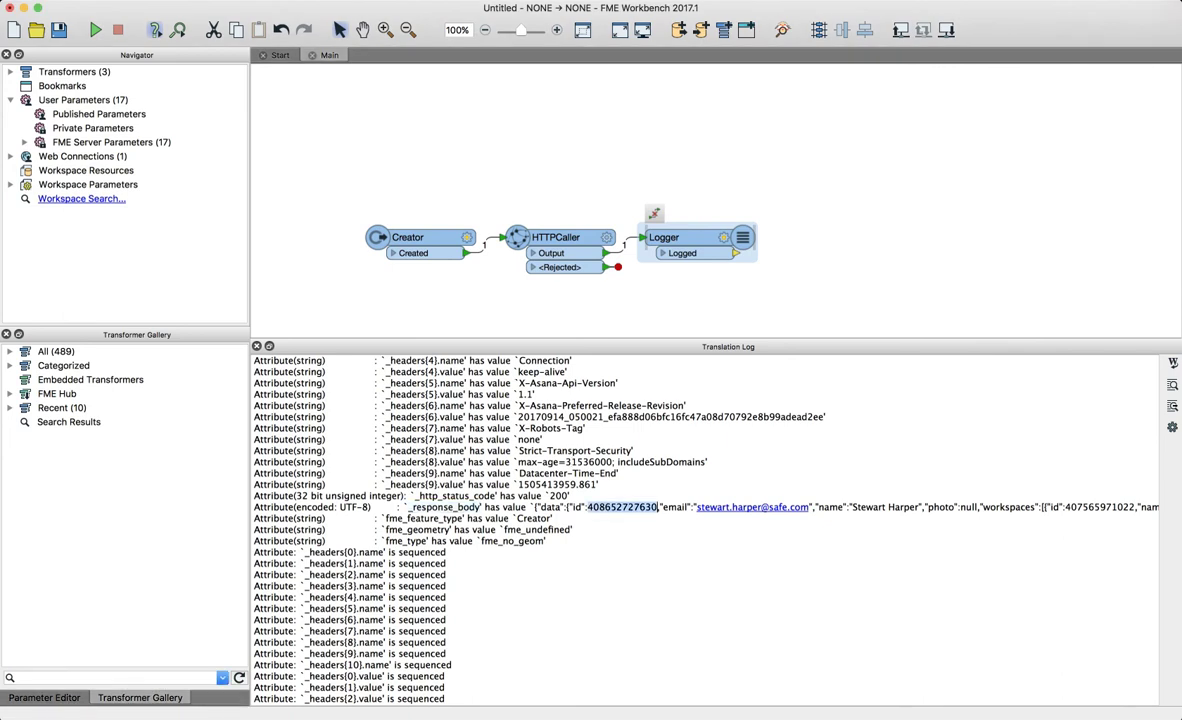
click(556, 238)
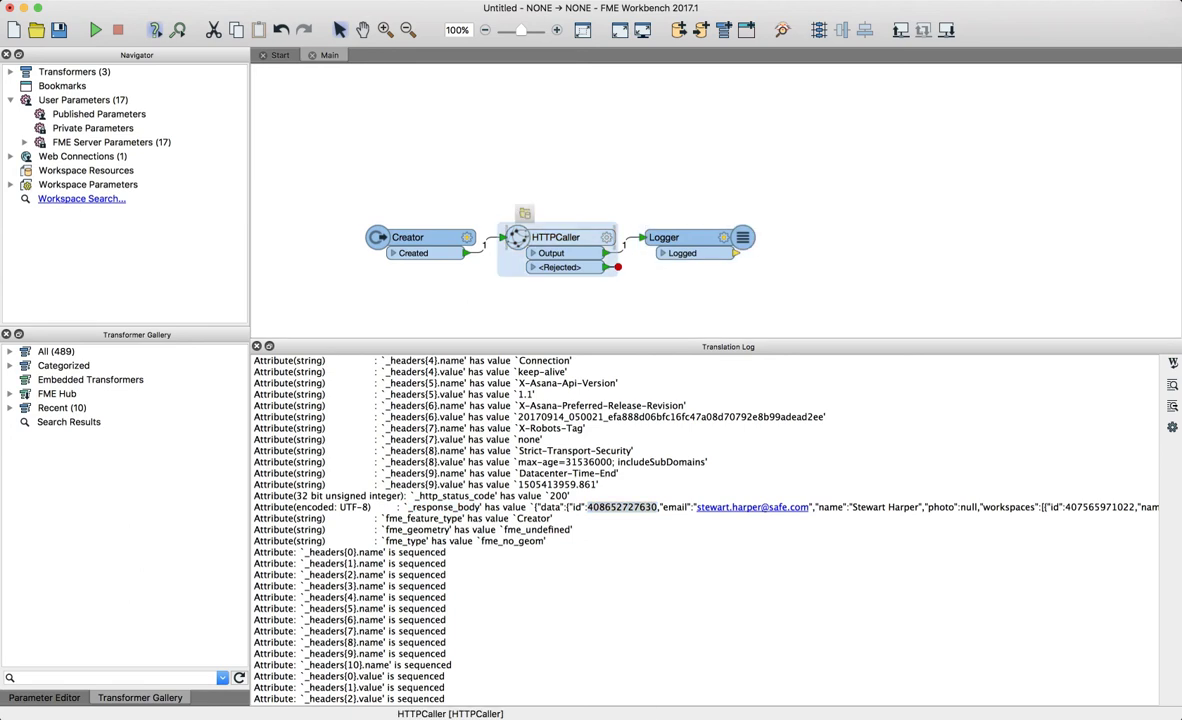
- Add a JSONFlattener after the HTTPCaller, placing it below the Logger
text(json)
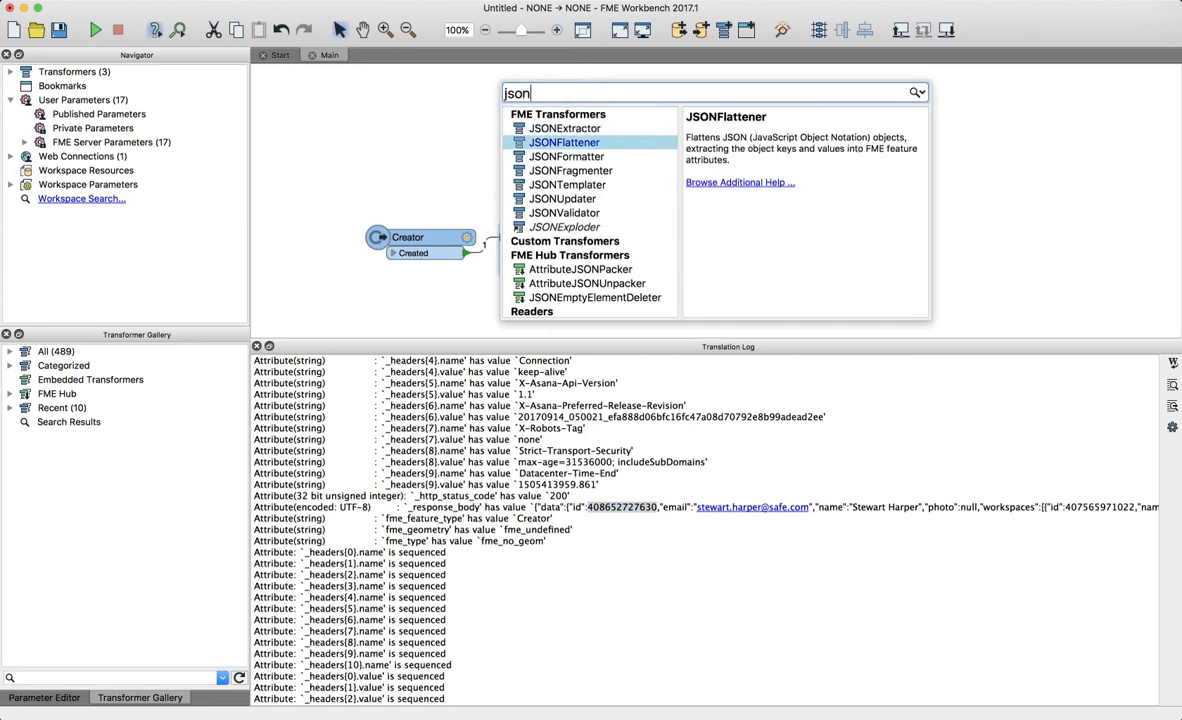
key(Return)
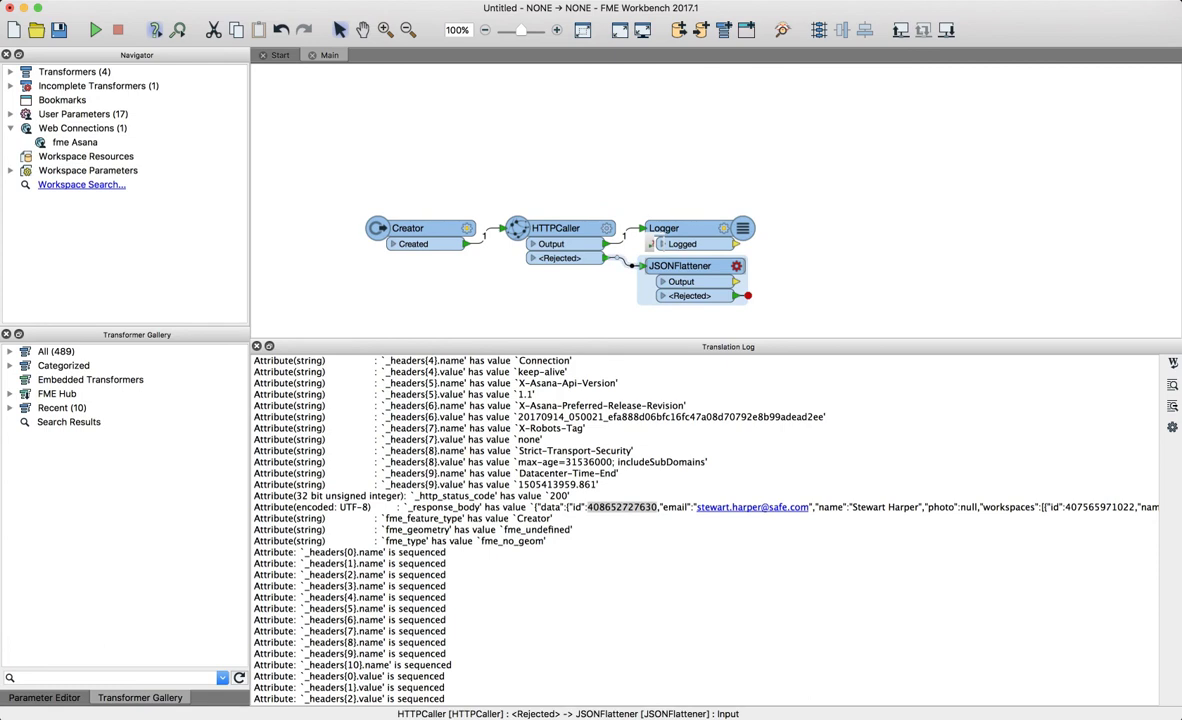
drag(685, 229, 735, 156)
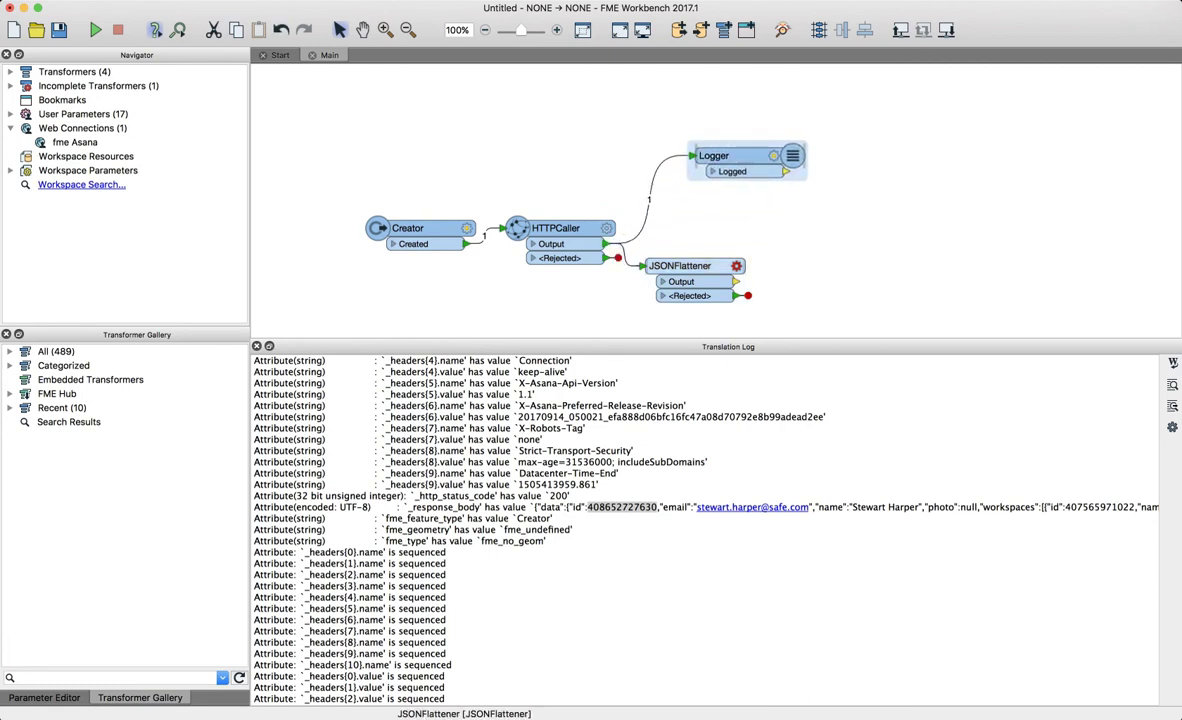
drag(690, 266, 740, 223)
- Set the JSONFlattener's JSON Document to _response_body and expose data.id
double_click(740, 223)
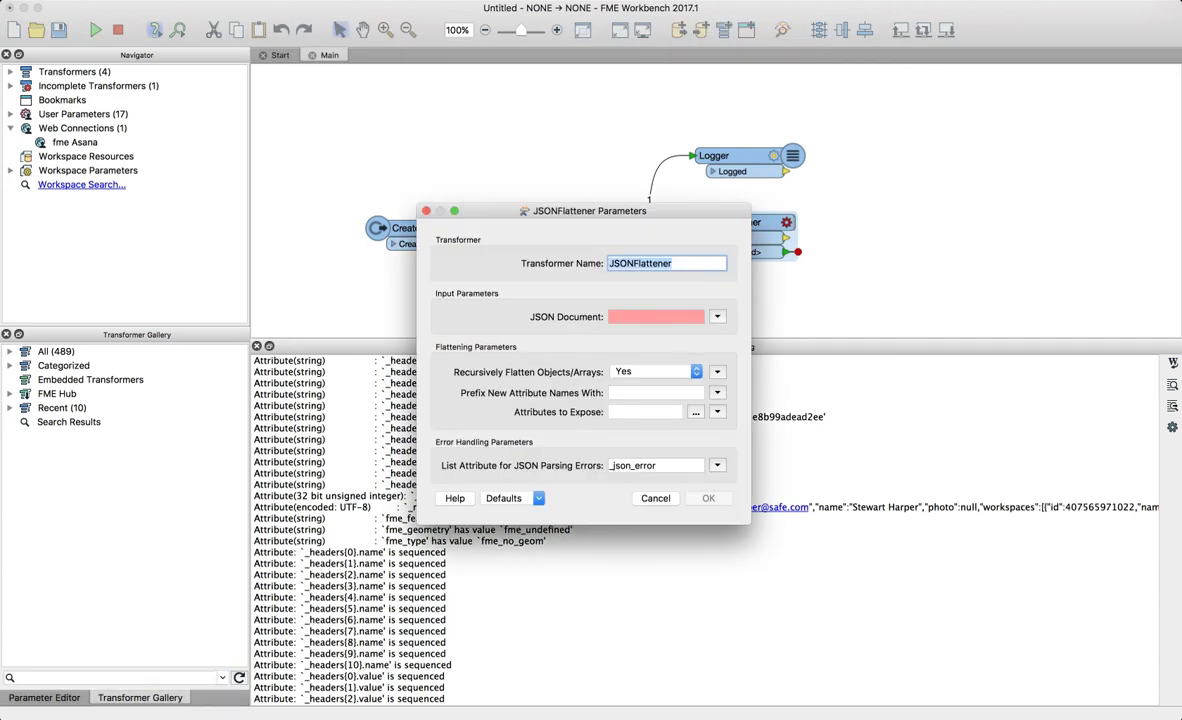
click(718, 317)
mouse_move(770, 332)
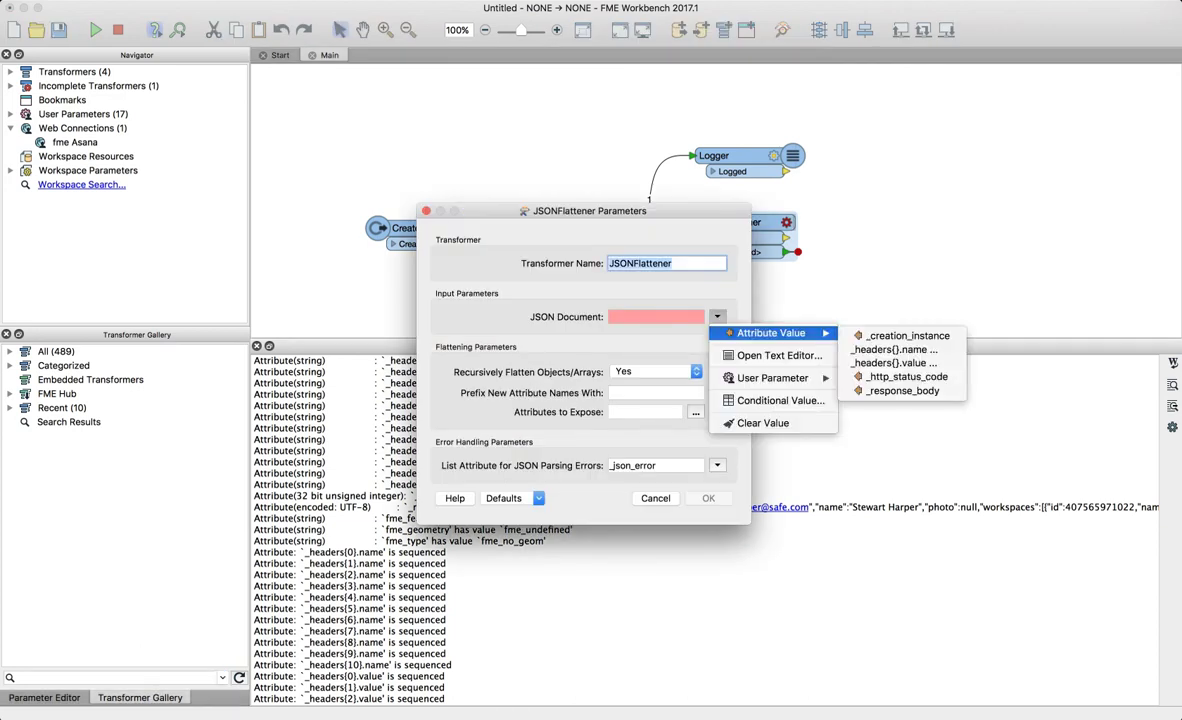
click(902, 390)
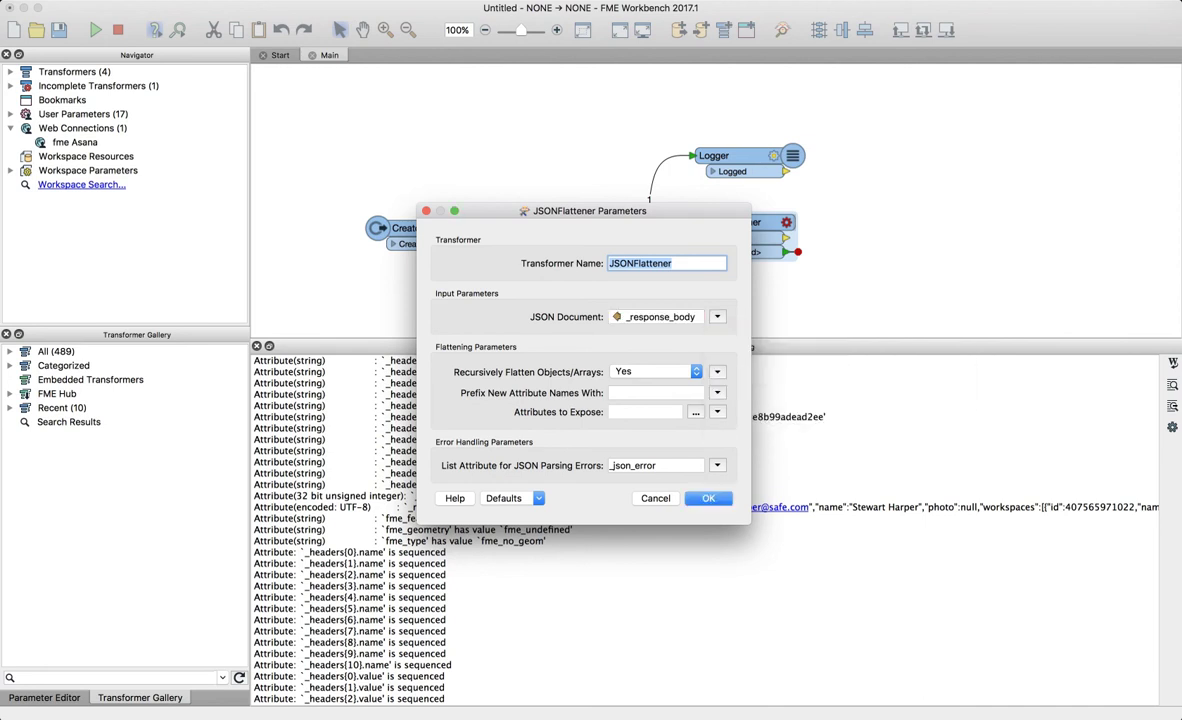
drag(600, 211, 600, 157)
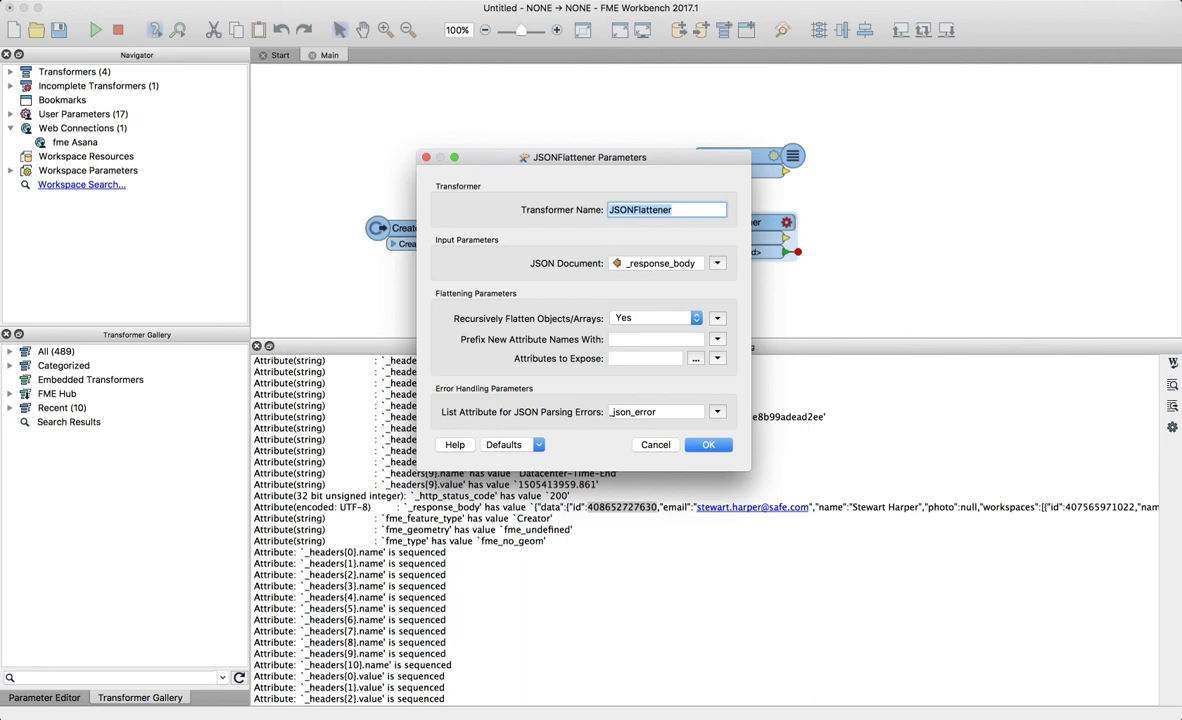
click(695, 358)
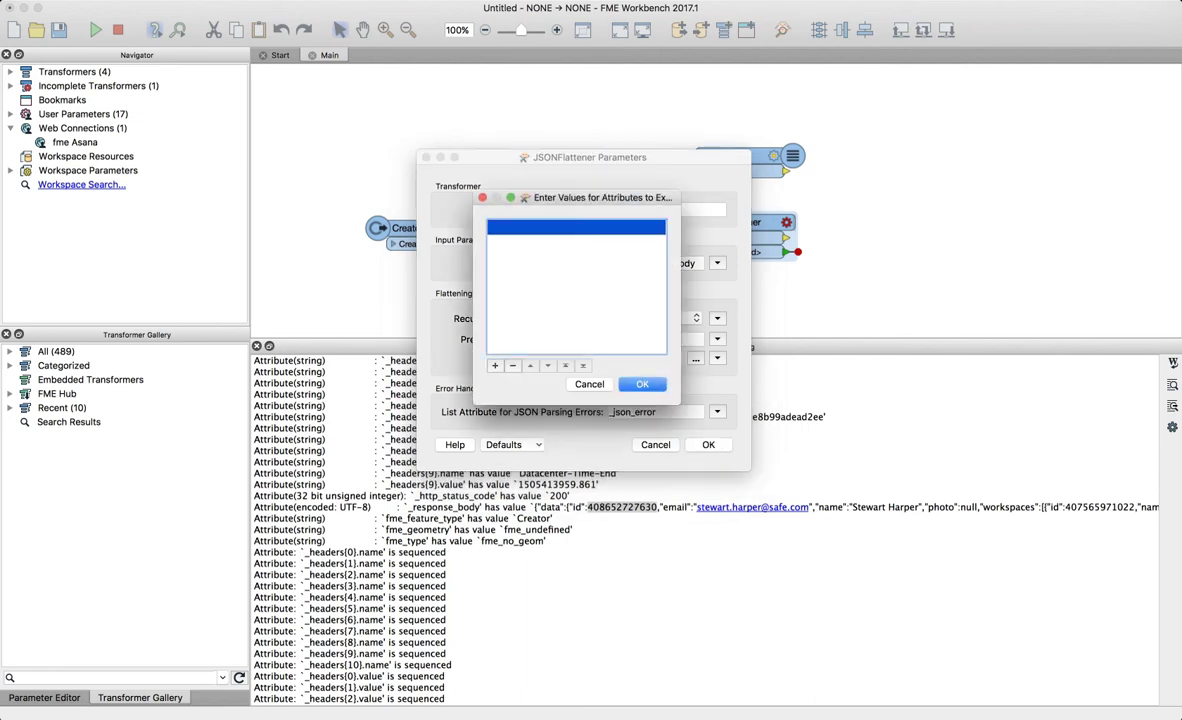
text(data.id)
key(Return)
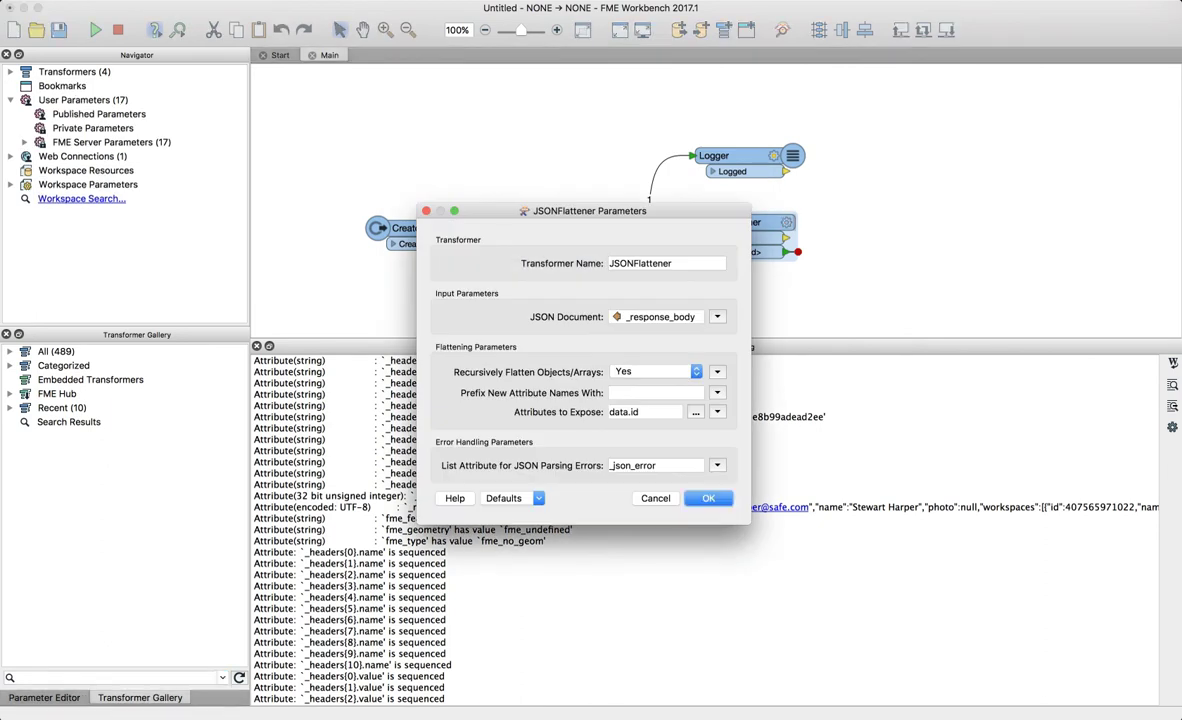
key(Return)
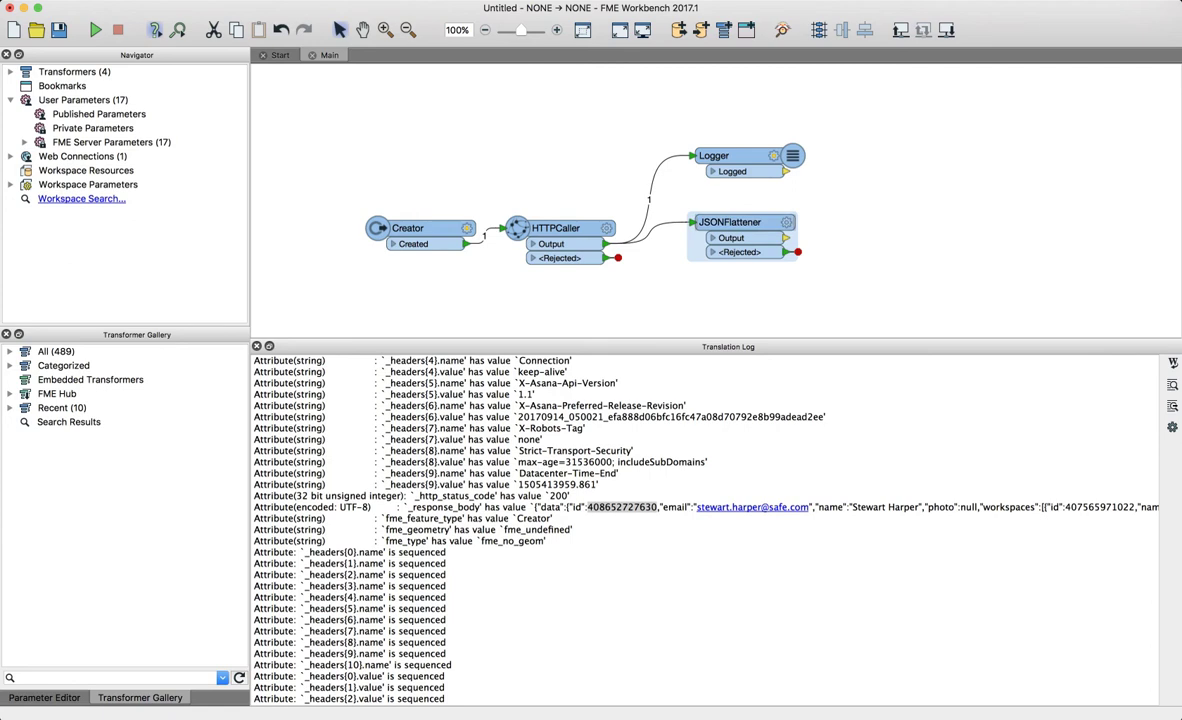
- Add an AttributeManager connected after the JSONFlattener
key(super+Tab)
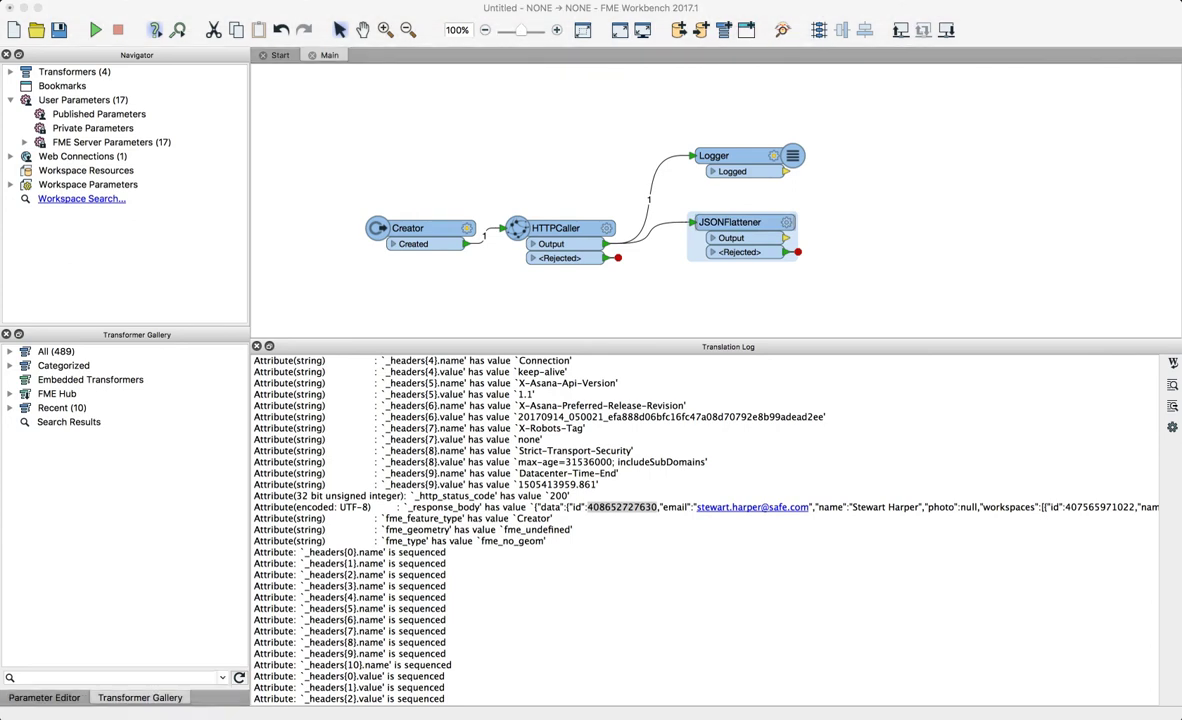
key(super+Tab)
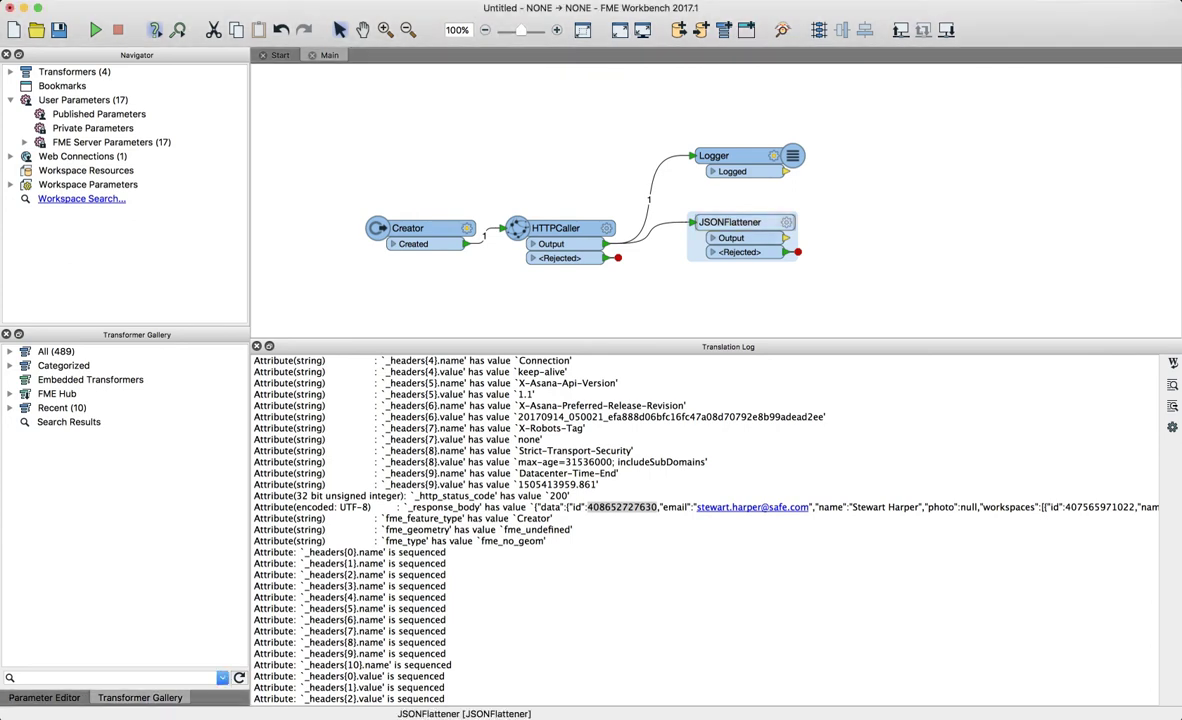
text(manager)
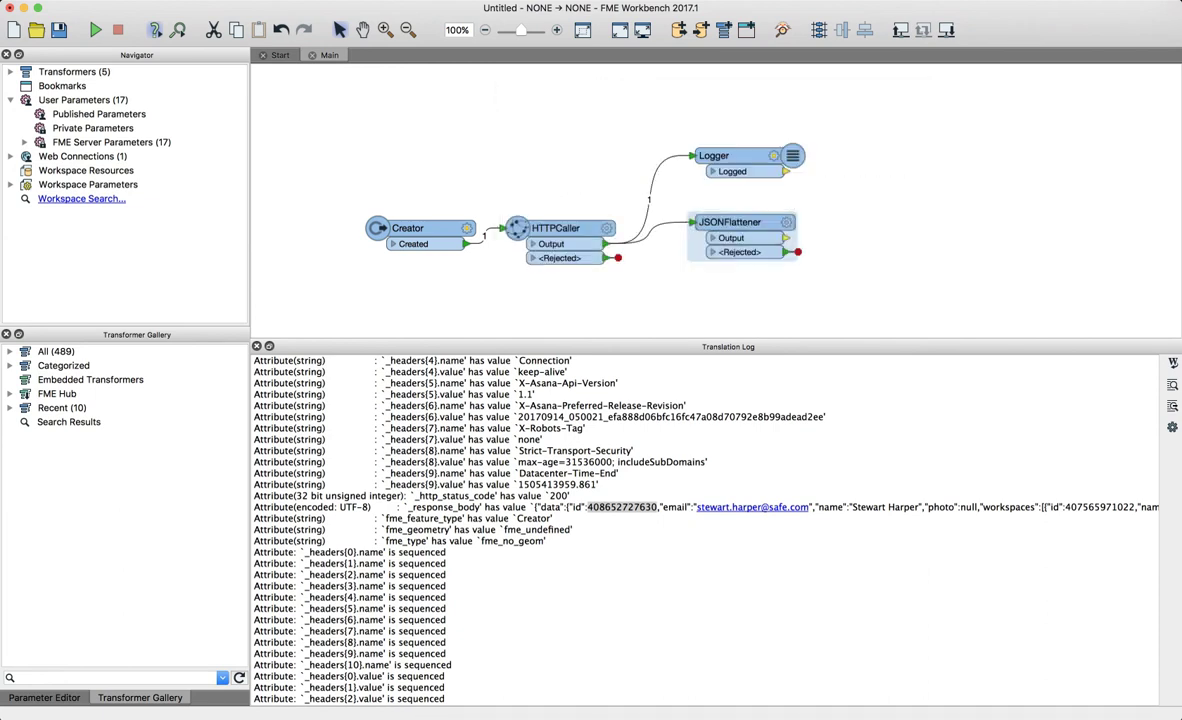
key(Return)
- Rename the data.id attribute to user_id in the AttributeManager
double_click(866, 222)
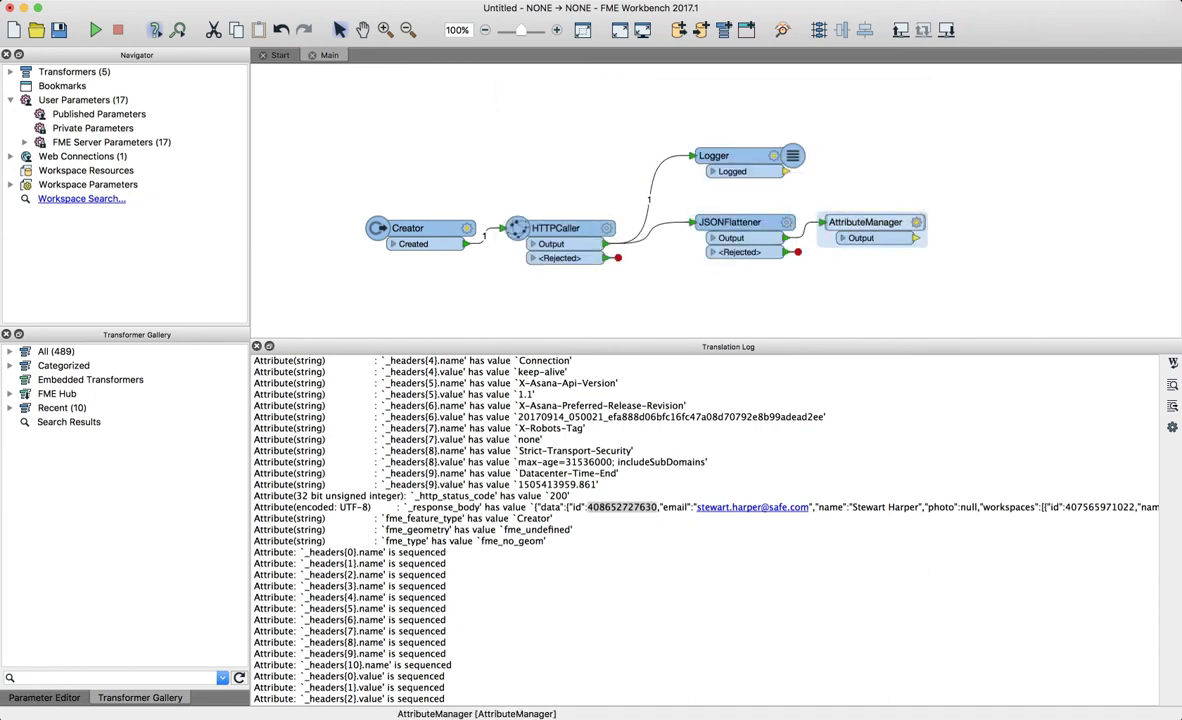
click(420, 267)
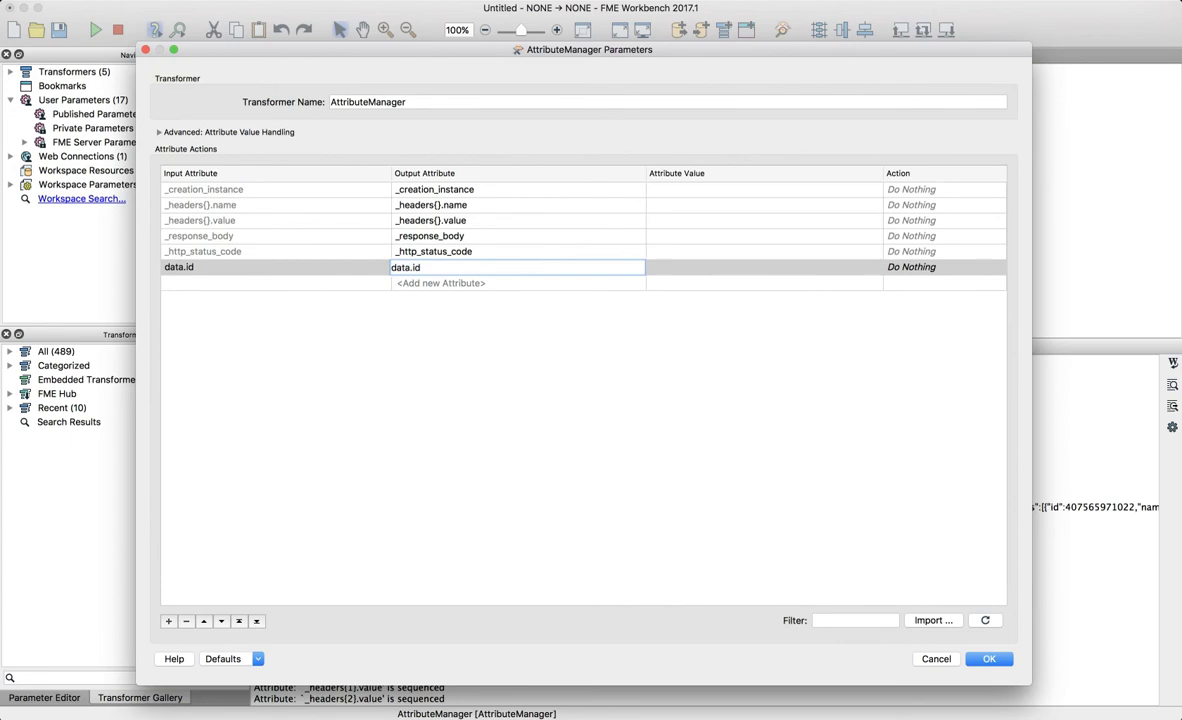
text(user_id)
key(Return)
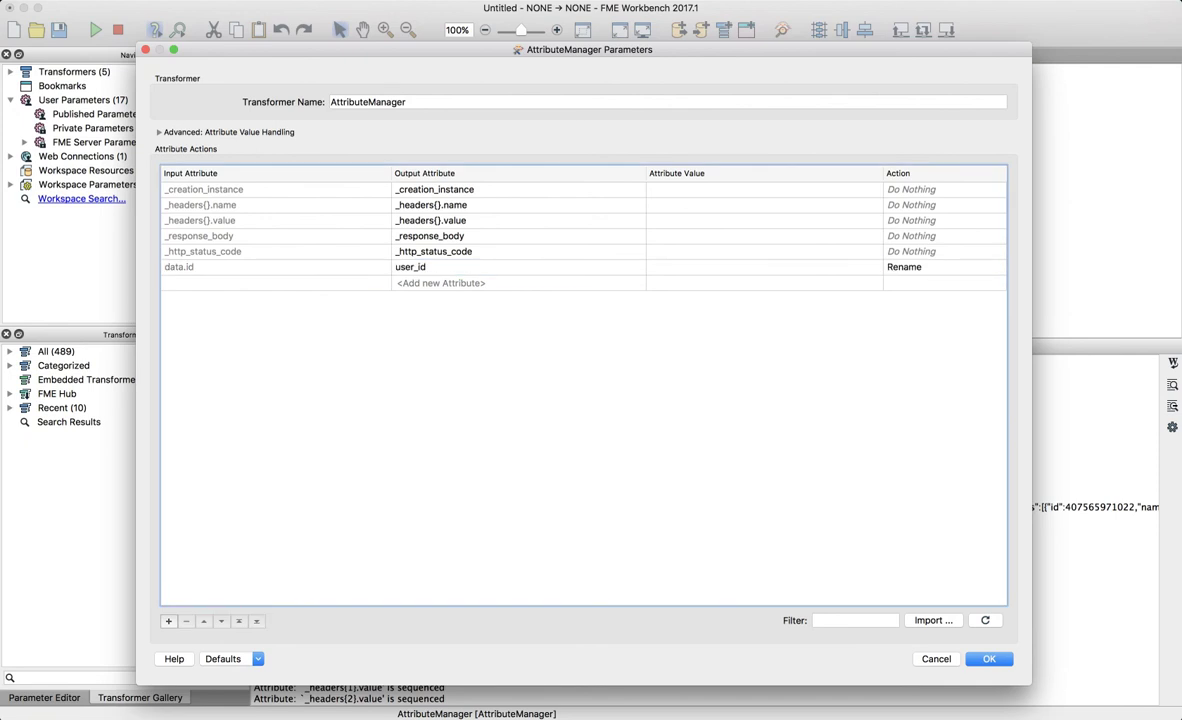
- Set the other five attributes through _http_status_code to Remove and apply the settings
click(940, 189)
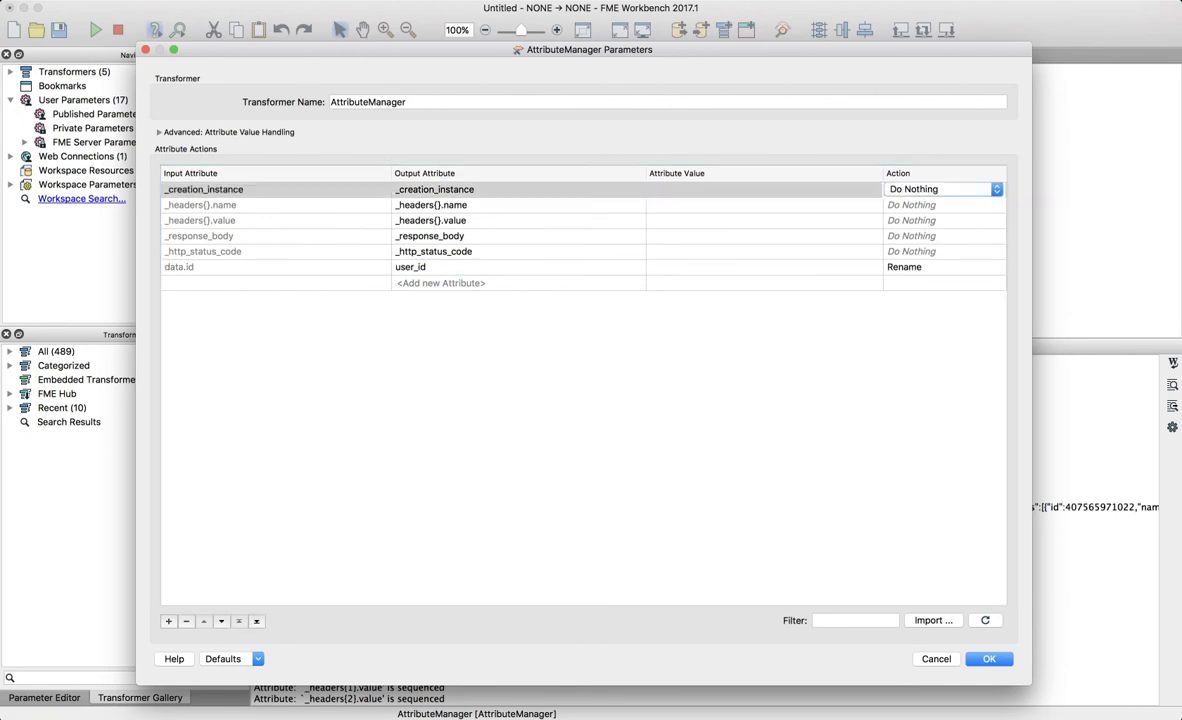
shift+click(940, 251)
click(940, 251)
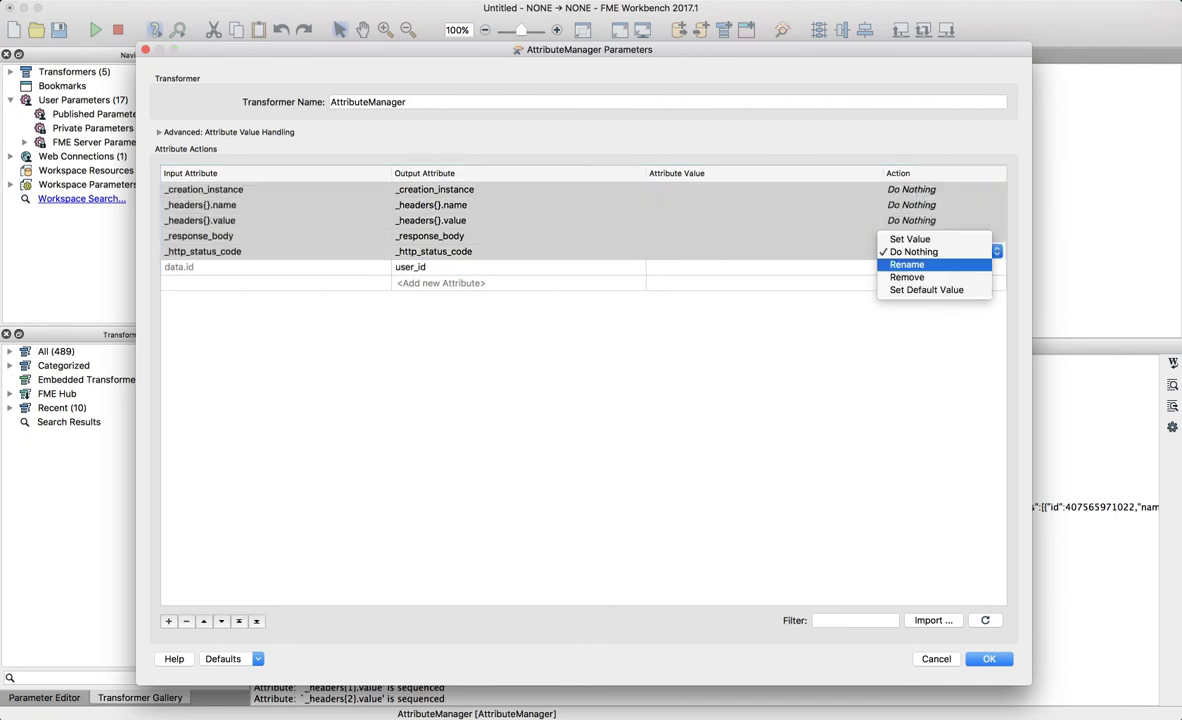
click(860, 277)
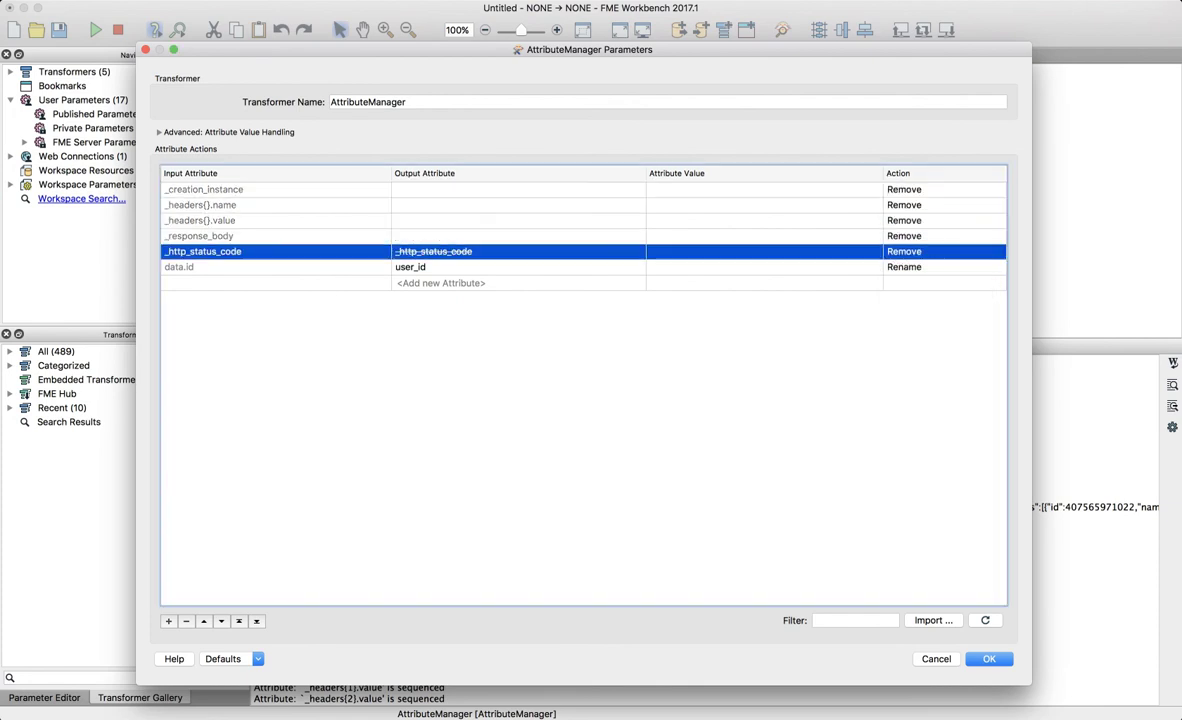
click(989, 659)
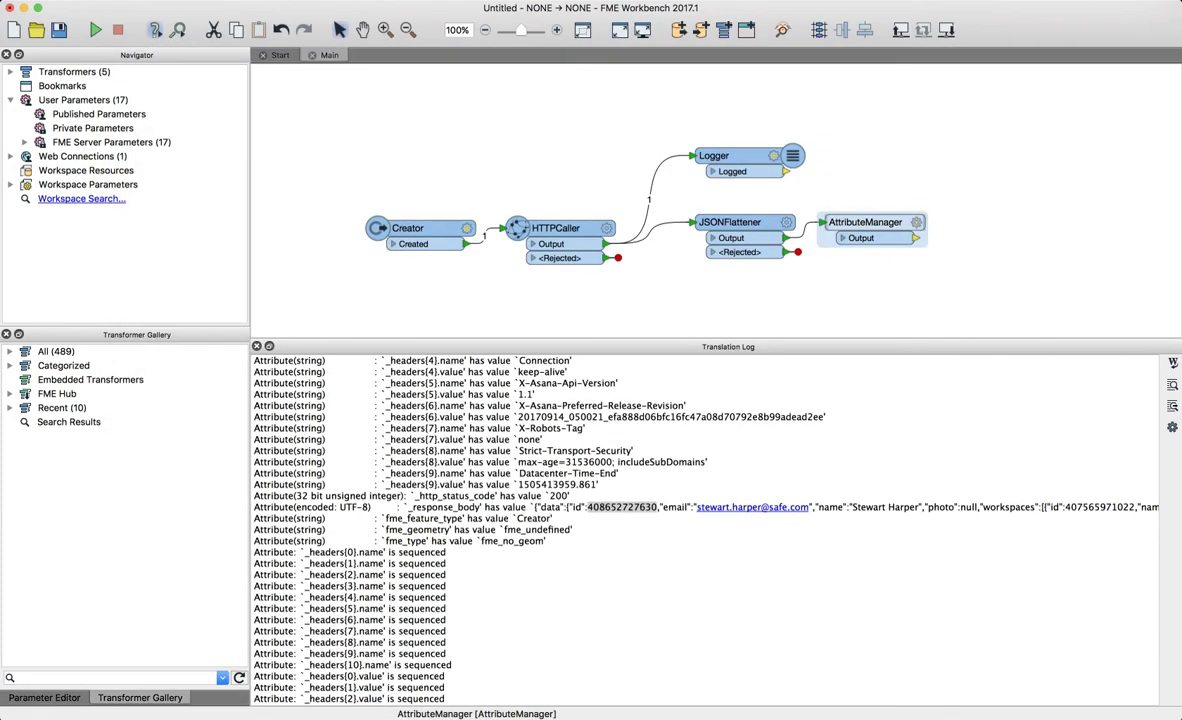
- Move the Logger right and feed it from the AttributeManager output instead of HTTPCaller
drag(713, 156, 975, 157)
click(928, 157)
key(Delete)
drag(916, 238, 953, 156)
- Run the workspace, confirm user_id appears in the log, and return to the Asana API docs
click(95, 30)
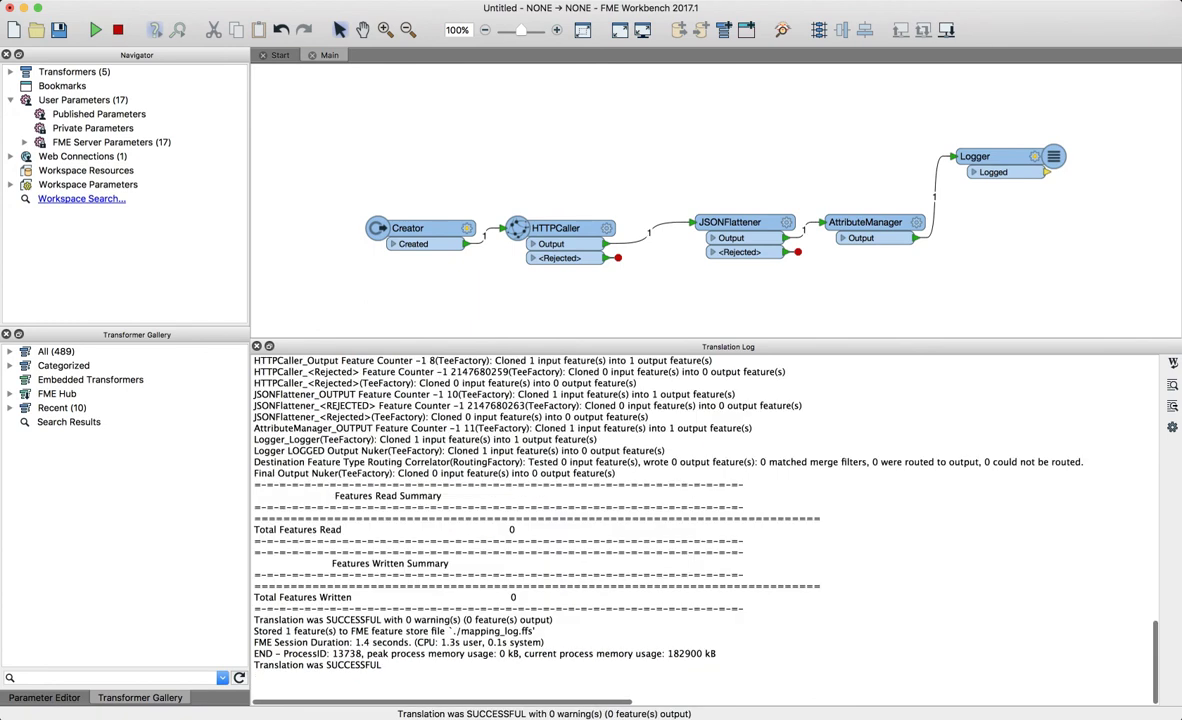
scroll(700, 520, up, 3)
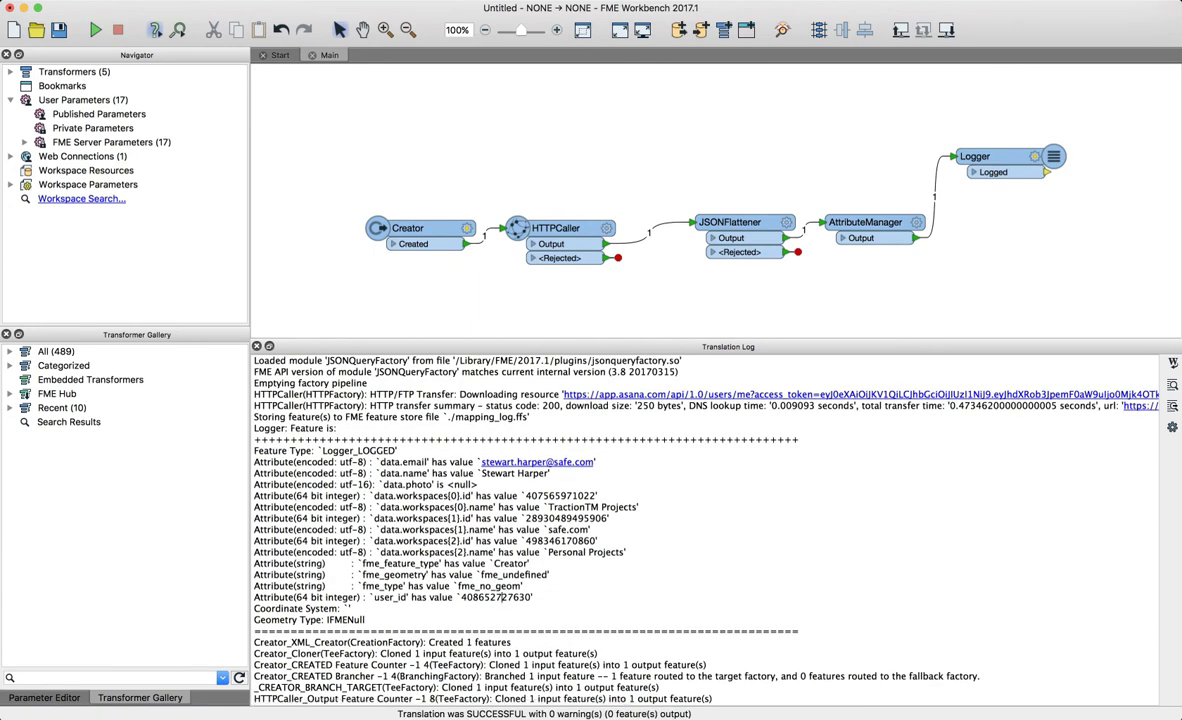
drag(461, 597, 531, 598)
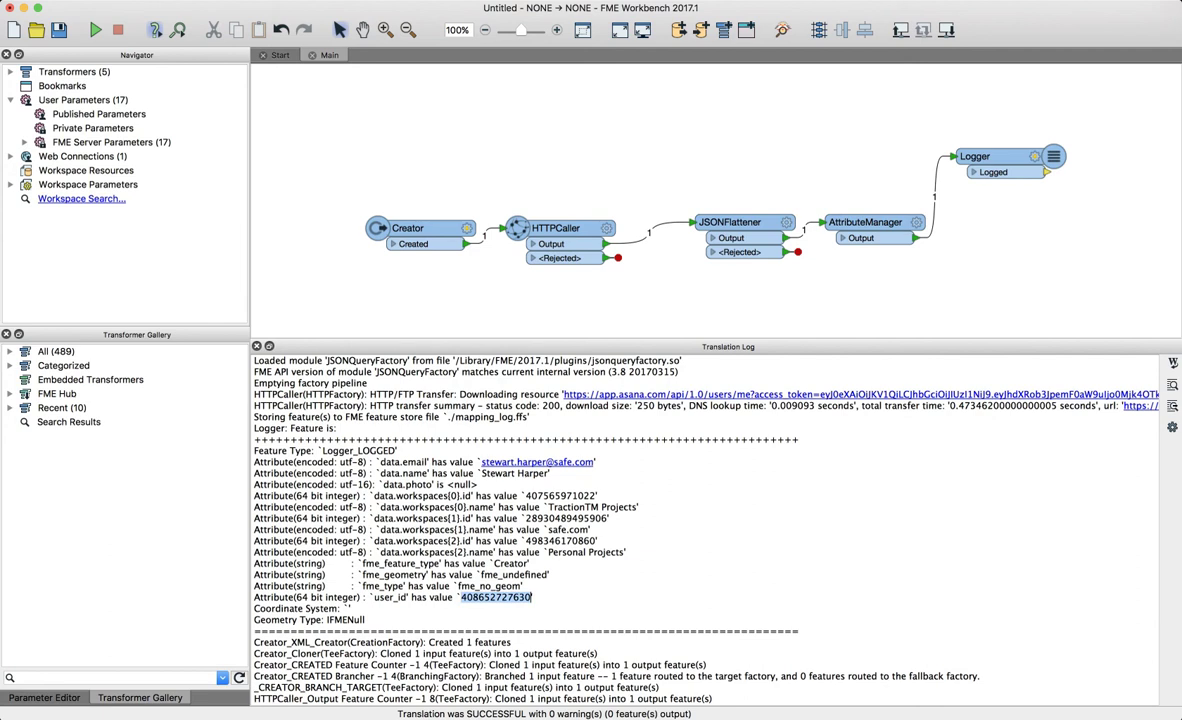
scroll(700, 520, up, 5)
scroll(700, 520, right, 5)
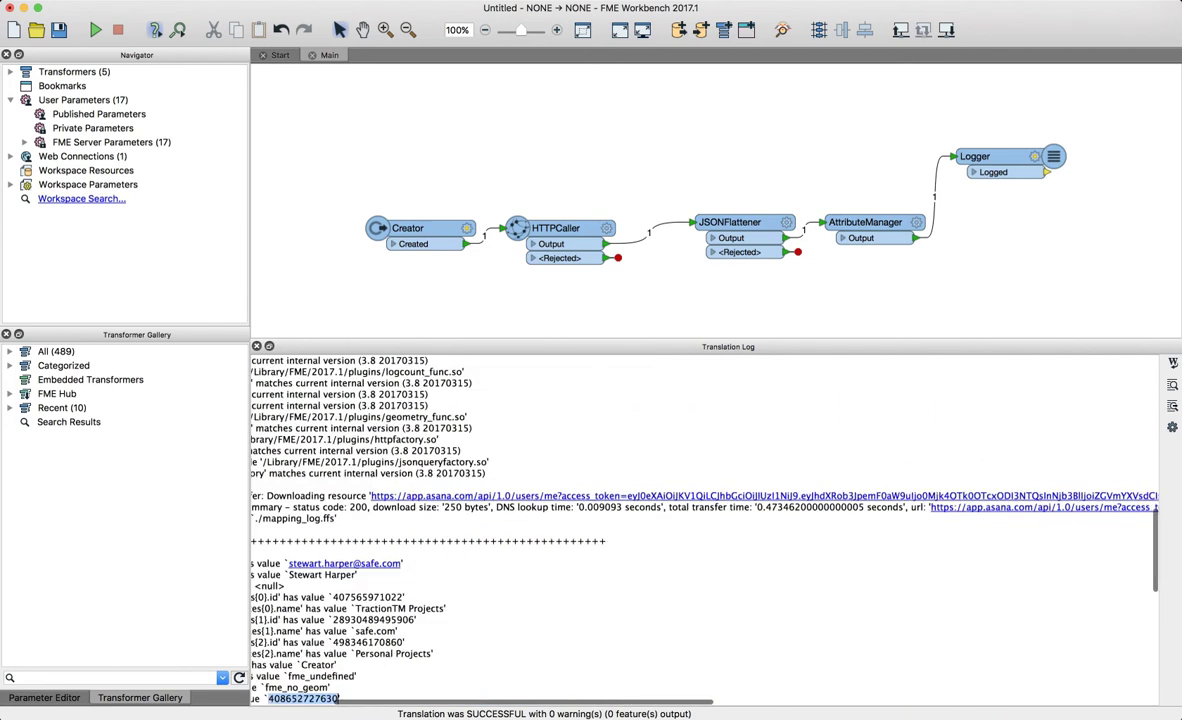
scroll(700, 520, left, 4)
scroll(700, 520, left, 3)
scroll(700, 520, down, 5)
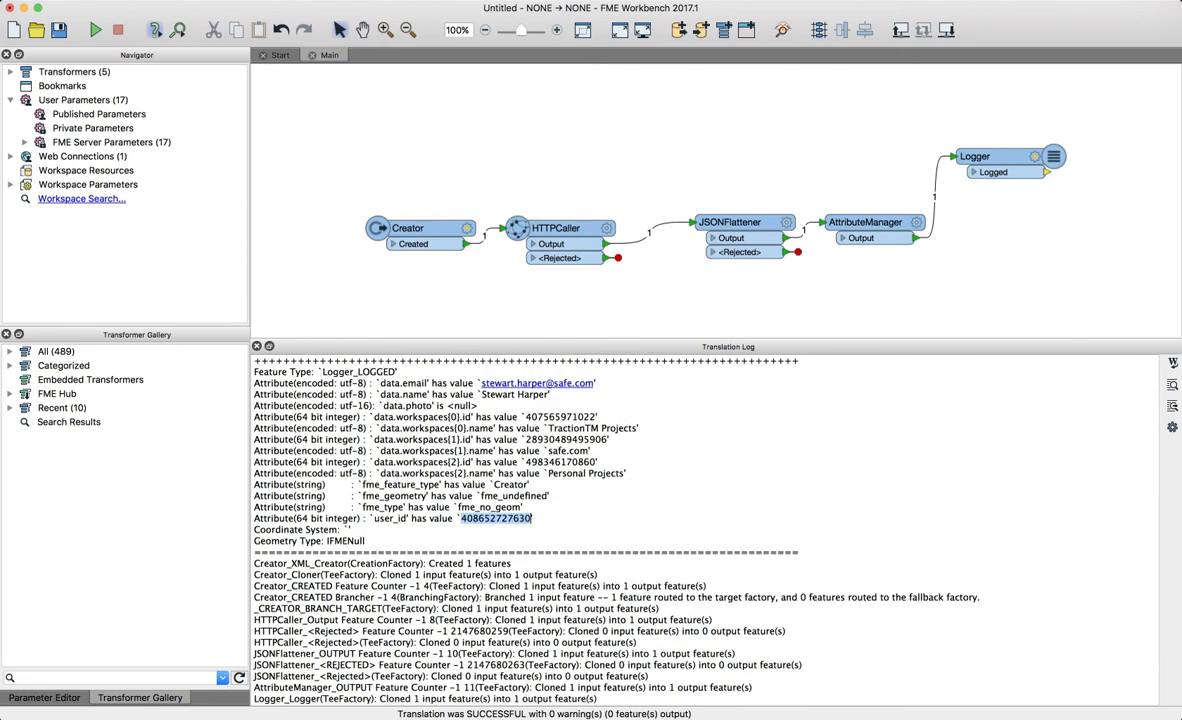
key(super+Tab)
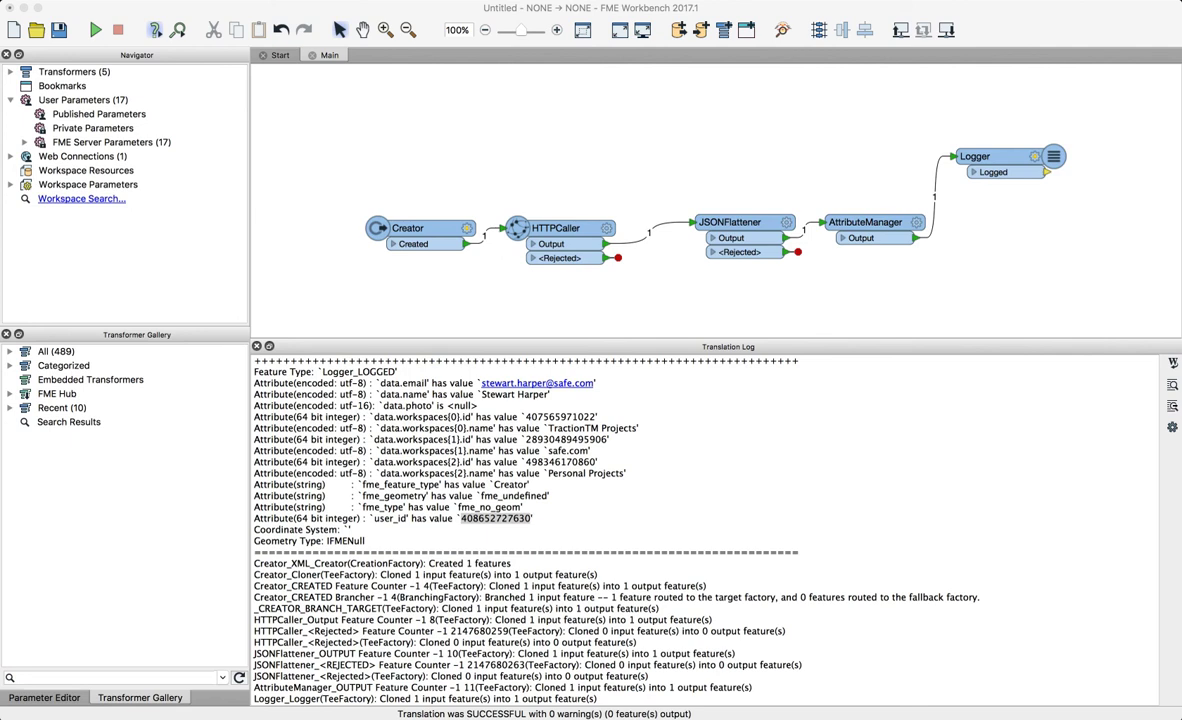
key(super+Tab)
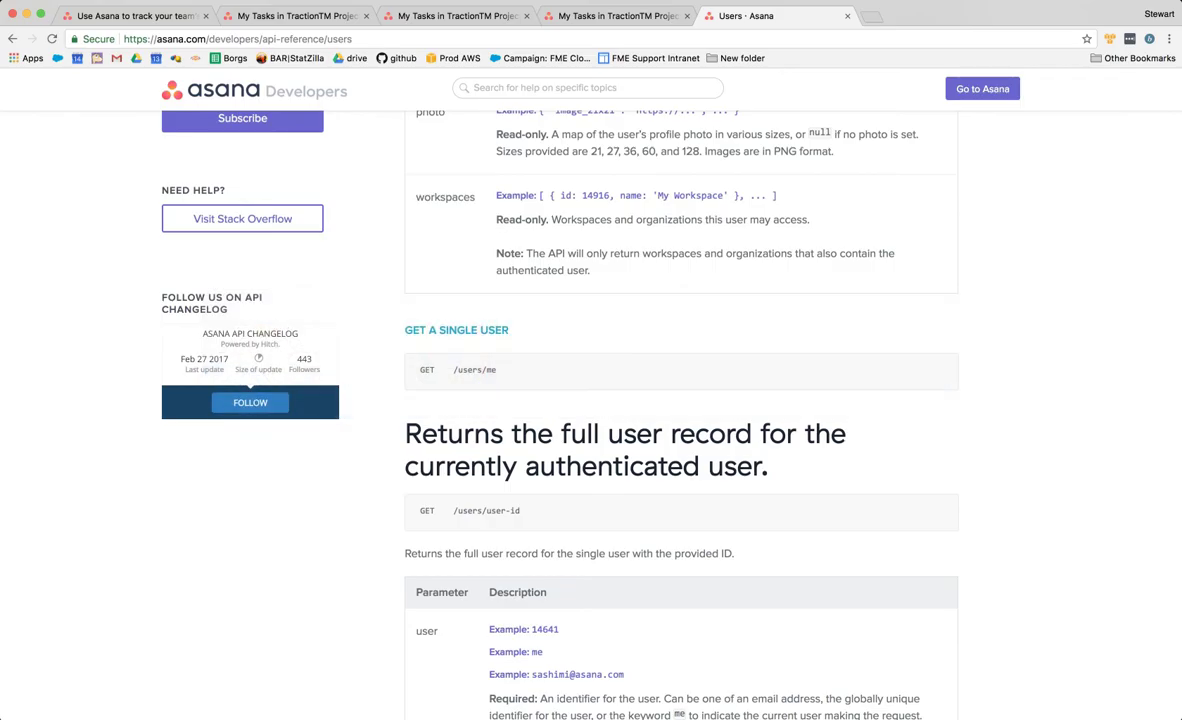
- Browse Asana's Developer App Management and My Tasks pages
click(440, 16)
click(290, 16)
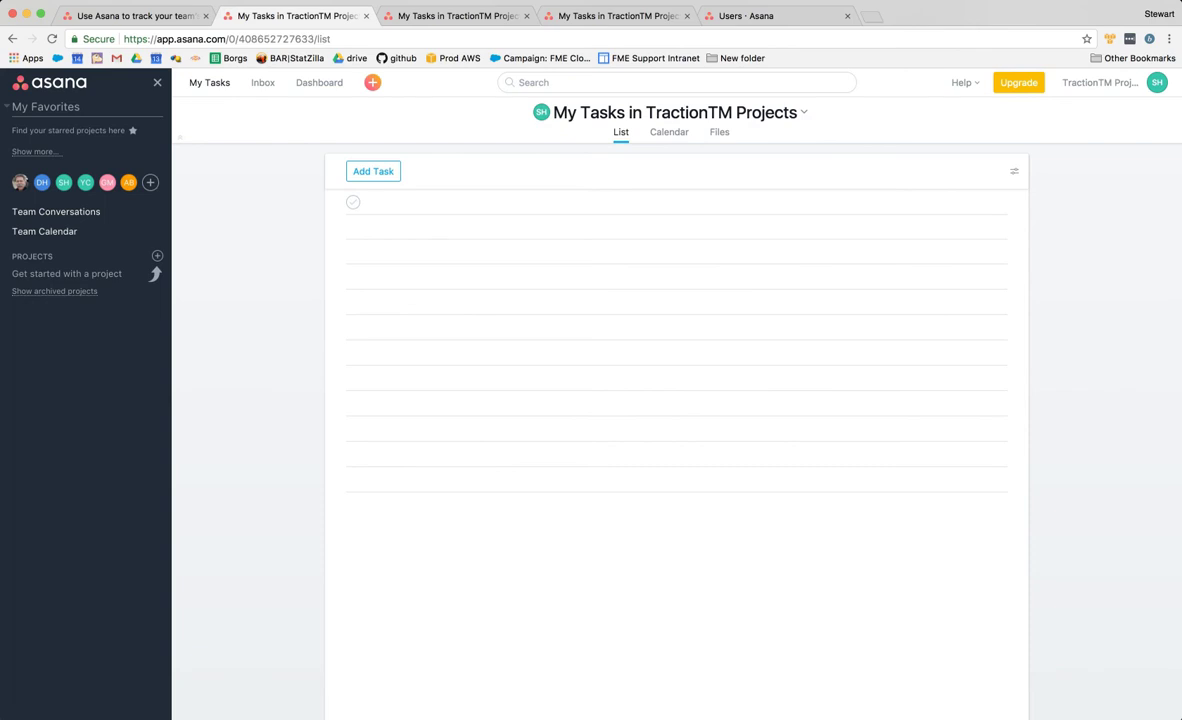
double_click(688, 113)
click(688, 113)
drag(569, 113, 689, 113)
click(689, 113)
click(804, 113)
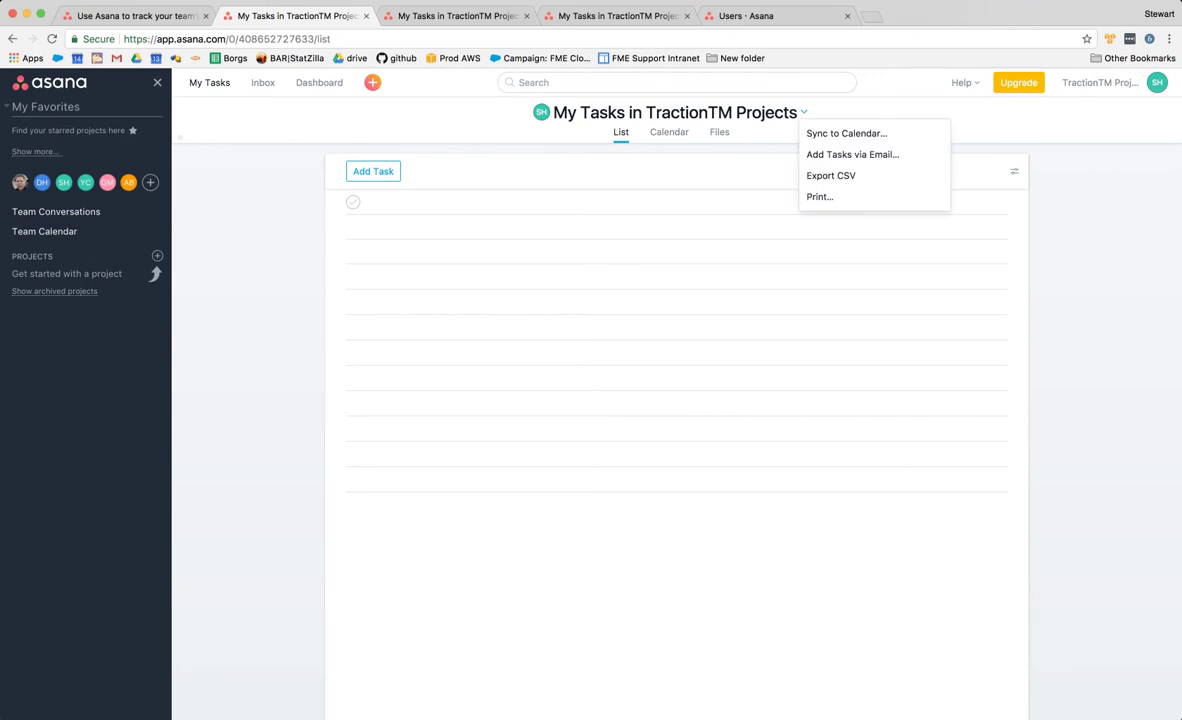
click(745, 124)
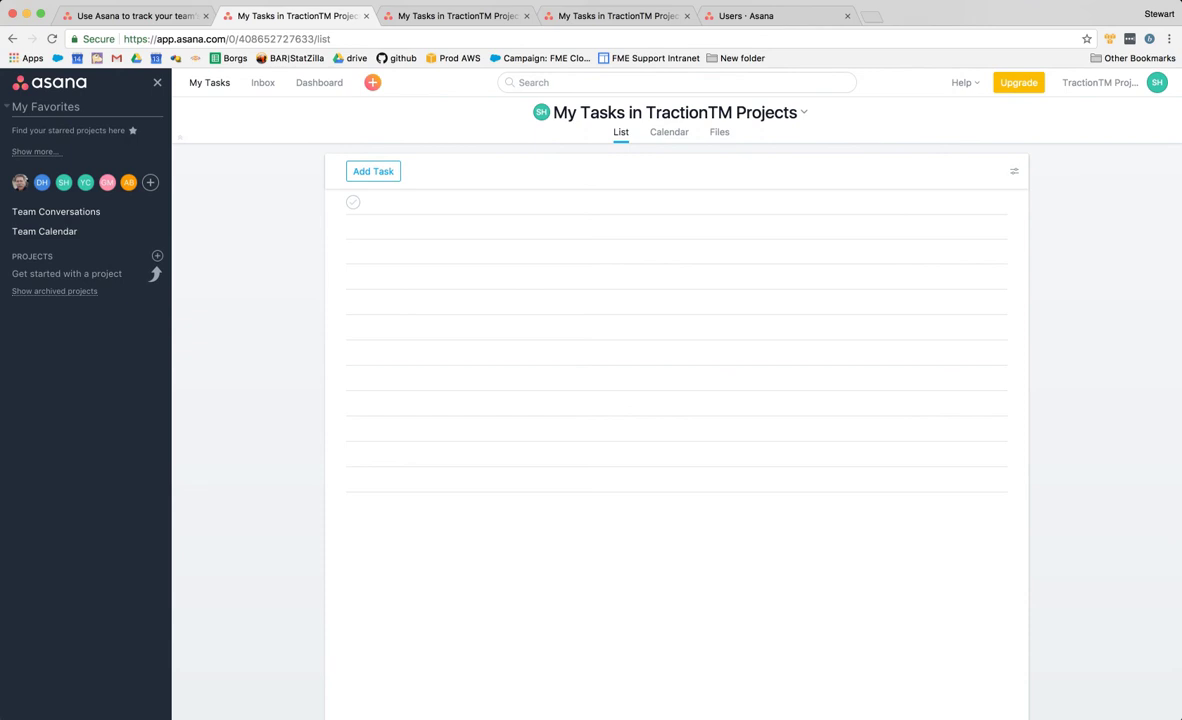
- Open the Workspaces API reference, highlight the GET /workspaces endpoint, and return to FME Workbench
click(440, 16)
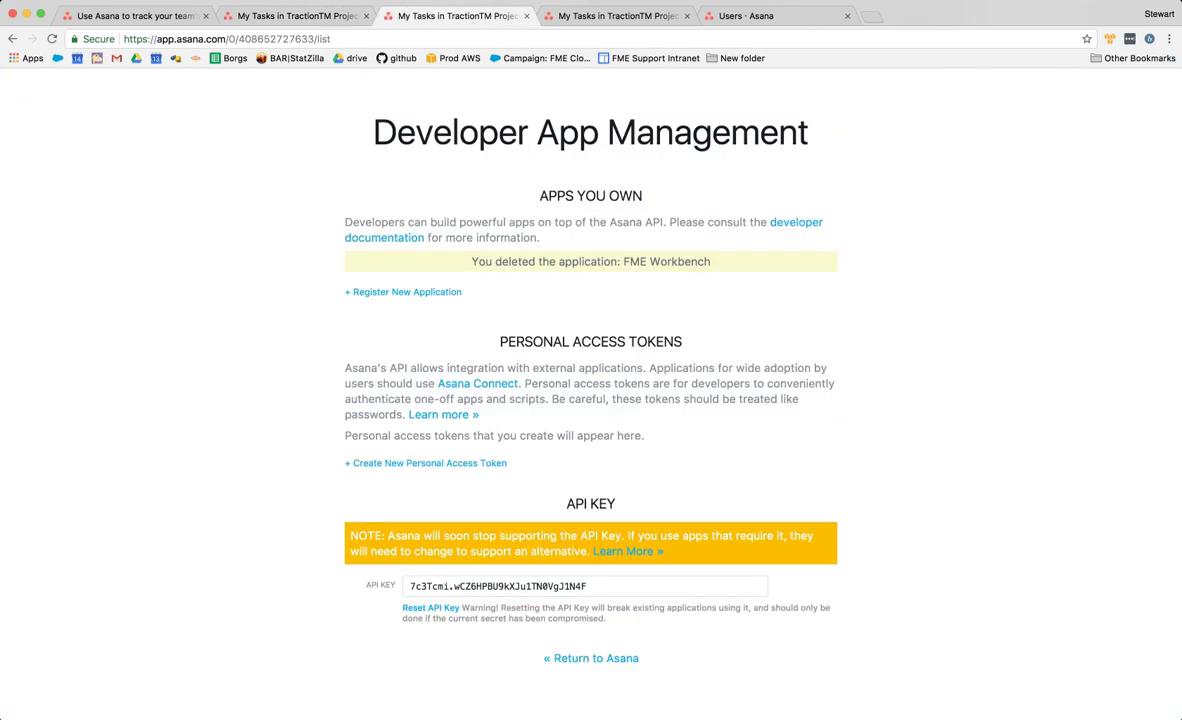
key(ctrl+Tab)
key(ctrl+Tab)
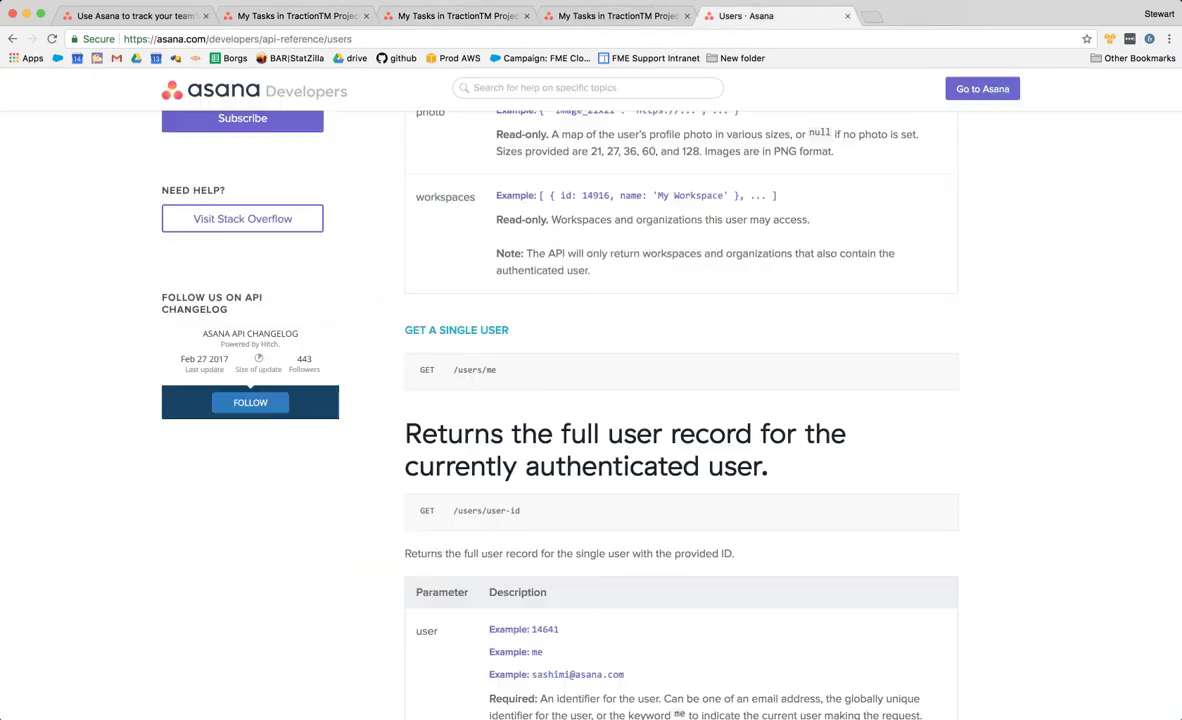
scroll(590, 415, up, 7)
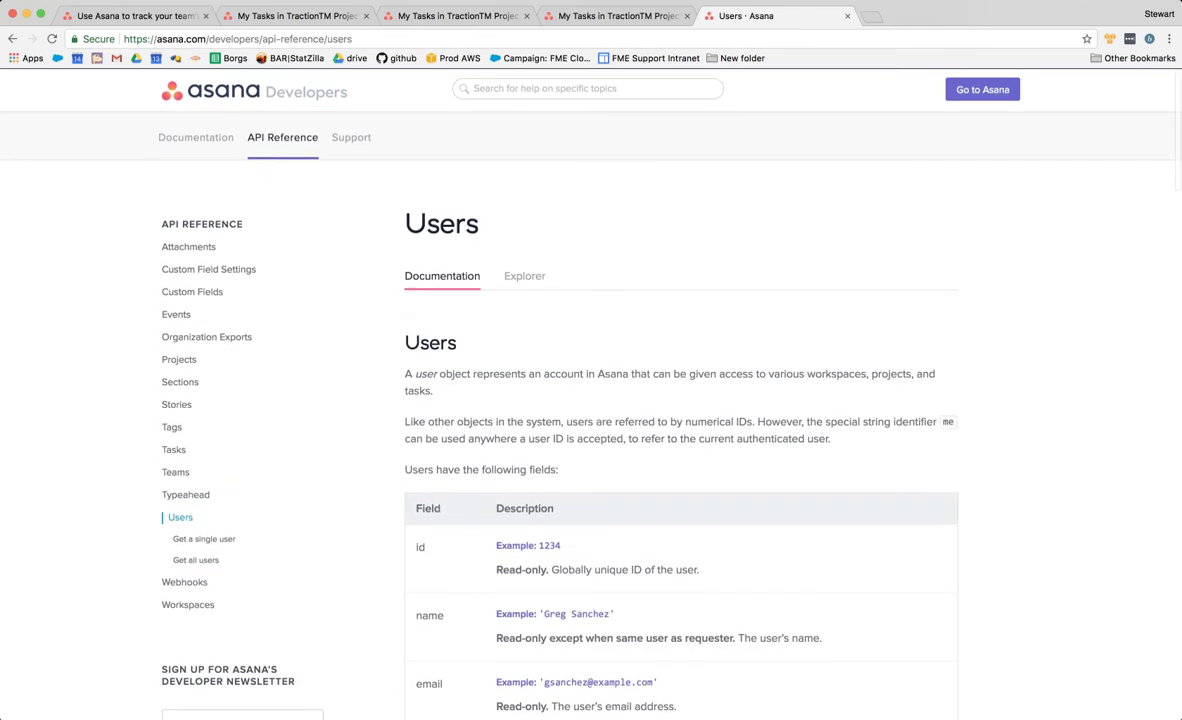
click(191, 604)
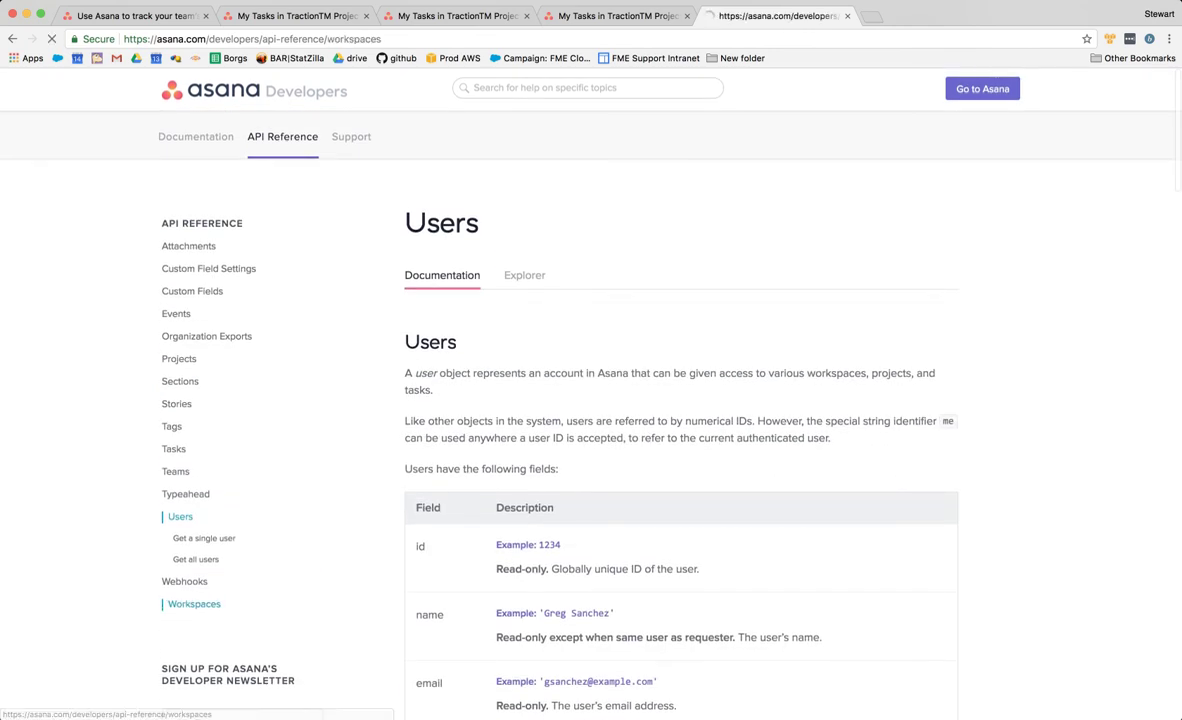
scroll(590, 415, down, 2)
scroll(680, 415, down, 5)
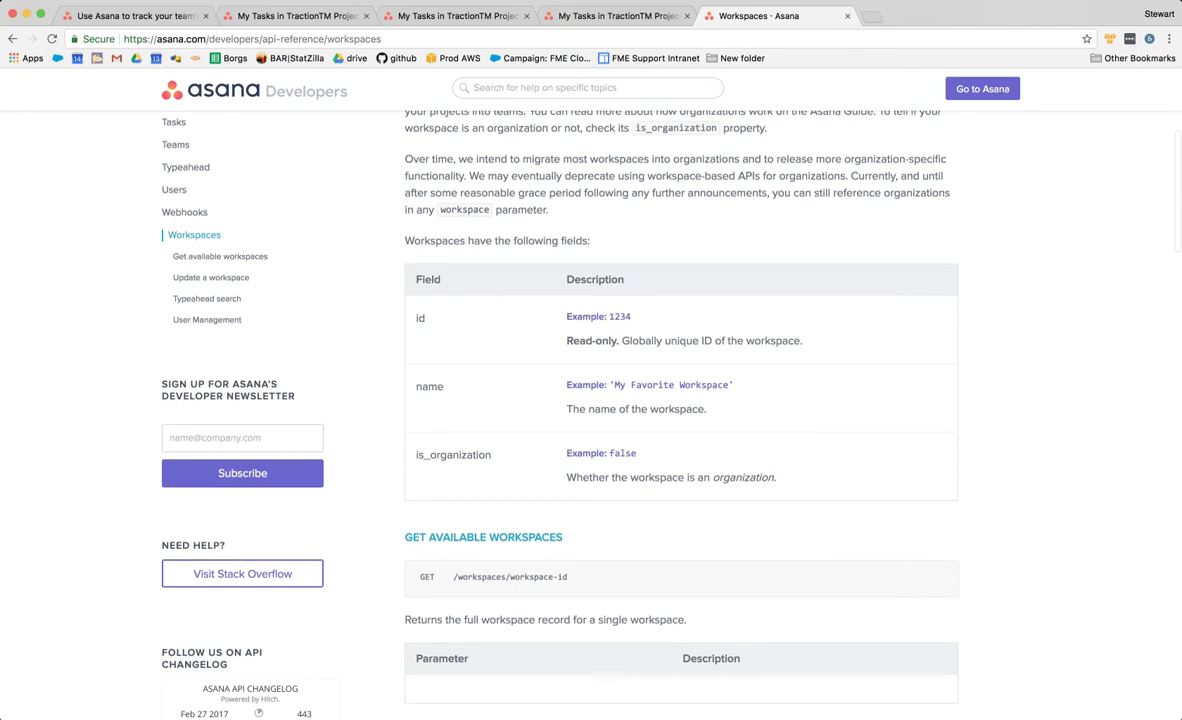
scroll(590, 415, down, 5)
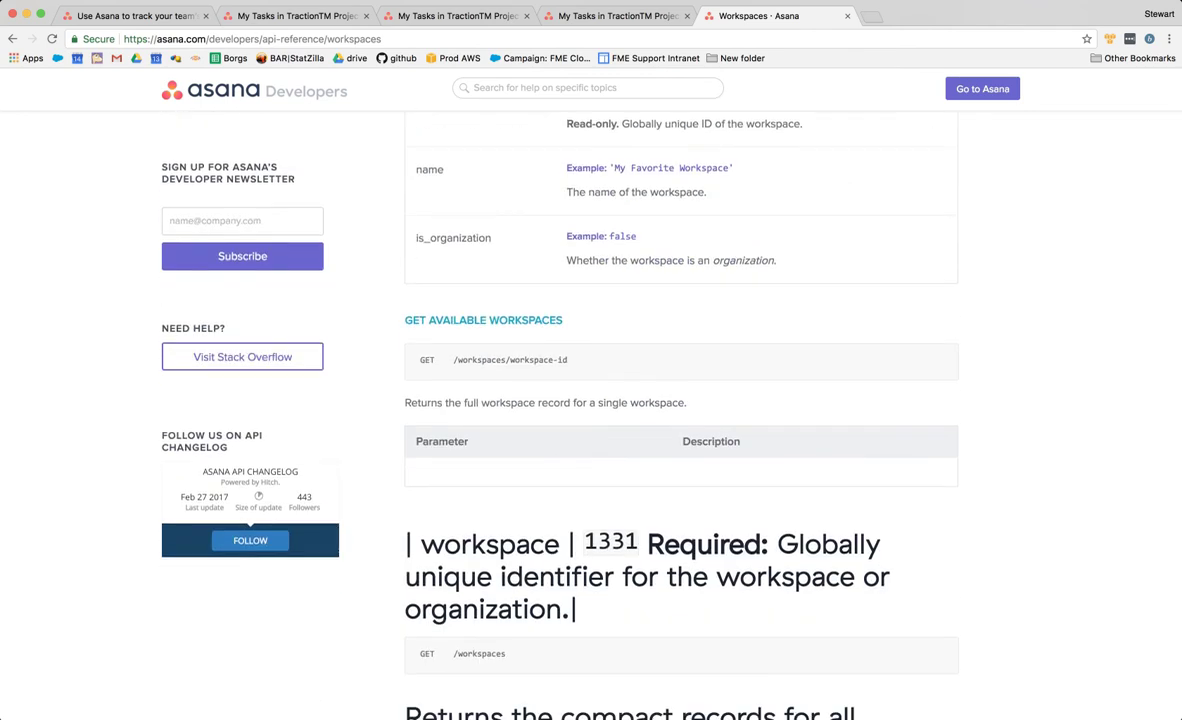
scroll(680, 415, down, 1)
drag(567, 303, 482, 303)
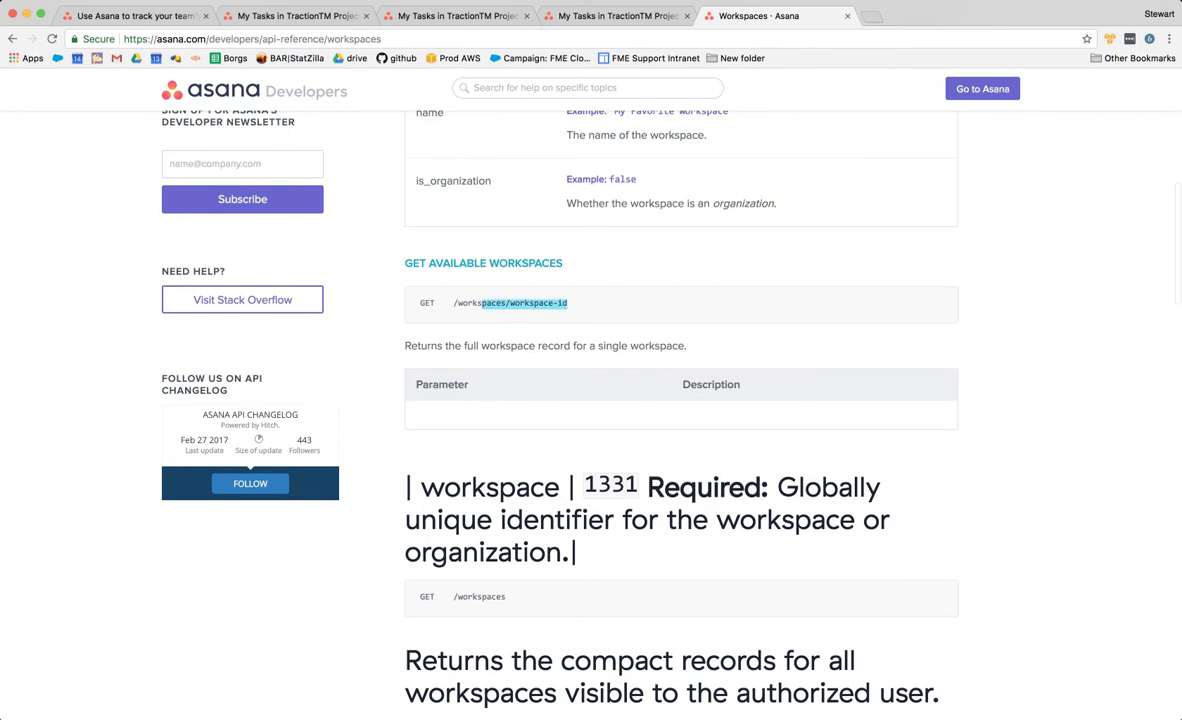
drag(506, 597, 453, 597)
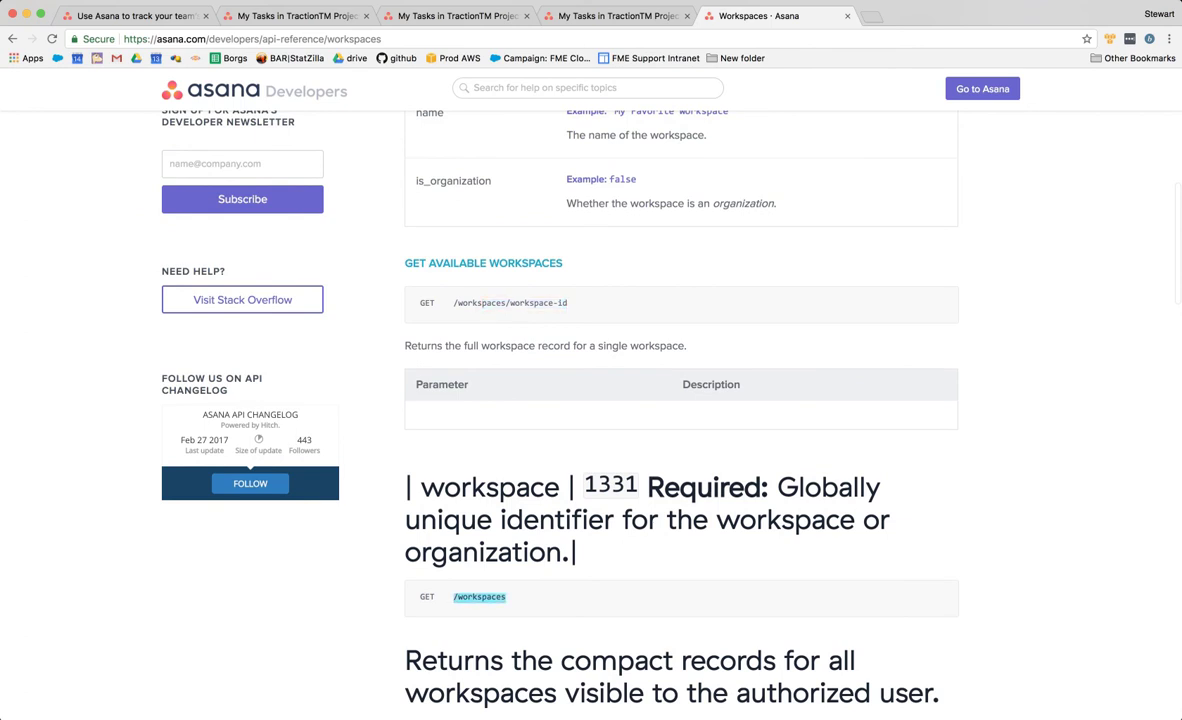
key(super+Tab)
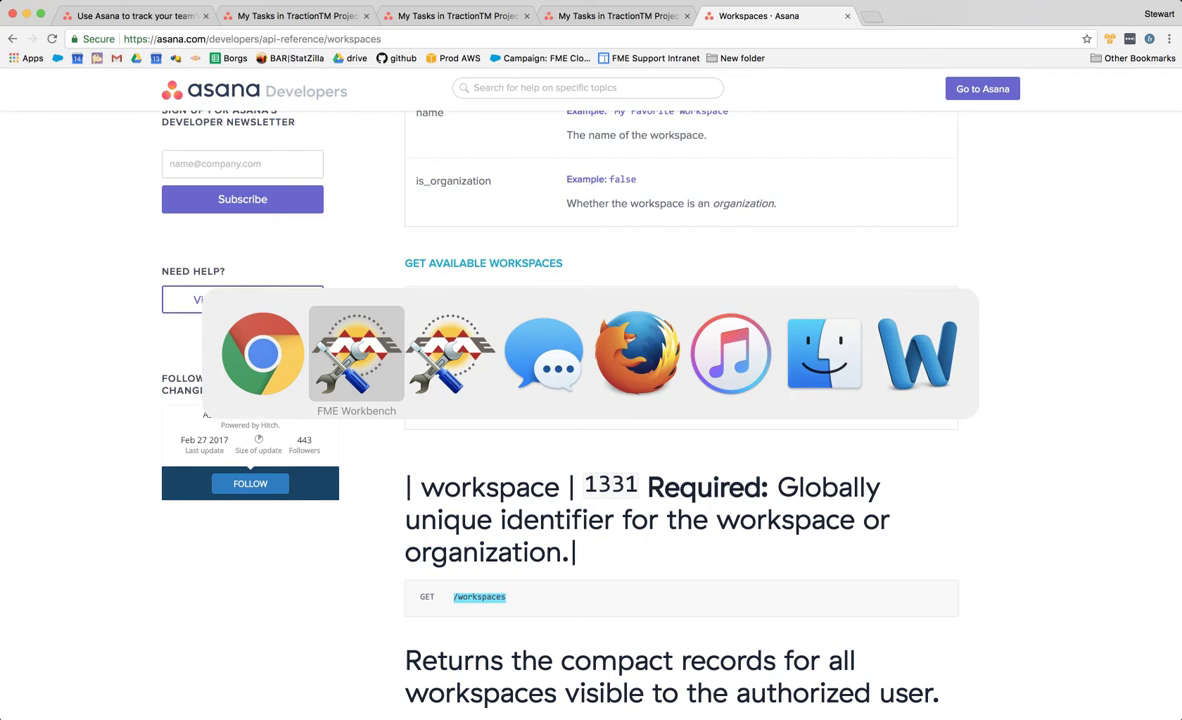
key(super+Tab)
key(super+Tab)
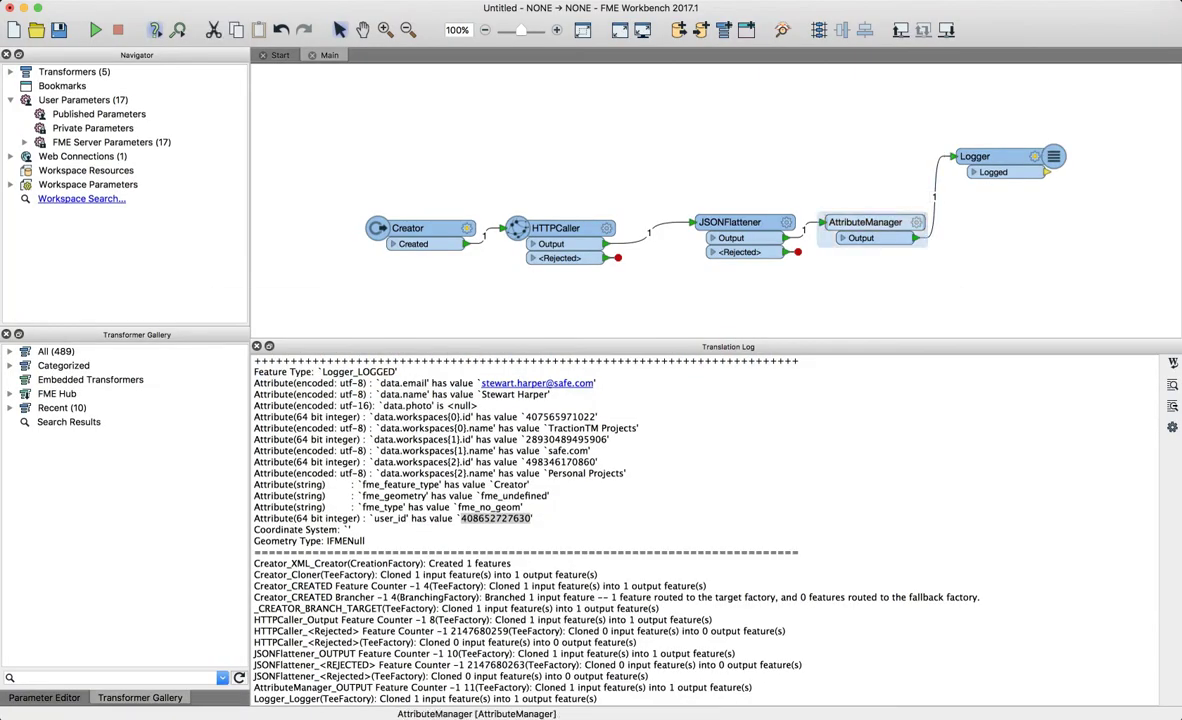
- Add a second HTTPCaller after AttributeManager and copy the Asana API base URL from the first
text(http)
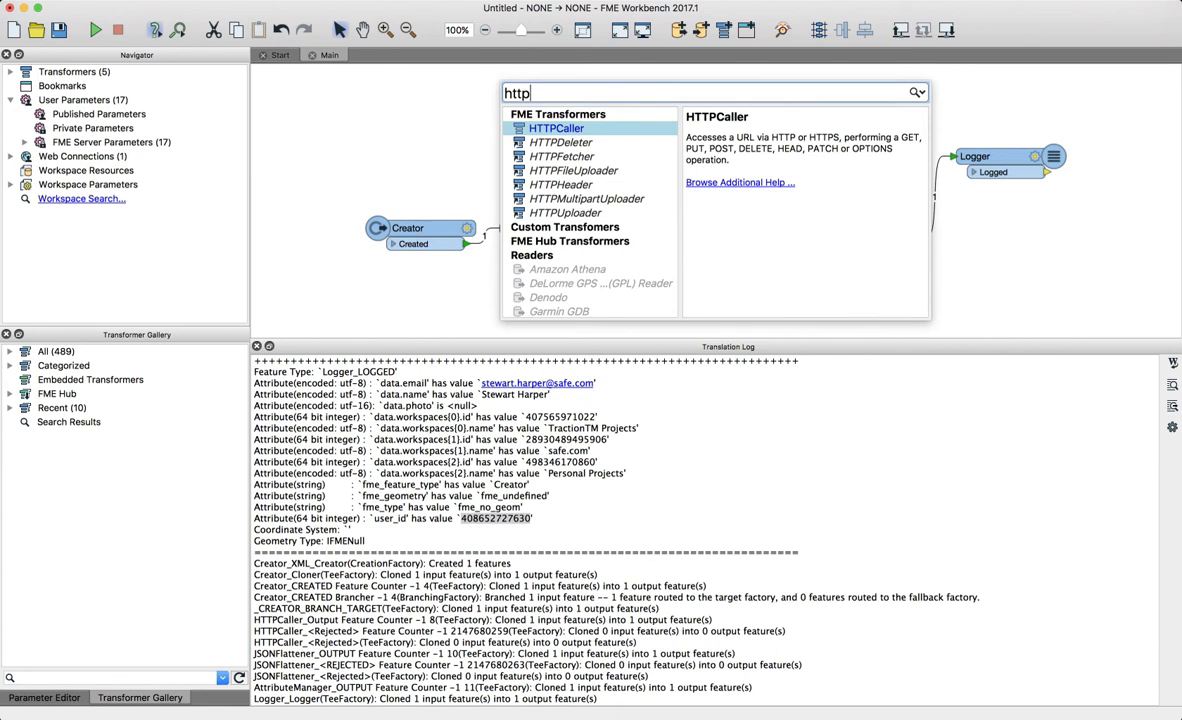
key(Return)
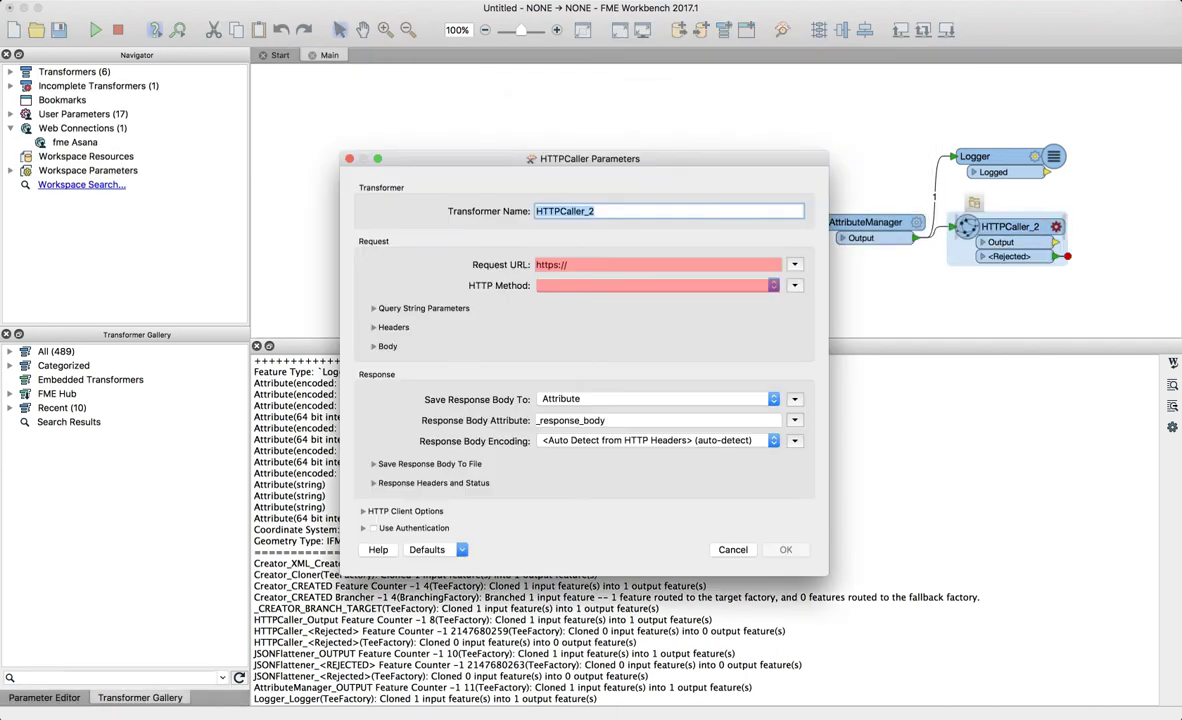
key(Escape)
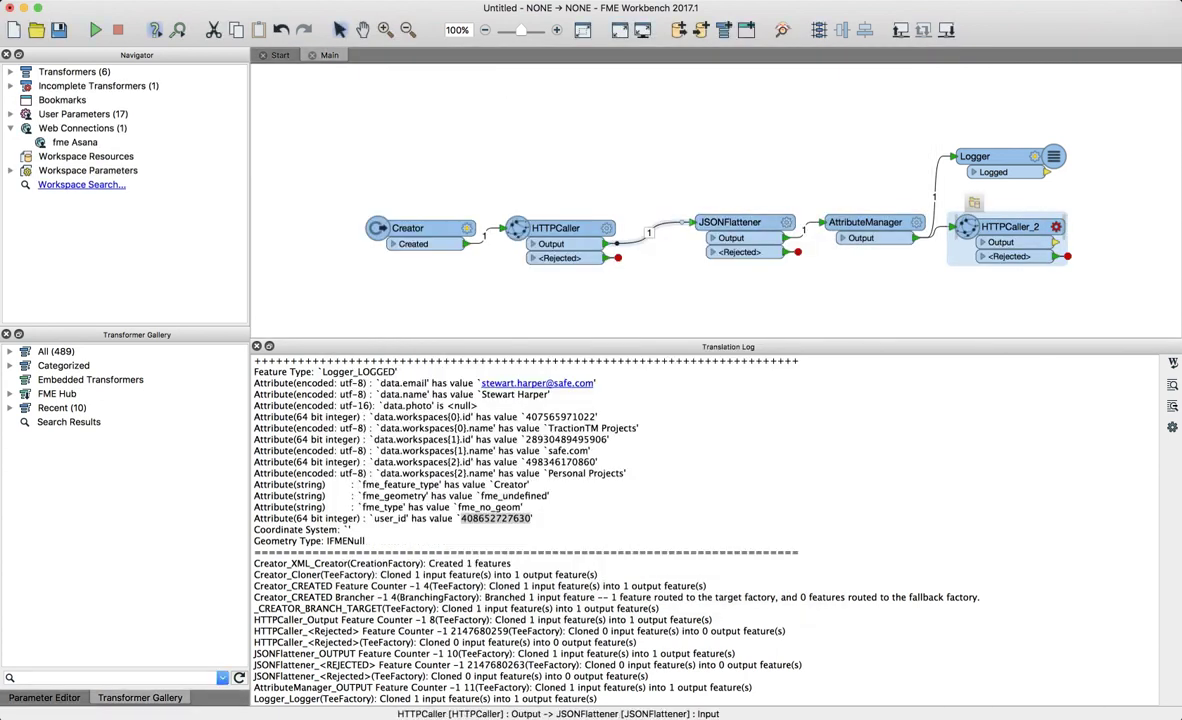
double_click(555, 228)
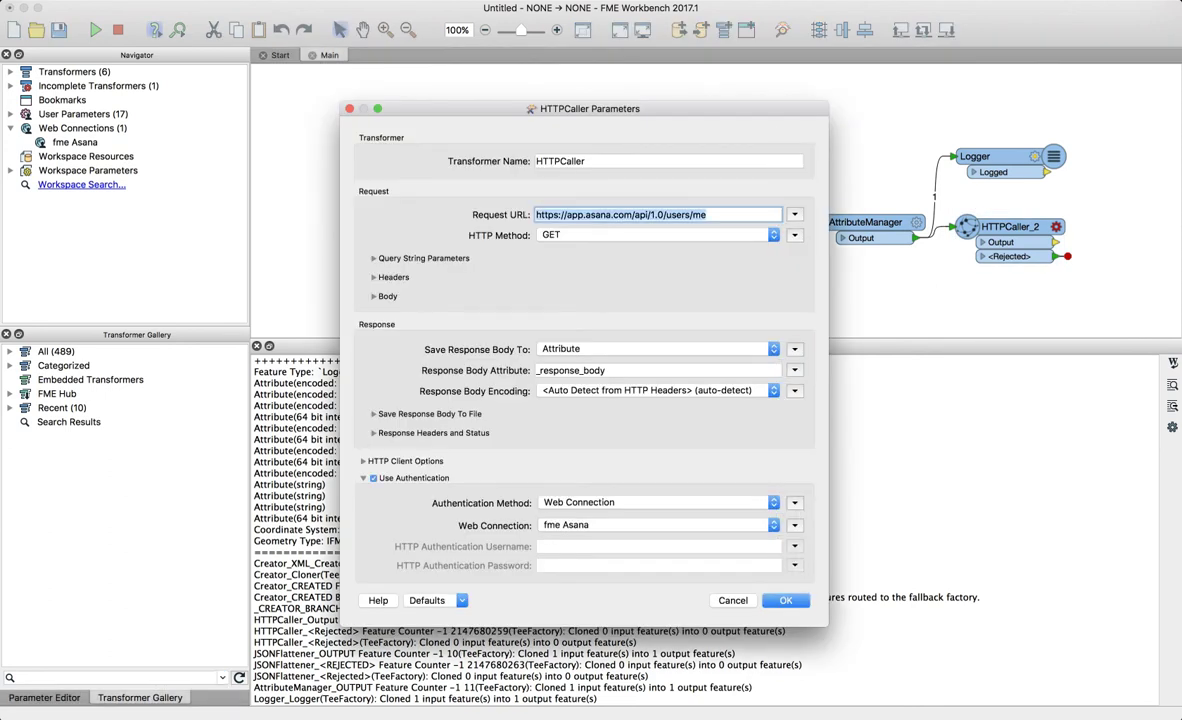
drag(663, 214, 536, 214)
key(super+c)
key(Escape)
double_click(1010, 227)
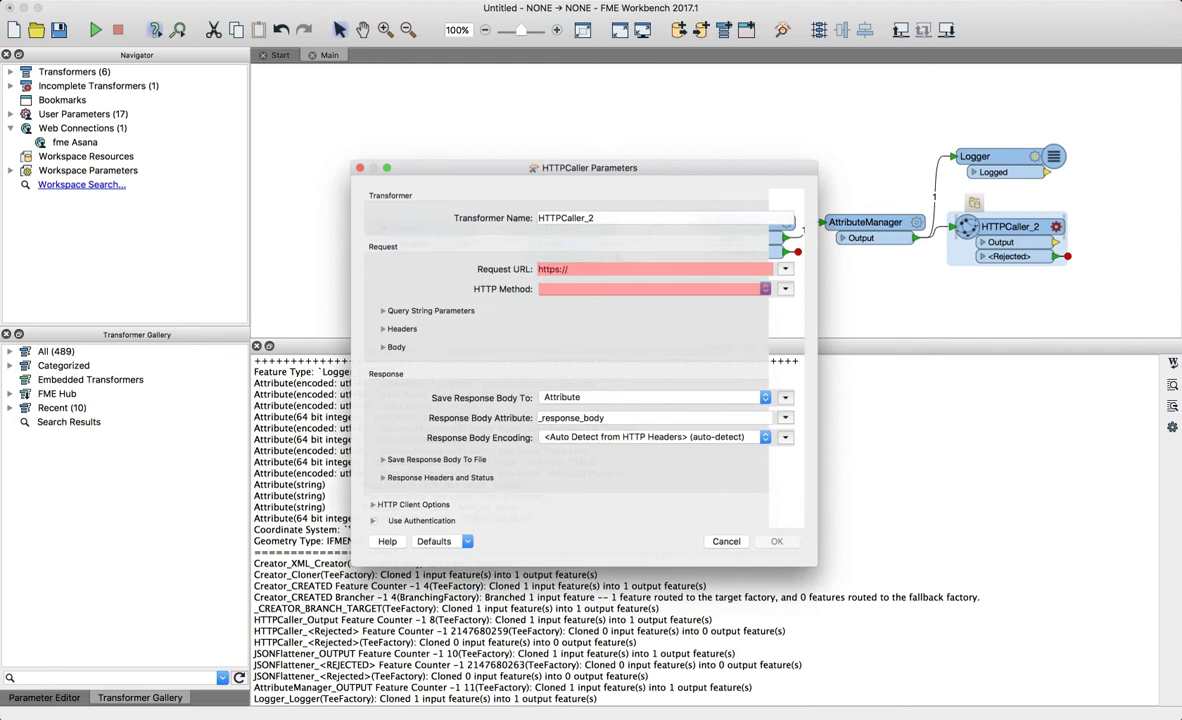
key(super+v)
text(/workspaces)
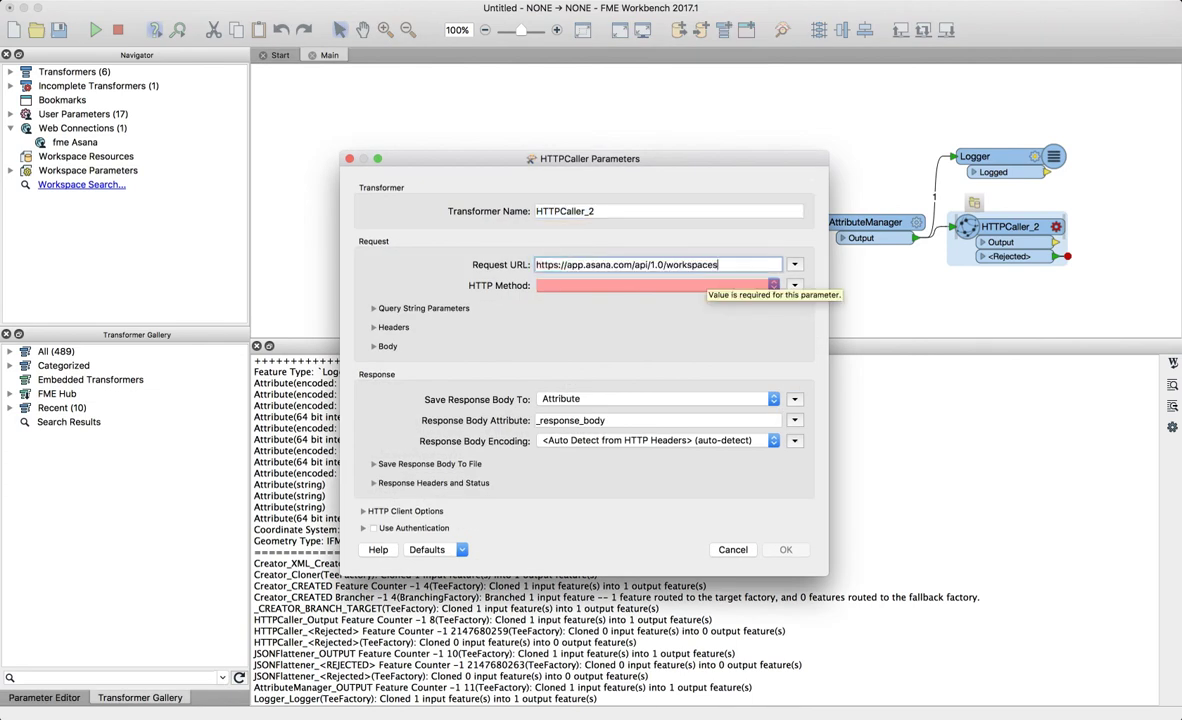
click(703, 285)
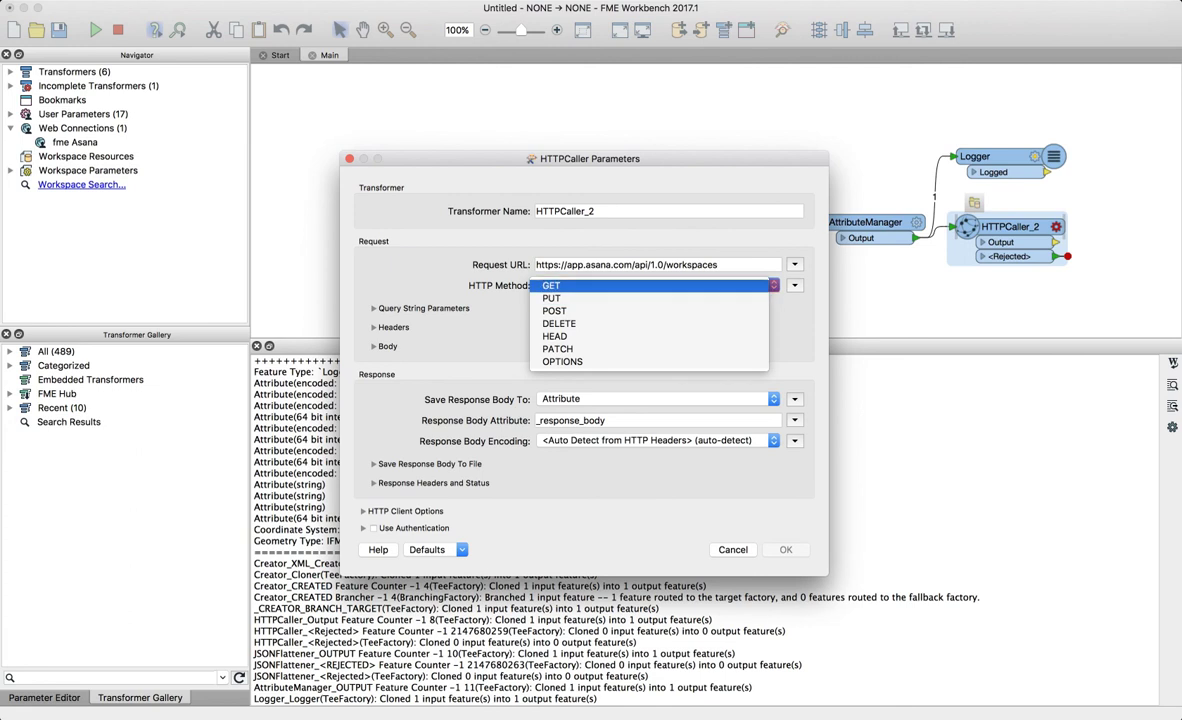
click(700, 285)
click(373, 528)
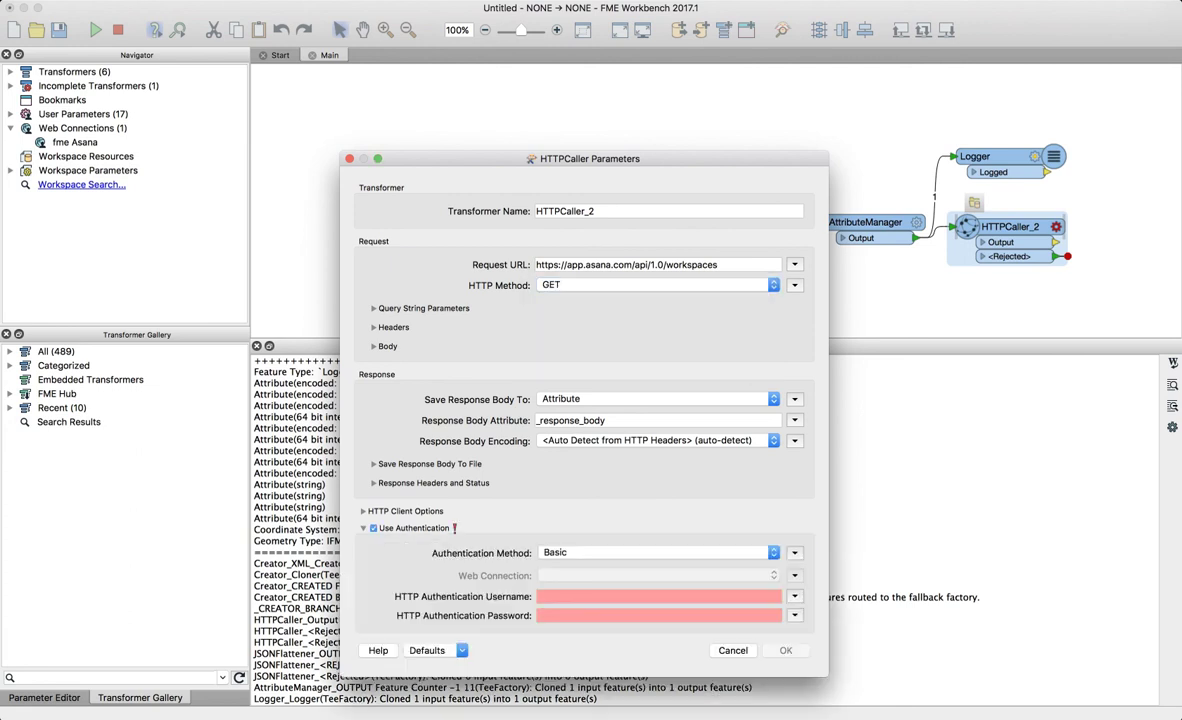
click(655, 552)
click(600, 590)
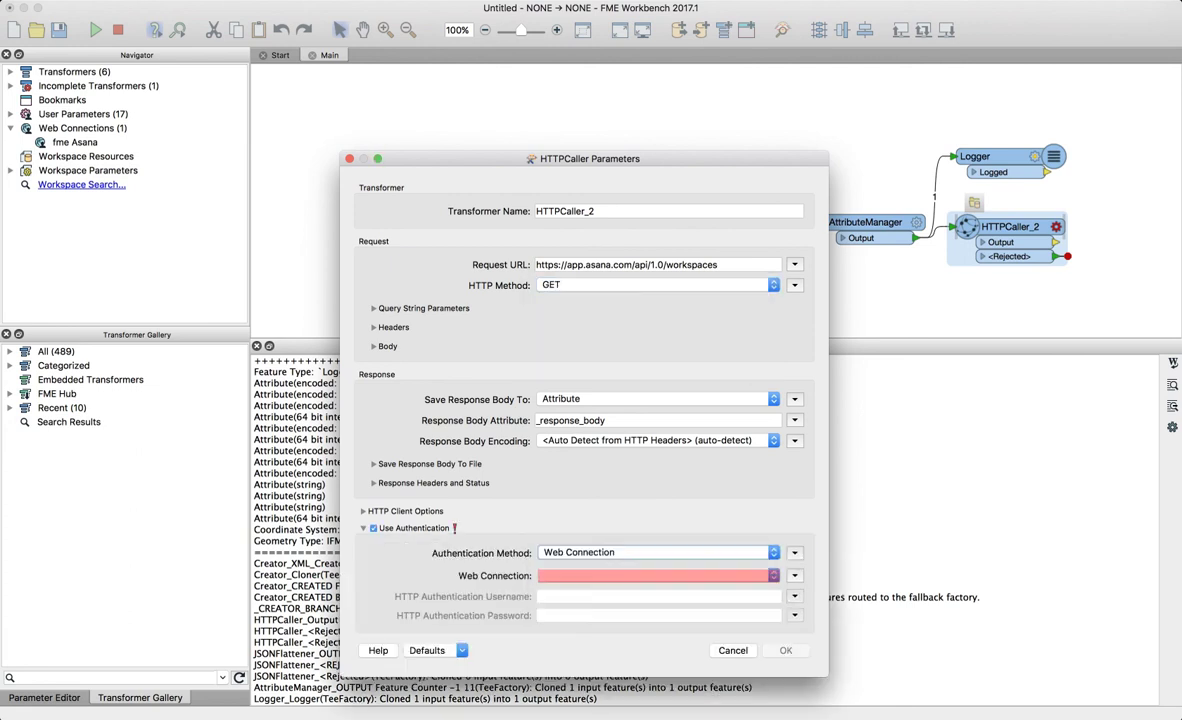
click(655, 575)
click(567, 525)
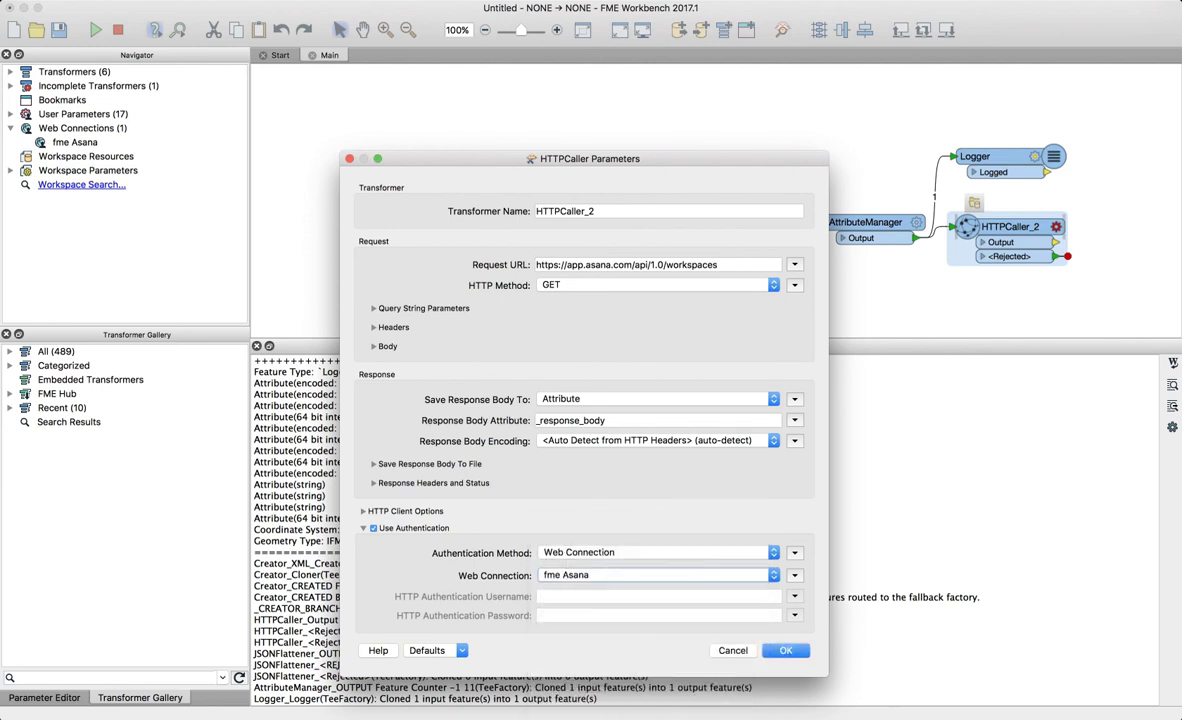
click(786, 650)
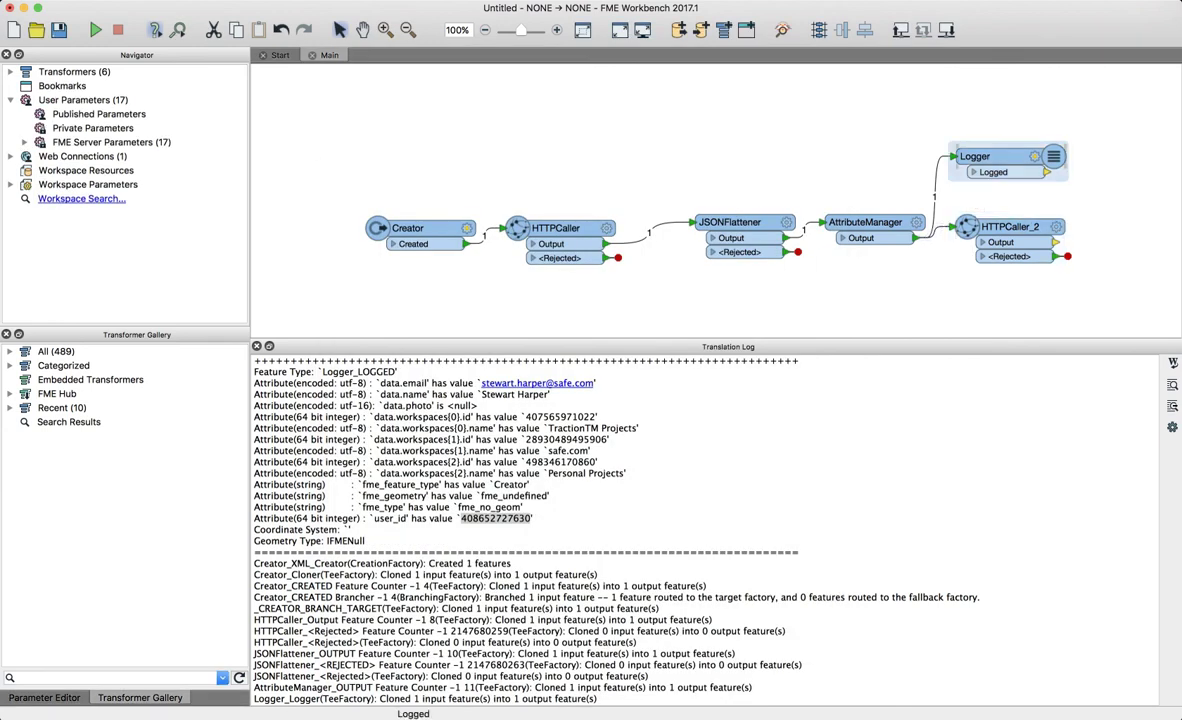
- Delete the old Logger and attach a new Logger to HTTPCaller_2's output
key(Delete)
right_click(1054, 243)
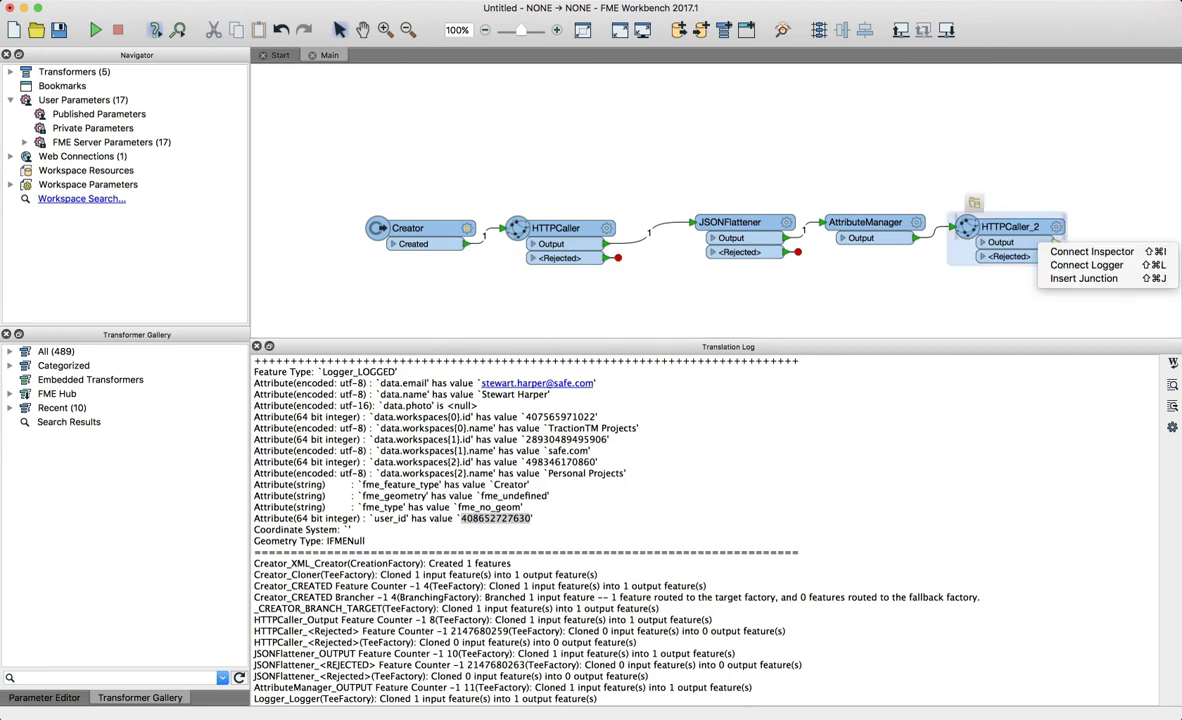
click(1087, 265)
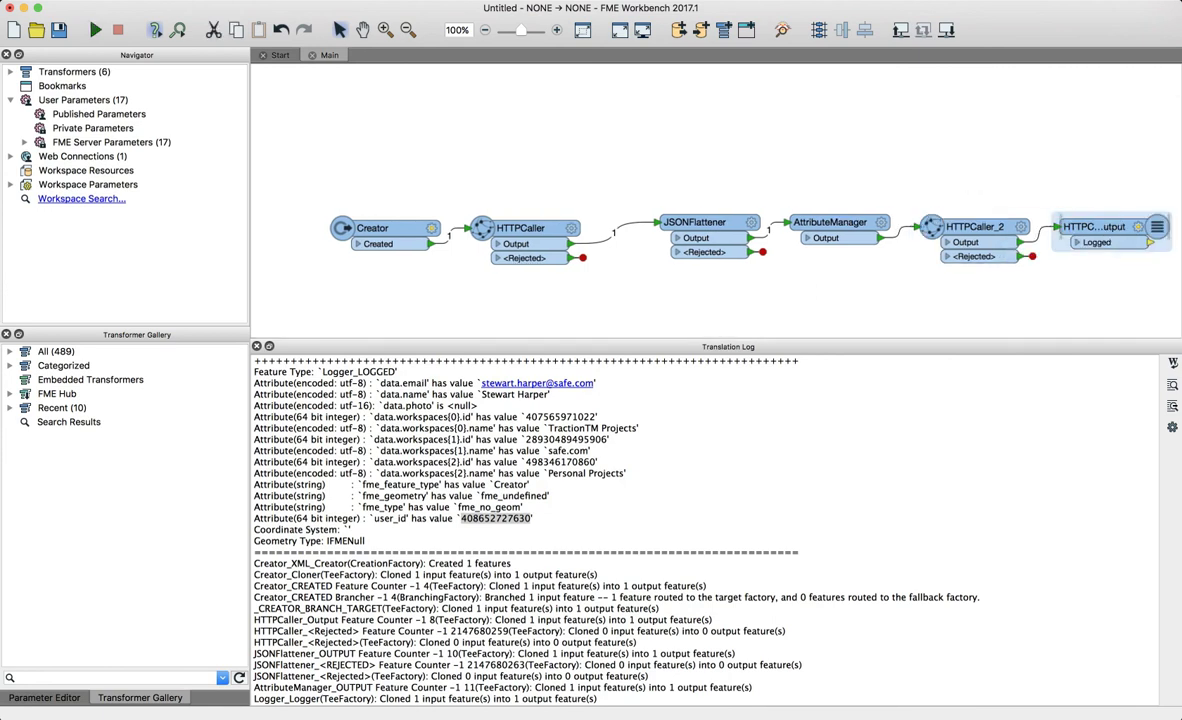
- Run the workspace, check the workspace ids in HTTPCaller_2's _response_body, then switch to the browser
click(95, 30)
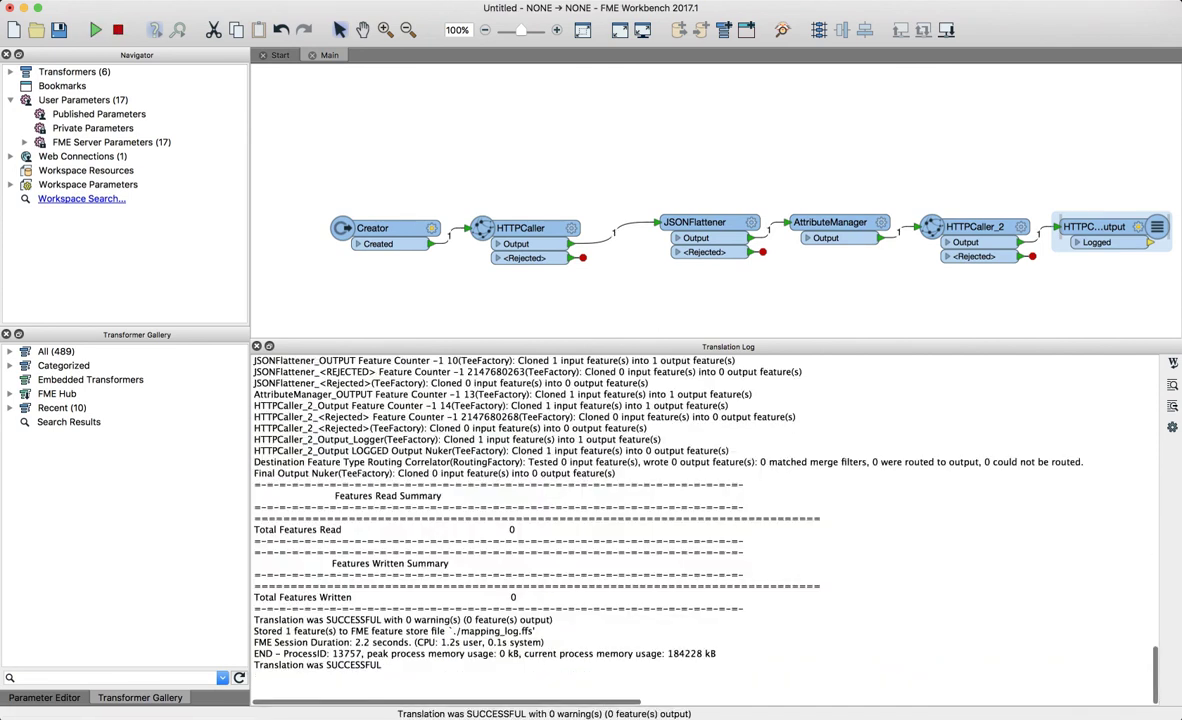
scroll(700, 520, up, 10)
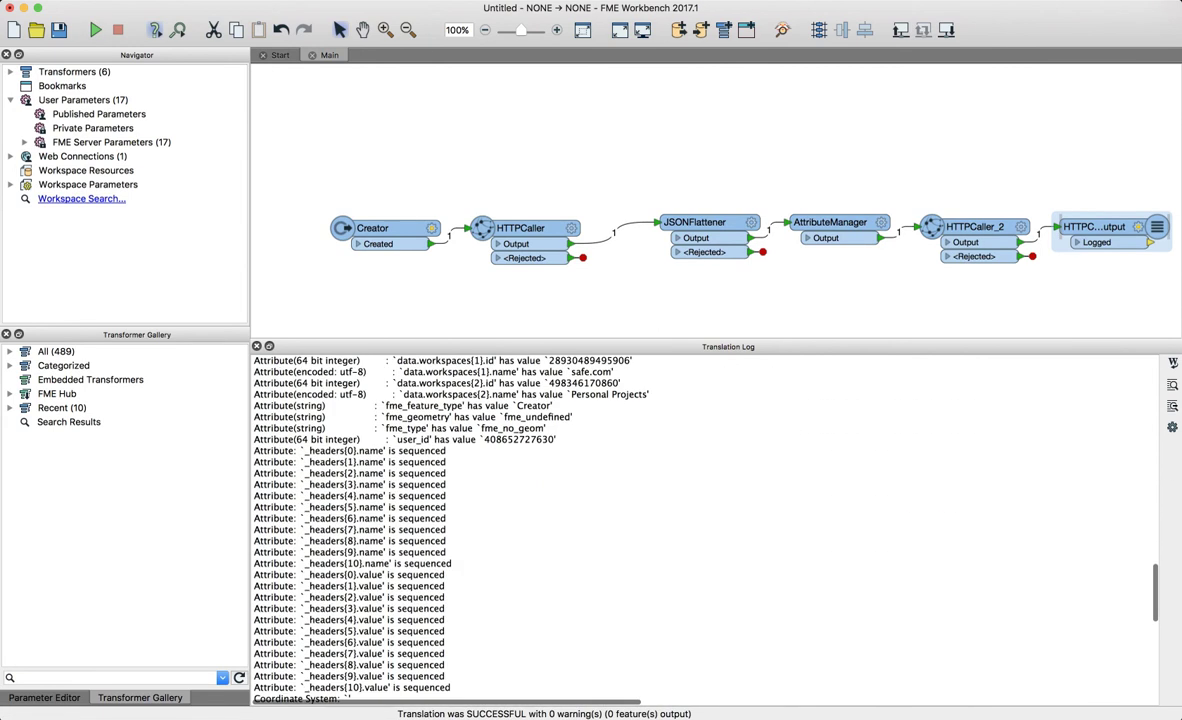
scroll(700, 520, up, 5)
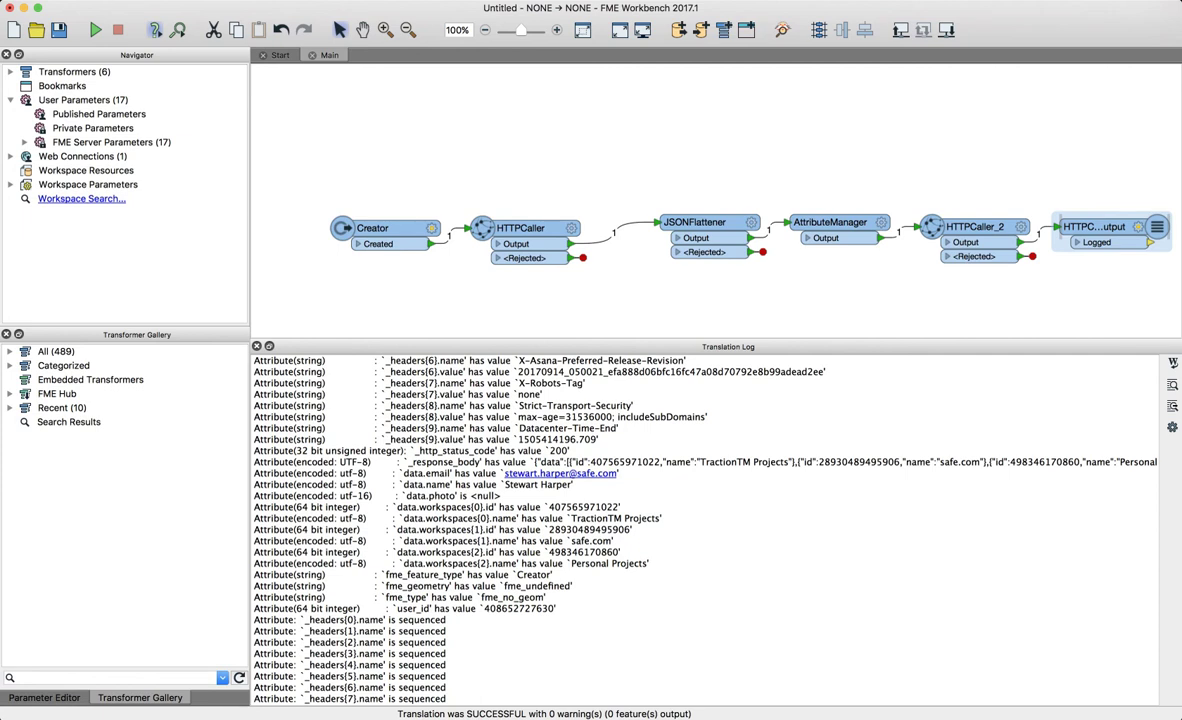
drag(484, 462, 614, 462)
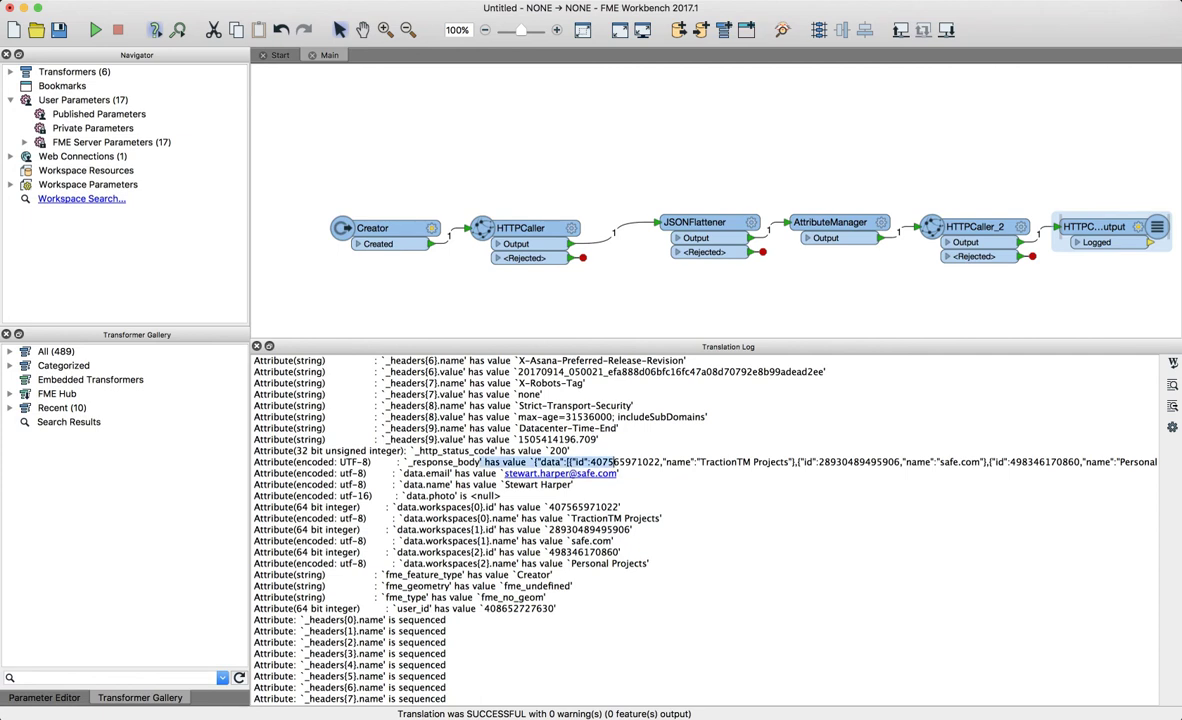
scroll(660, 500, right, 3)
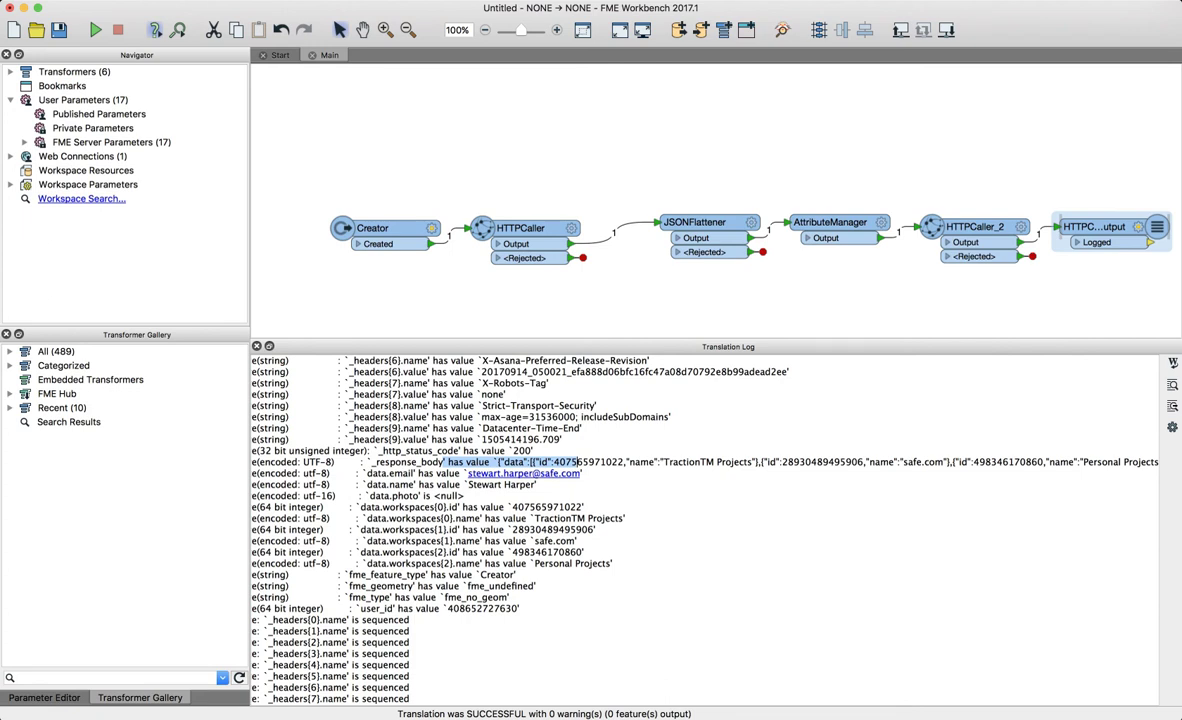
scroll(660, 530, right, 4)
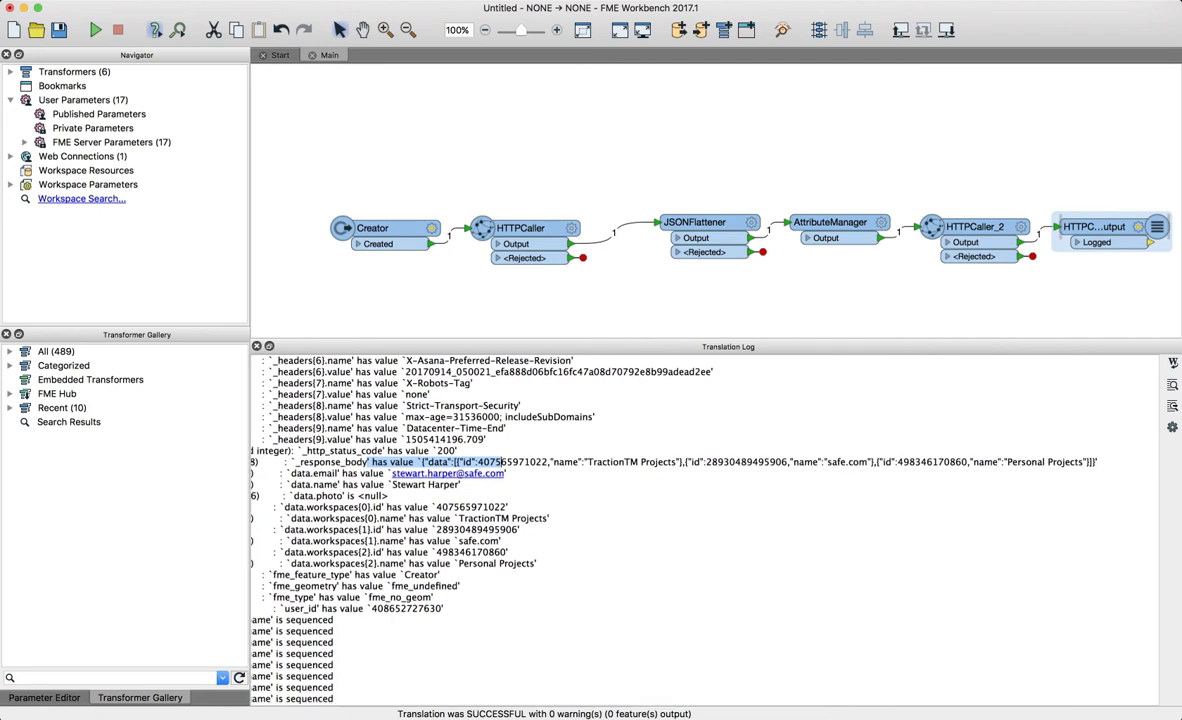
click(587, 462)
drag(677, 462, 549, 462)
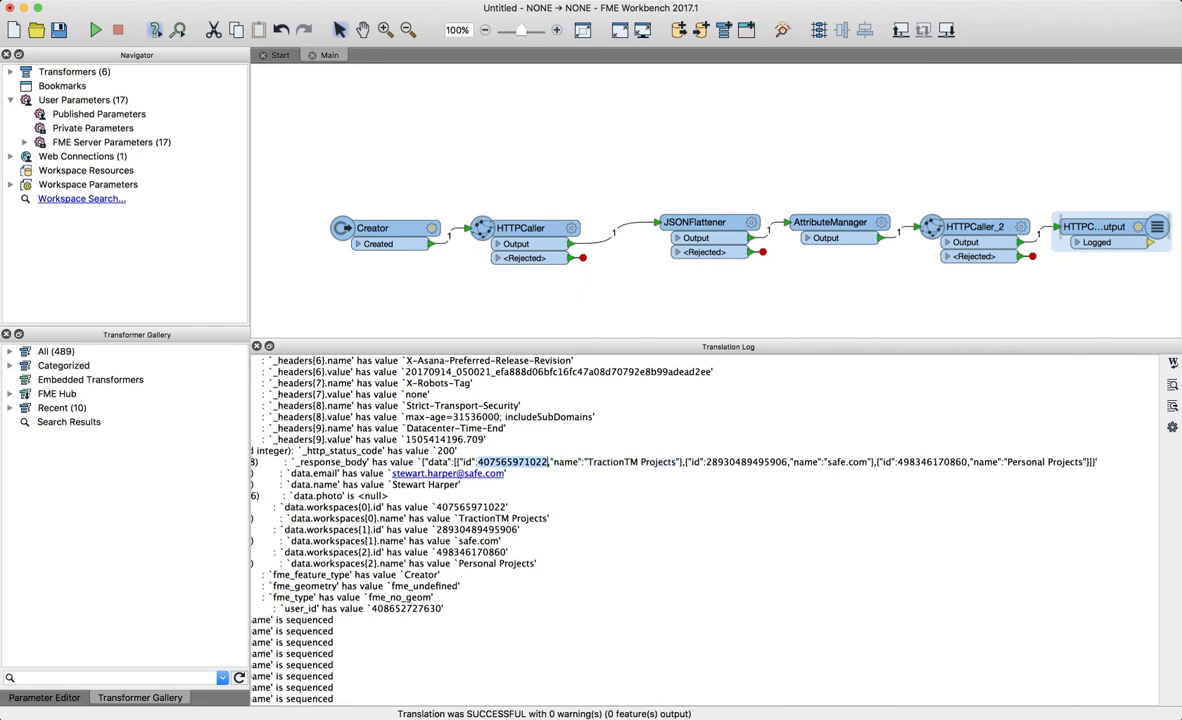
key(super+Tab)
key(super+Tab)
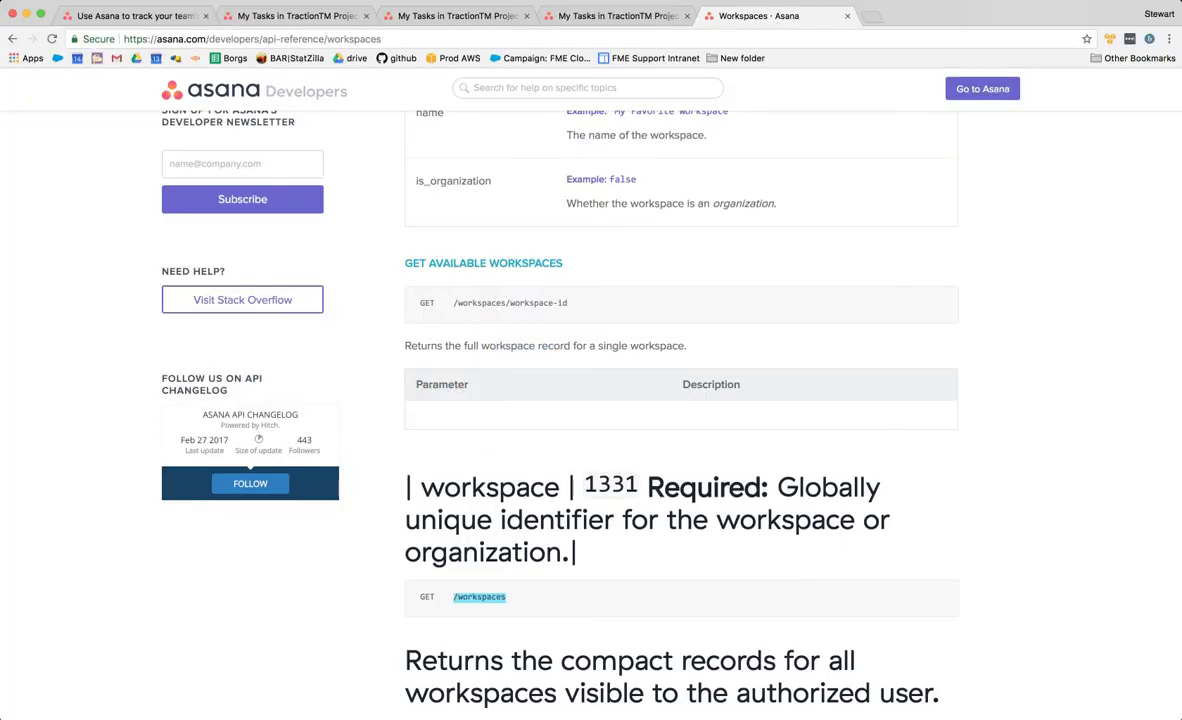
- Open the Tasks API reference at Create a Task and note the example assignee and workspace ids
scroll(549, 462, up, 6)
scroll(549, 462, down, 1)
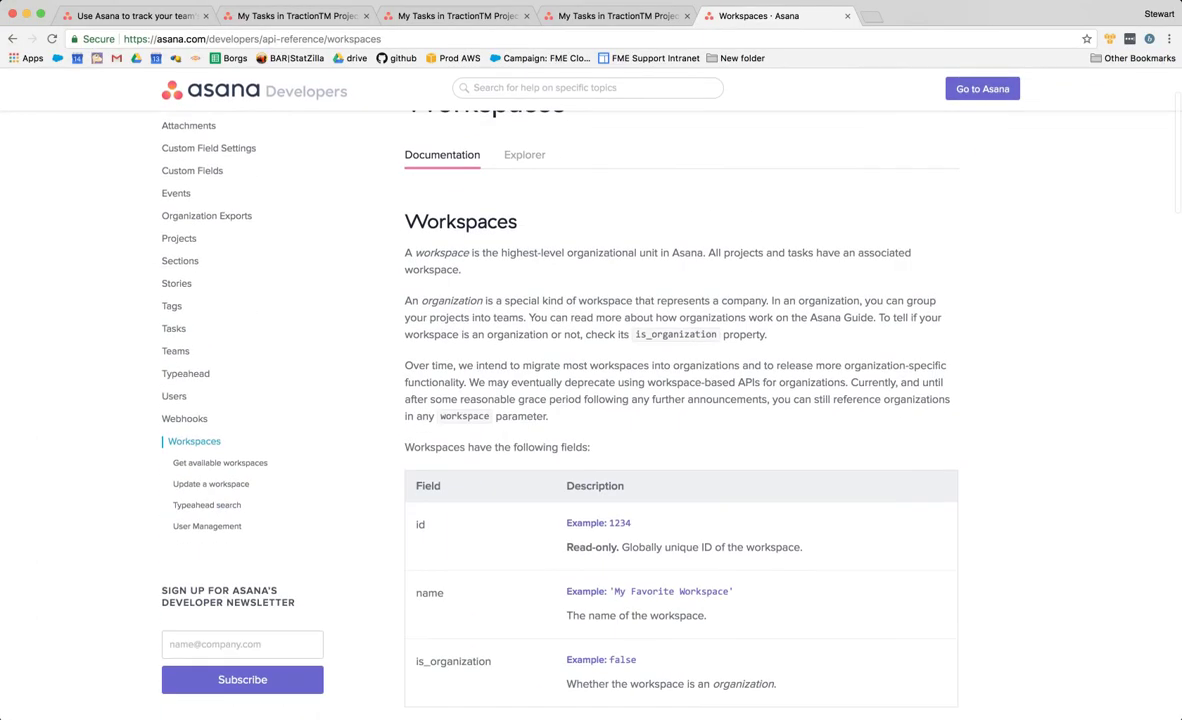
click(174, 328)
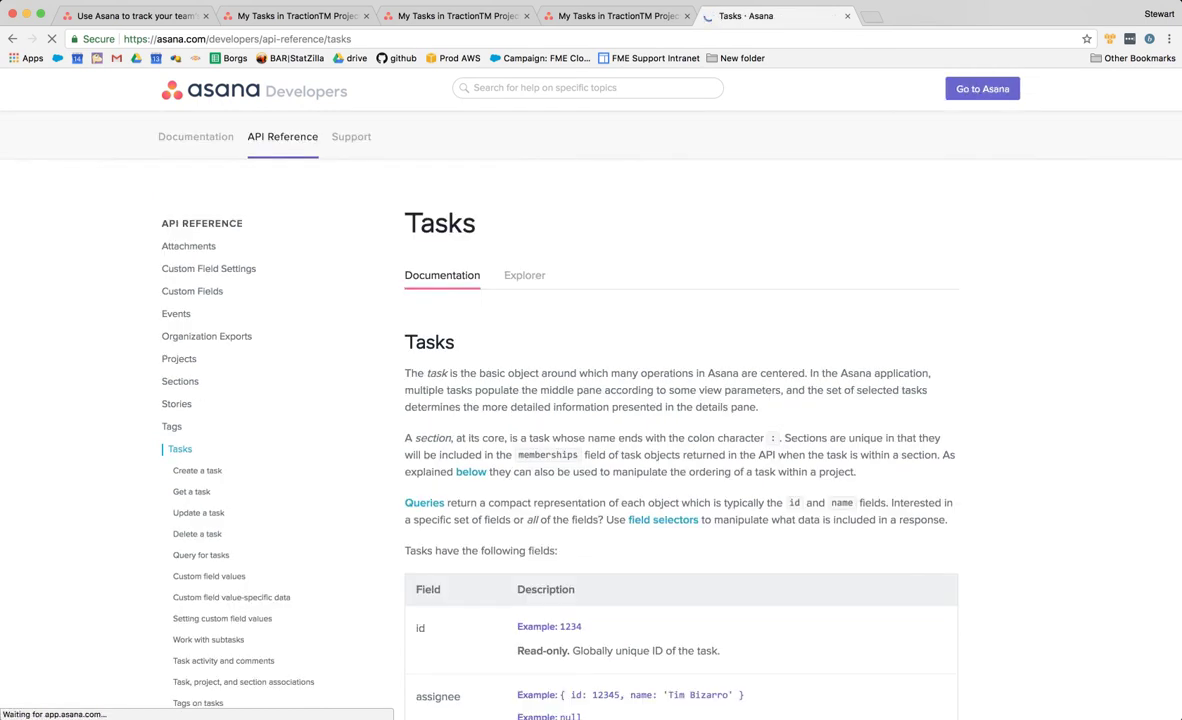
click(195, 435)
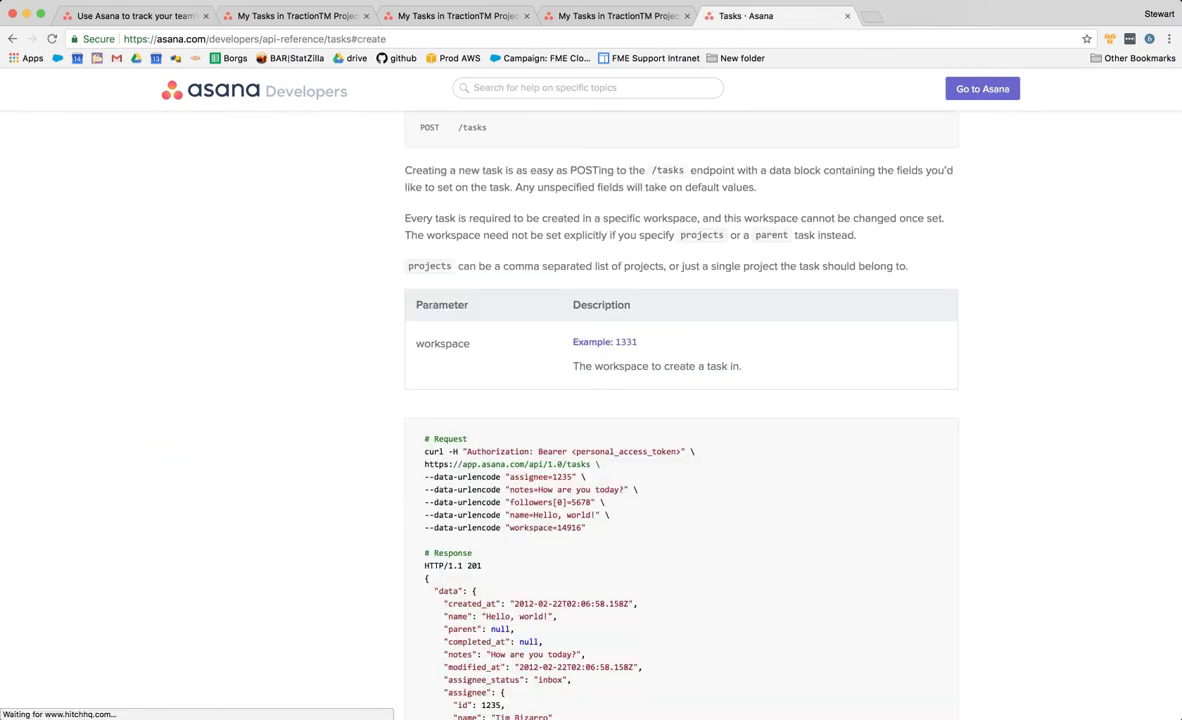
scroll(681, 415, up, 2)
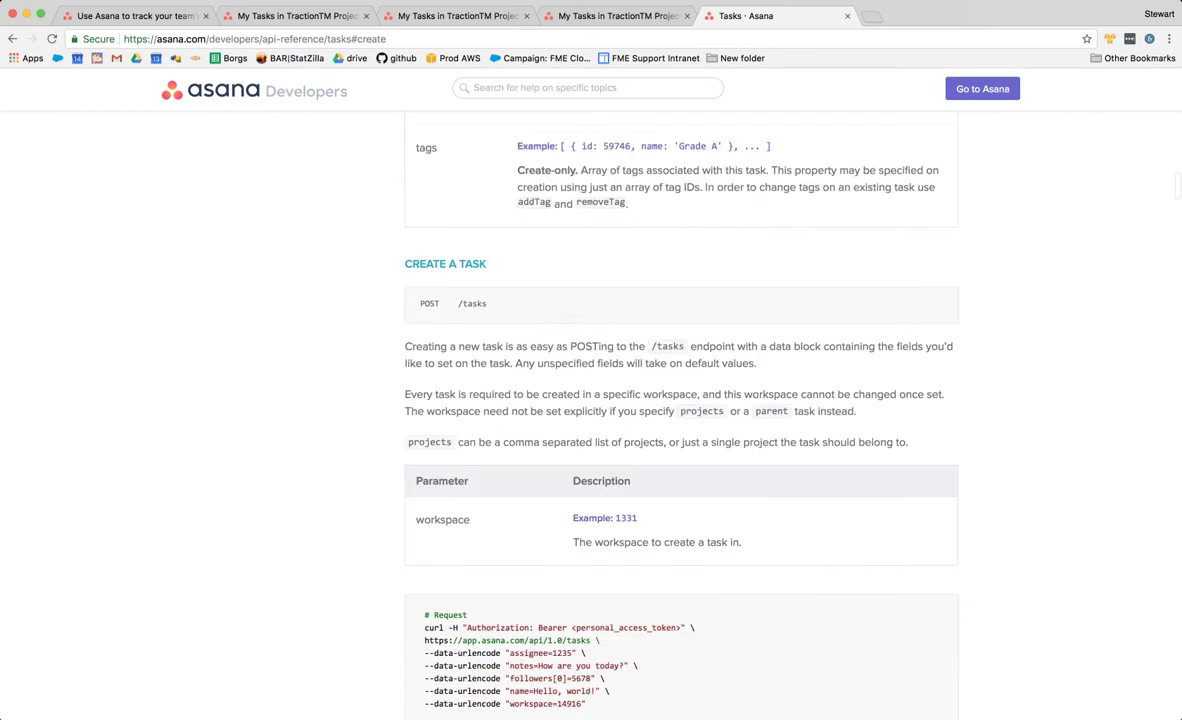
scroll(681, 415, down, 2)
double_click(562, 447)
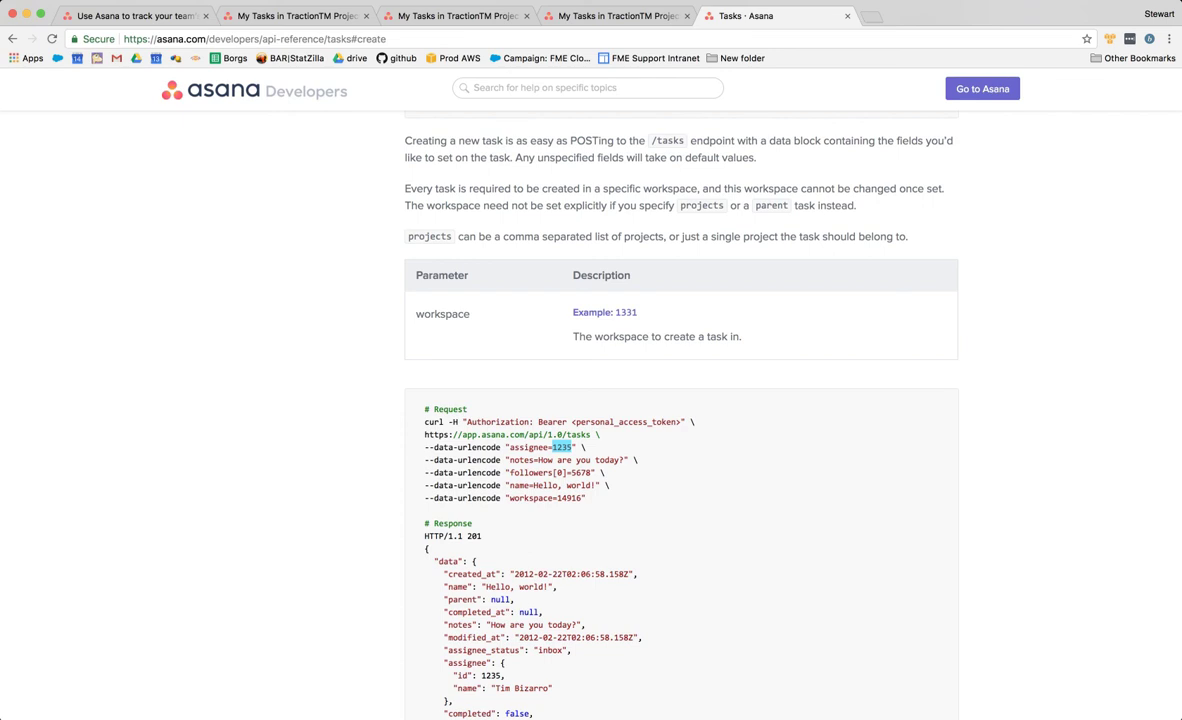
double_click(569, 498)
- Highlight the POST /tasks endpoint and switch back to FME Workbench
scroll(680, 400, up, 5)
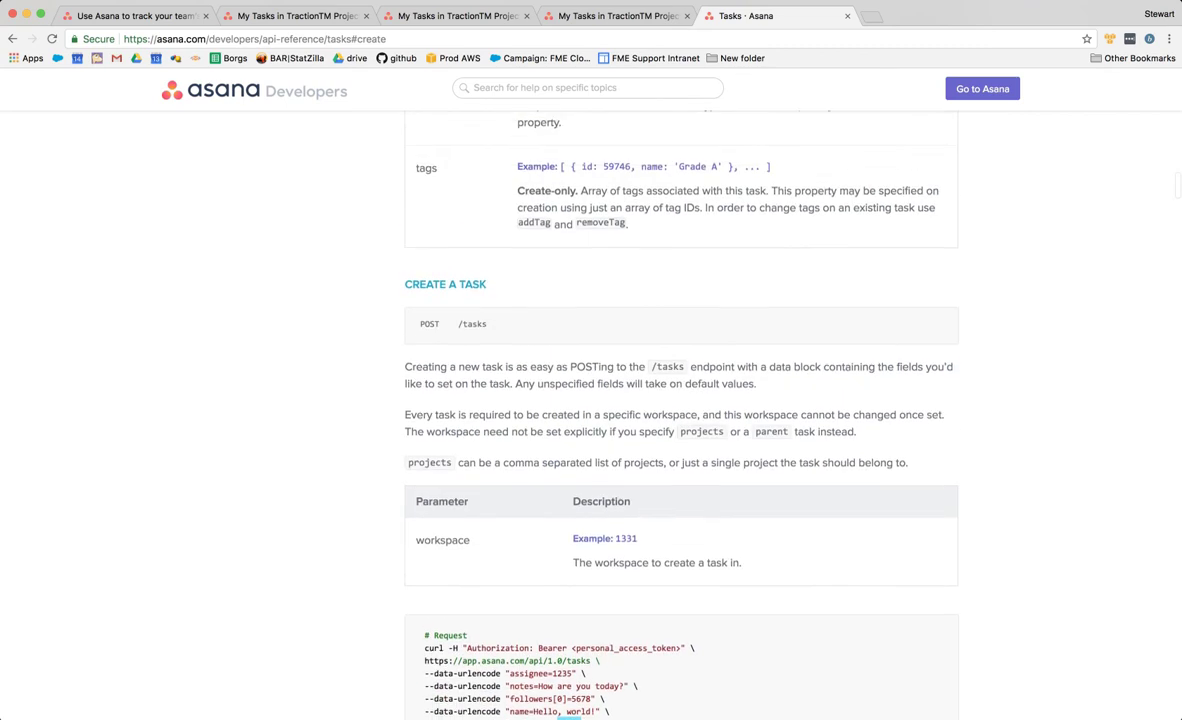
scroll(680, 400, down, 2)
double_click(429, 250)
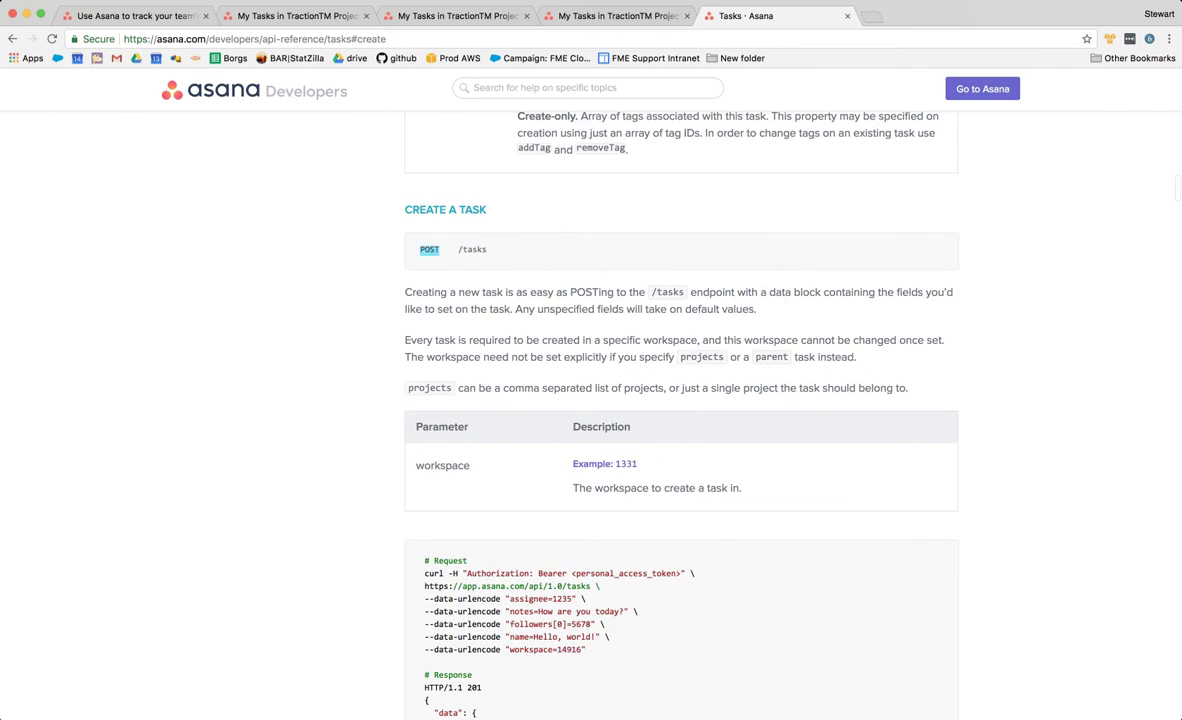
drag(488, 250, 419, 250)
key(super+Tab)
key(super+Tab)
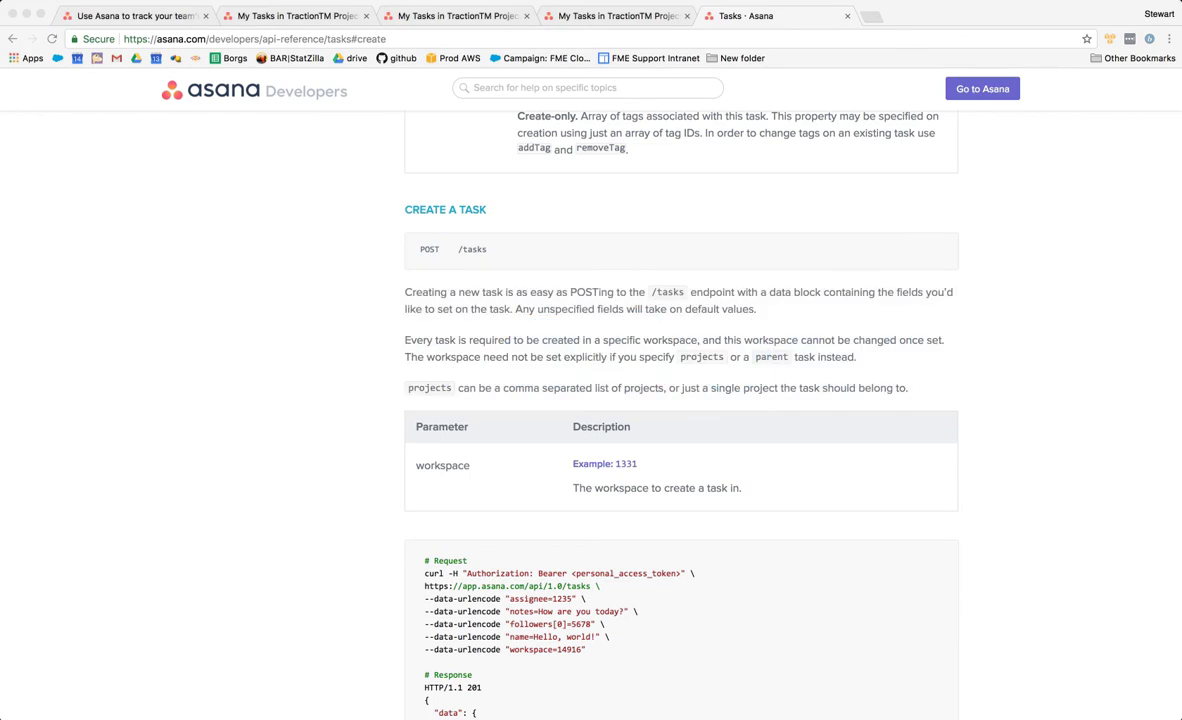
key(super+Tab)
key(super+Tab)
scroll(716, 200, down, 1)
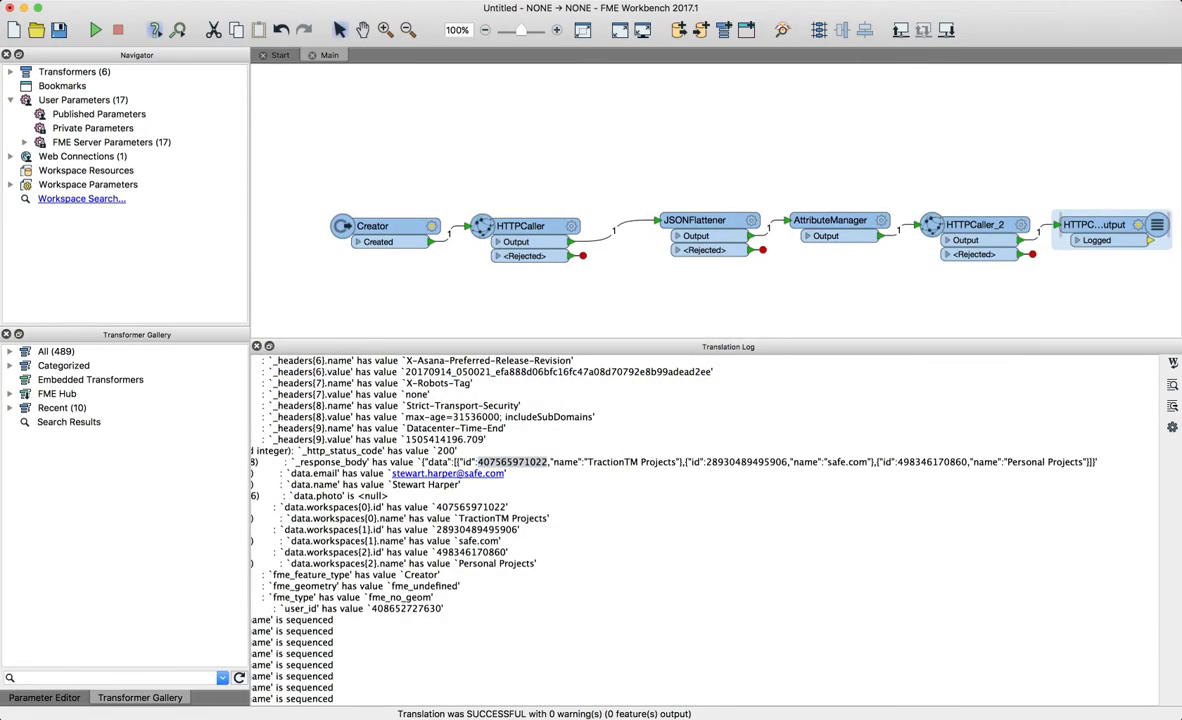
double_click(945, 224)
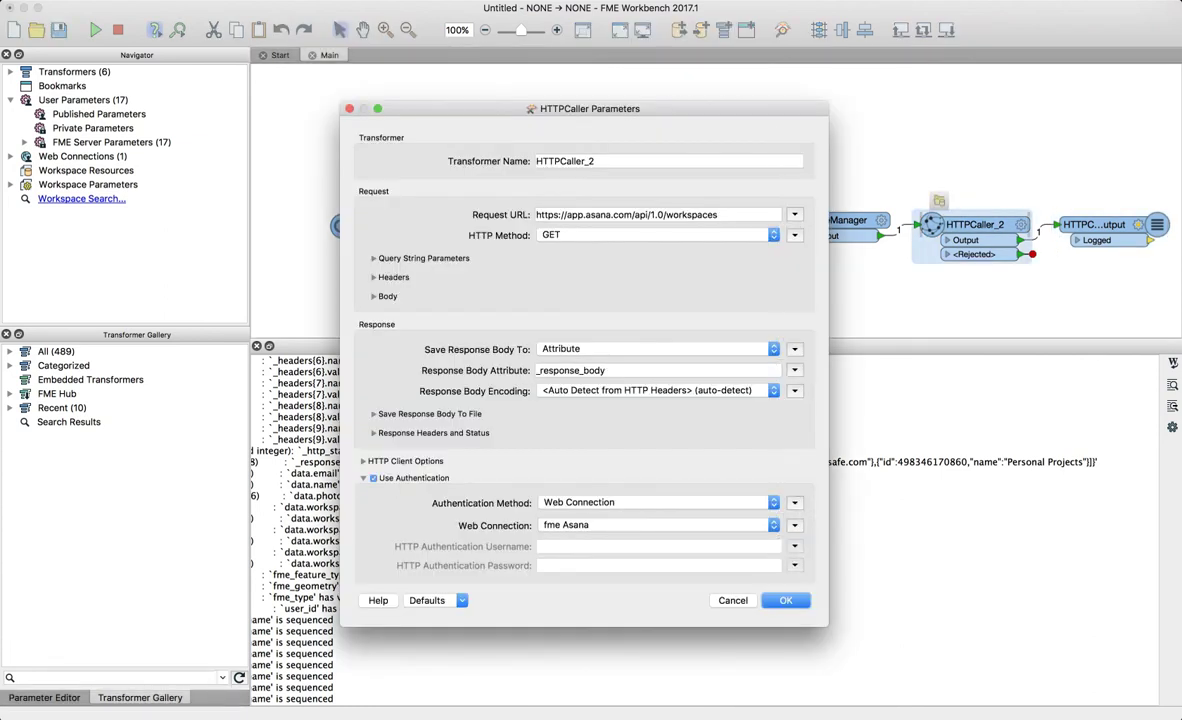
key(Escape)
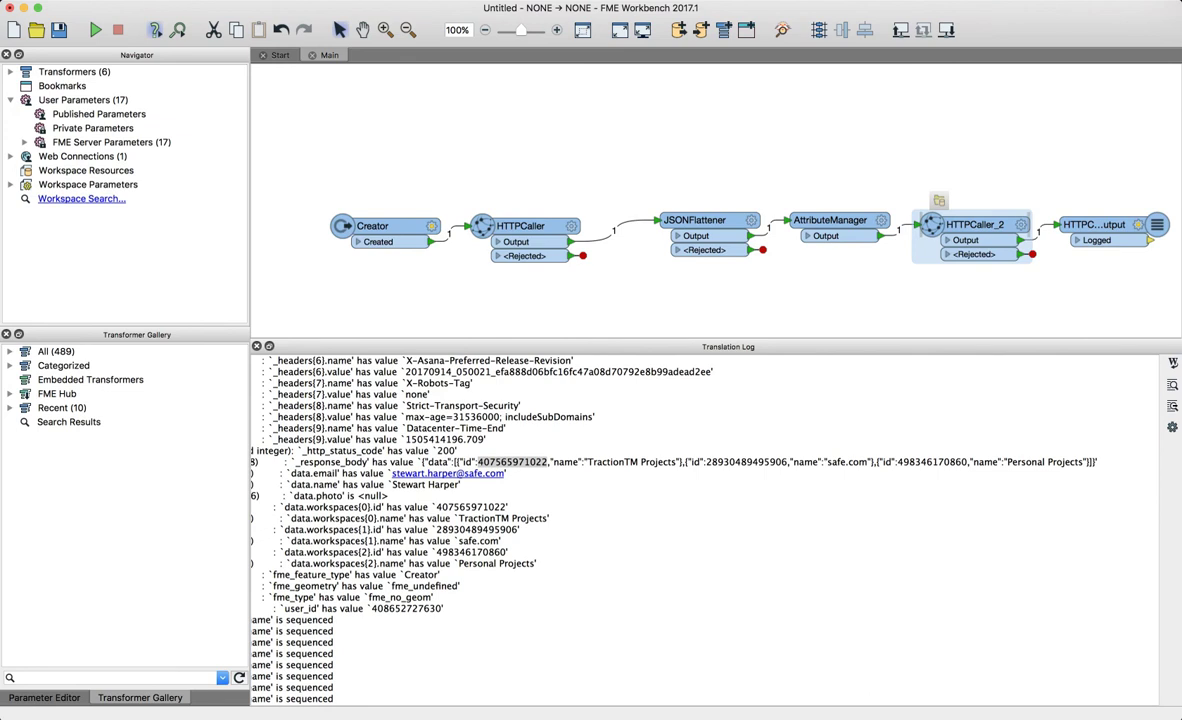
triple_click(525, 462)
click(525, 462)
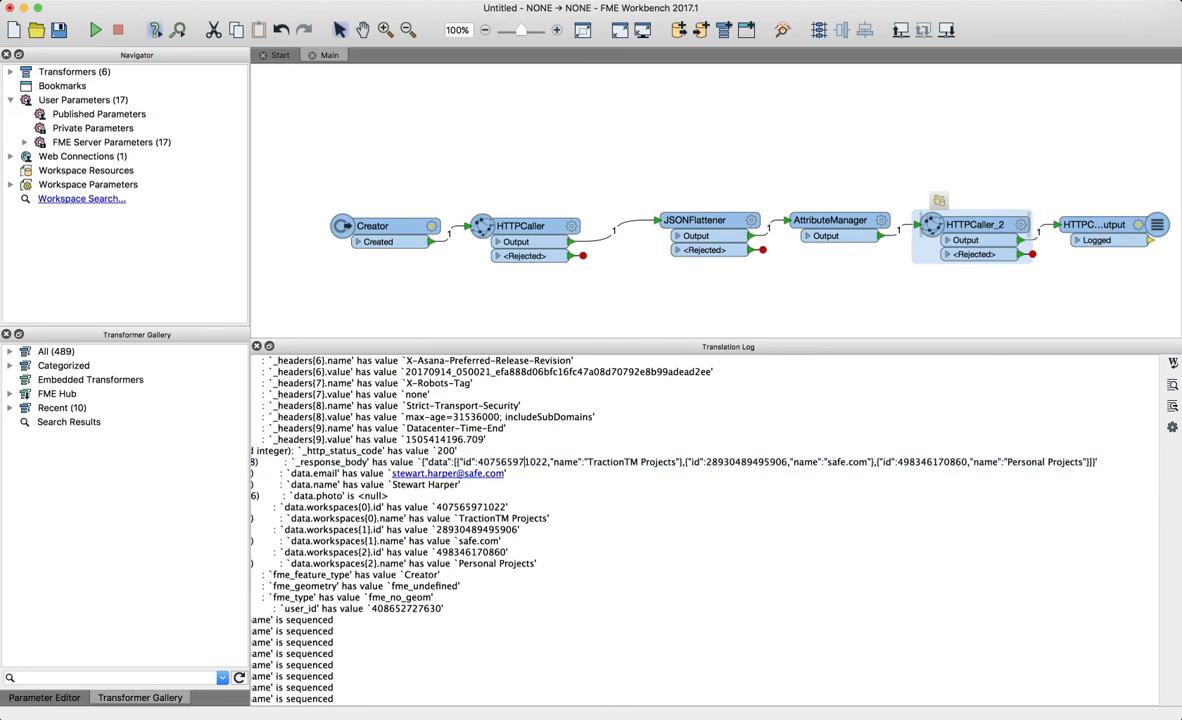
drag(459, 462, 554, 462)
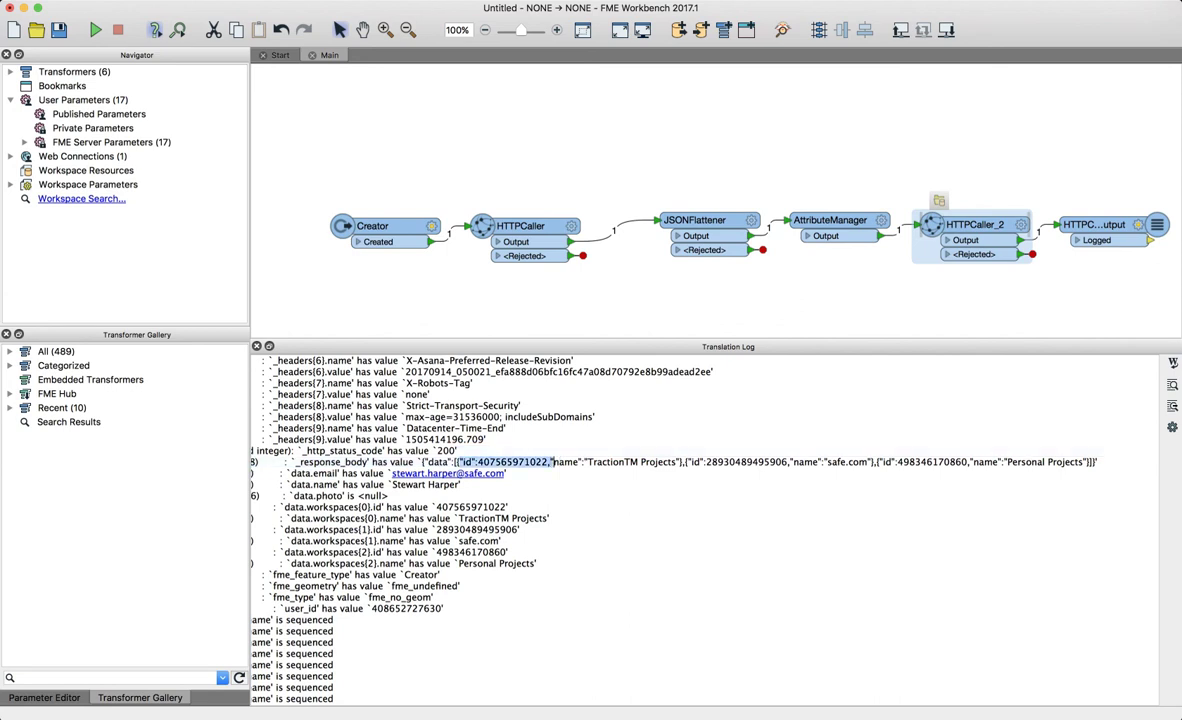
click(553, 462)
key(super+Tab)
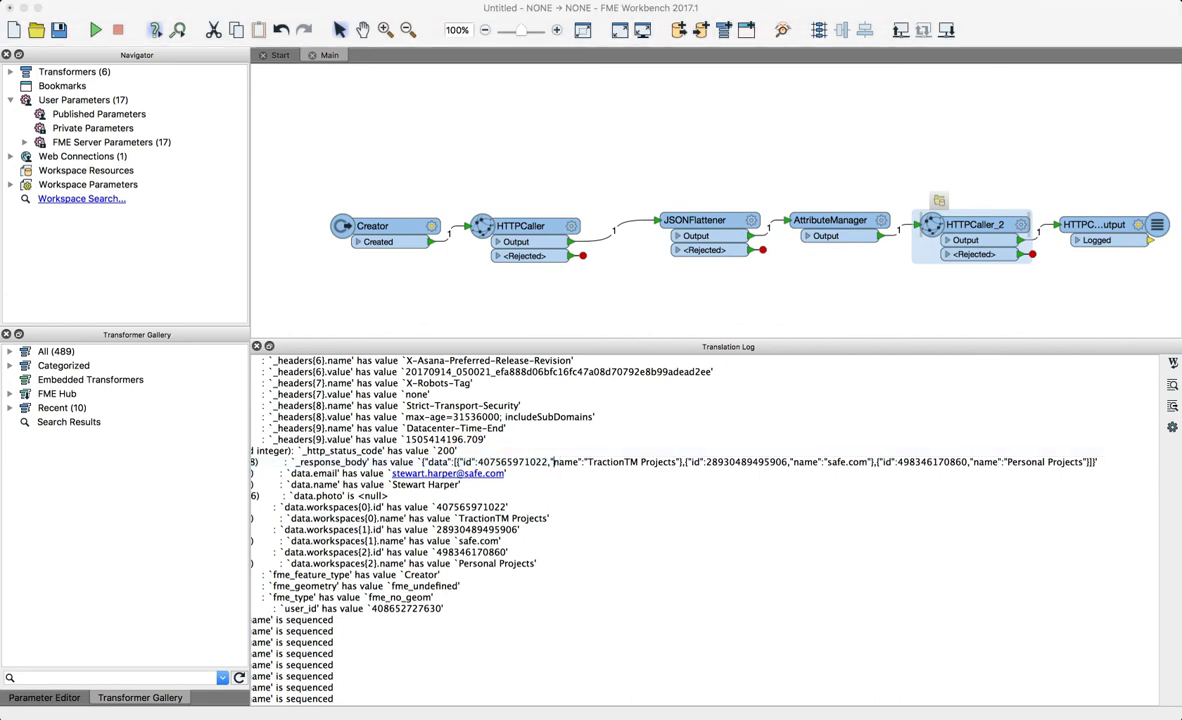
key(super+Tab)
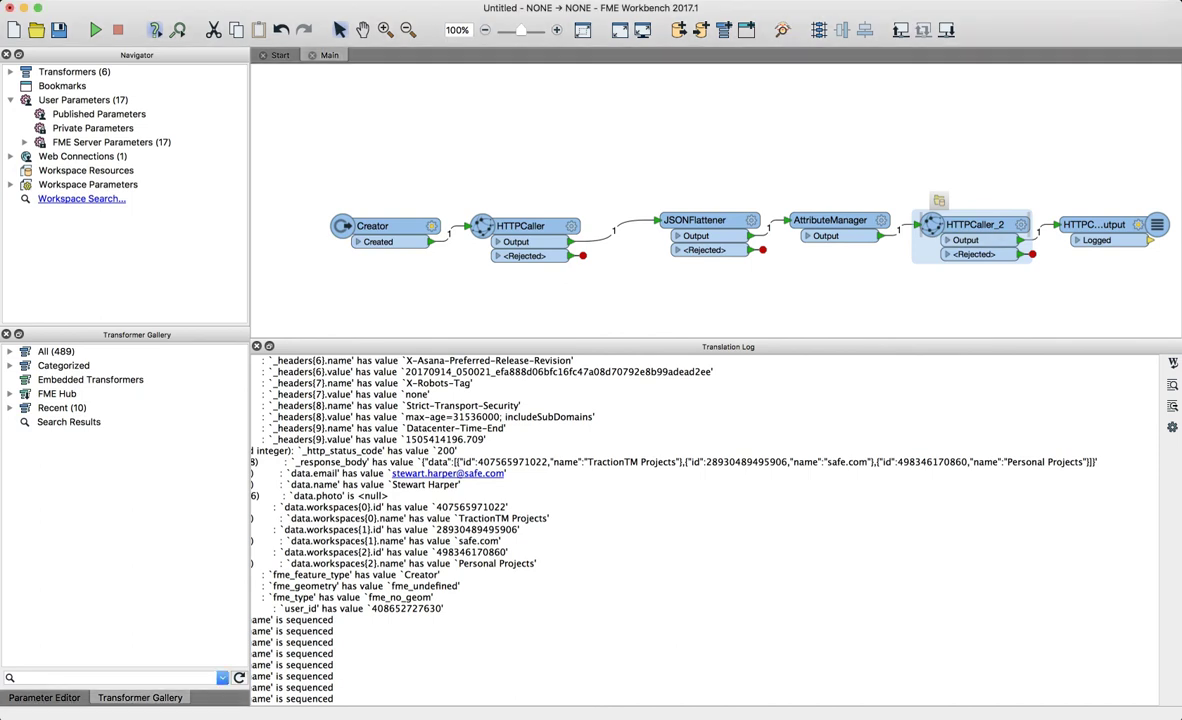
key(super+Tab)
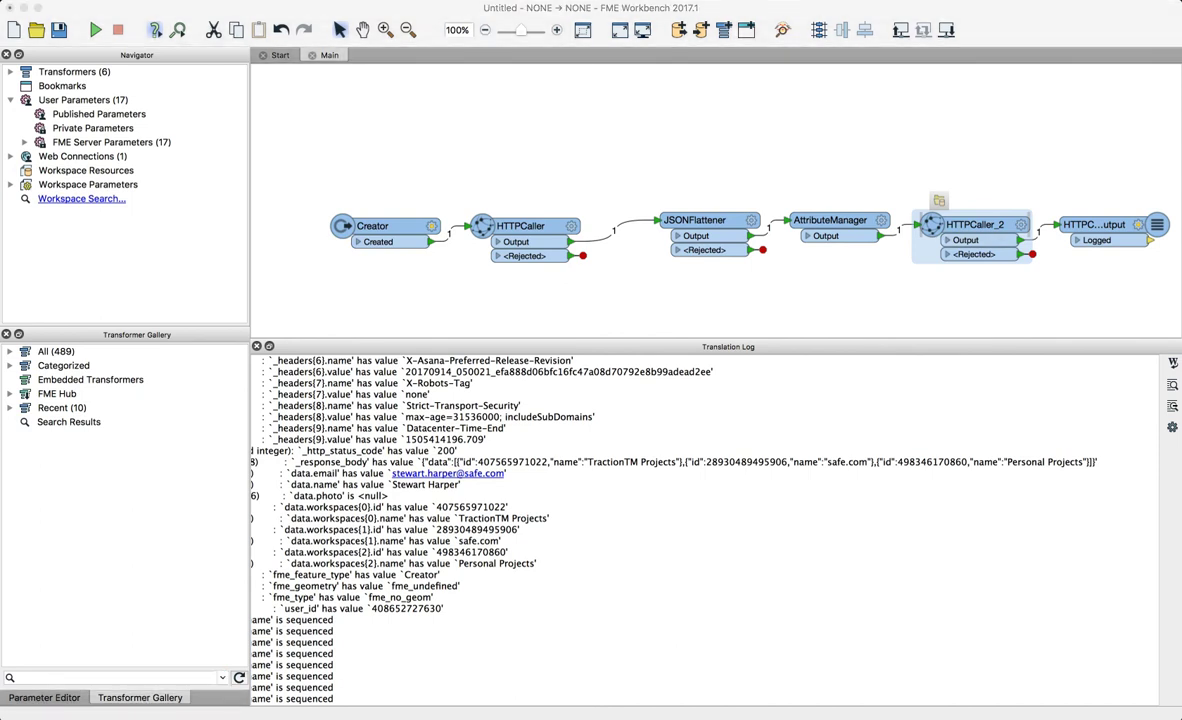
key(super+Tab)
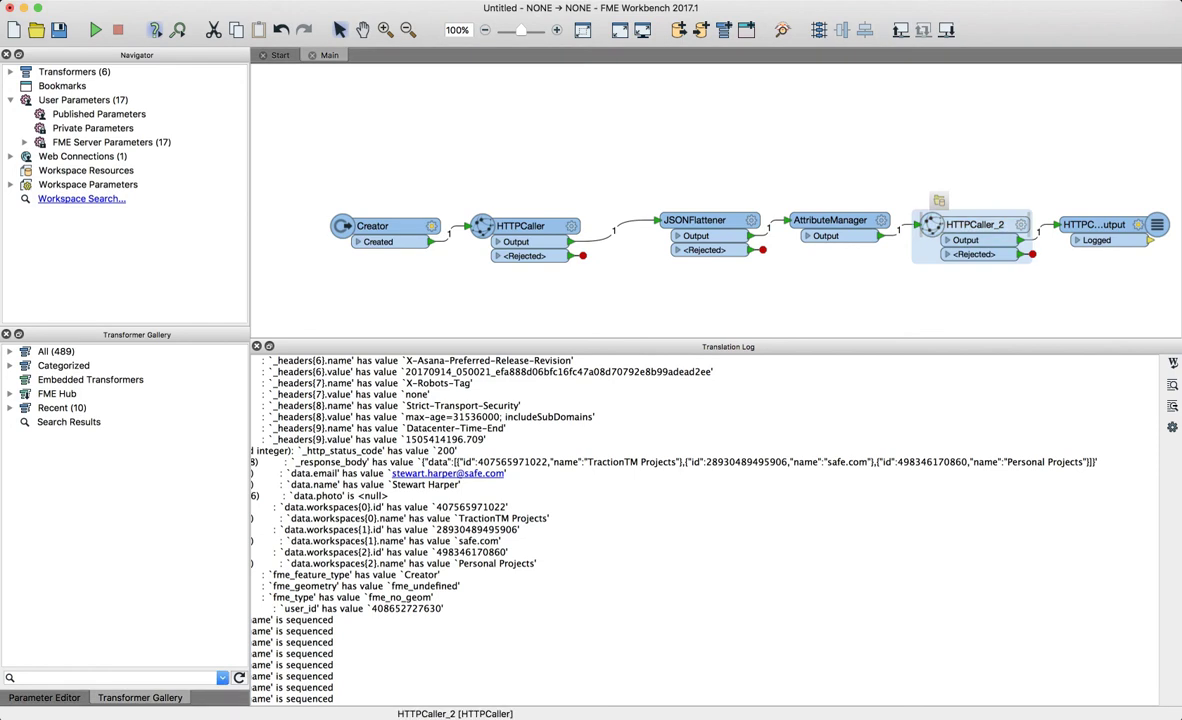
- Add a JSONExtractor fed from HTTPCaller_2's Output port rather than Rejected
text(jsonext)
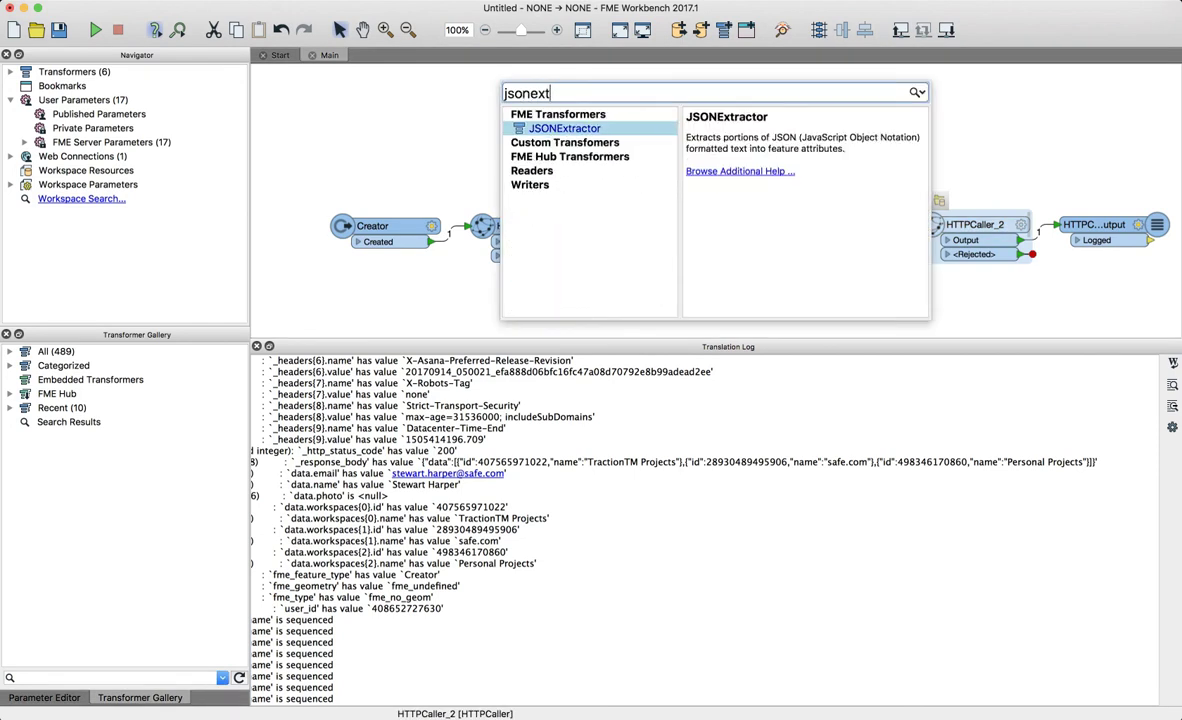
key(Return)
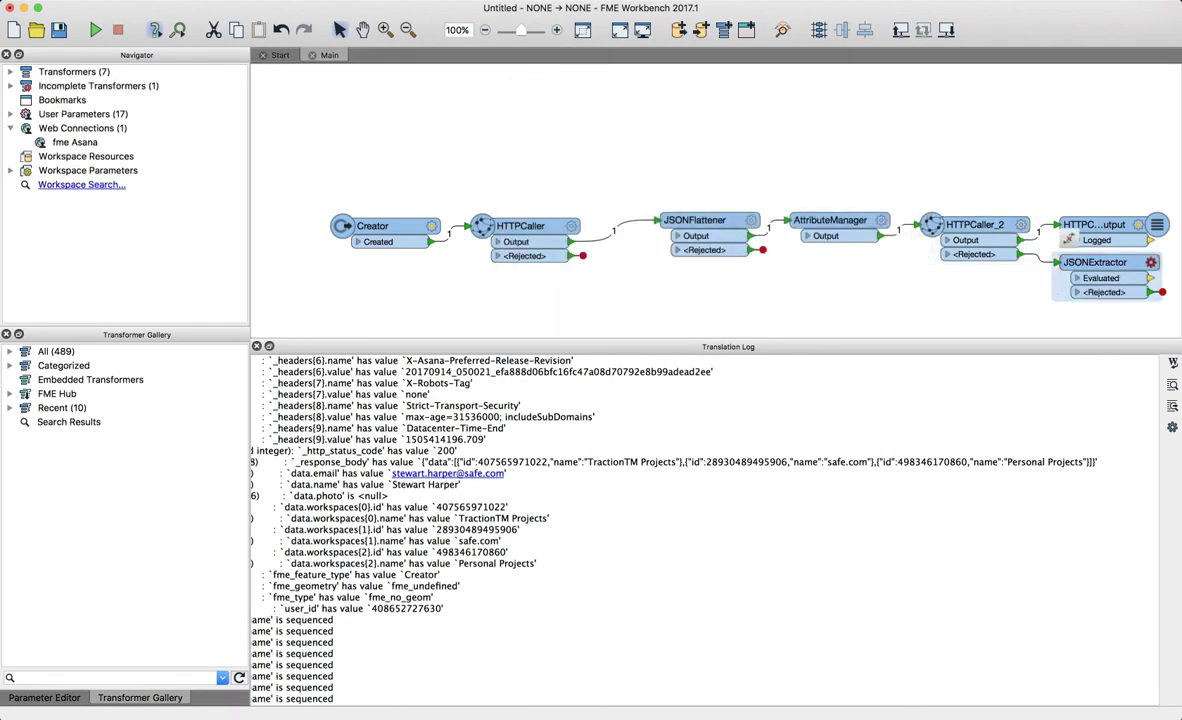
click(1038, 258)
drag(1031, 255, 1023, 240)
- Set the JSONExtractor's JSON Document to the _response_body attribute
double_click(1094, 262)
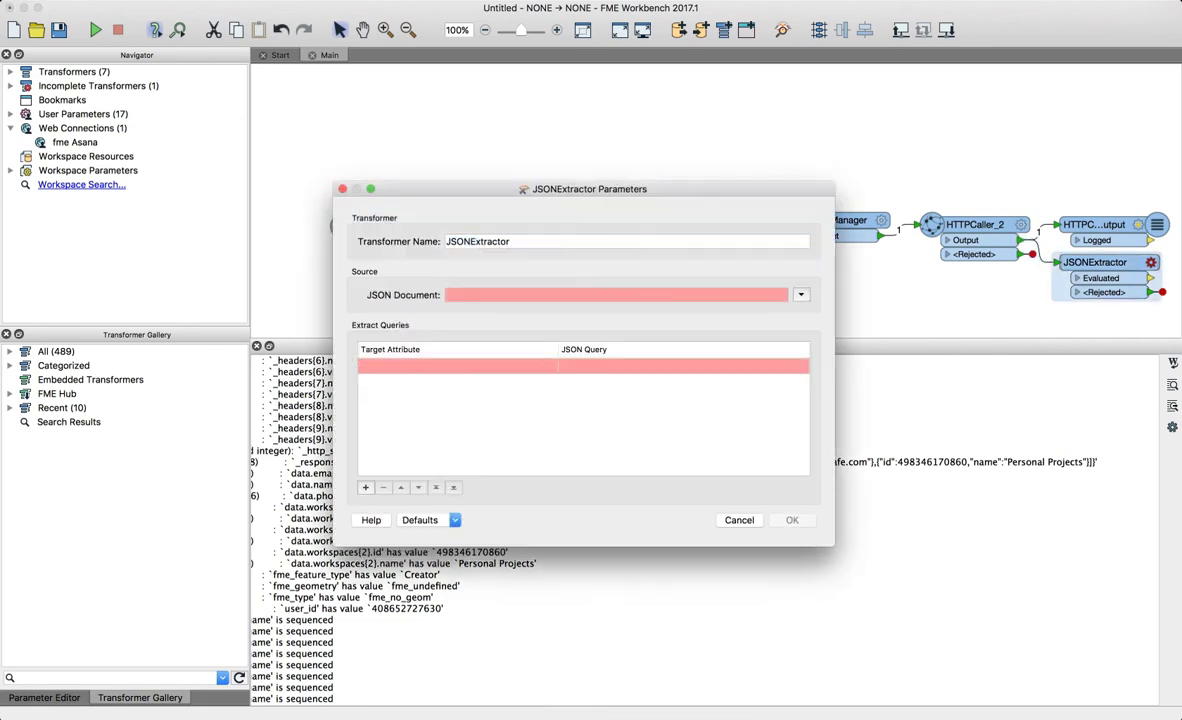
click(801, 294)
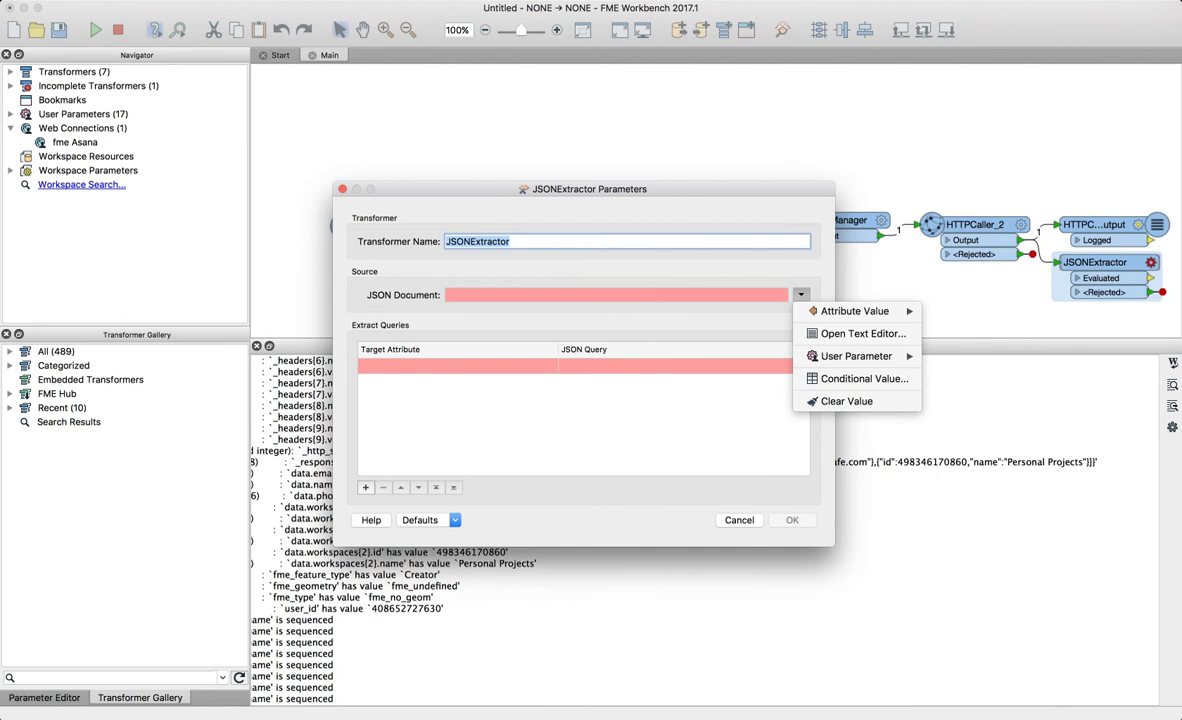
mouse_move(855, 311)
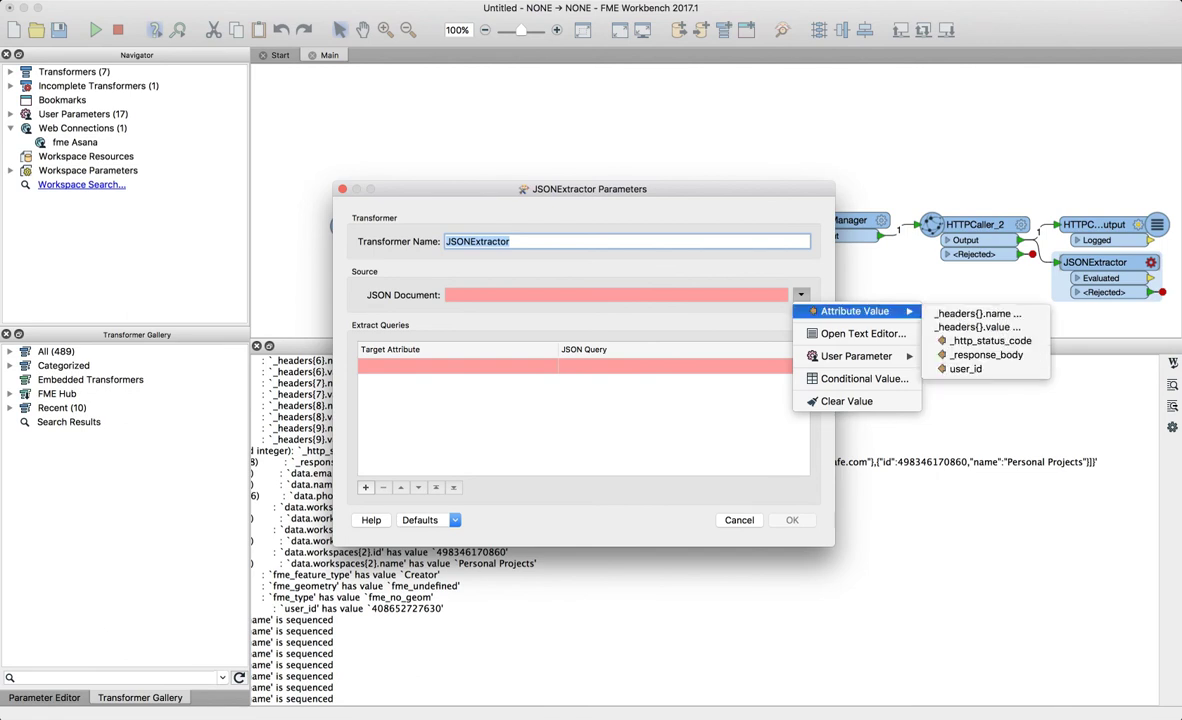
click(986, 354)
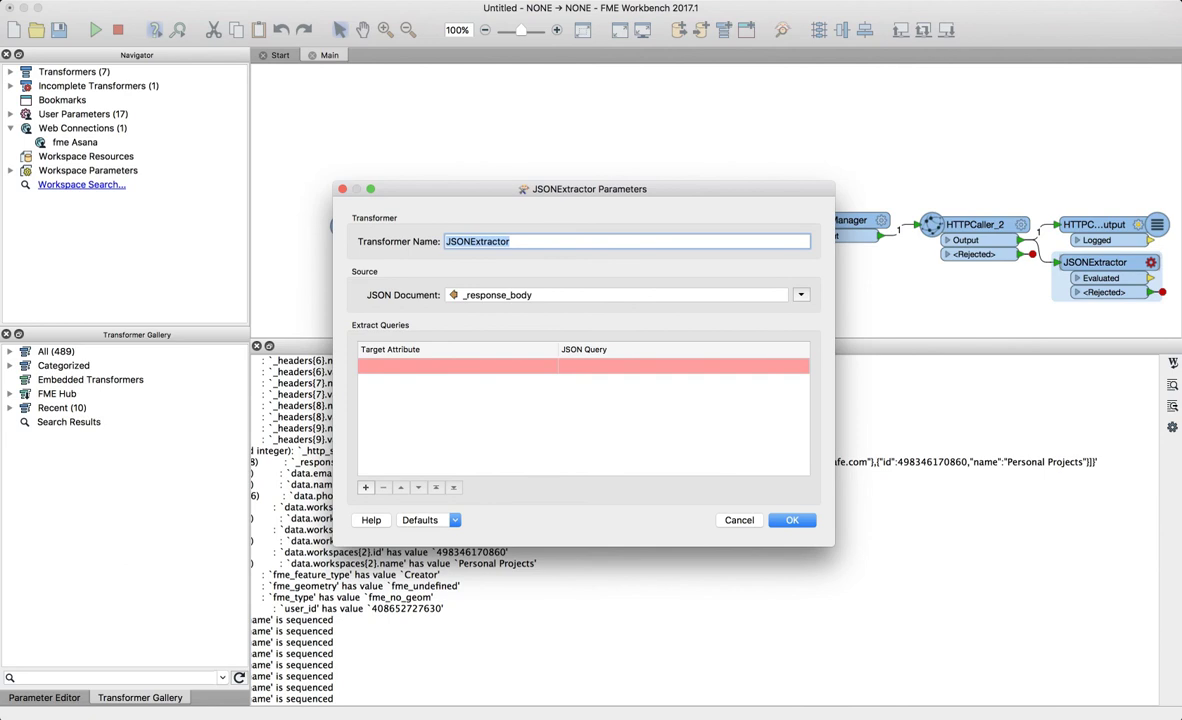
drag(588, 189, 590, 76)
- Add target attributes id and name, then open the JSONExtractor help
click(460, 253)
click(460, 253)
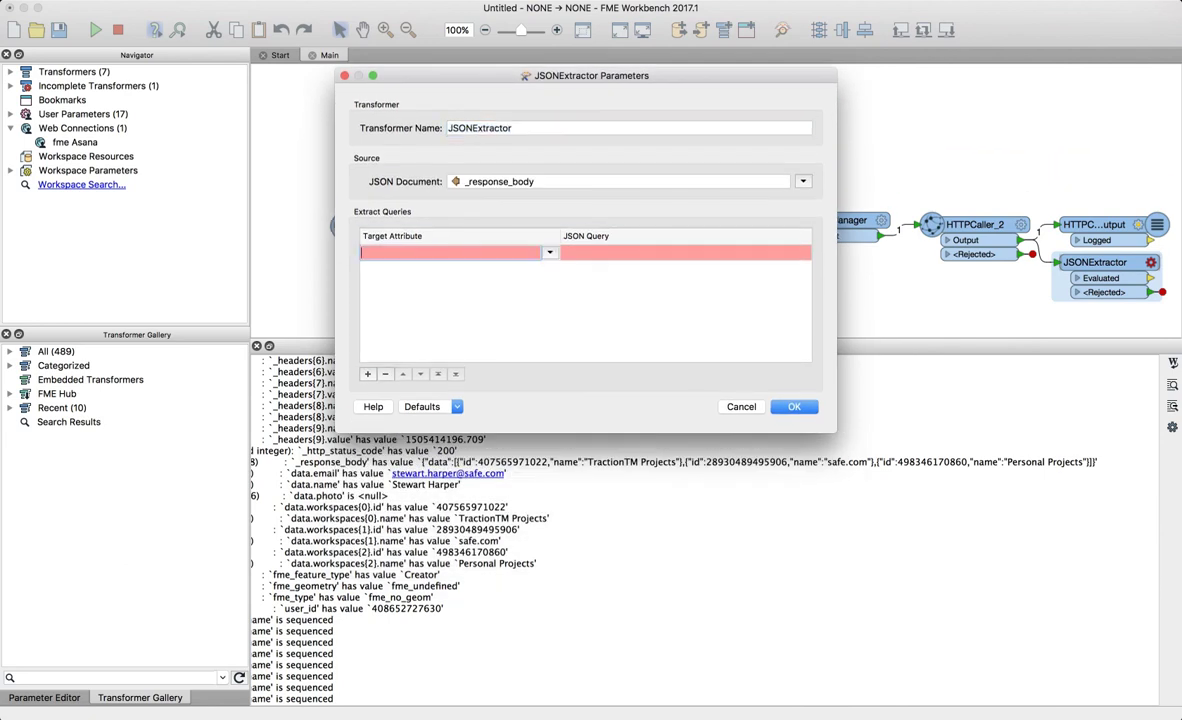
click(550, 253)
click(460, 253)
text(id)
key(Return)
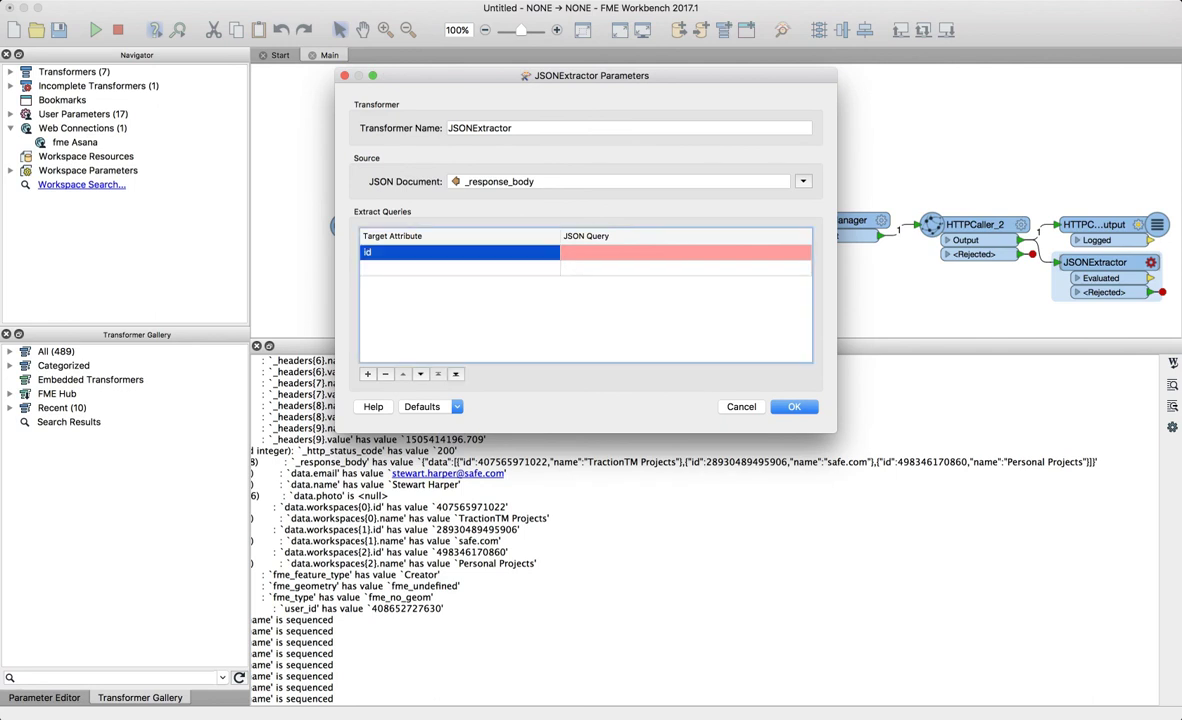
key(Down)
key(Return)
text(name)
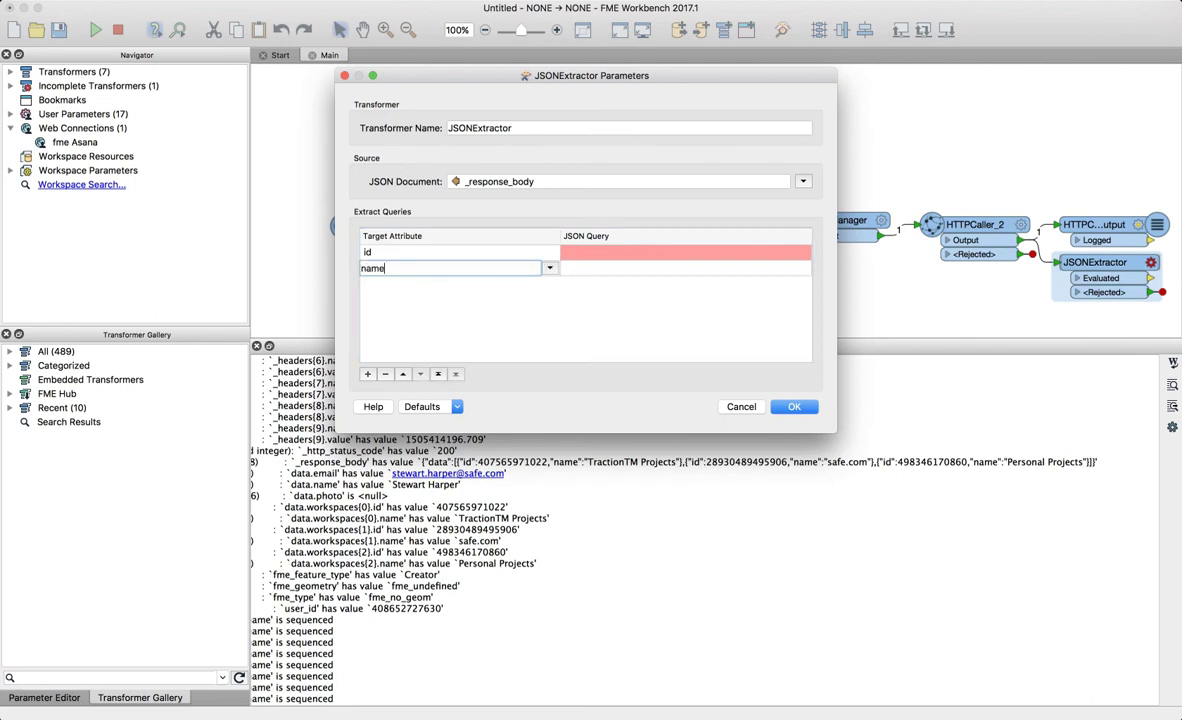
click(650, 253)
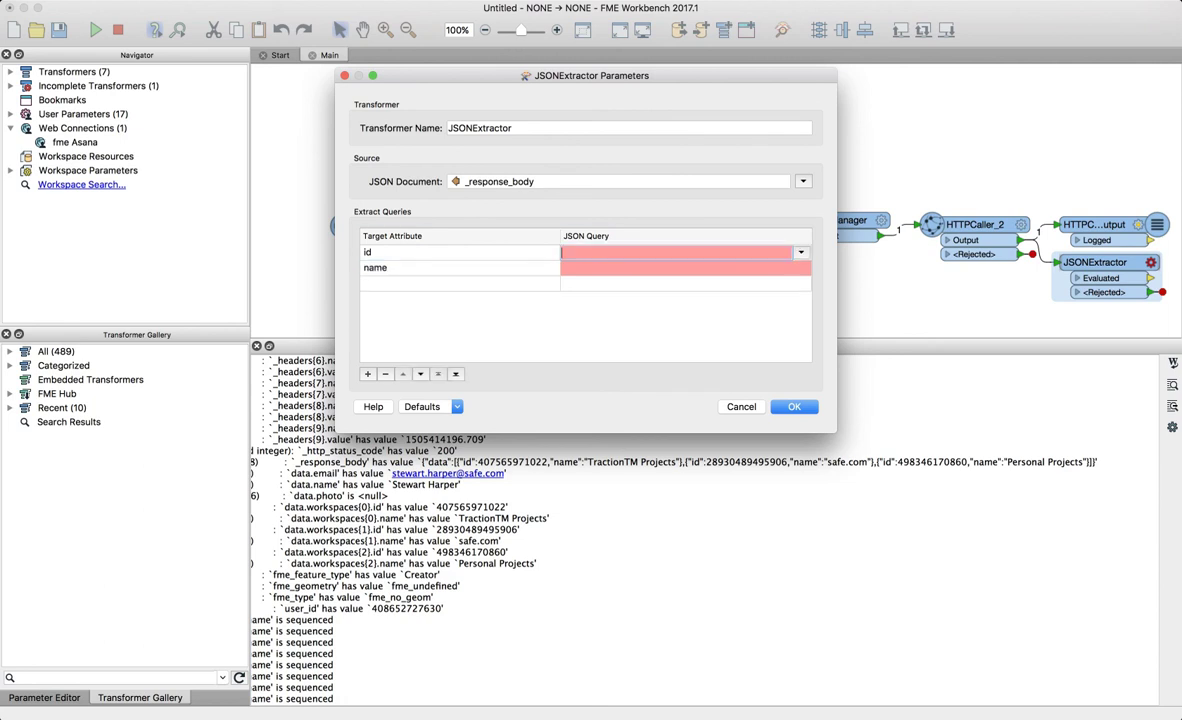
key(Return)
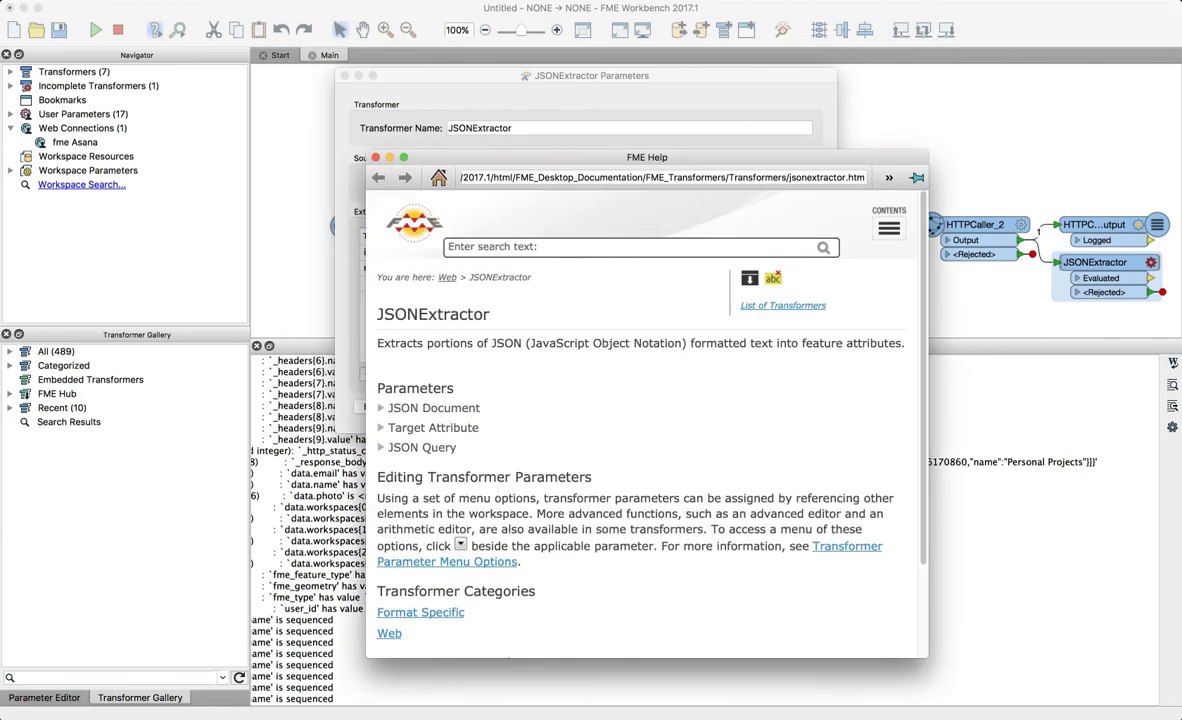
- Read the JSON Query help and JSON queries syntax reference, then close help and edit the id query
click(425, 447)
scroll(645, 420, down, 5)
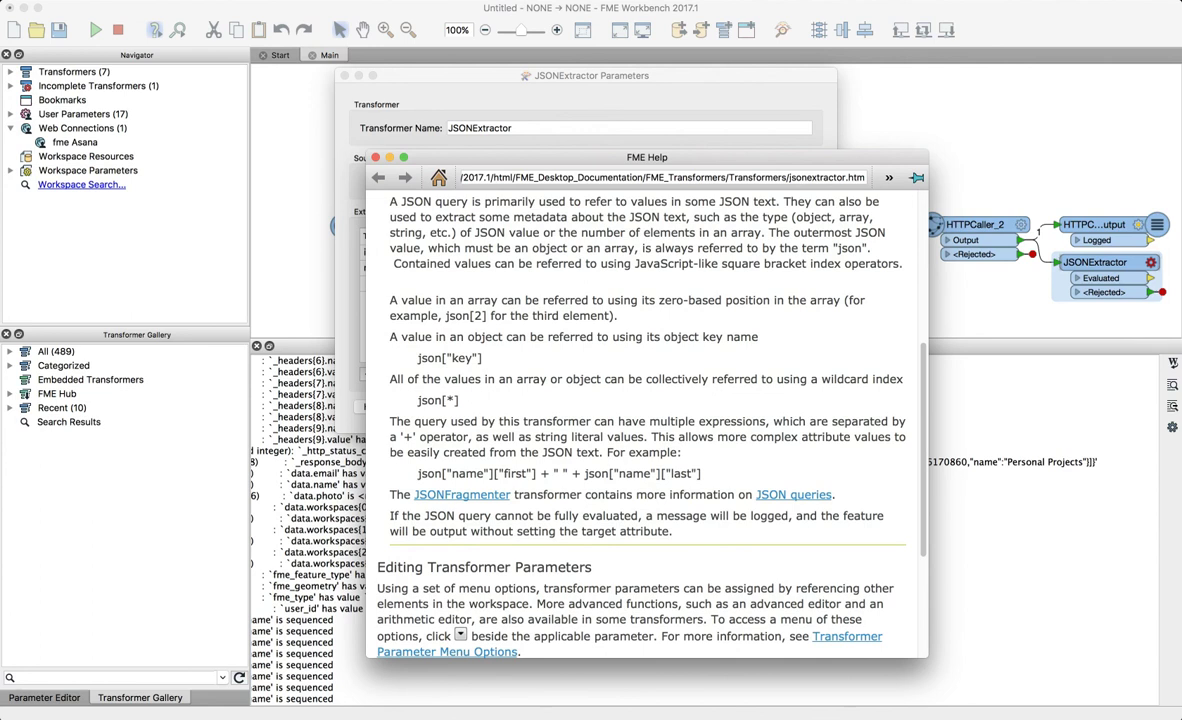
click(793, 494)
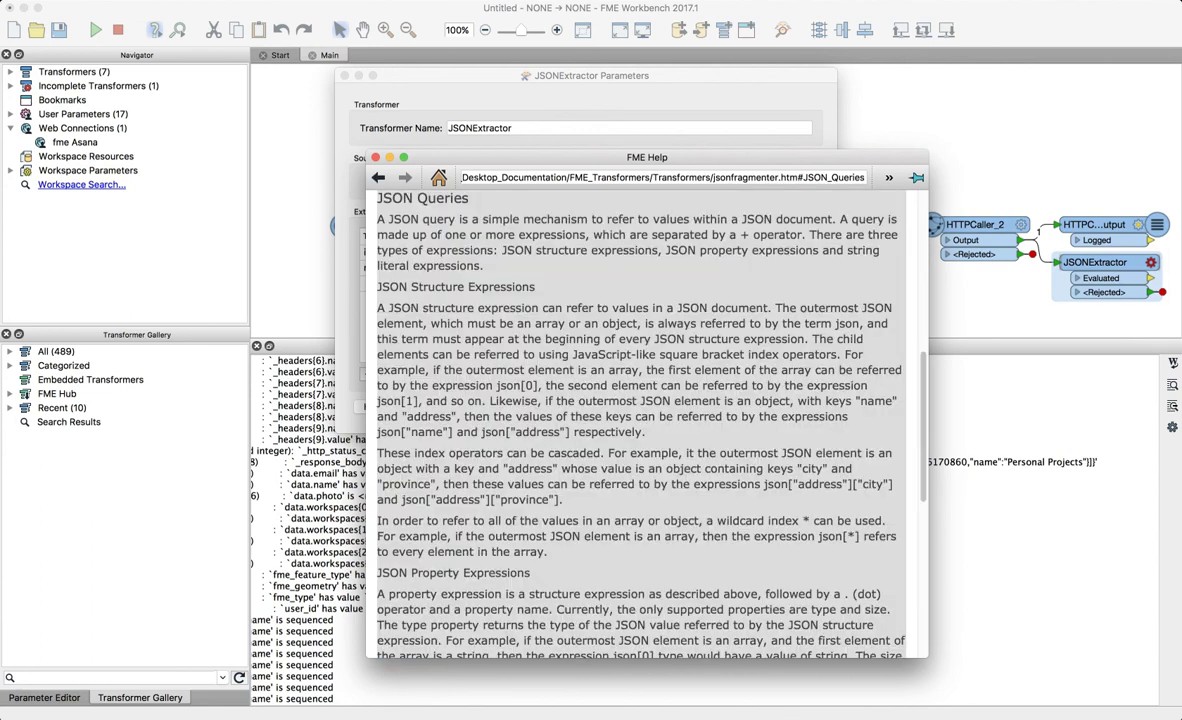
scroll(645, 424, down, 6)
scroll(645, 424, up, 13)
scroll(645, 424, down, 10)
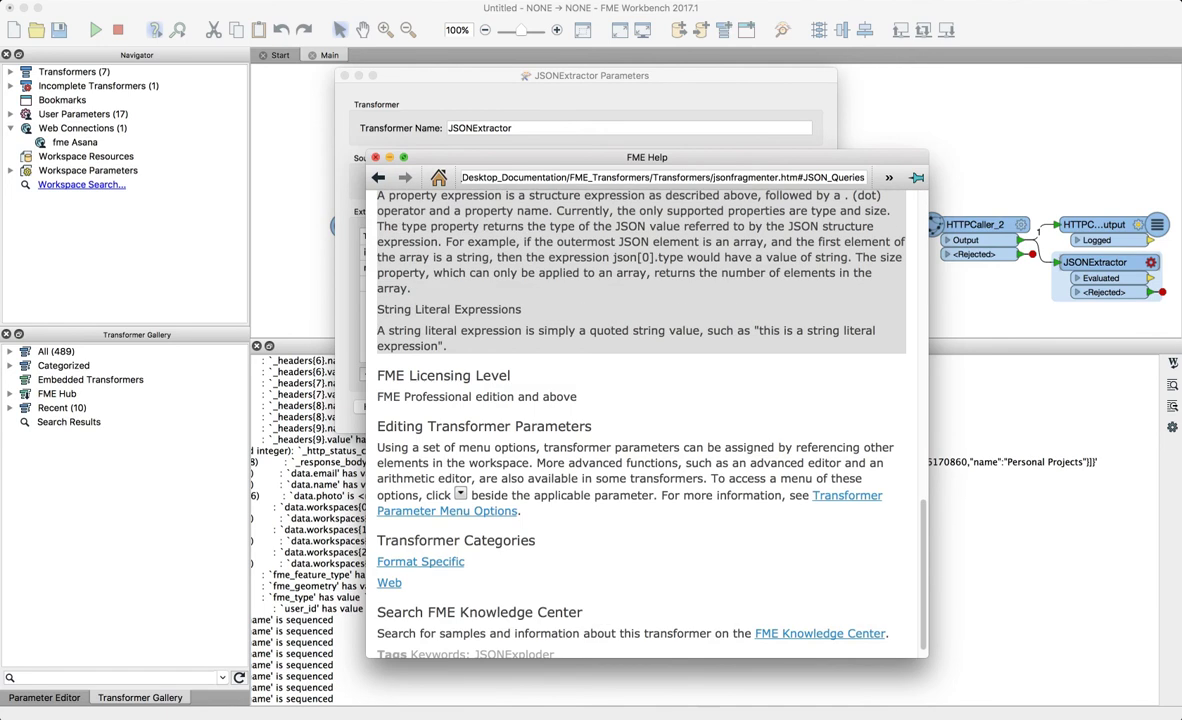
click(376, 157)
click(655, 252)
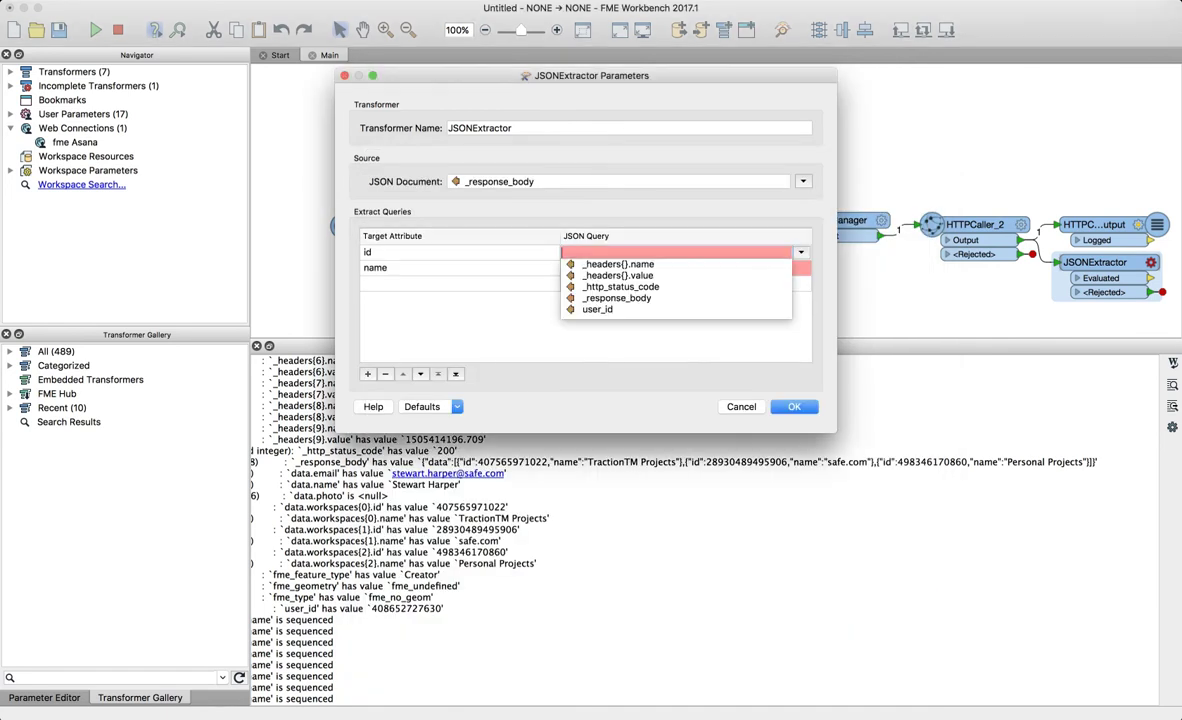
- Enter json["data"] as the JSON query for the id target attribute
text(json)
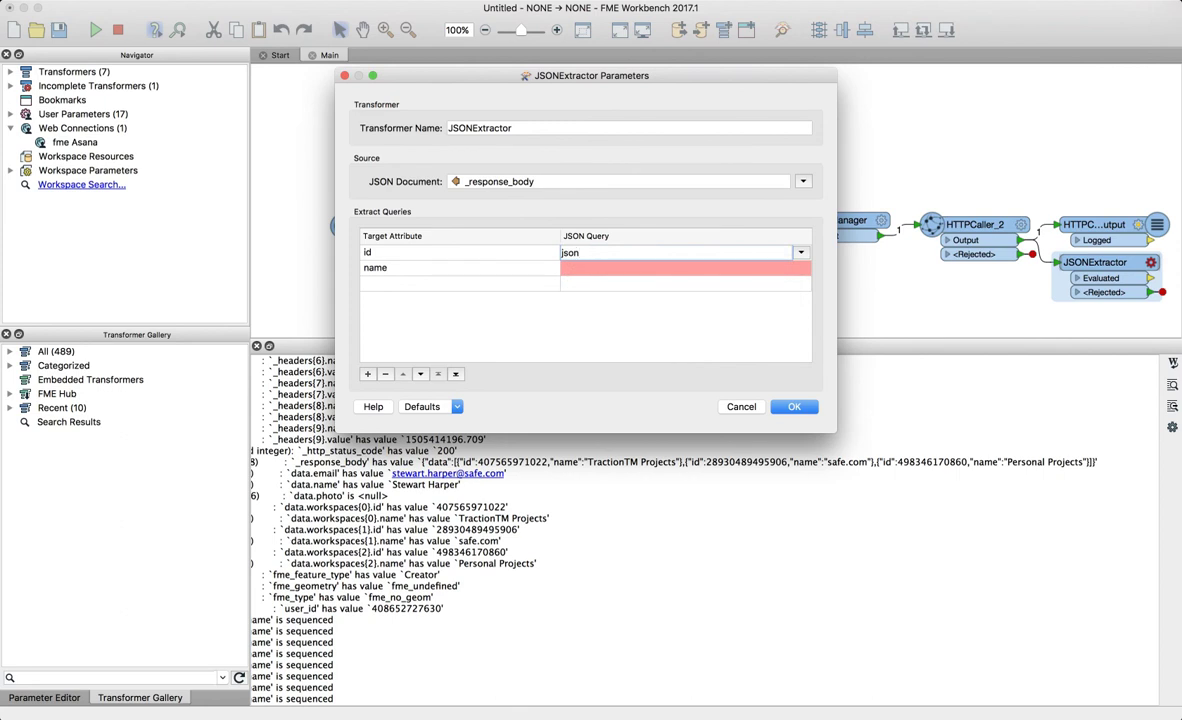
drag(600, 76, 585, 28)
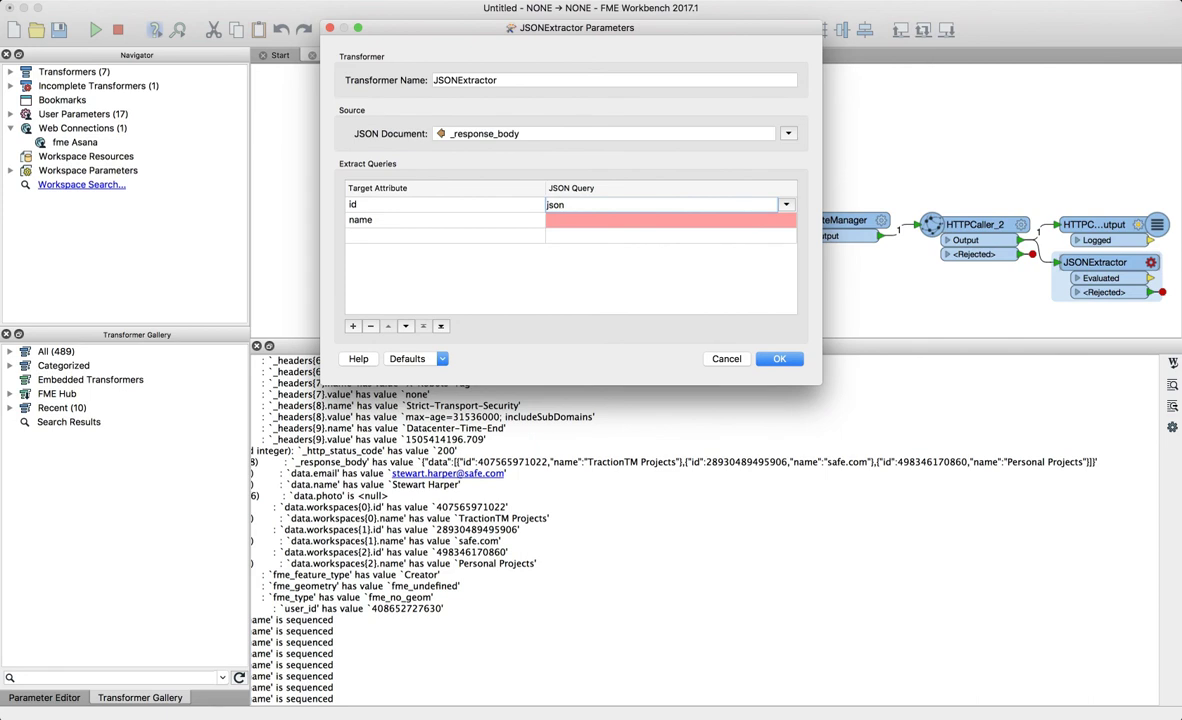
text(["data)
text(")
text("])
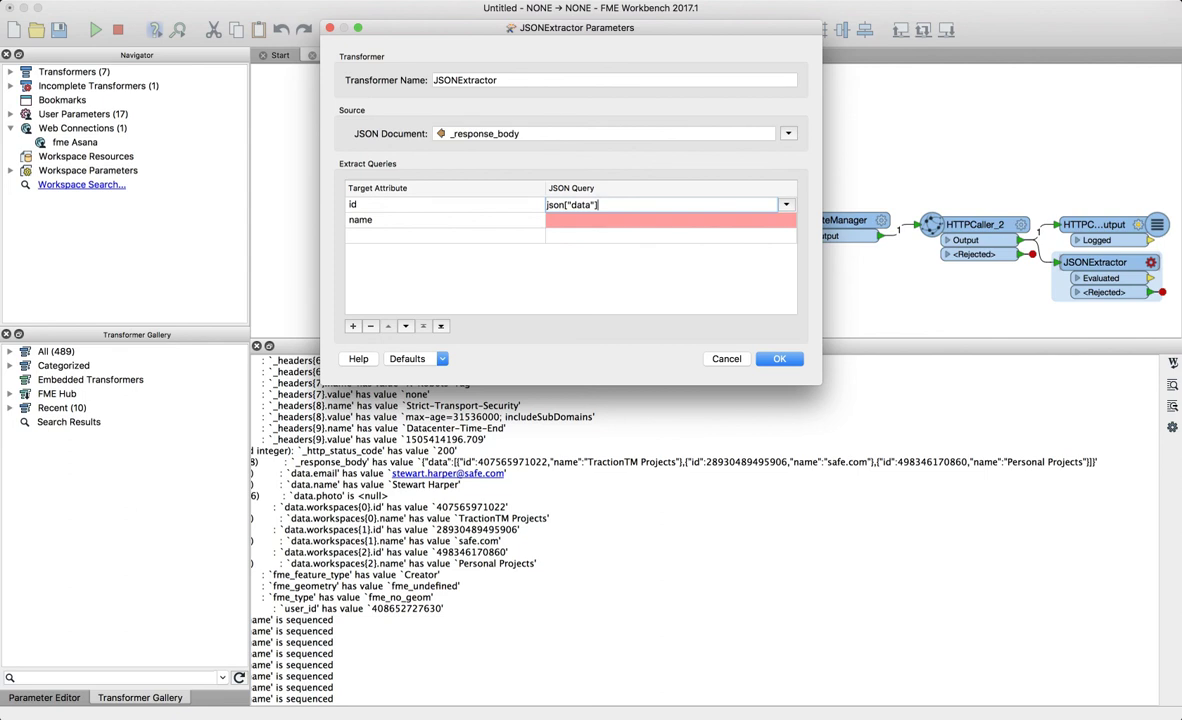
- Set the id row's query to json["data"][0]["id"] and rename the attribute to workspace_id
text([0]["id"])
click(432, 205)
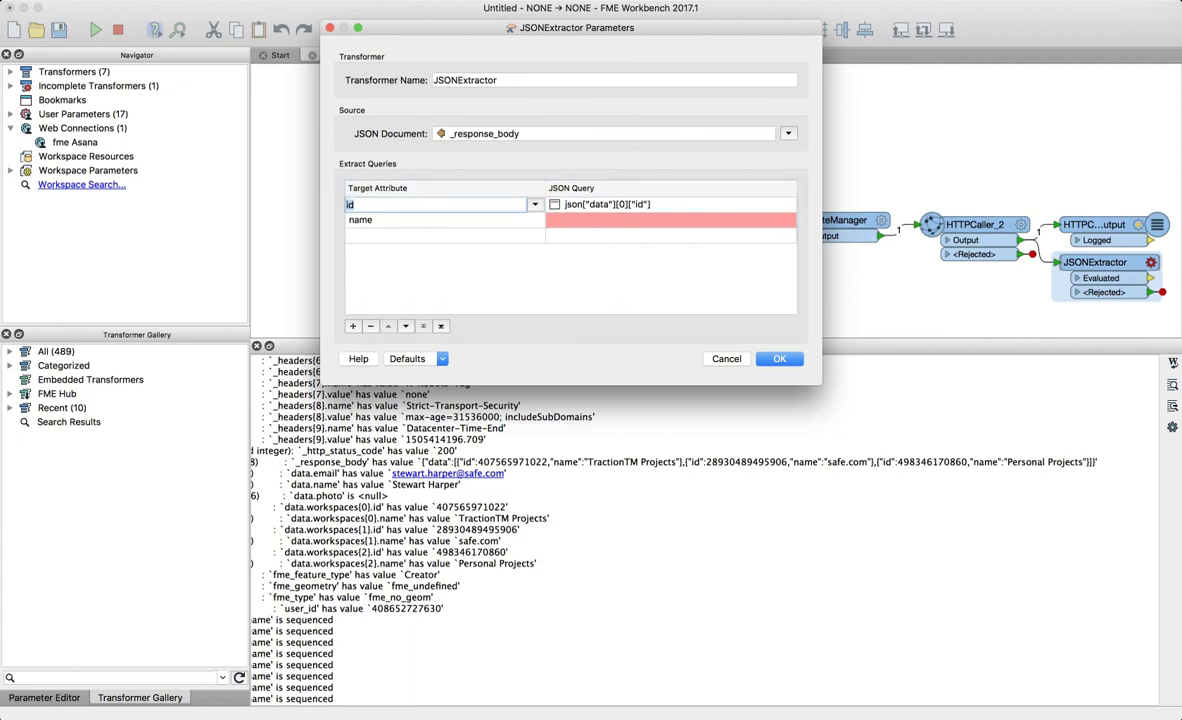
click(347, 205)
text(workspace_)
click(420, 236)
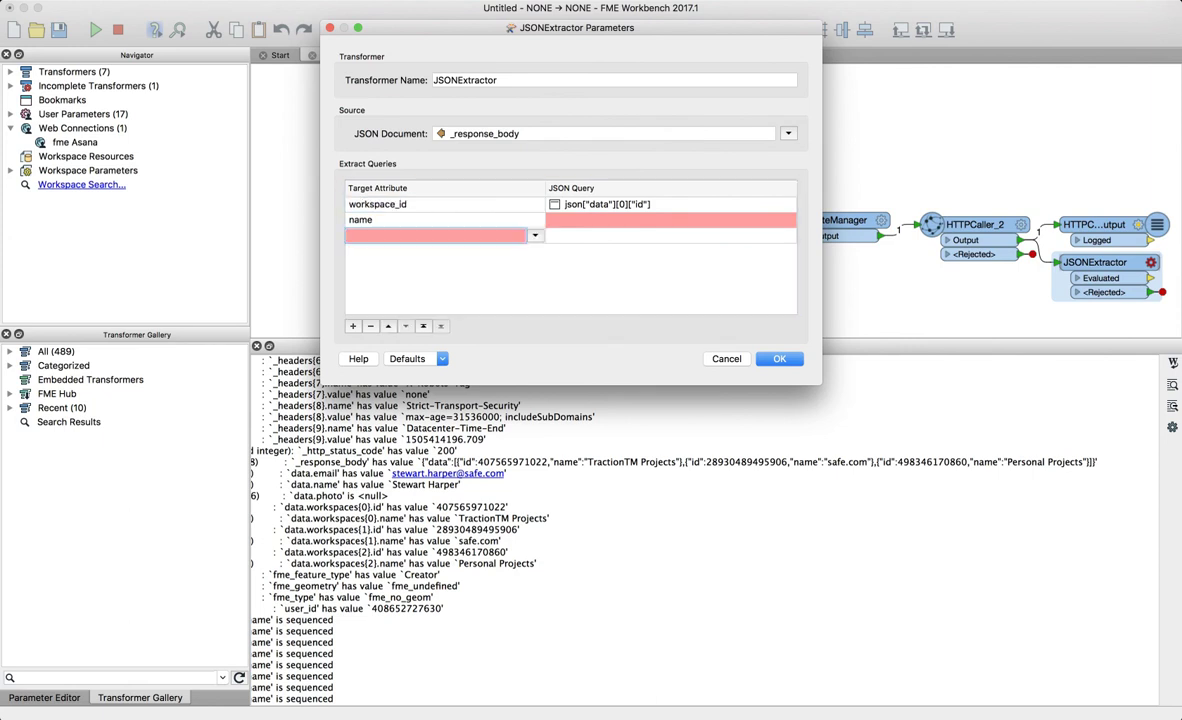
- Set the name row's query to json["data"][0]["name"] and close the JSONExtractor settings
click(640, 204)
key(super+c)
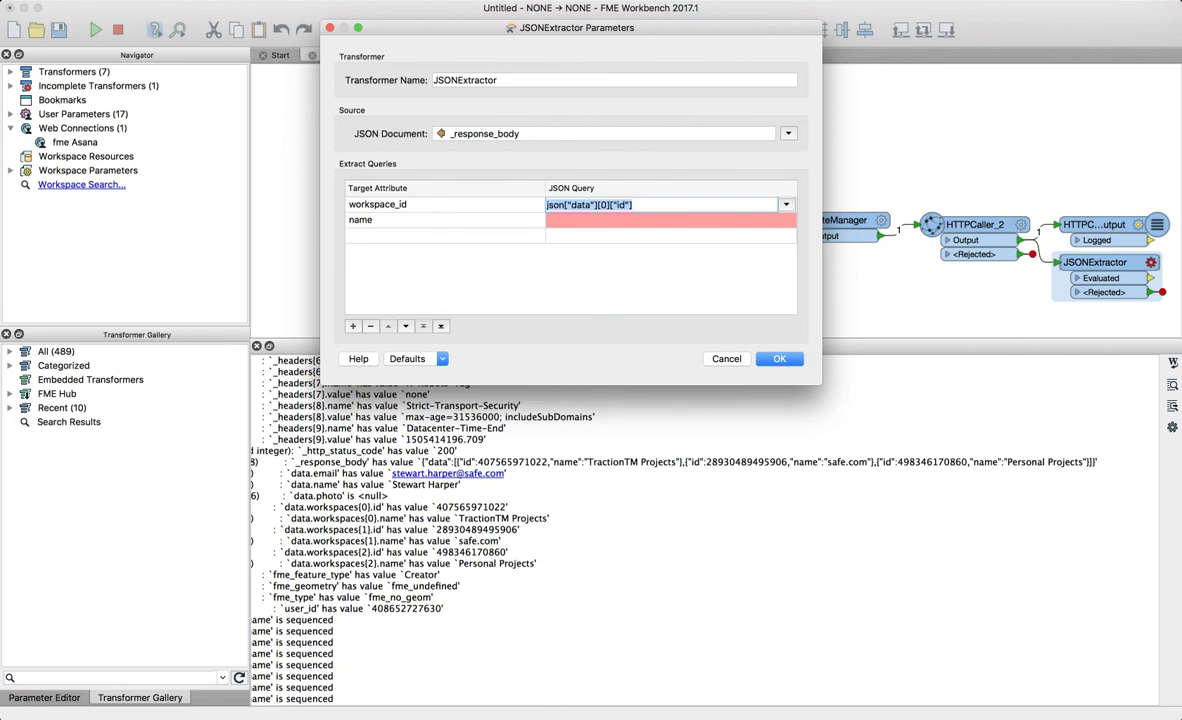
click(640, 220)
key(super+v)
double_click(624, 220)
text(name)
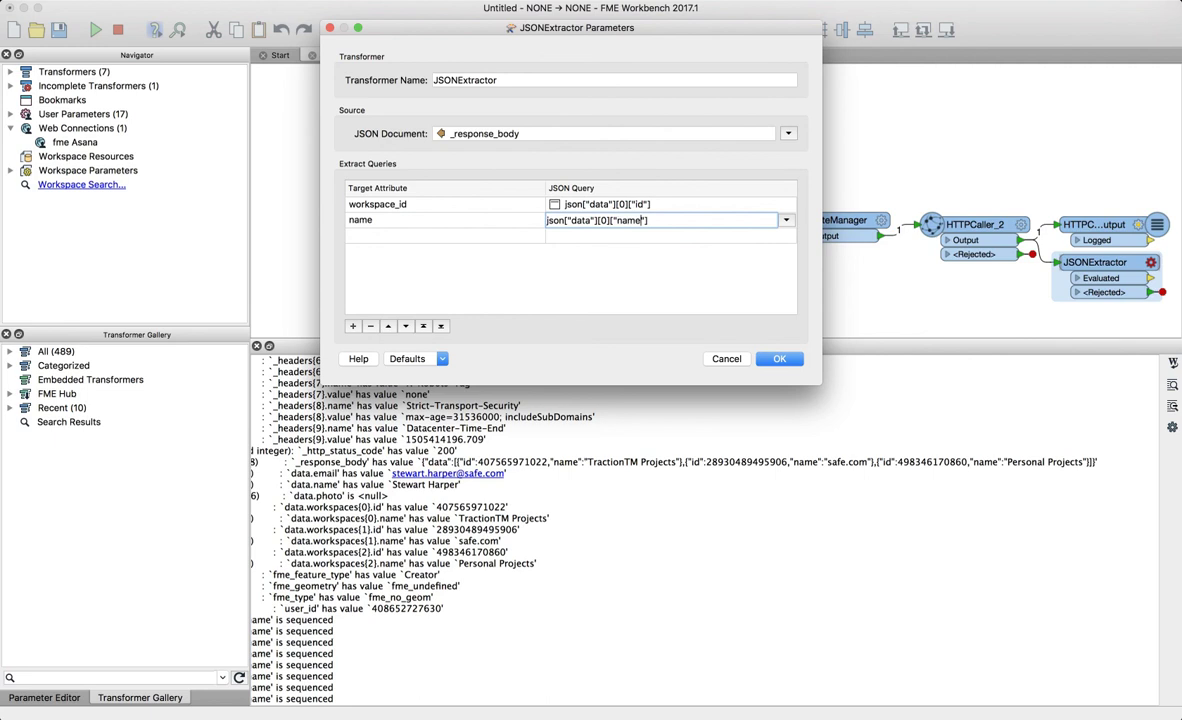
key(Return)
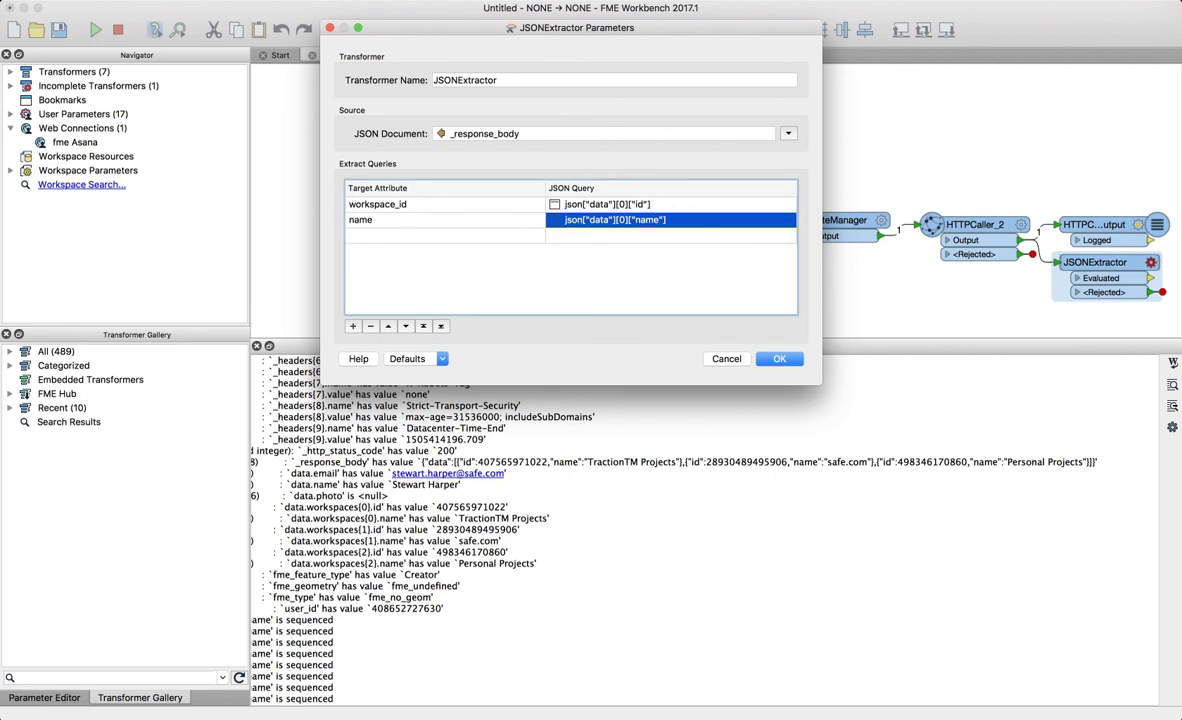
key(Return)
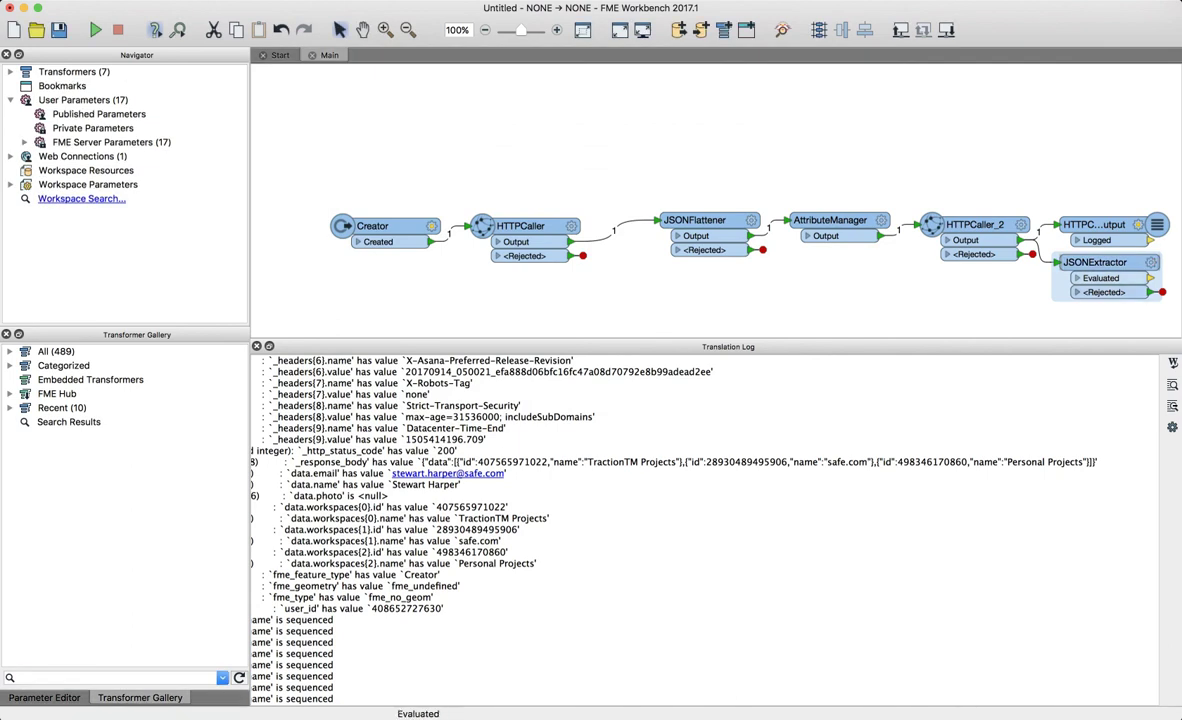
- Run the workspace and nudge JSONExtractor slightly right and down
click(96, 30)
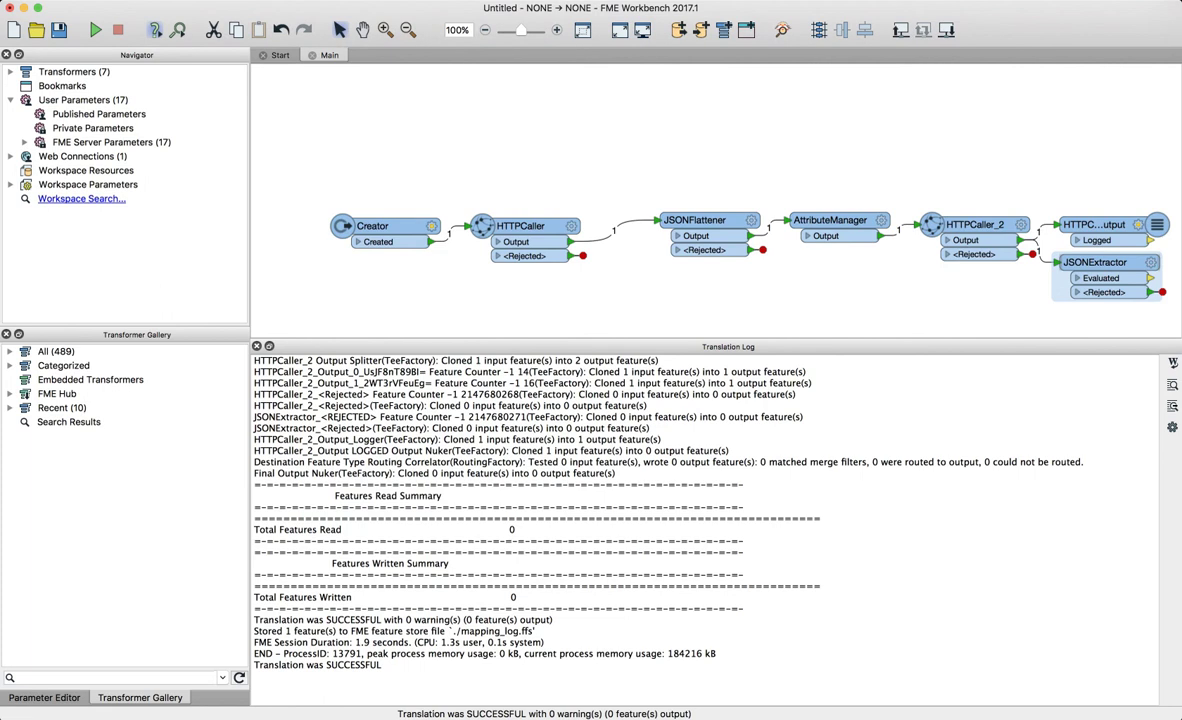
drag(1095, 263, 1117, 274)
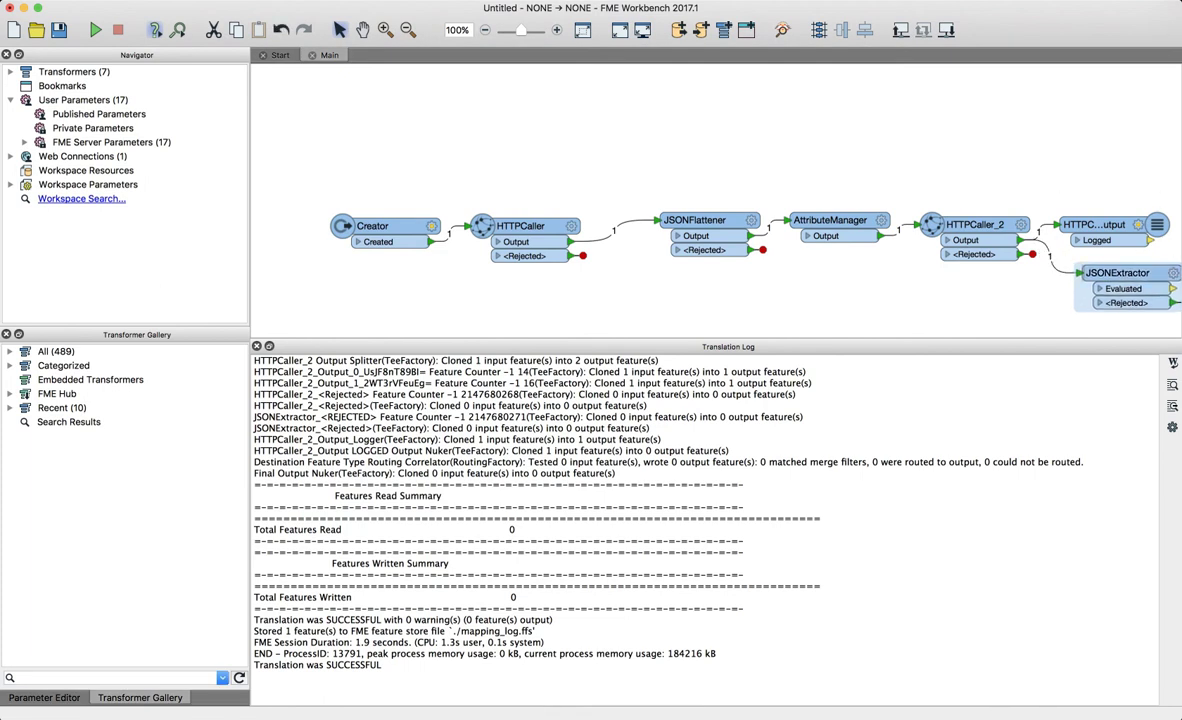
scroll(700, 510, right, 4)
scroll(700, 520, left, 4)
scroll(700, 520, up, 15)
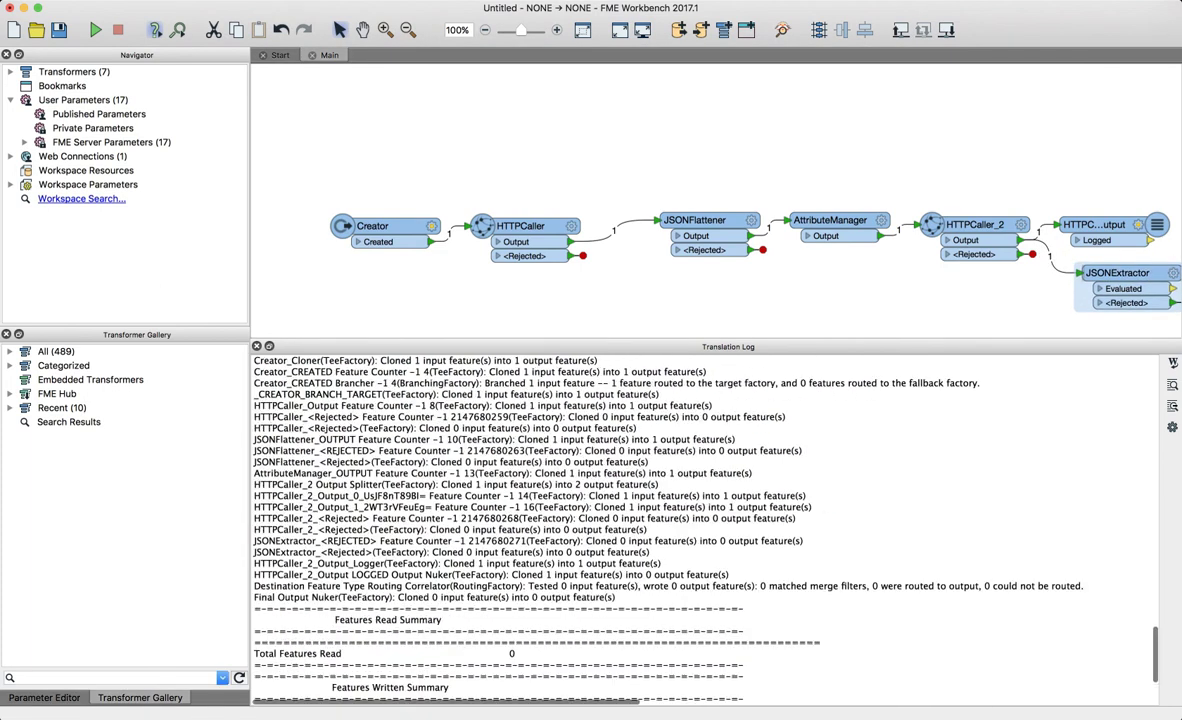
scroll(700, 520, up, 5)
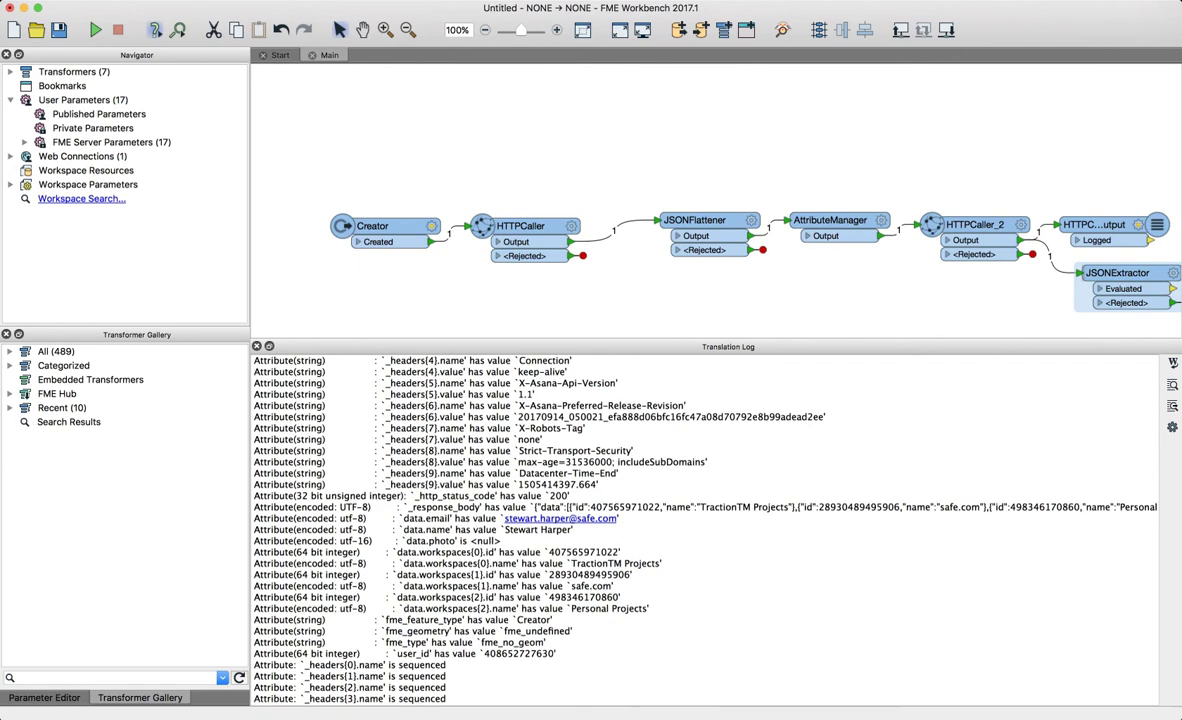
scroll(700, 520, up, 10)
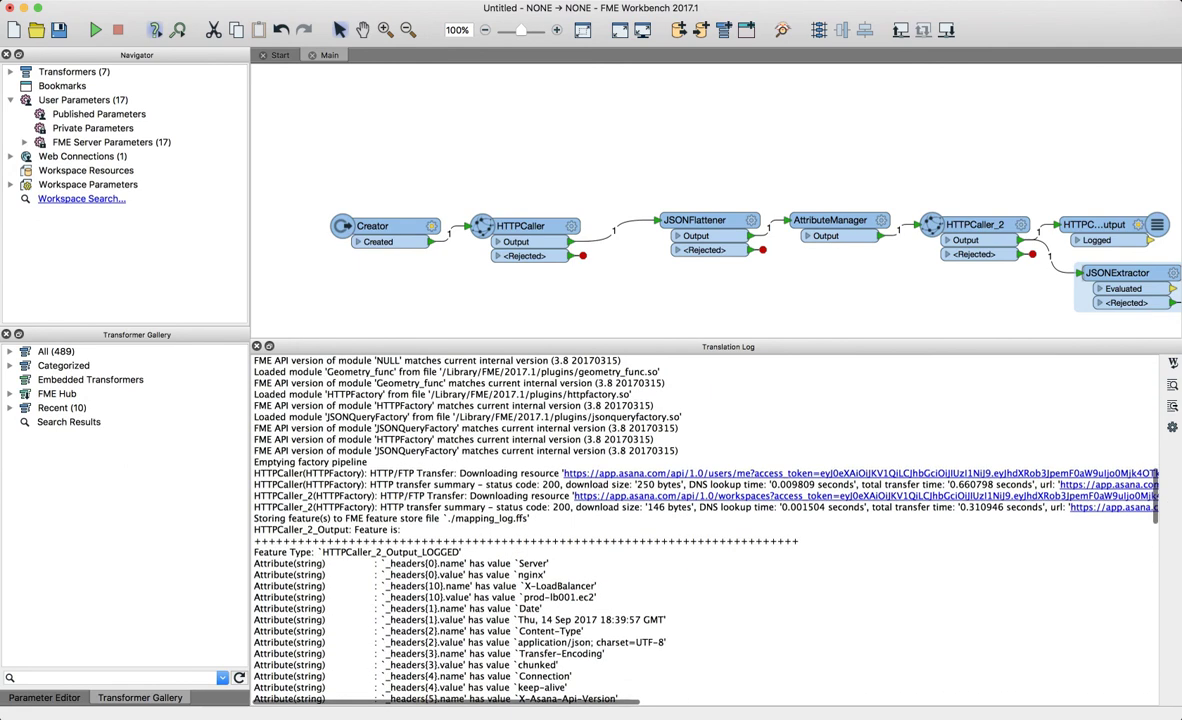
- Delete the Logger attached to HTTPCaller_2's output
click(1096, 225)
key(Delete)
scroll(1106, 273, right, 1)
click(1106, 273)
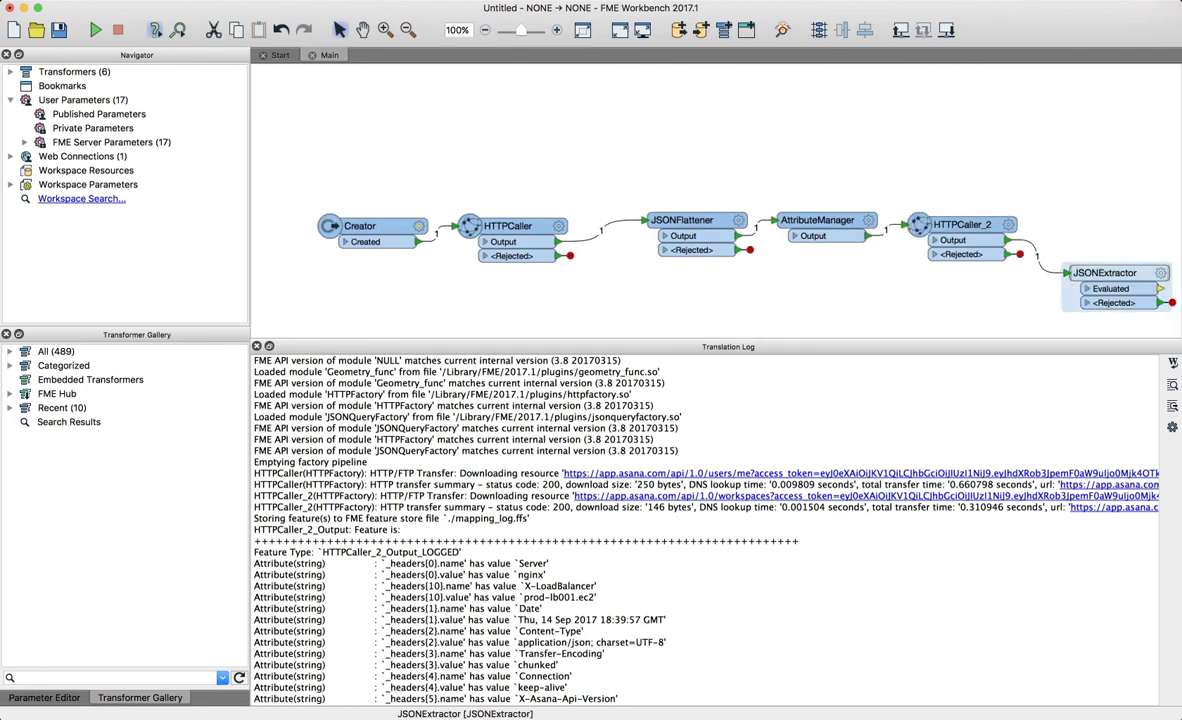
- Add a Logger after JSONExtractor and rerun the workspace
text(logger)
key(Return)
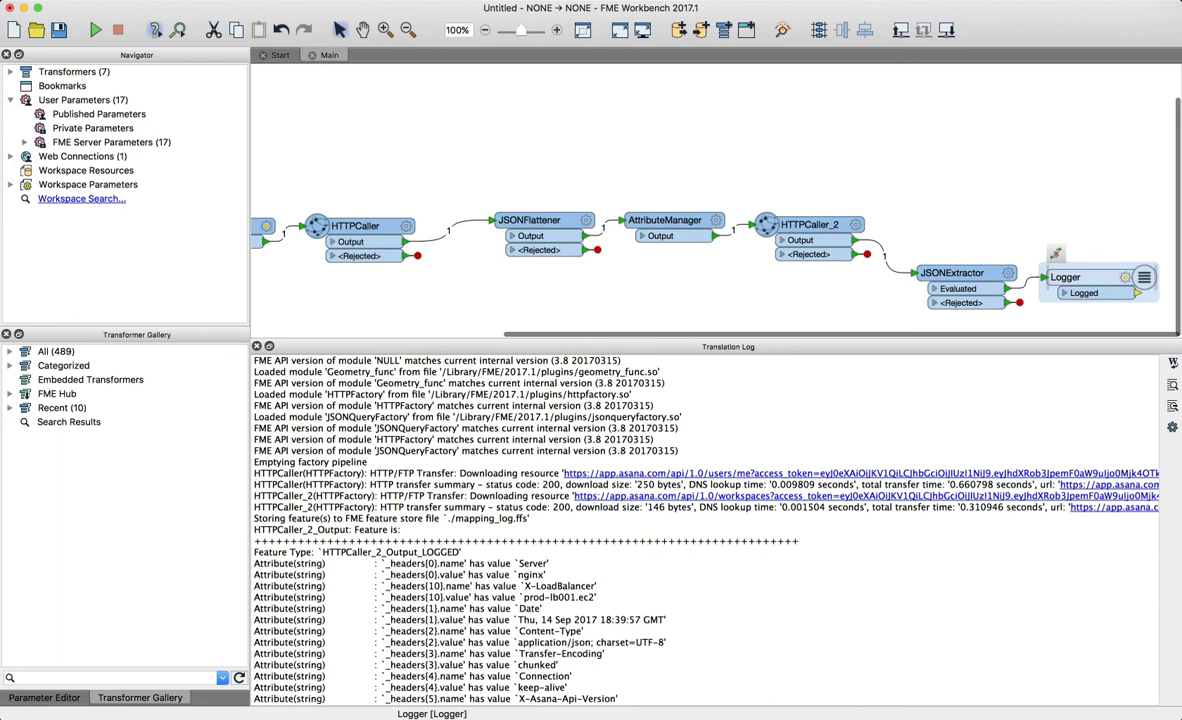
key(super+r)
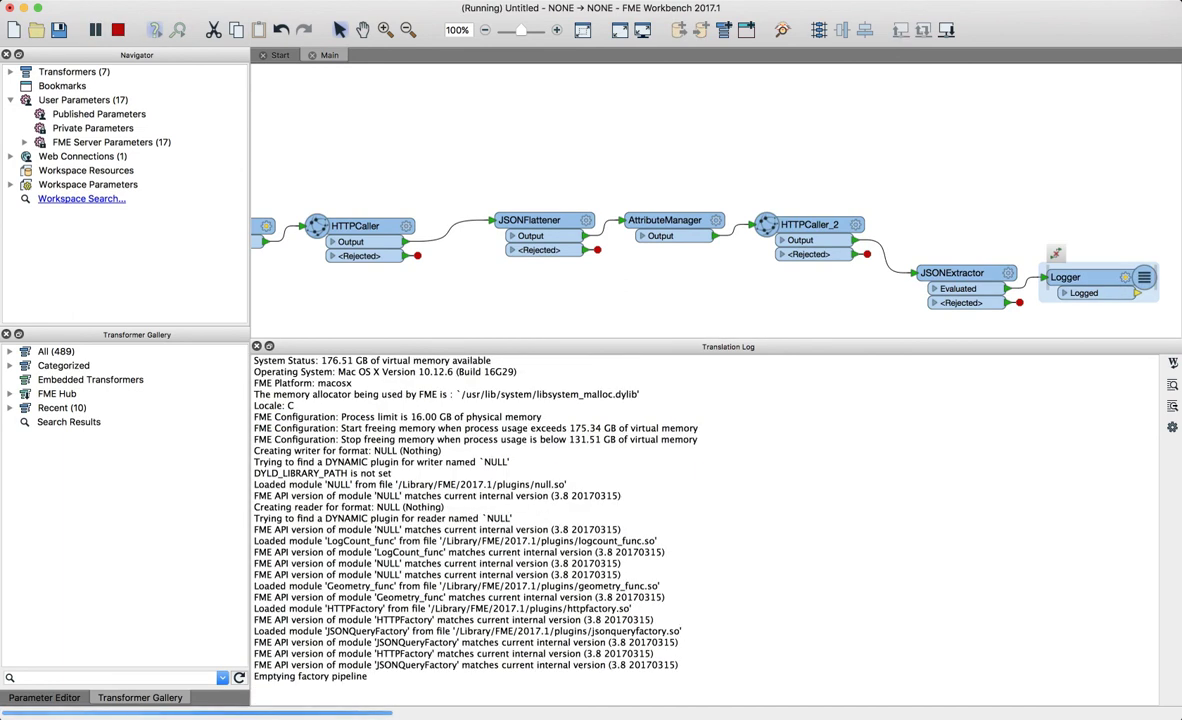
- Locate the user_id and workspace_id values in the Translation Log
scroll(700, 520, up, 8)
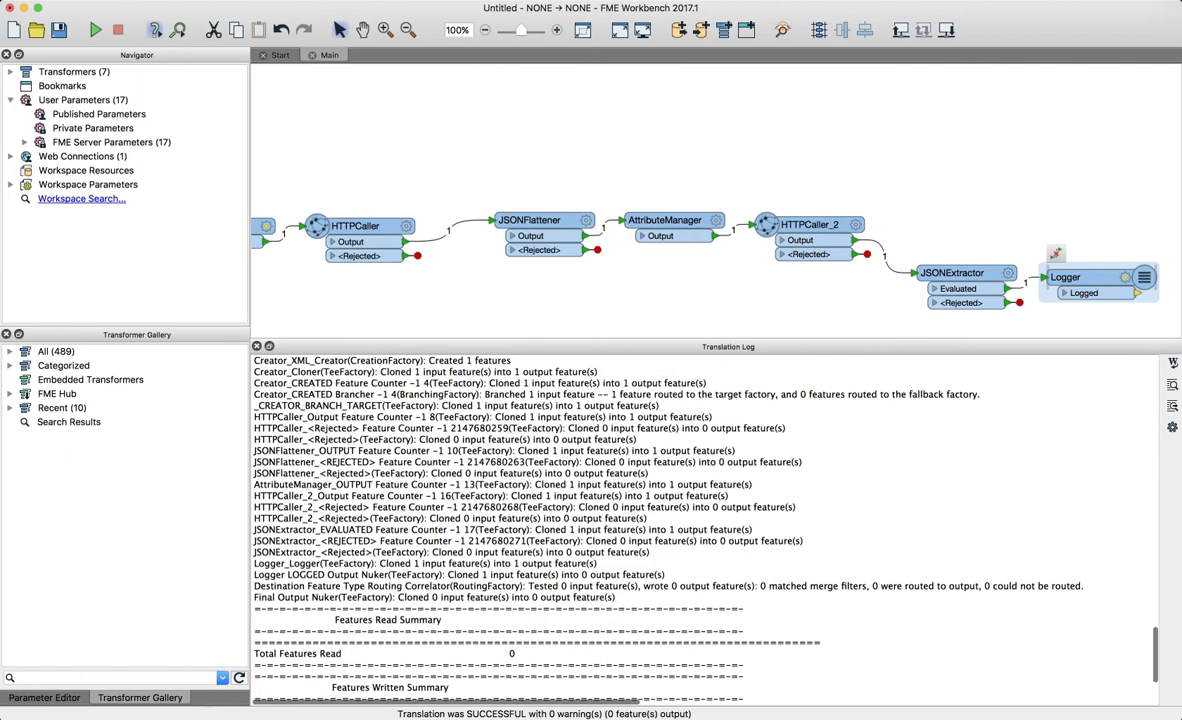
scroll(700, 525, up, 10)
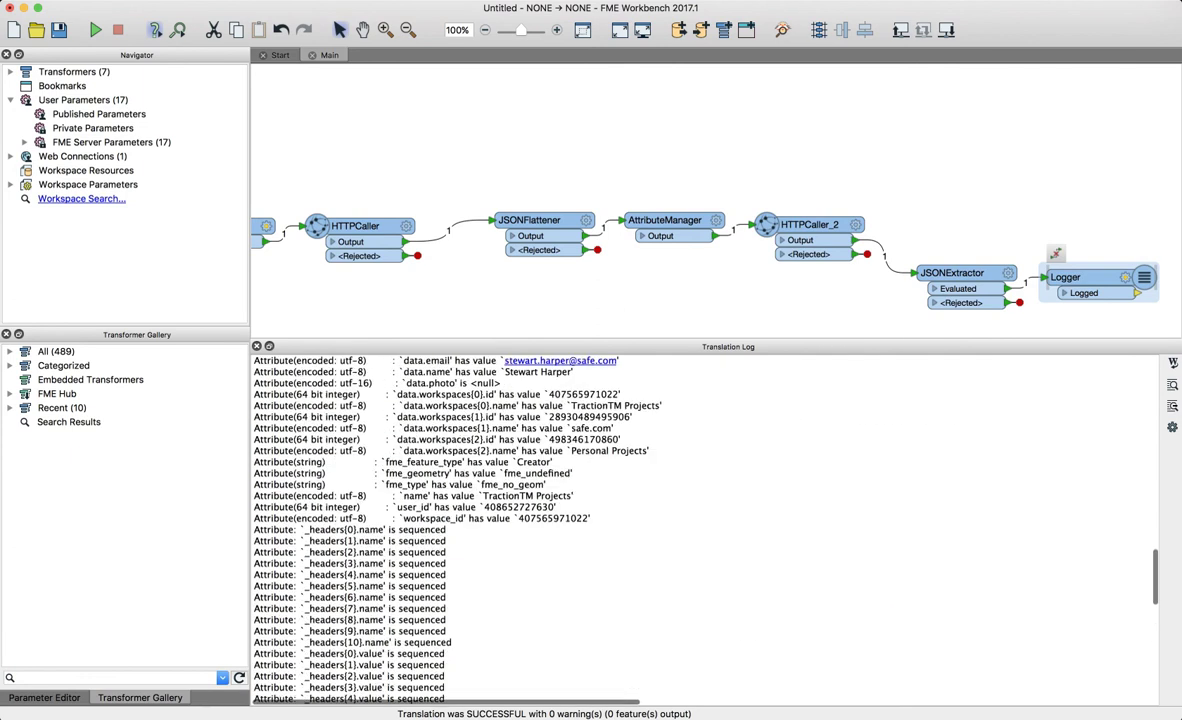
scroll(700, 525, up, 8)
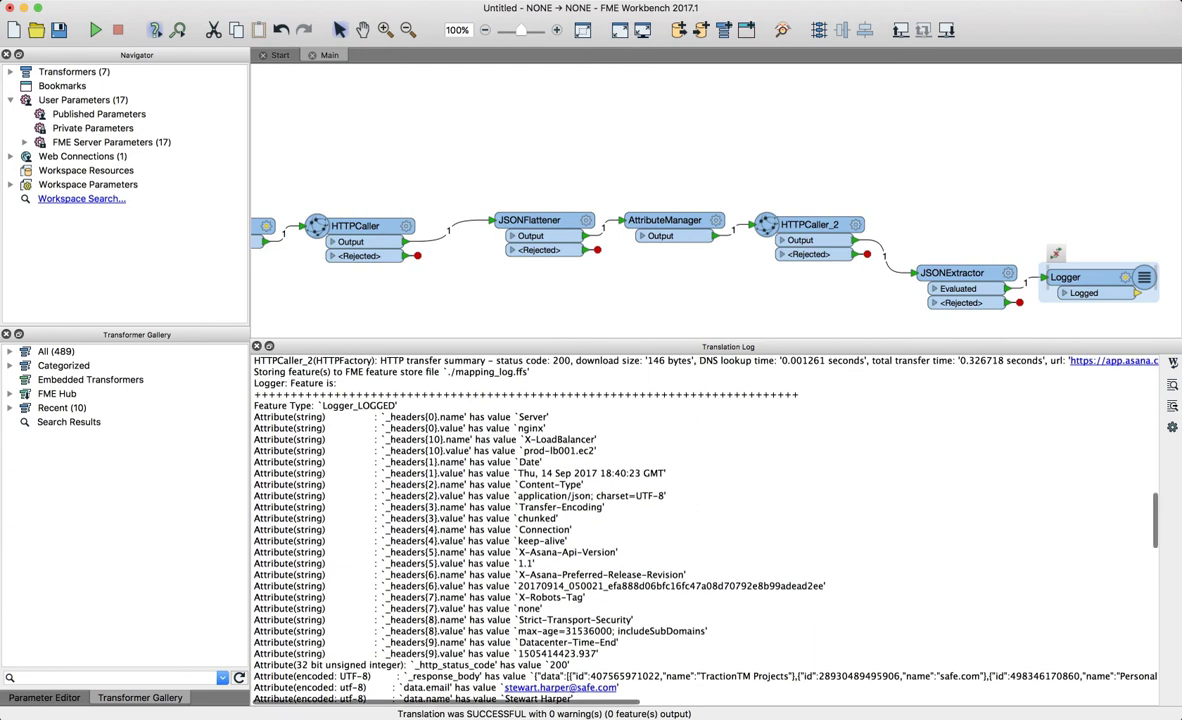
scroll(705, 525, up, 3)
scroll(705, 525, down, 4)
scroll(705, 525, down, 3)
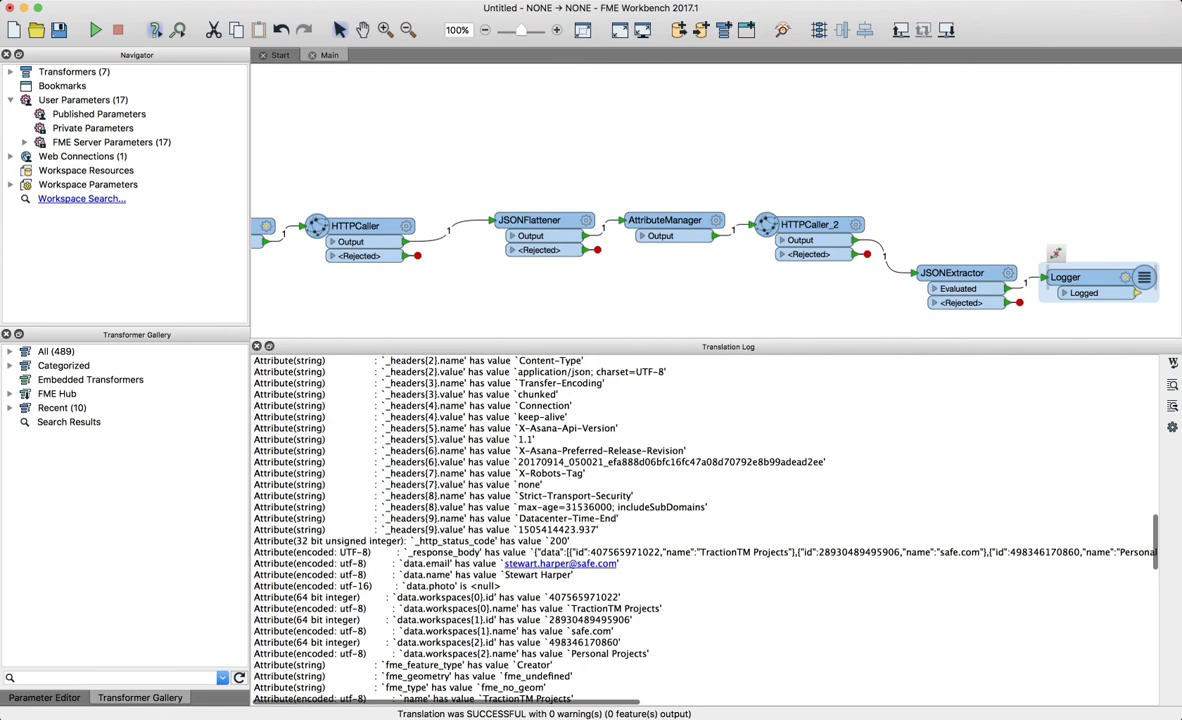
scroll(705, 525, down, 1)
scroll(425, 586, down, 3)
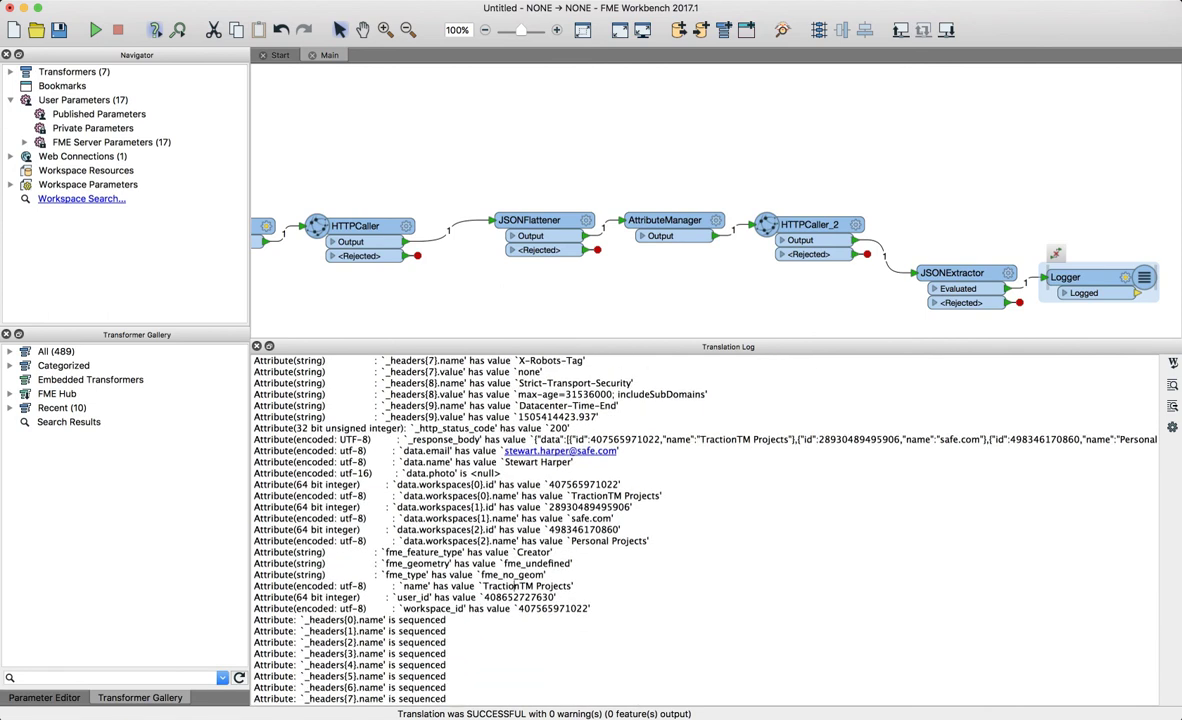
double_click(414, 597)
double_click(519, 597)
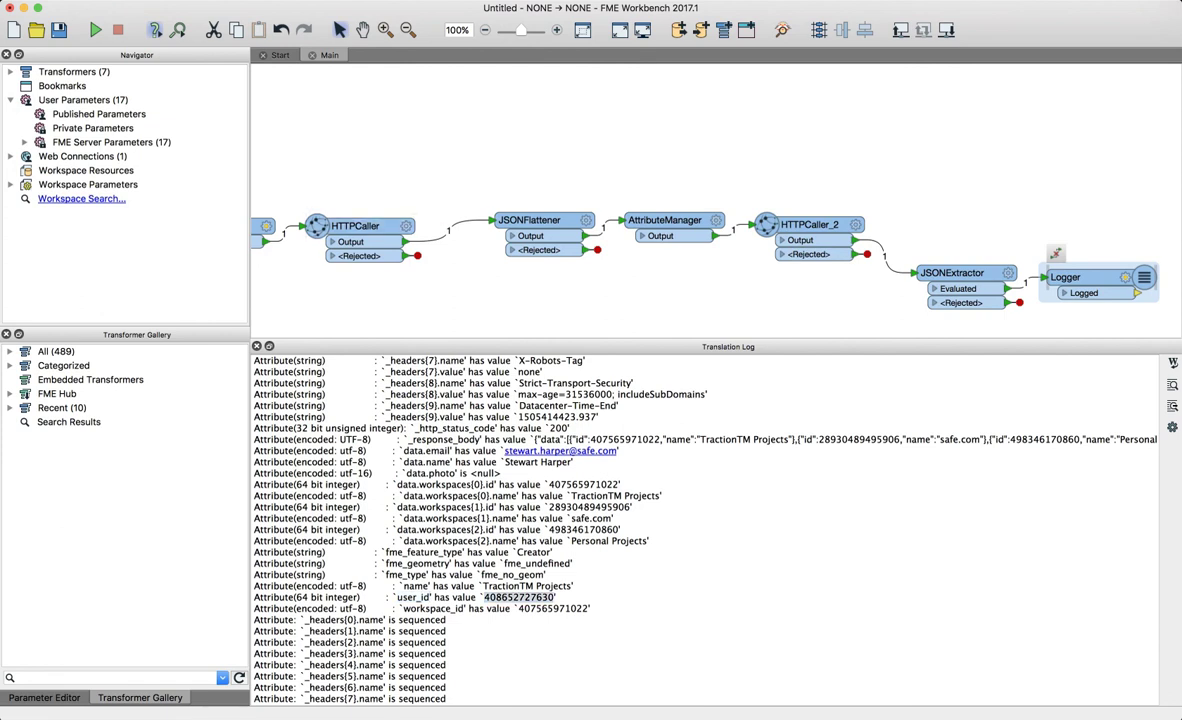
double_click(586, 608)
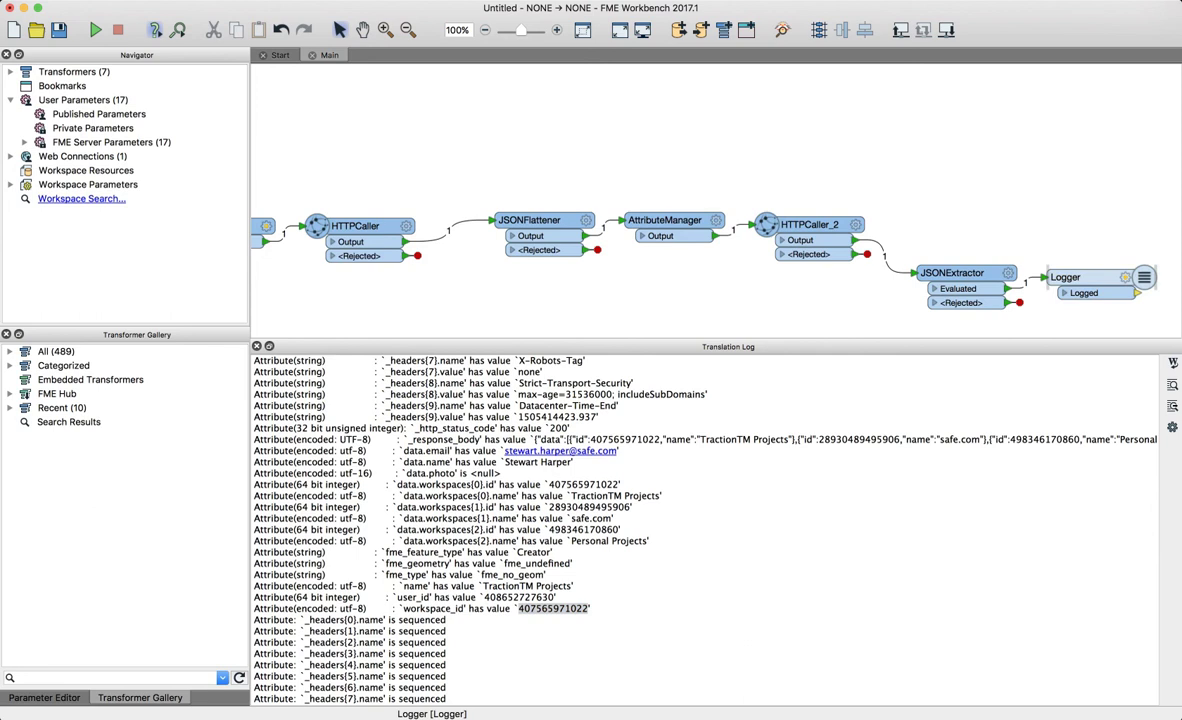
key(super+Tab)
key(super+Tab)
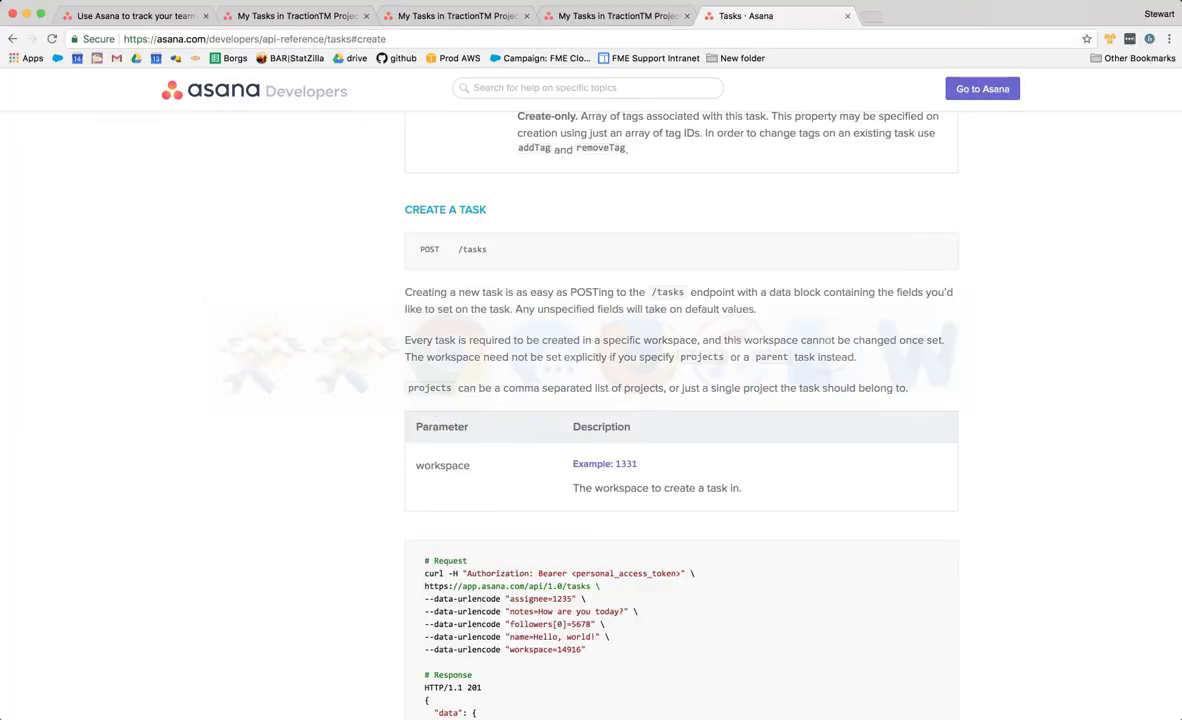
- Scroll through the Asana POST /tasks reference and example JSON response, then return to FME
scroll(680, 400, down, 1)
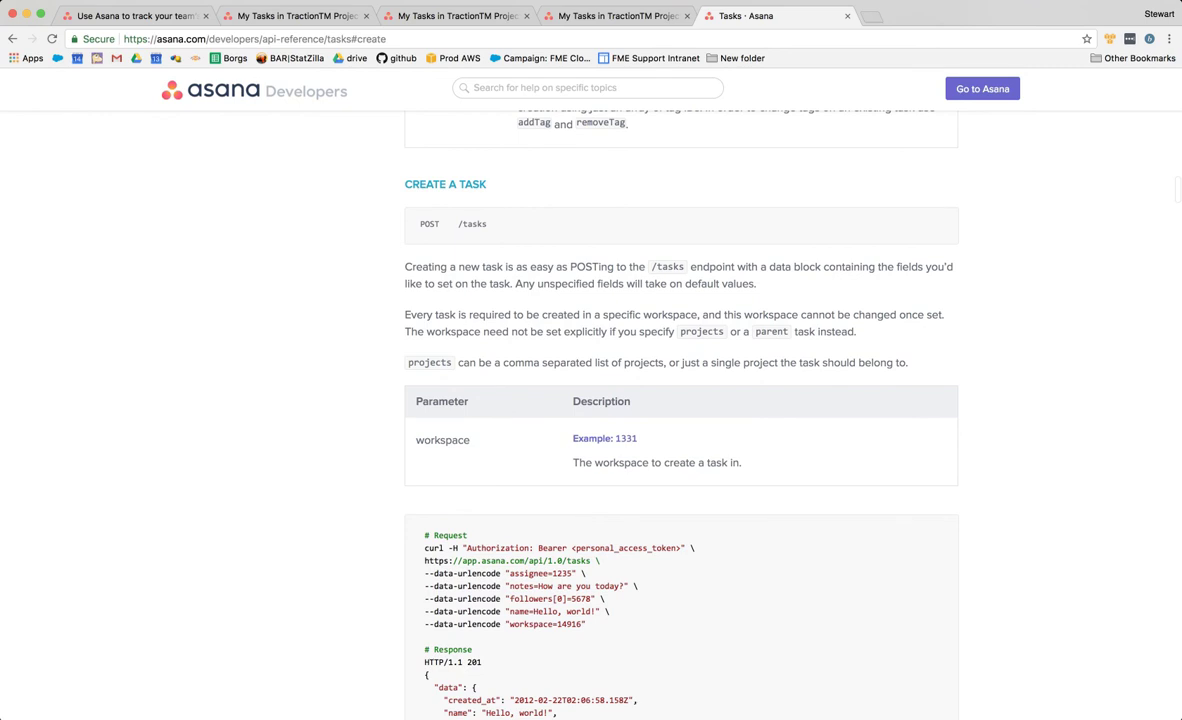
scroll(680, 400, up, 10)
scroll(680, 400, up, 8)
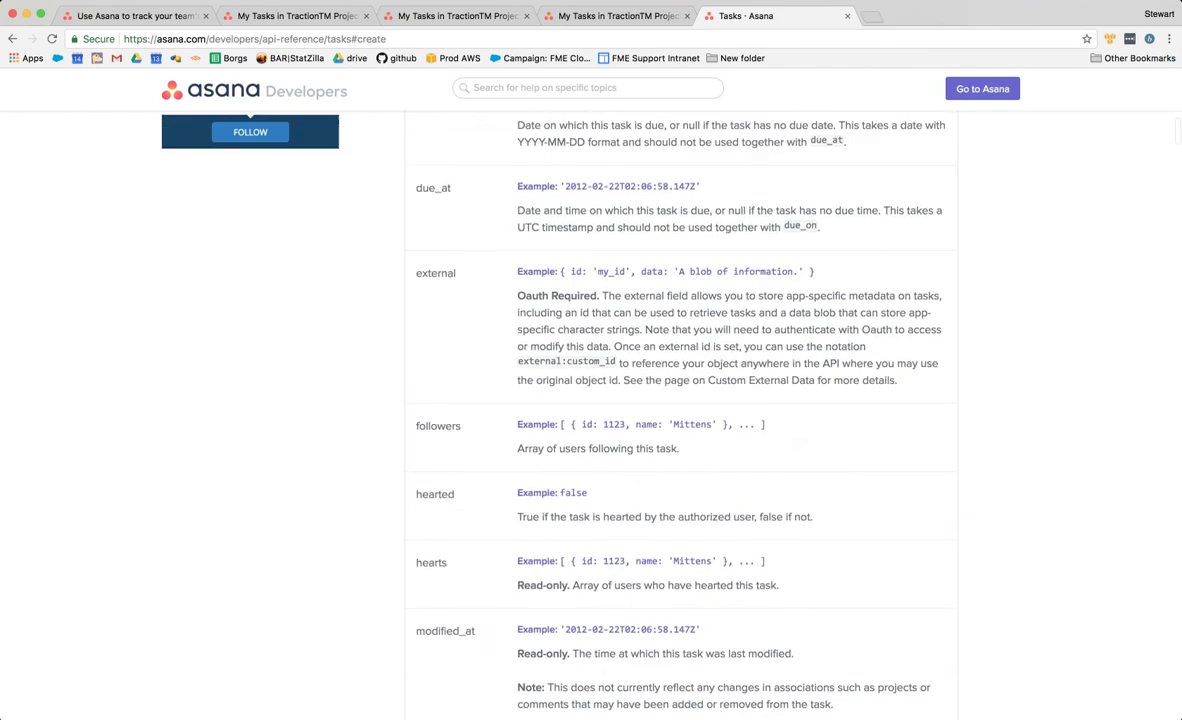
scroll(680, 400, up, 9)
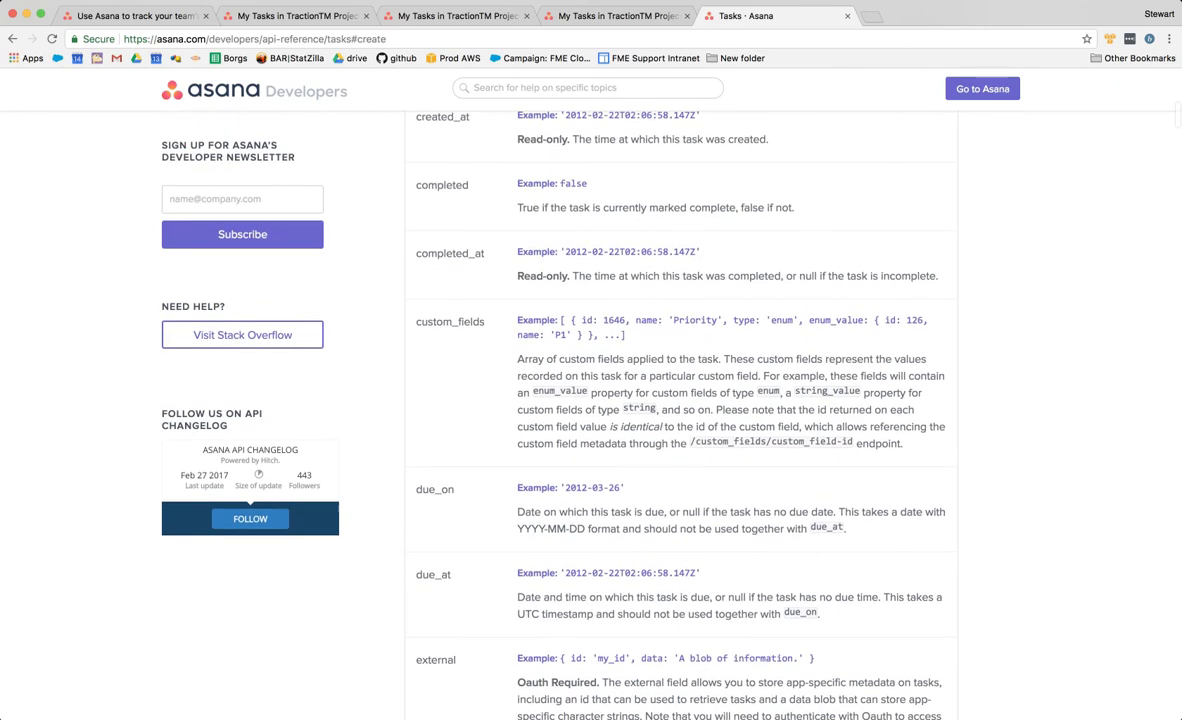
scroll(680, 400, up, 2)
scroll(680, 400, down, 15)
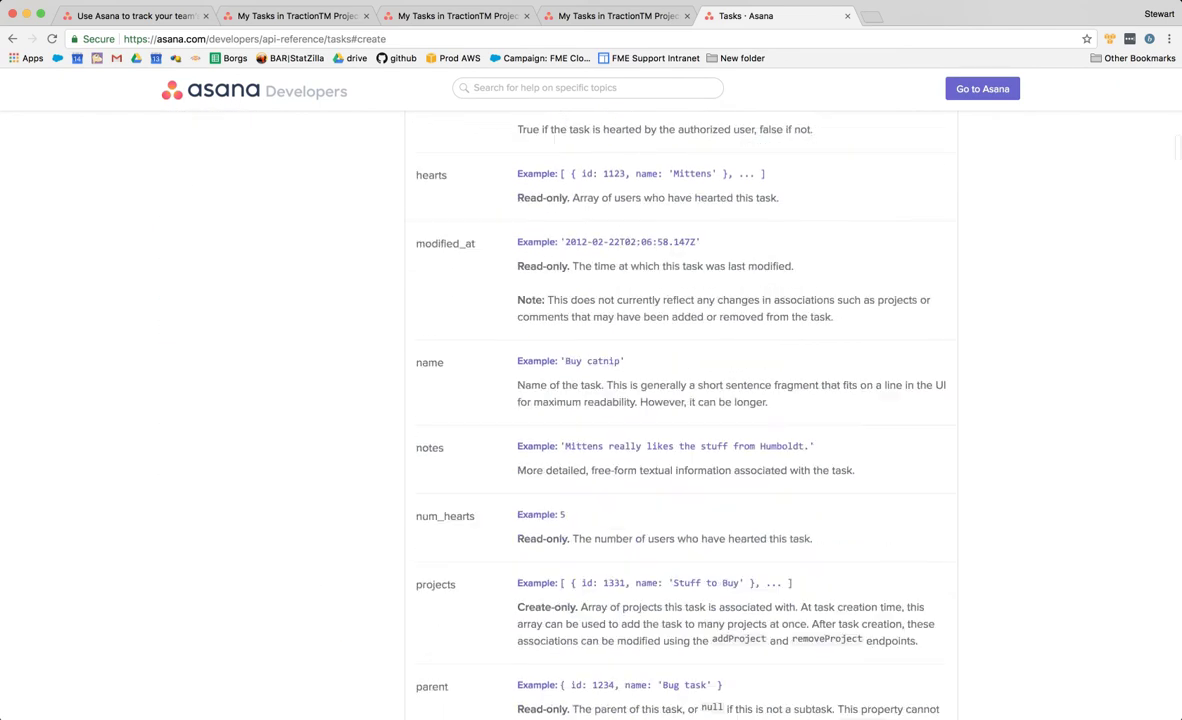
scroll(680, 400, down, 8)
scroll(680, 400, up, 4)
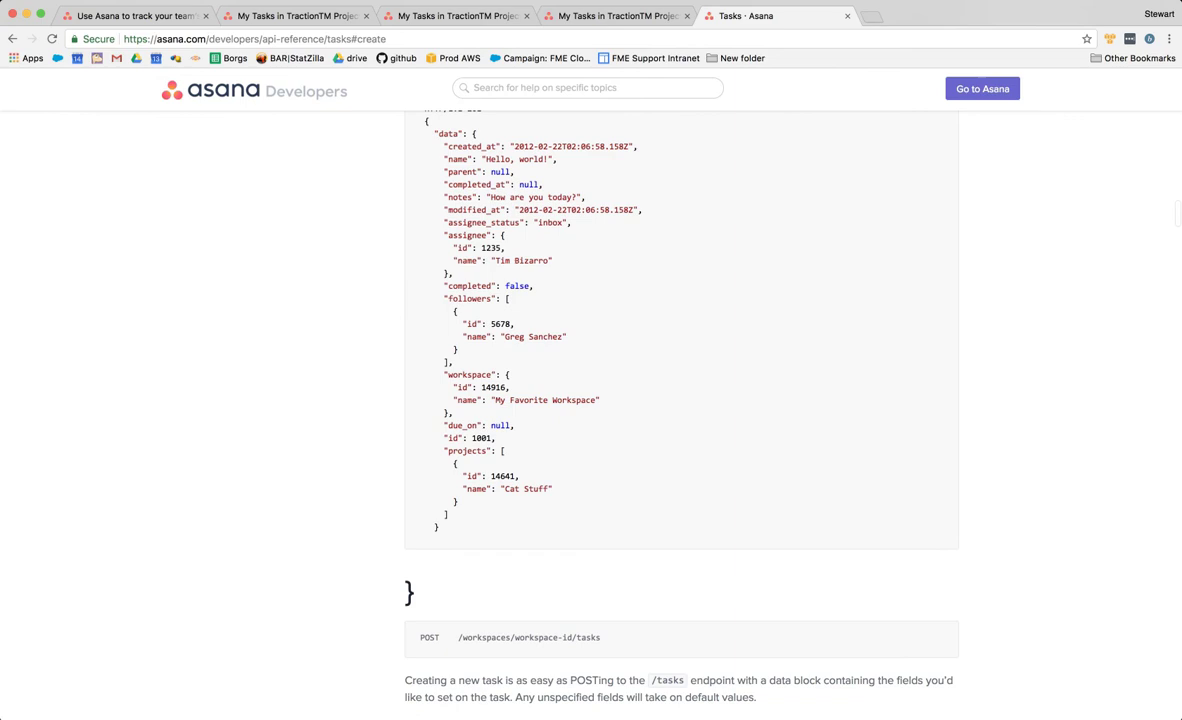
key(super+Tab)
key(super+Tab)
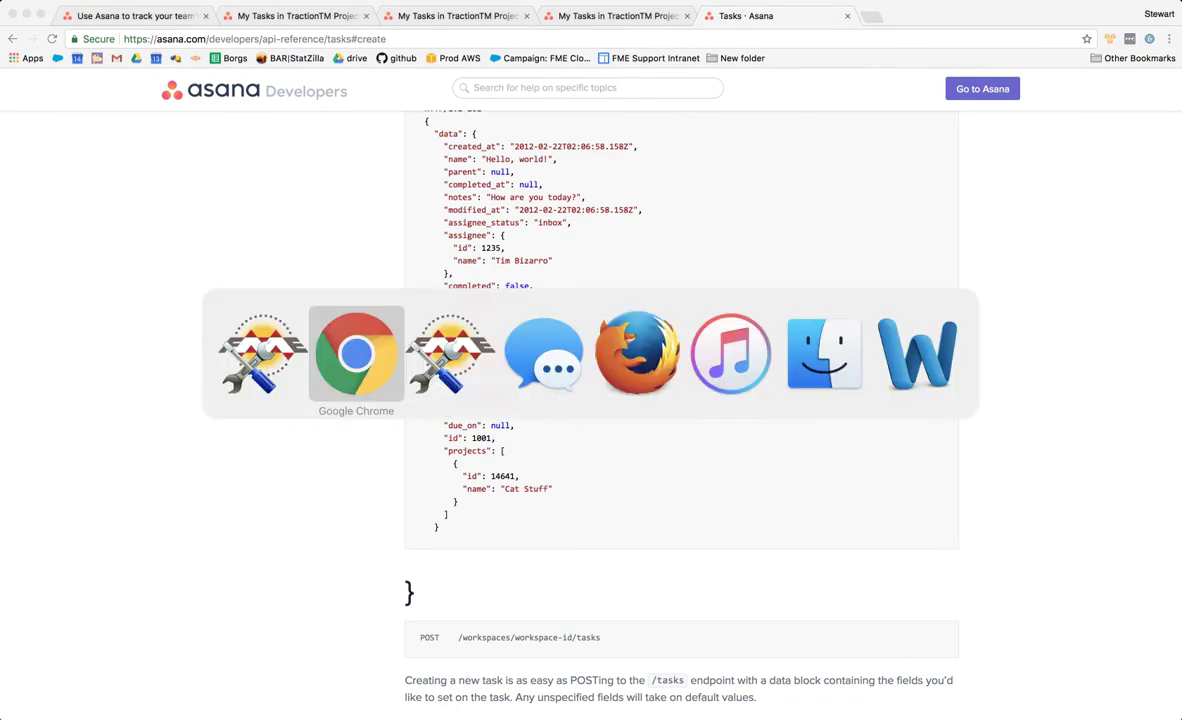
key(super+shift+Tab)
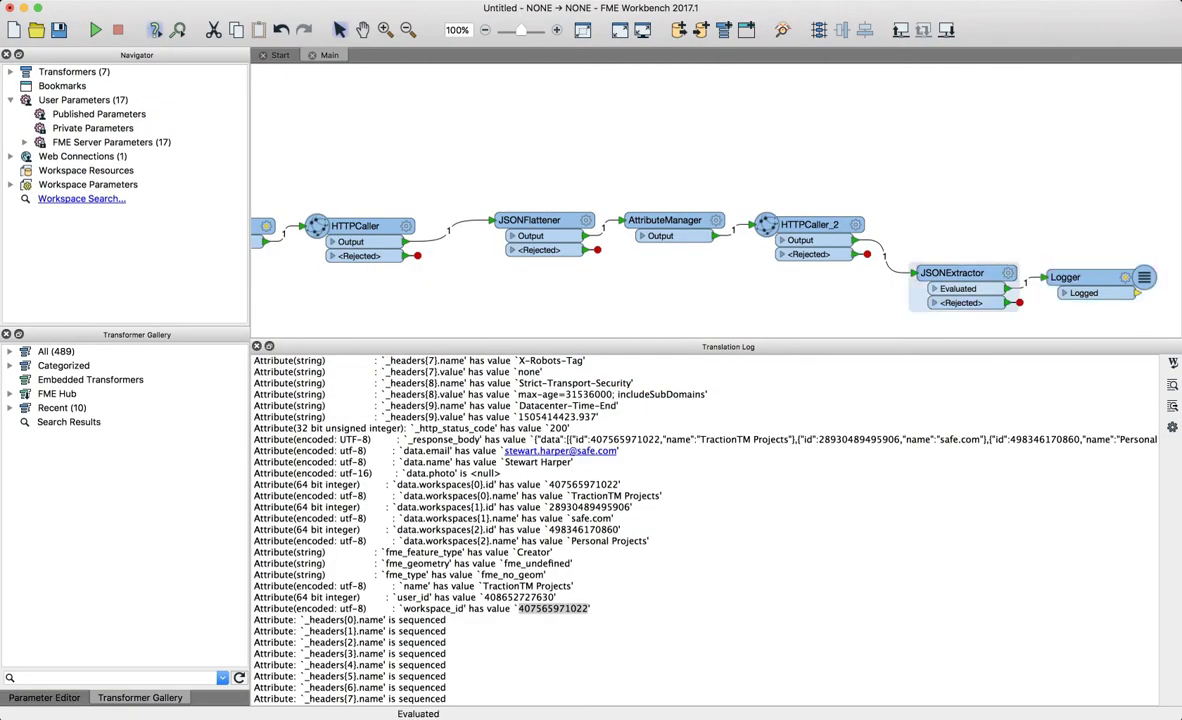
- Add an HTTPCaller after JSONExtractor and place HTTPCaller_3 below it
text(httpcall)
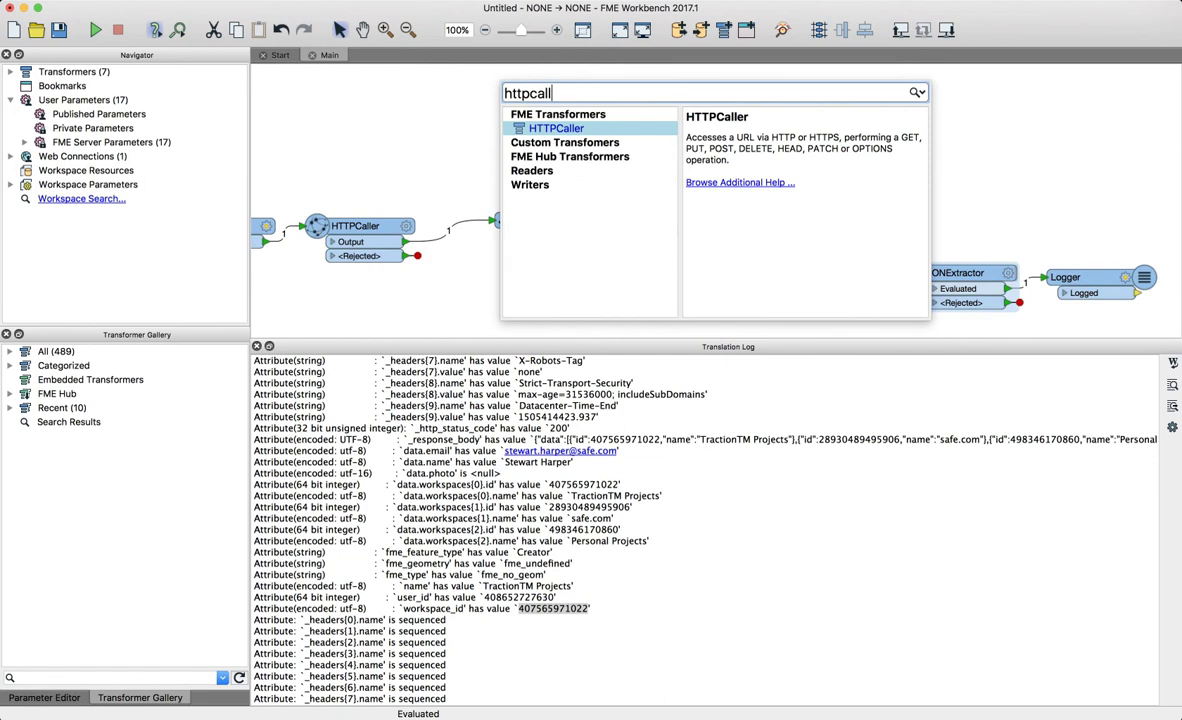
key(Return)
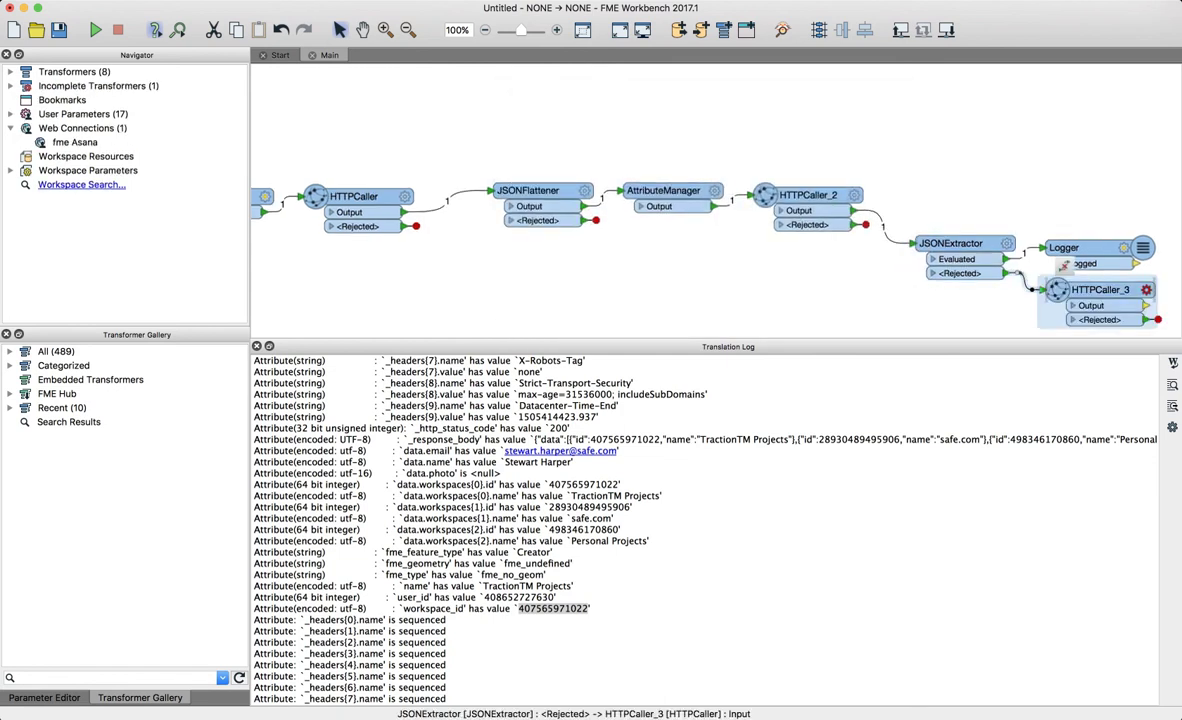
drag(1100, 289, 648, 486)
click(694, 400)
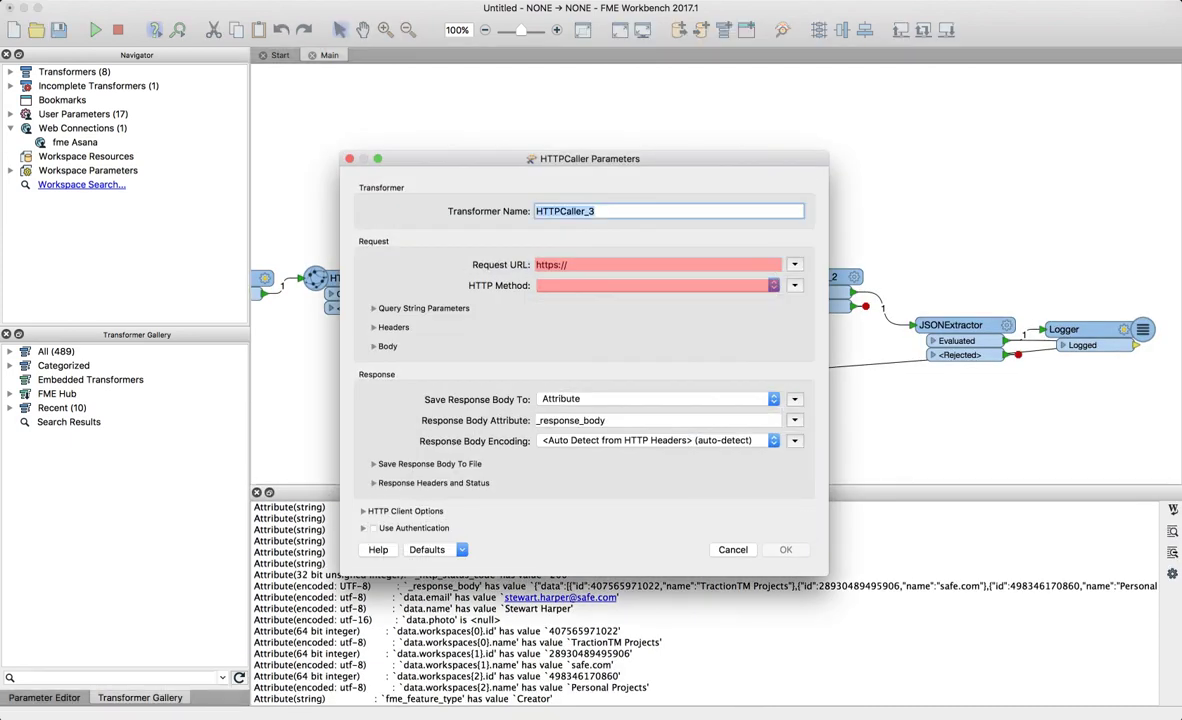
key(super+Tab)
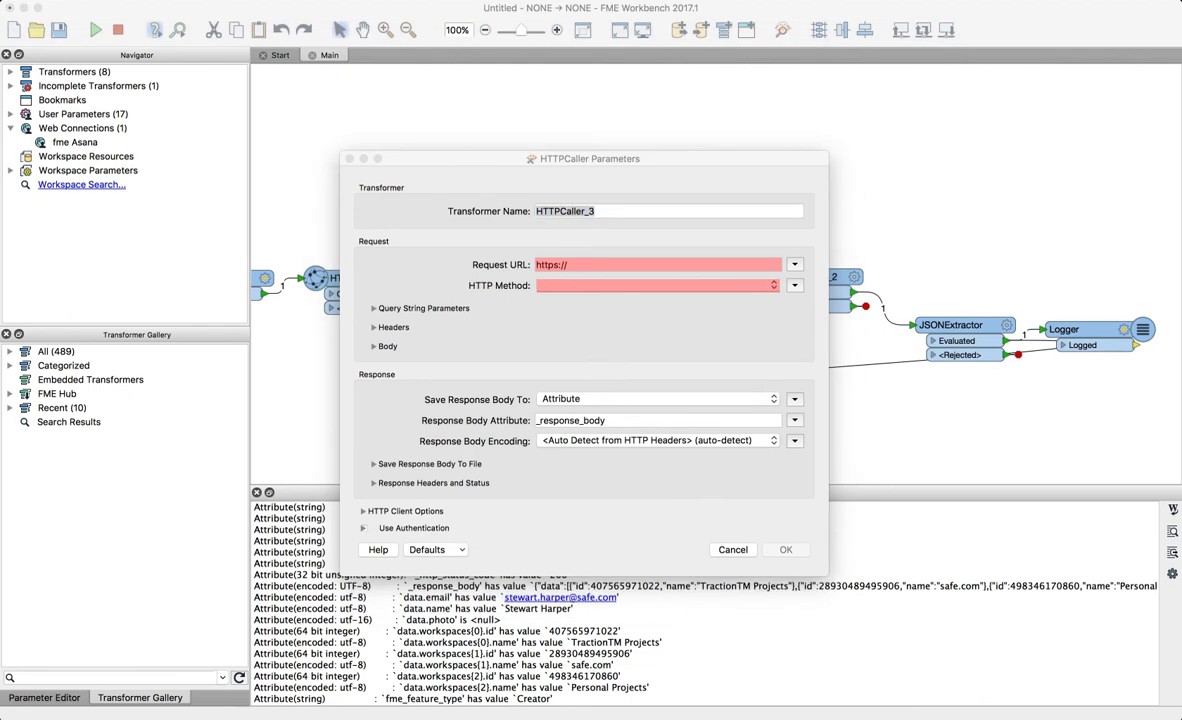
key(super+Tab)
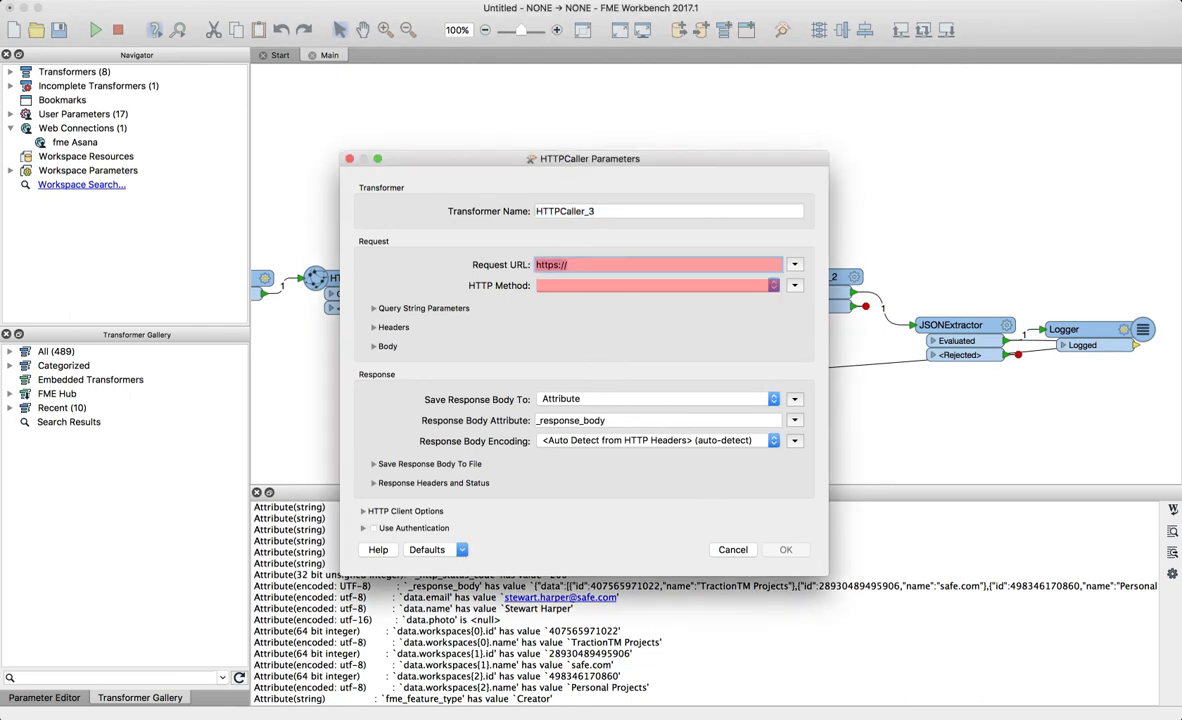
text(https://app.asana.com/api/1.0/tasks)
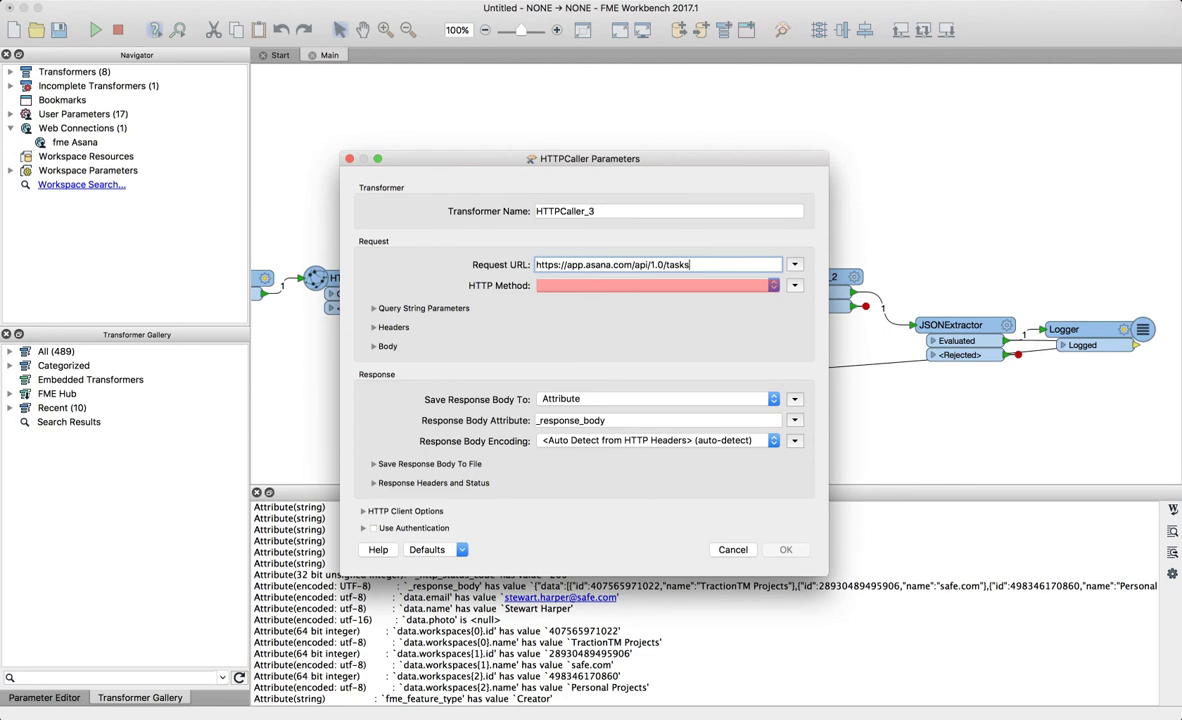
click(774, 285)
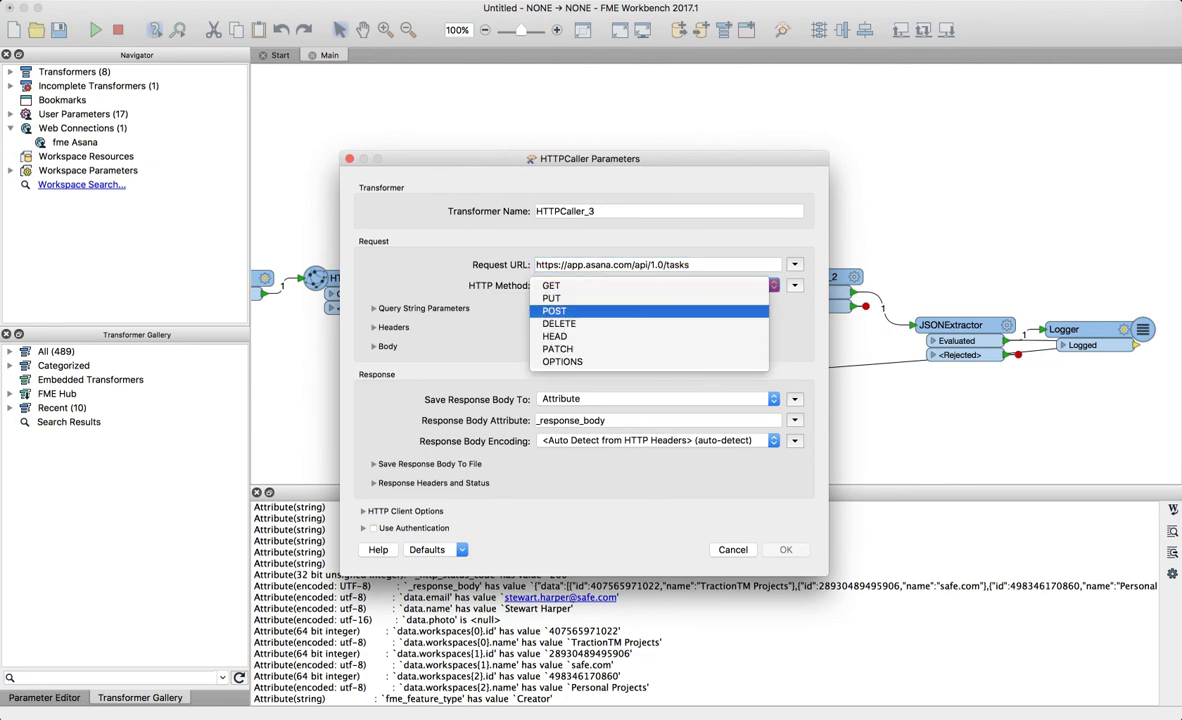
click(650, 311)
click(650, 286)
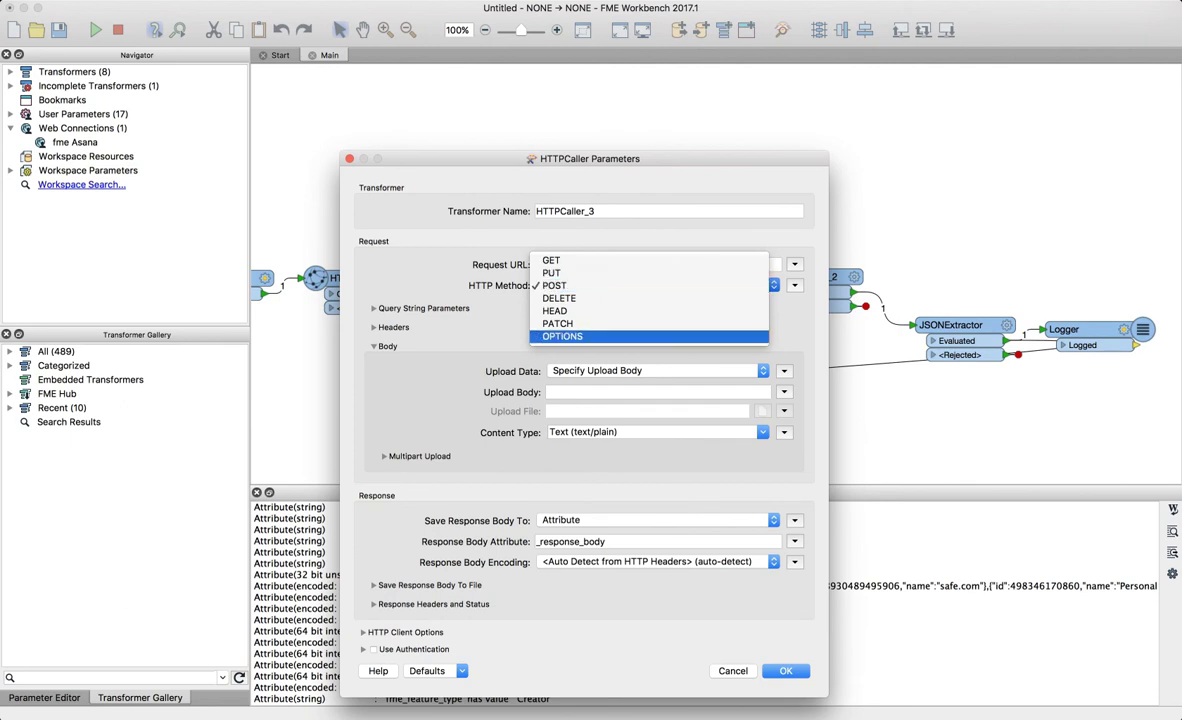
key(Escape)
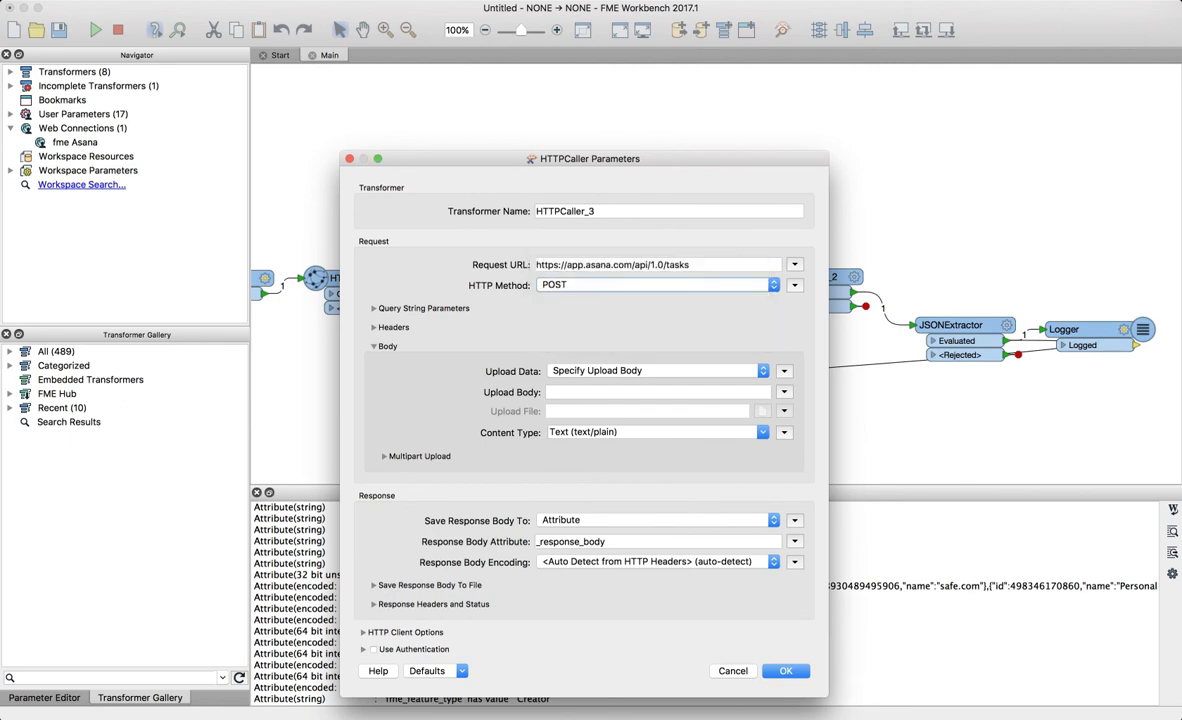
click(375, 308)
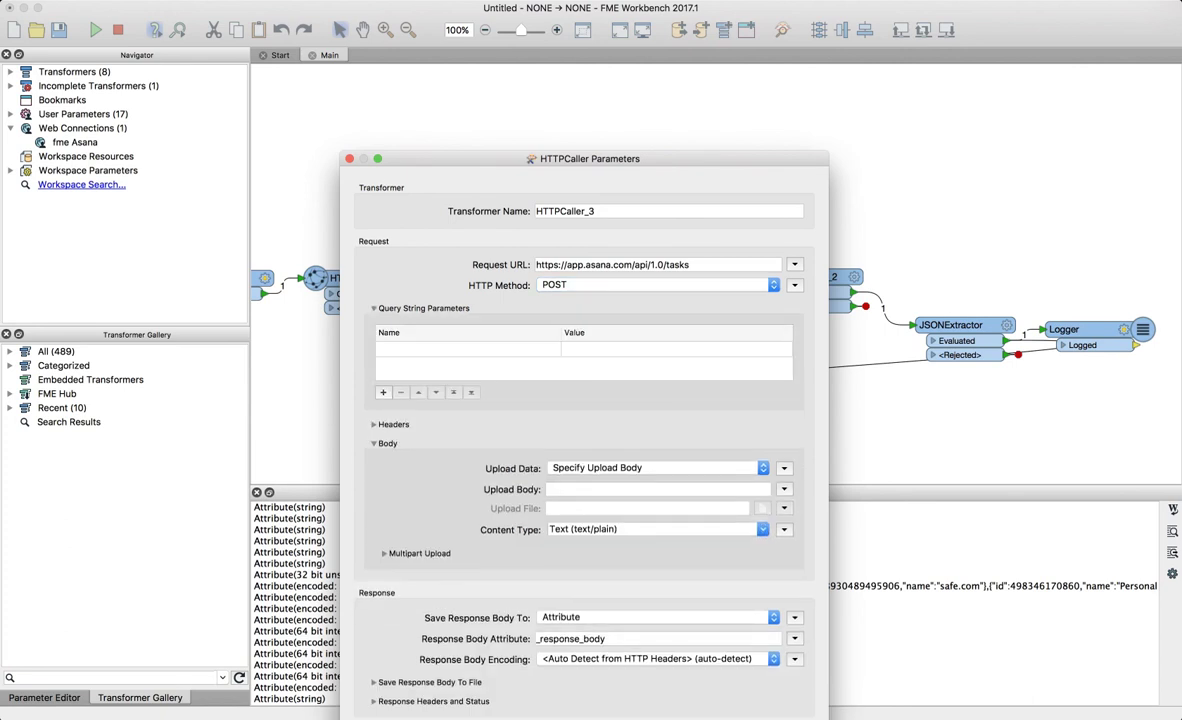
key(super+Tab)
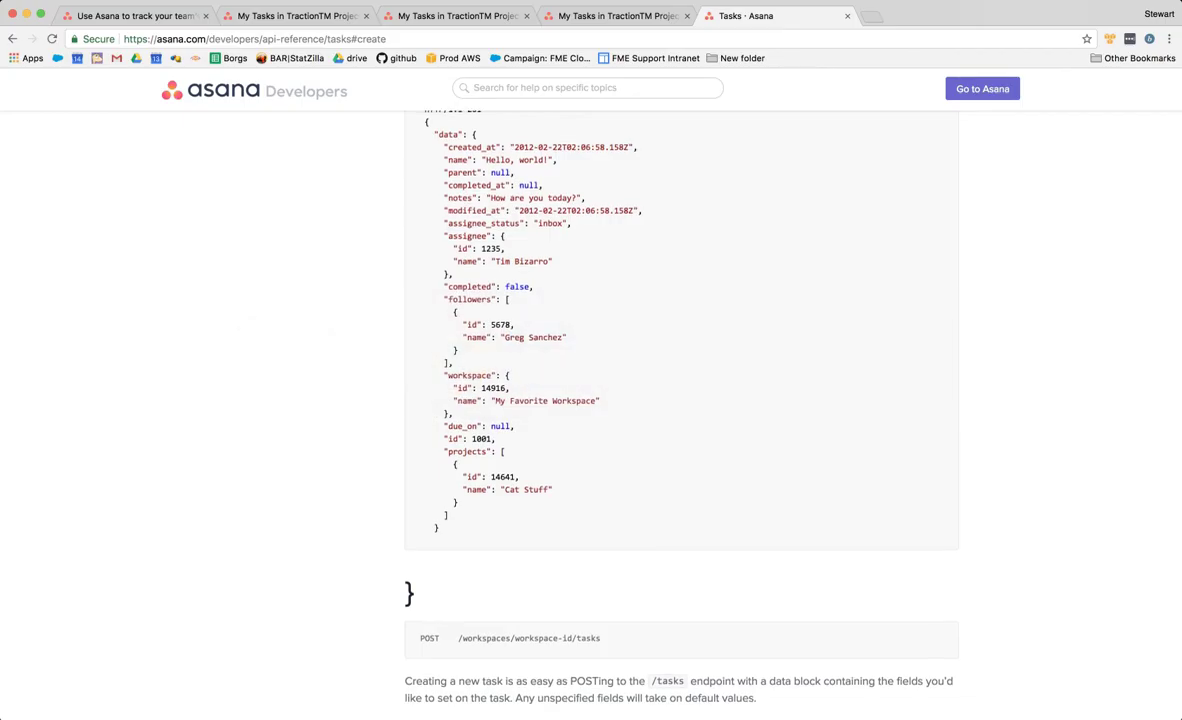
- Set HTTPCaller_3's upload data to Specify Upload Body
scroll(680, 400, up, 2)
scroll(680, 400, up, 5)
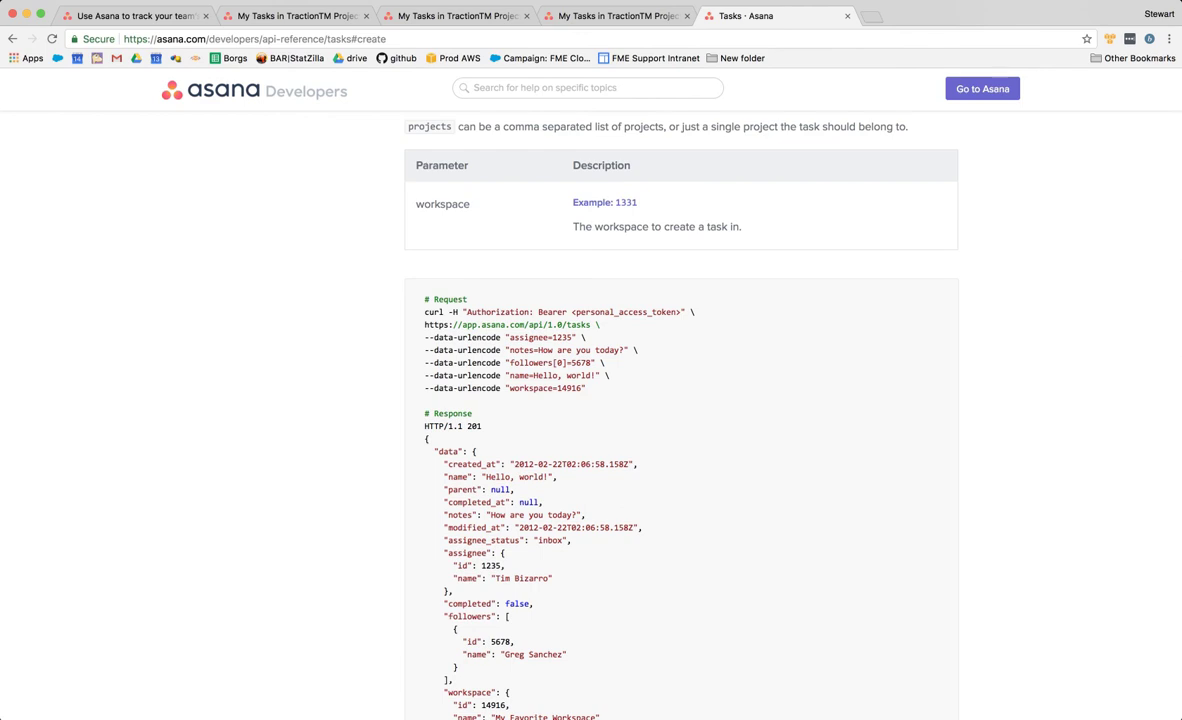
scroll(680, 400, up, 5)
scroll(680, 400, up, 15)
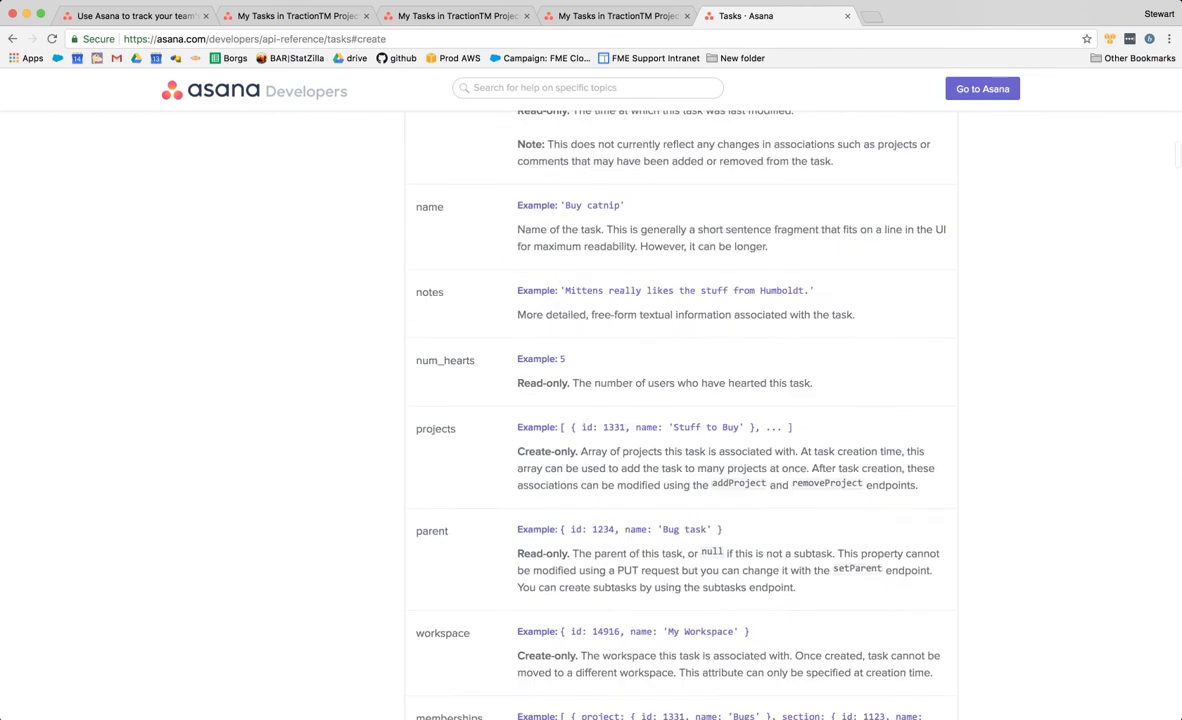
scroll(680, 400, up, 10)
scroll(680, 400, down, 15)
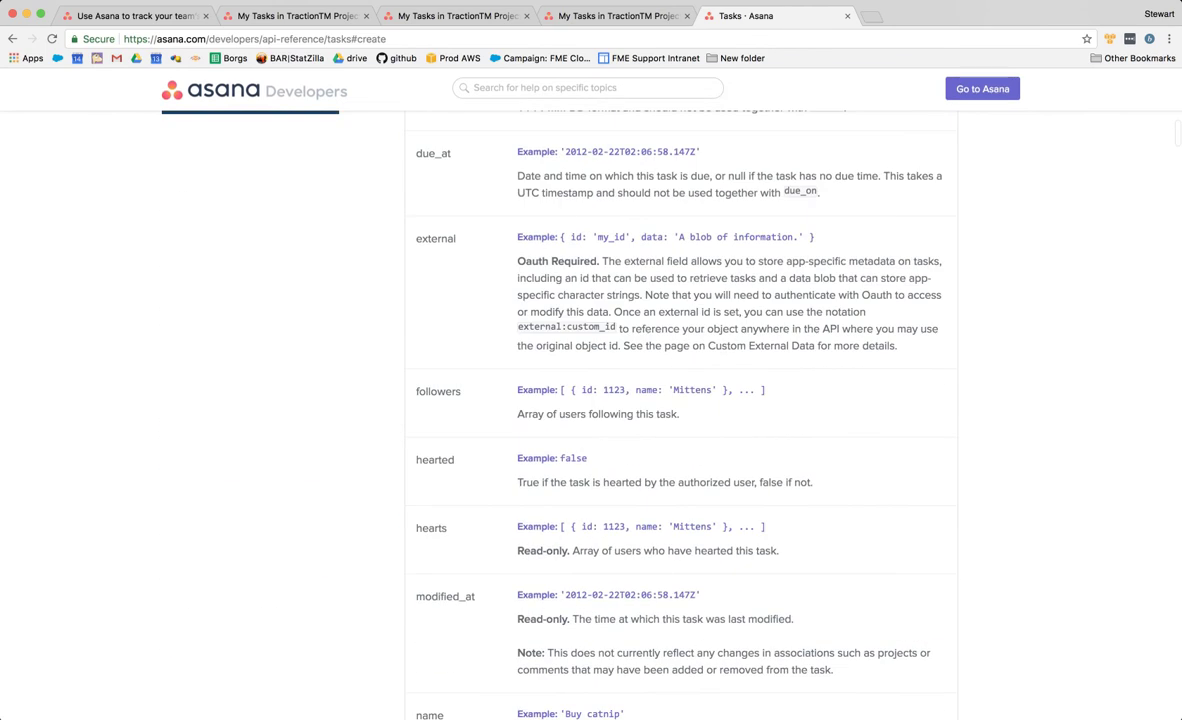
key(super+Tab)
click(650, 468)
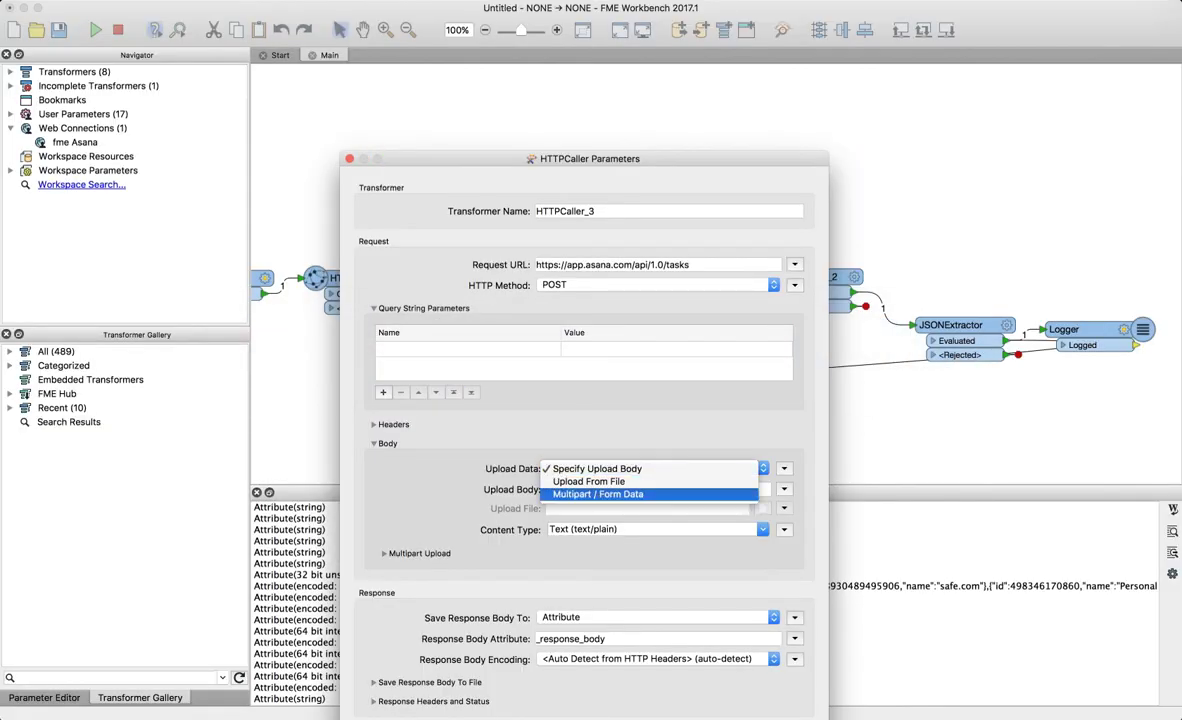
key(Up)
key(Up)
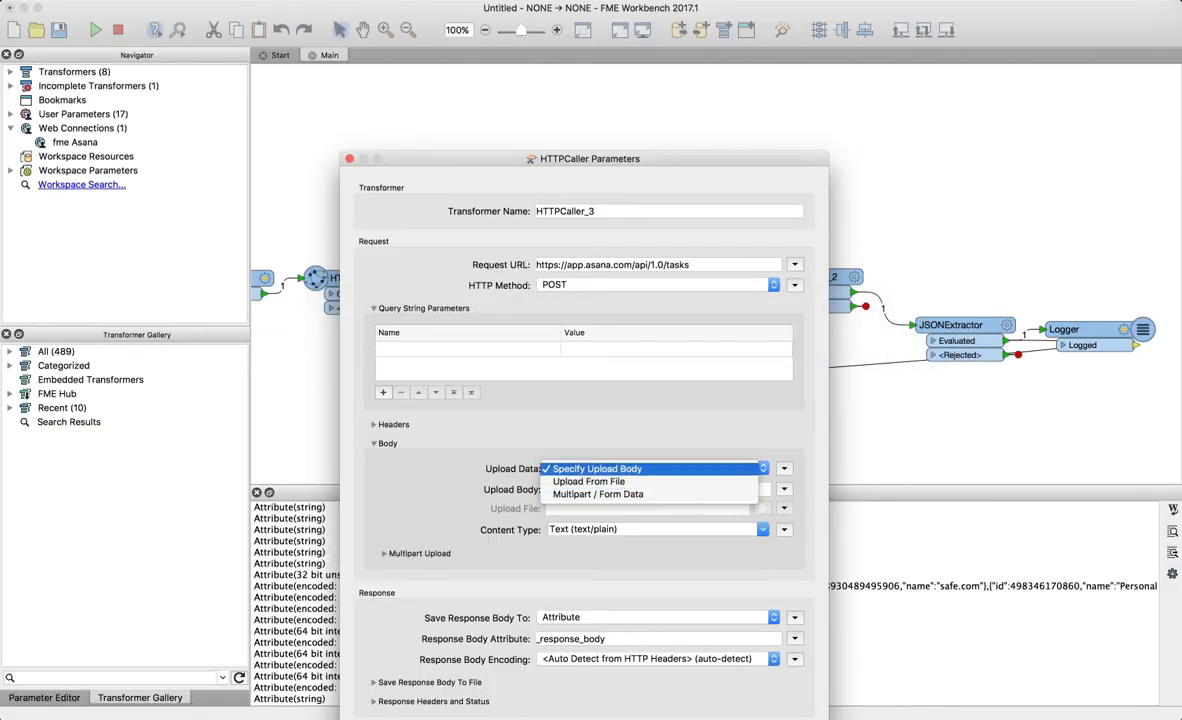
key(Return)
- Browse the Asana documentation overview and the Input/Output Options page
key(super+Tab)
scroll(617, 383, down, 3)
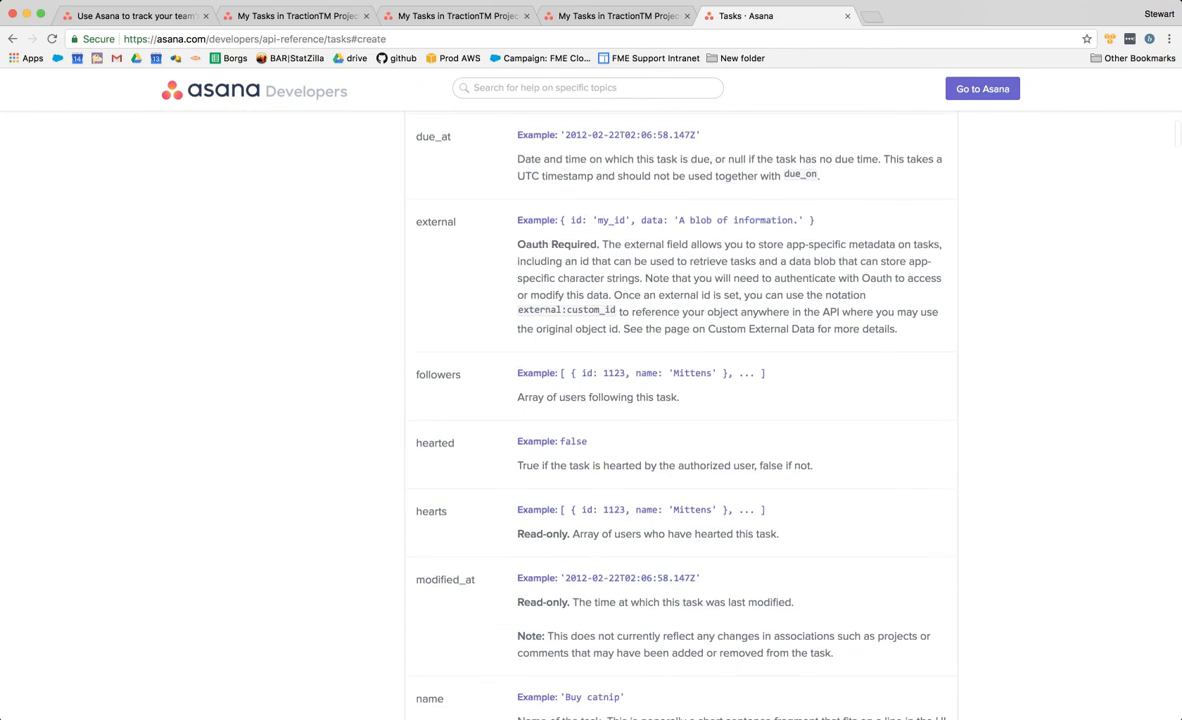
scroll(617, 383, up, 15)
scroll(617, 400, down, 5)
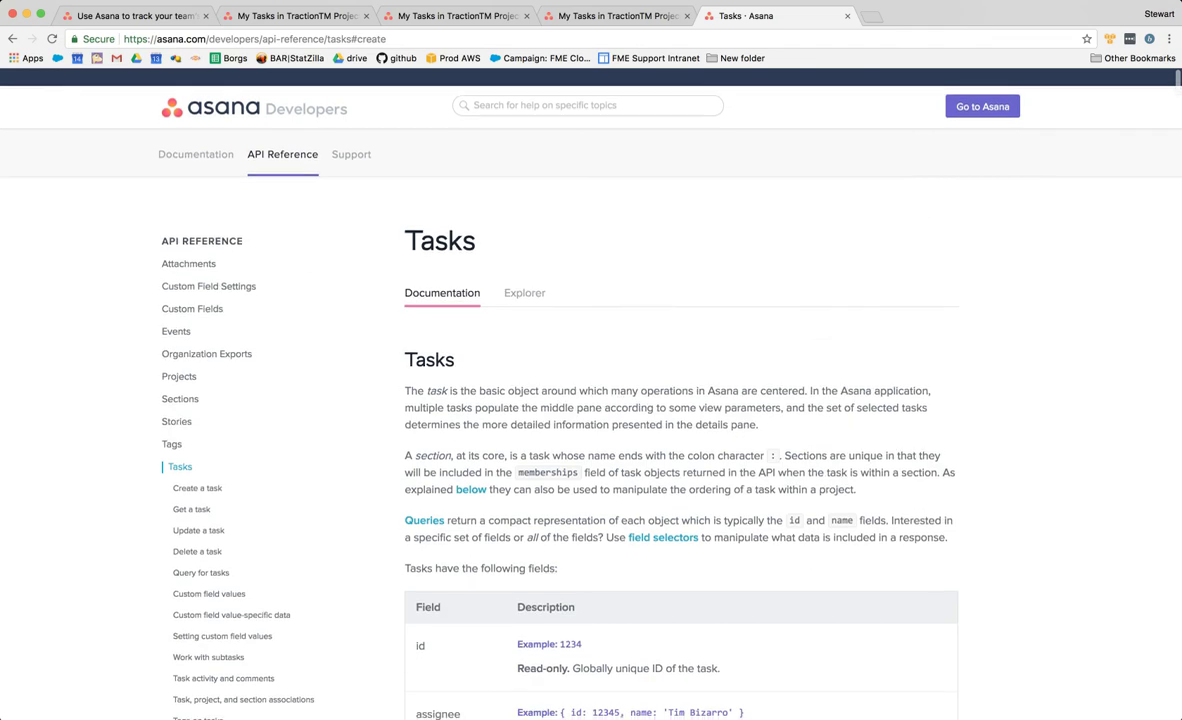
scroll(617, 400, up, 4)
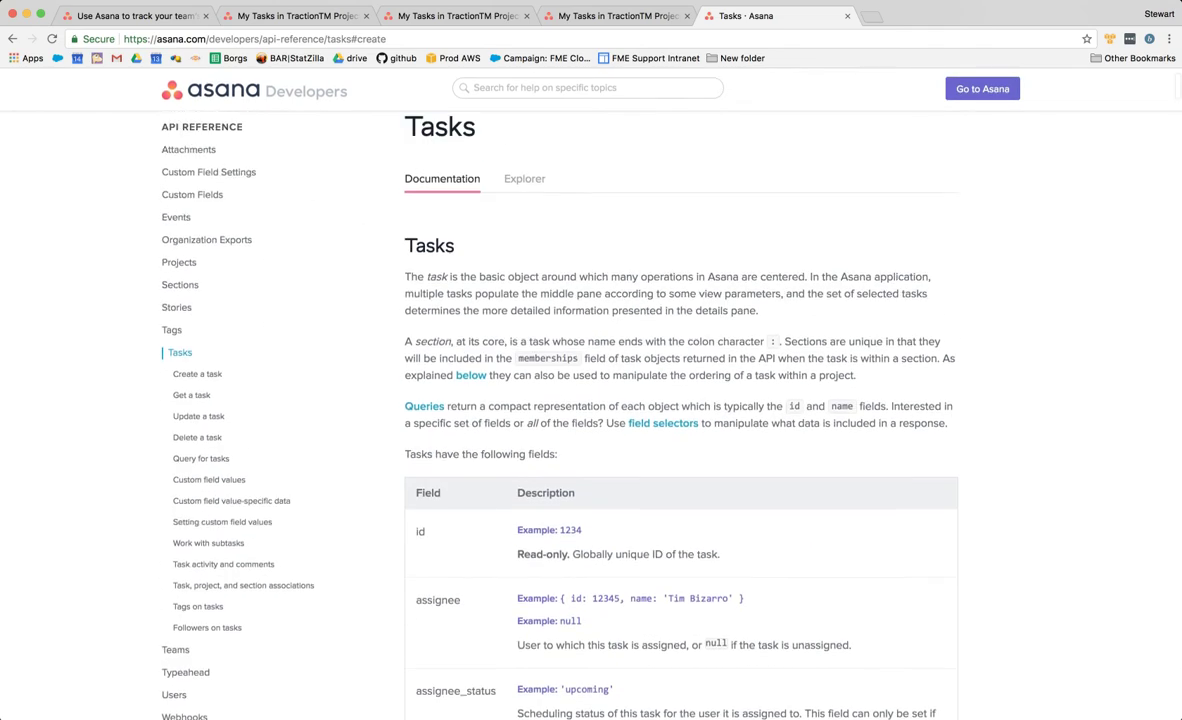
click(196, 136)
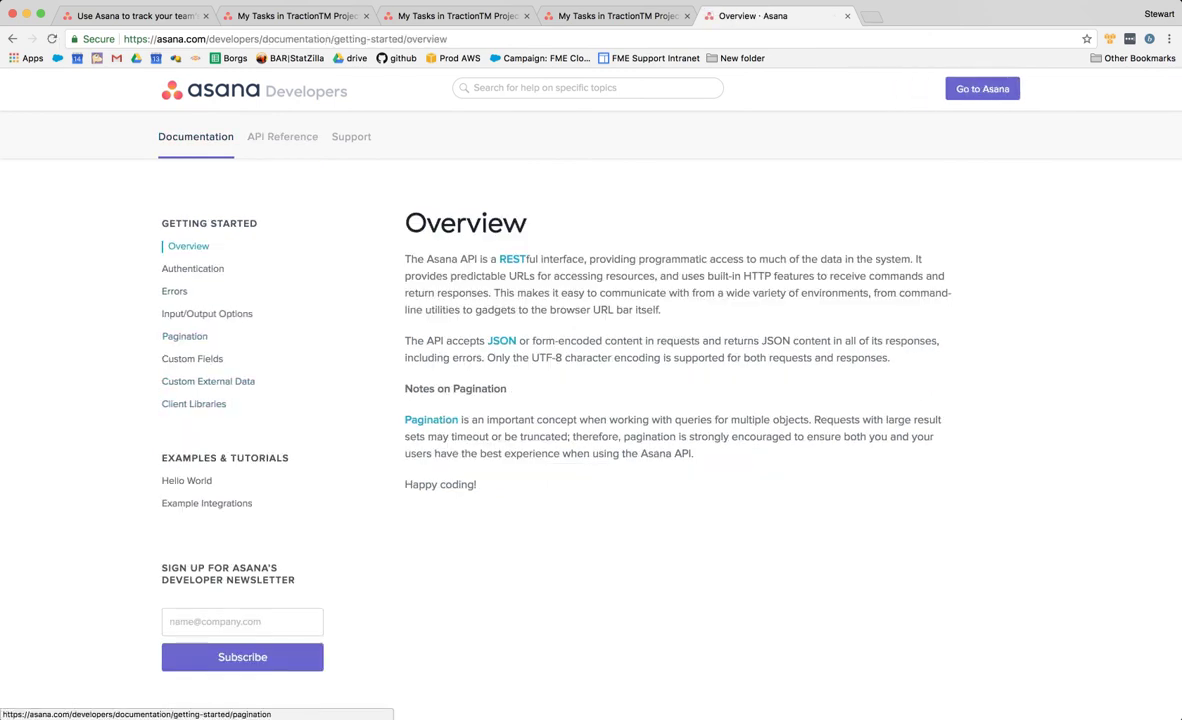
click(213, 313)
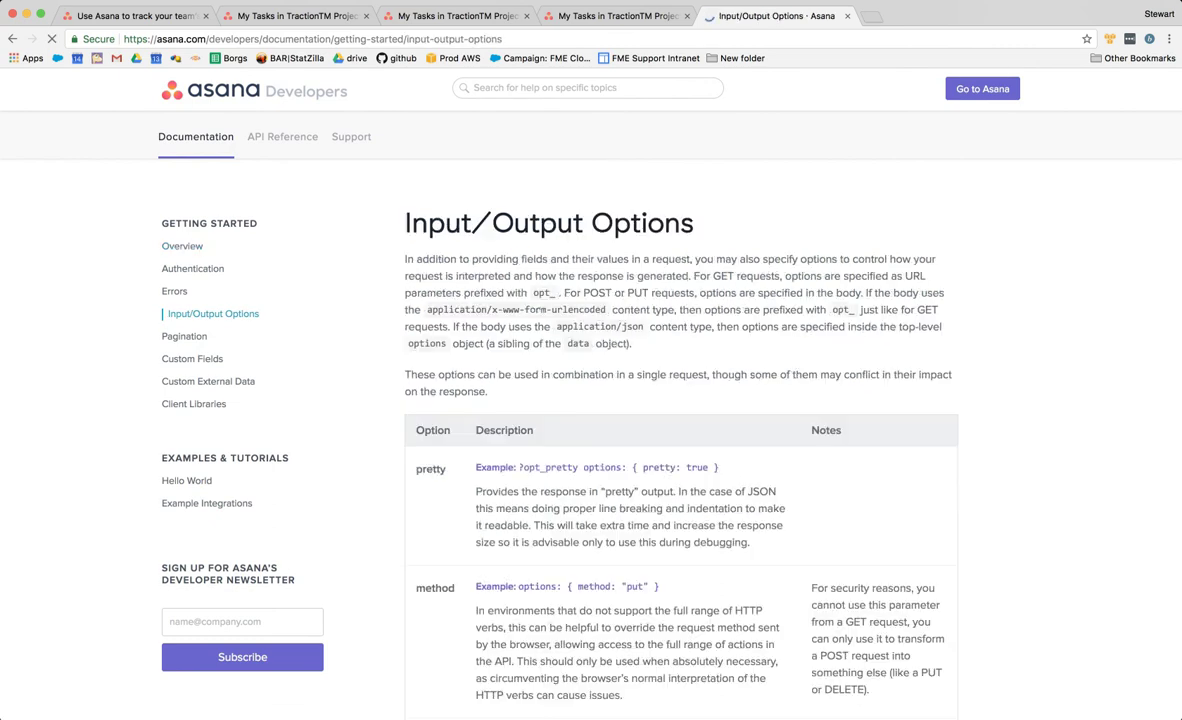
scroll(590, 400, down, 15)
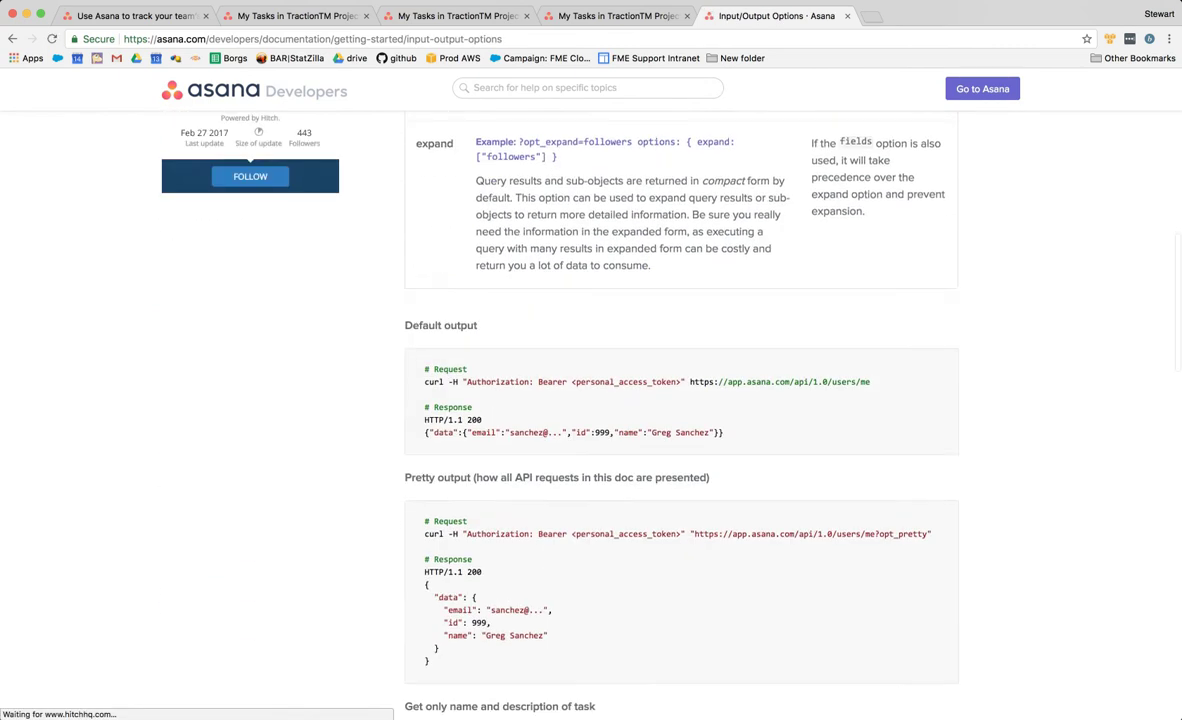
scroll(590, 400, up, 15)
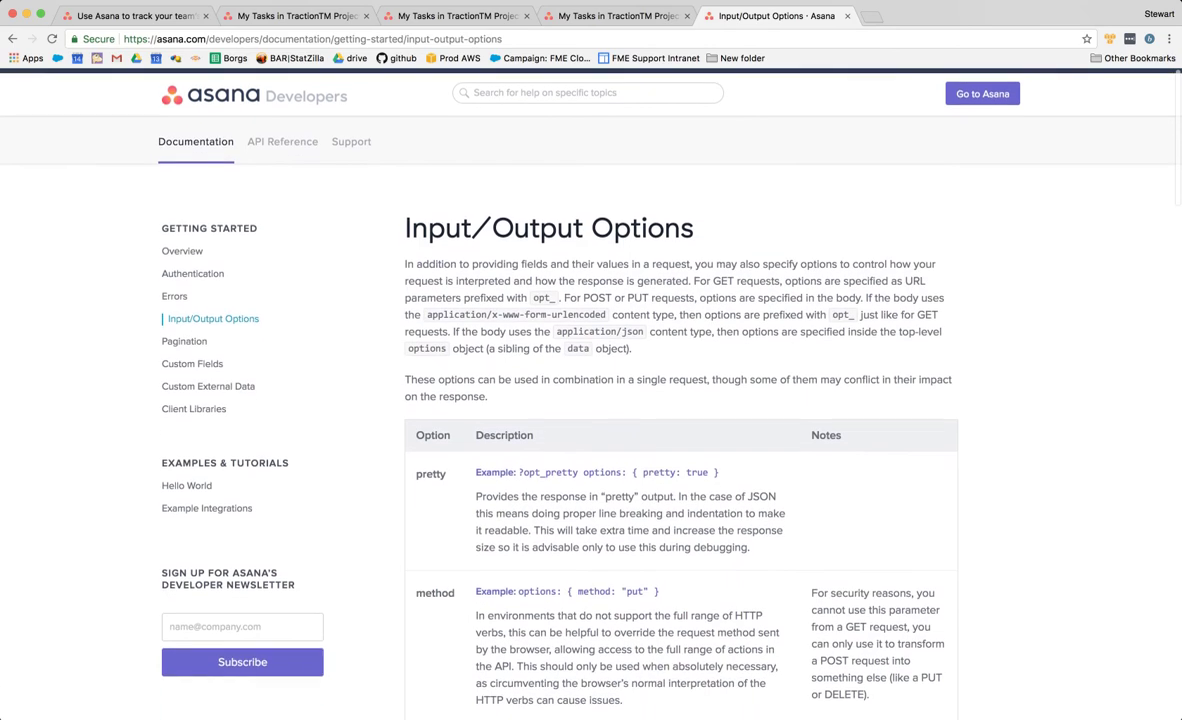
- Open the Asana Tasks API reference and read the name, notes, projects and workspace fields
click(282, 136)
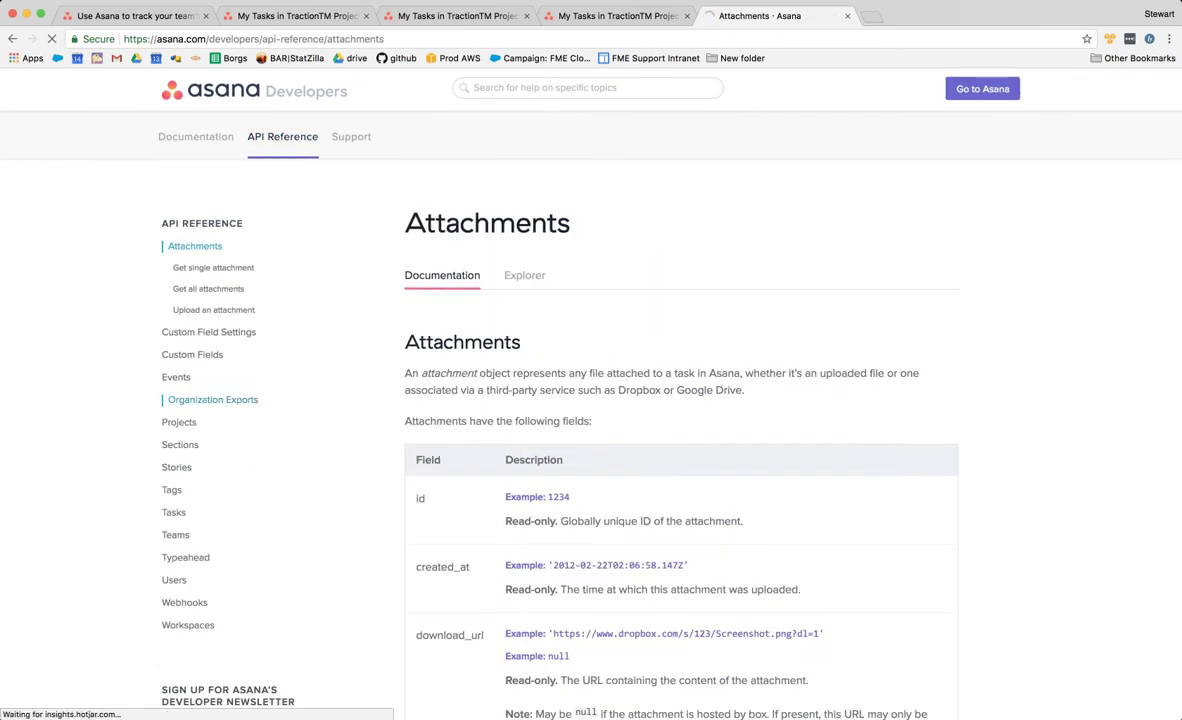
click(180, 512)
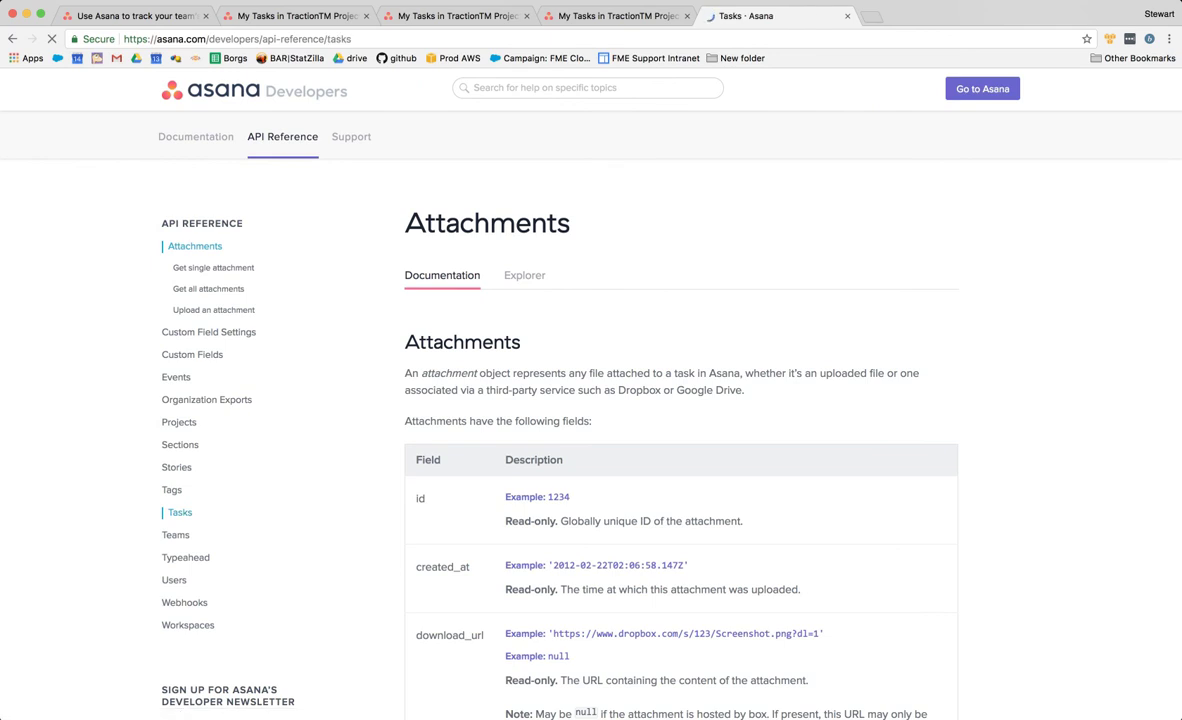
scroll(590, 400, down, 20)
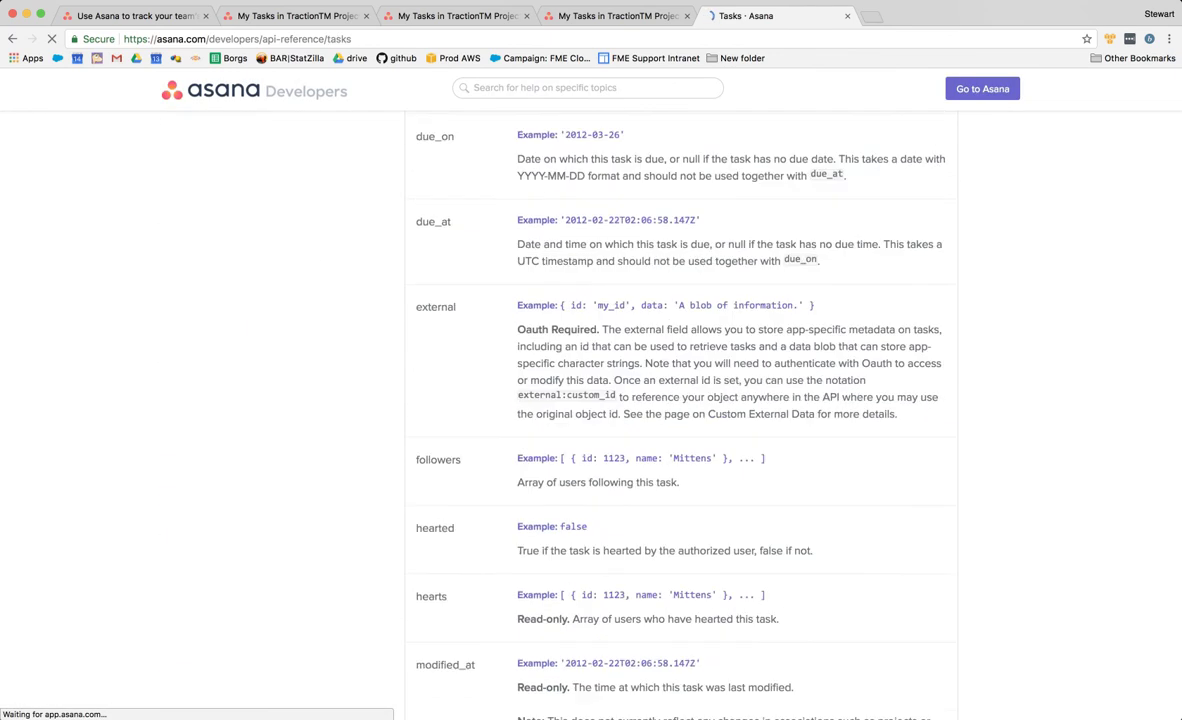
scroll(680, 400, up, 15)
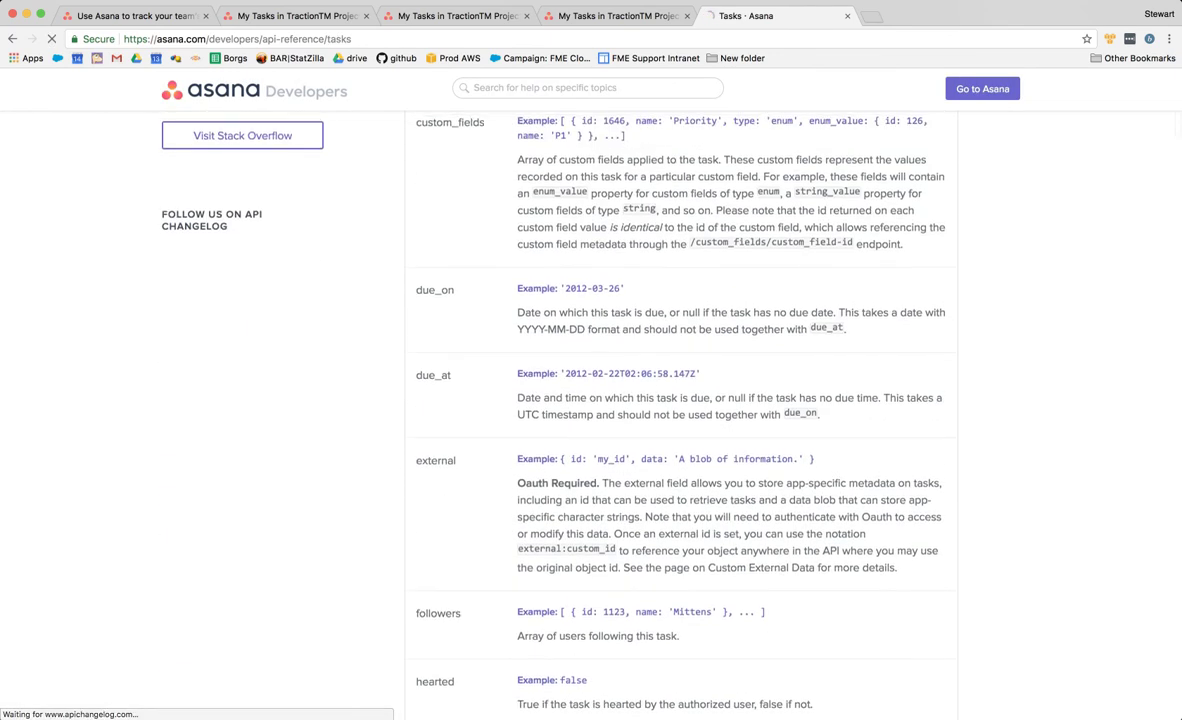
scroll(680, 400, up, 2)
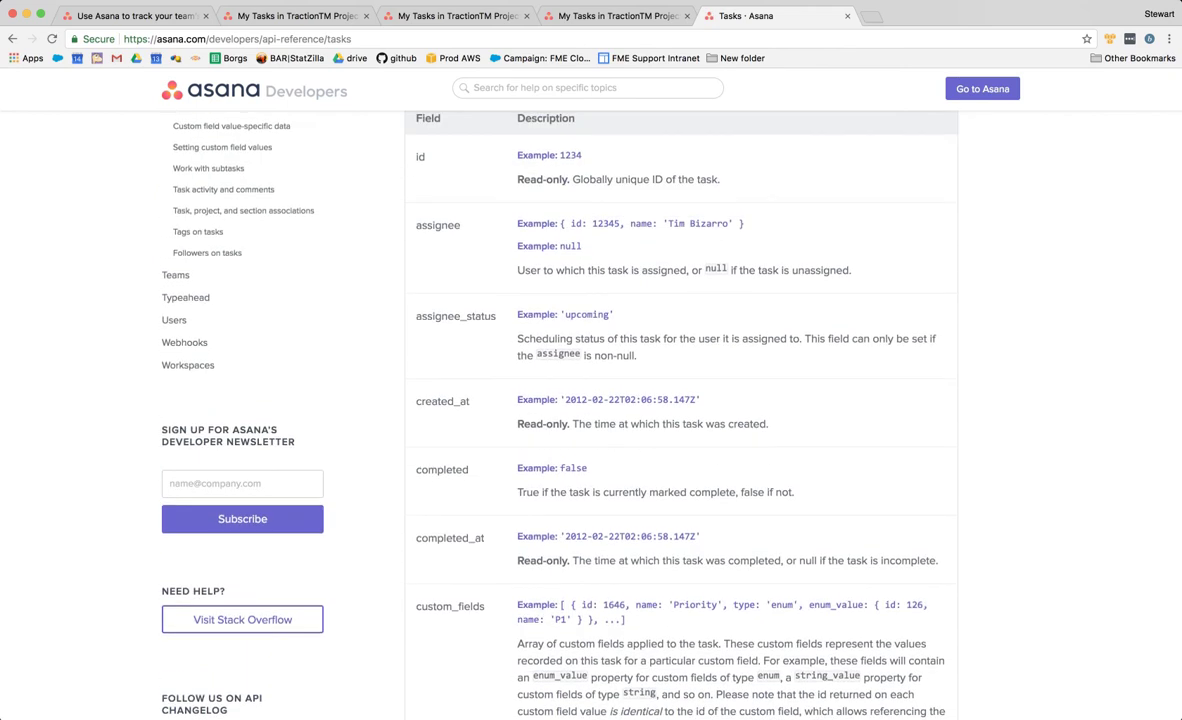
scroll(680, 400, down, 10)
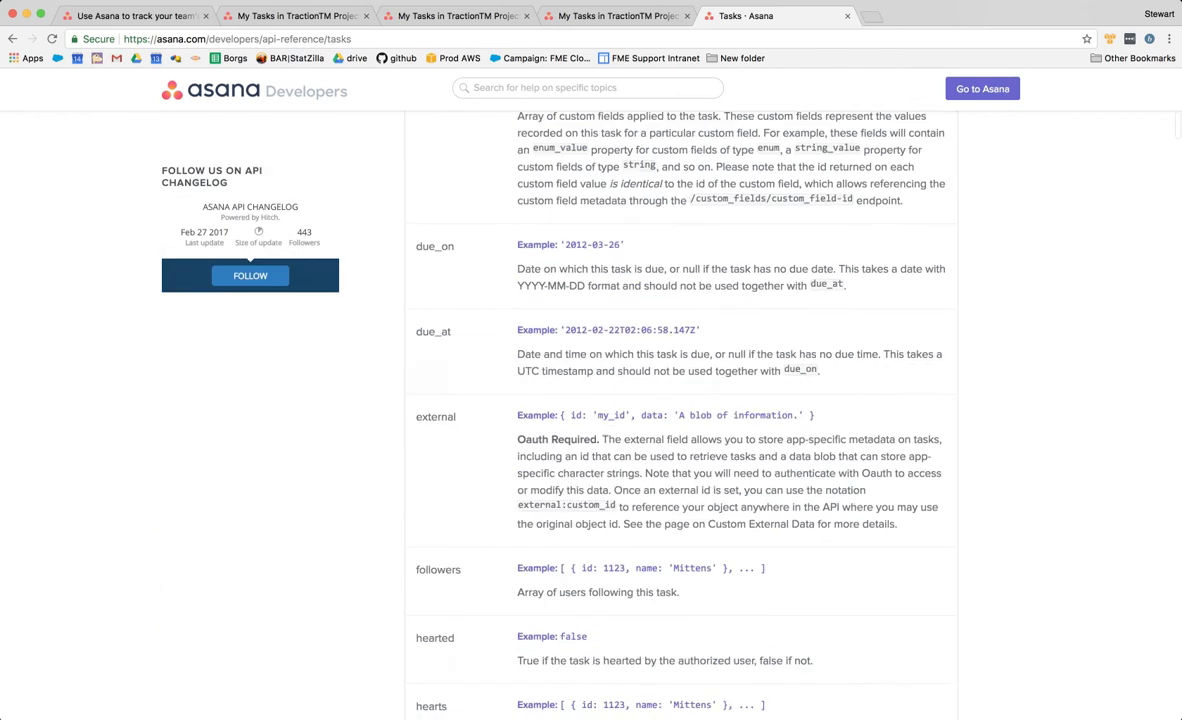
scroll(680, 400, down, 5)
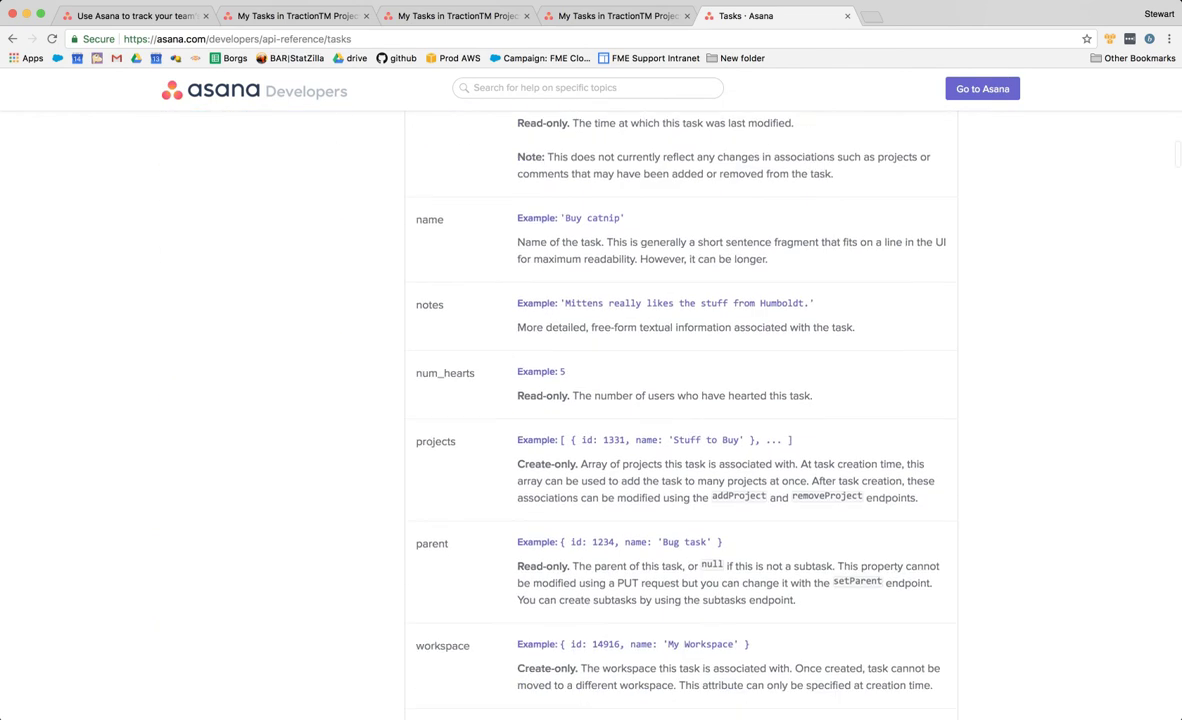
drag(552, 629, 576, 629)
- Add an assignee query parameter whose value is the user_id attribute
click(517, 629)
key(super+Tab)
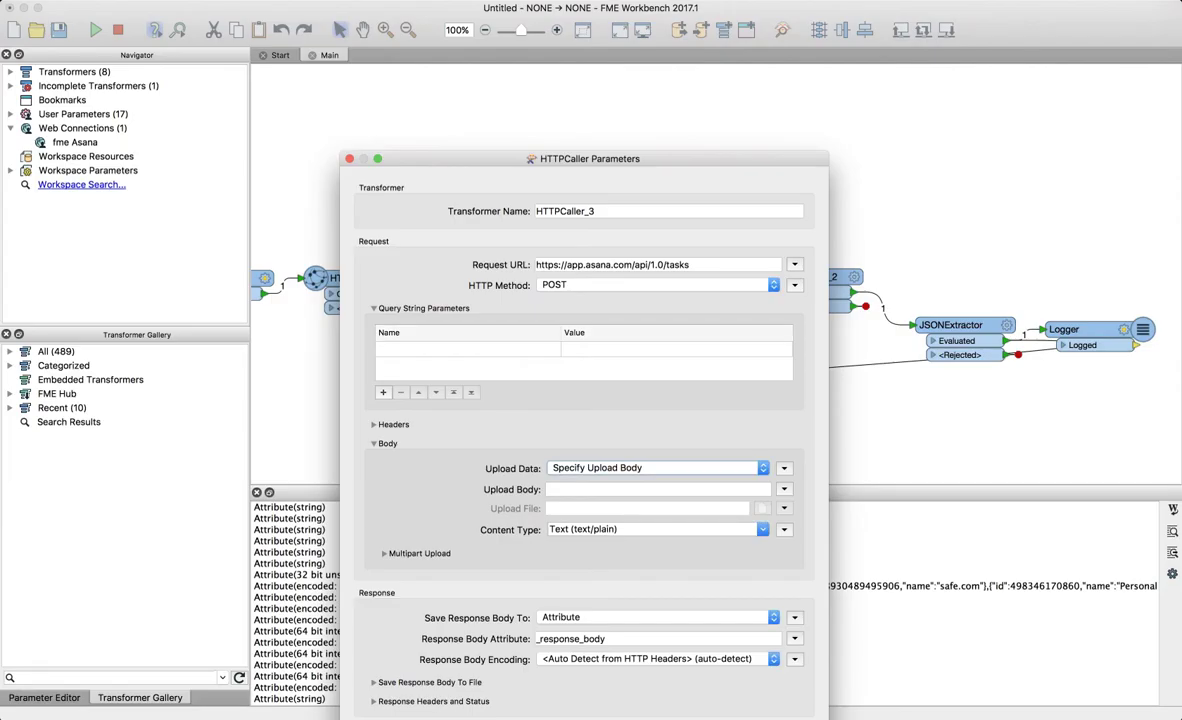
click(458, 349)
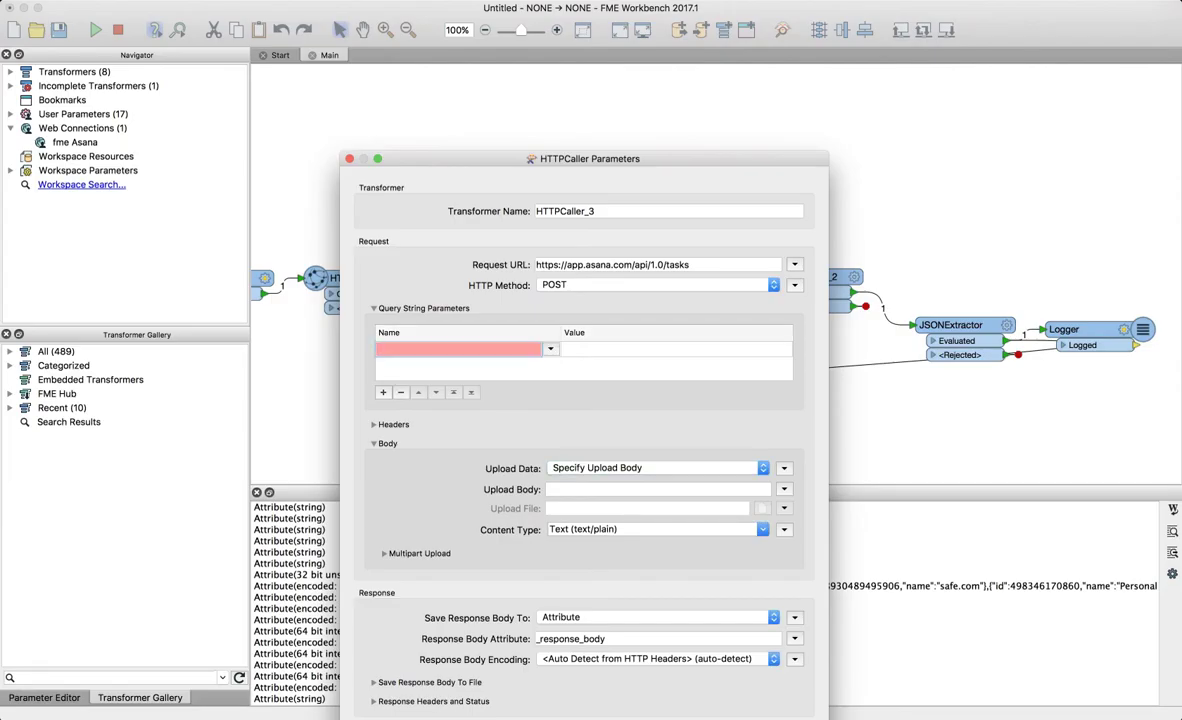
text(assignee)
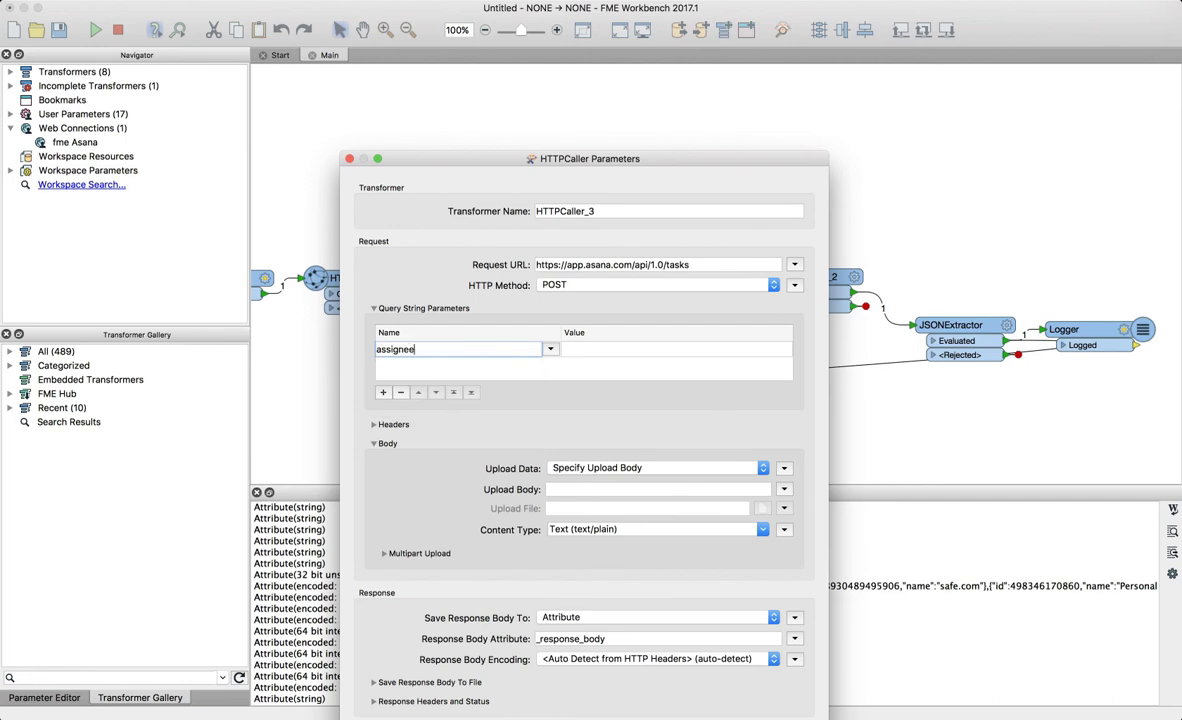
key(Tab)
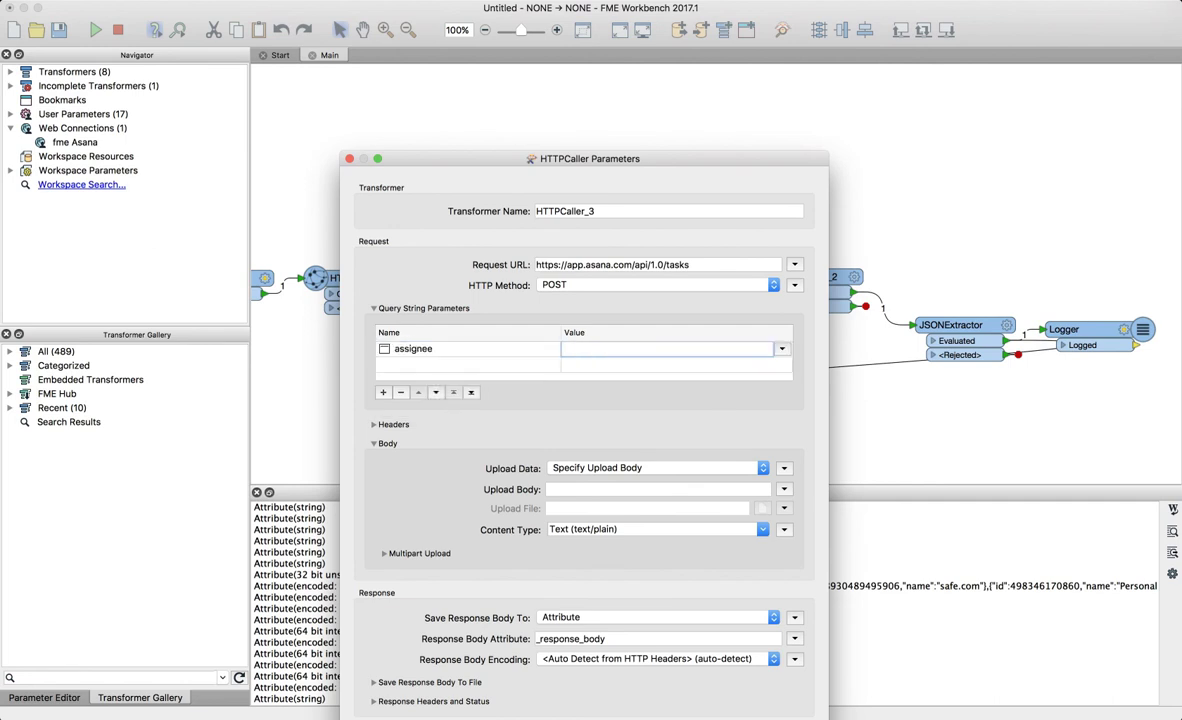
click(781, 349)
mouse_move(836, 365)
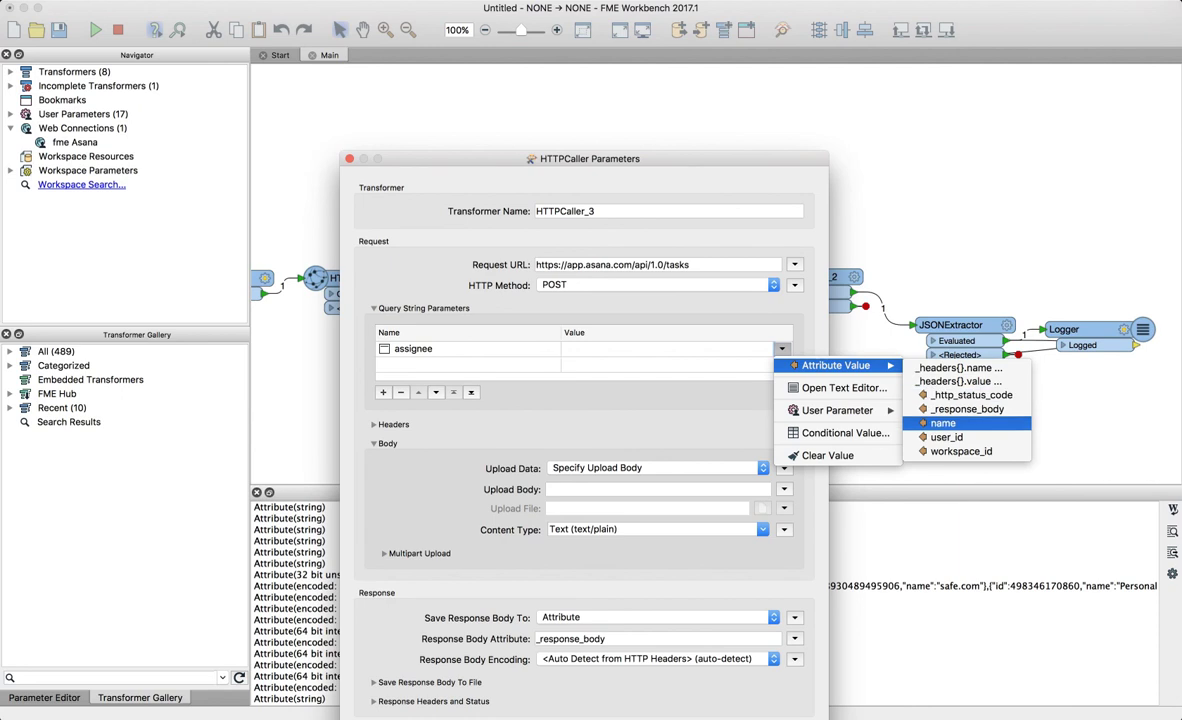
click(946, 437)
- Add a notes query parameter with the value 'Please do the washing up.'
double_click(459, 365)
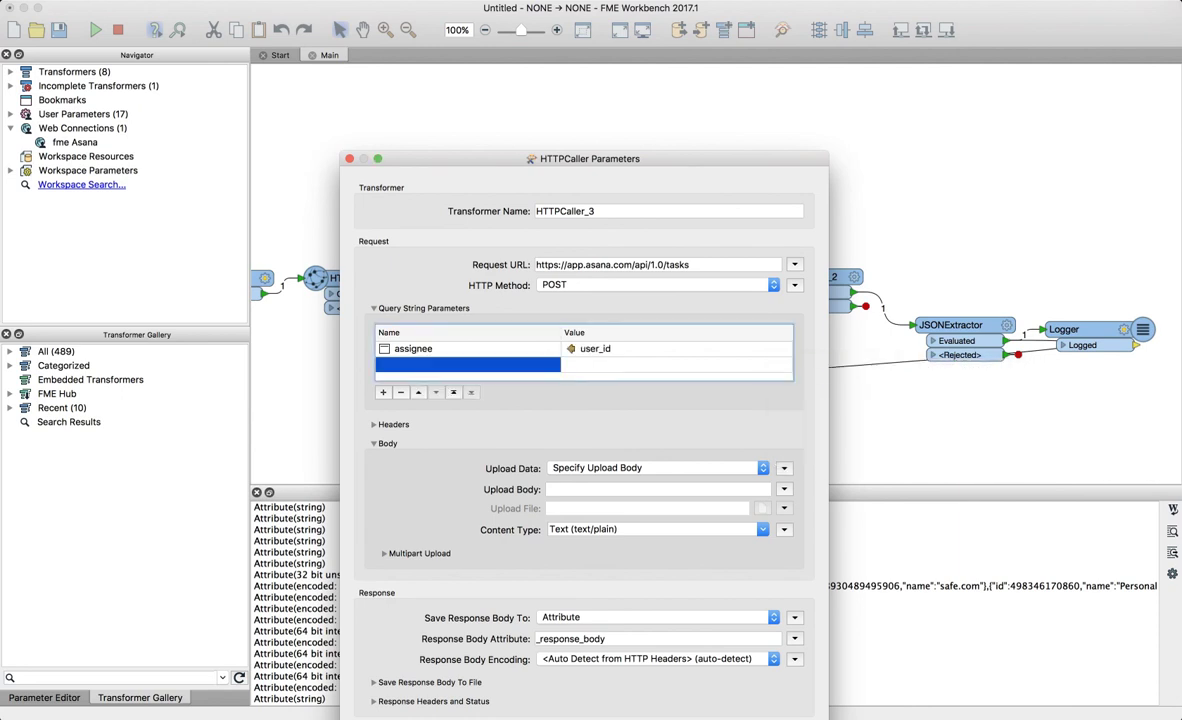
text(notes)
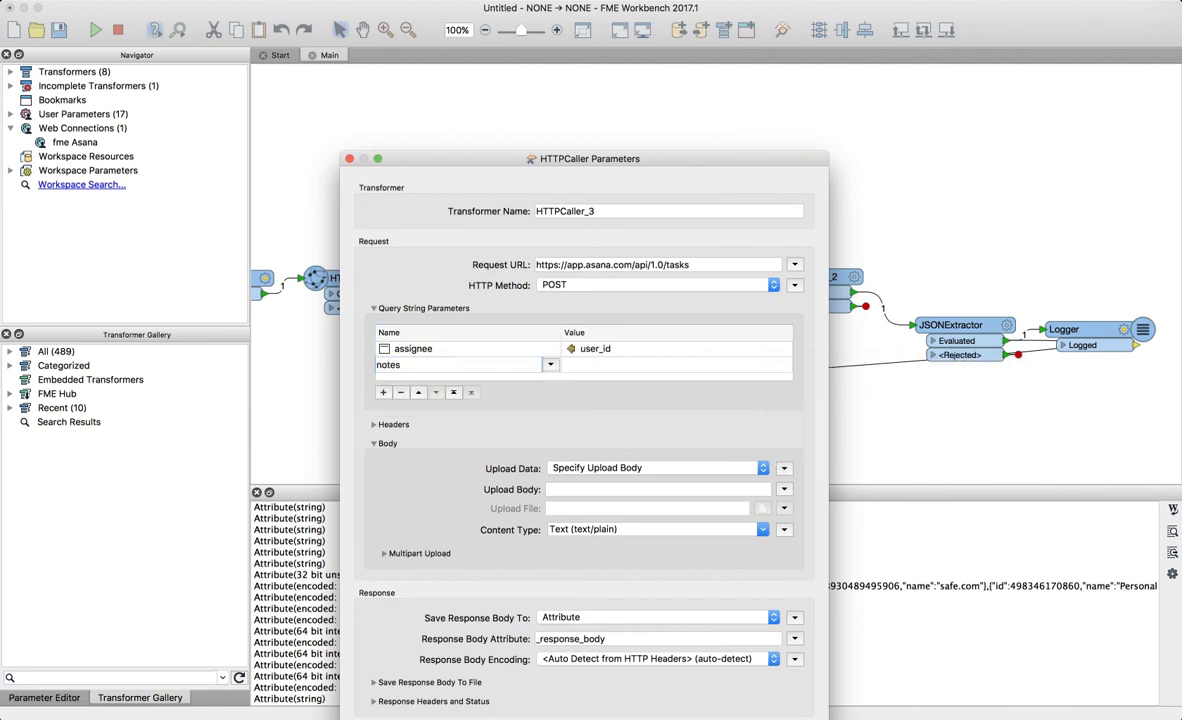
key(Tab)
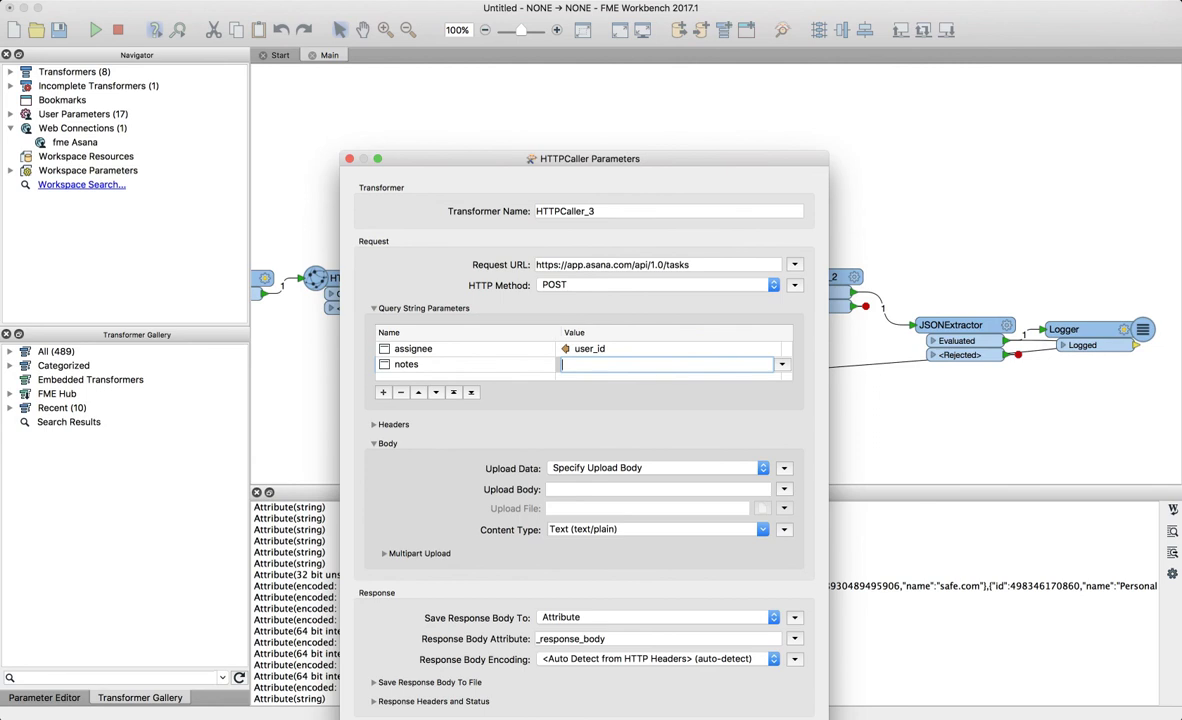
text(Please do the washing up.)
key(Return)
- Add a name query parameter 'My first task' and begin a workspace parameter row
click(460, 373)
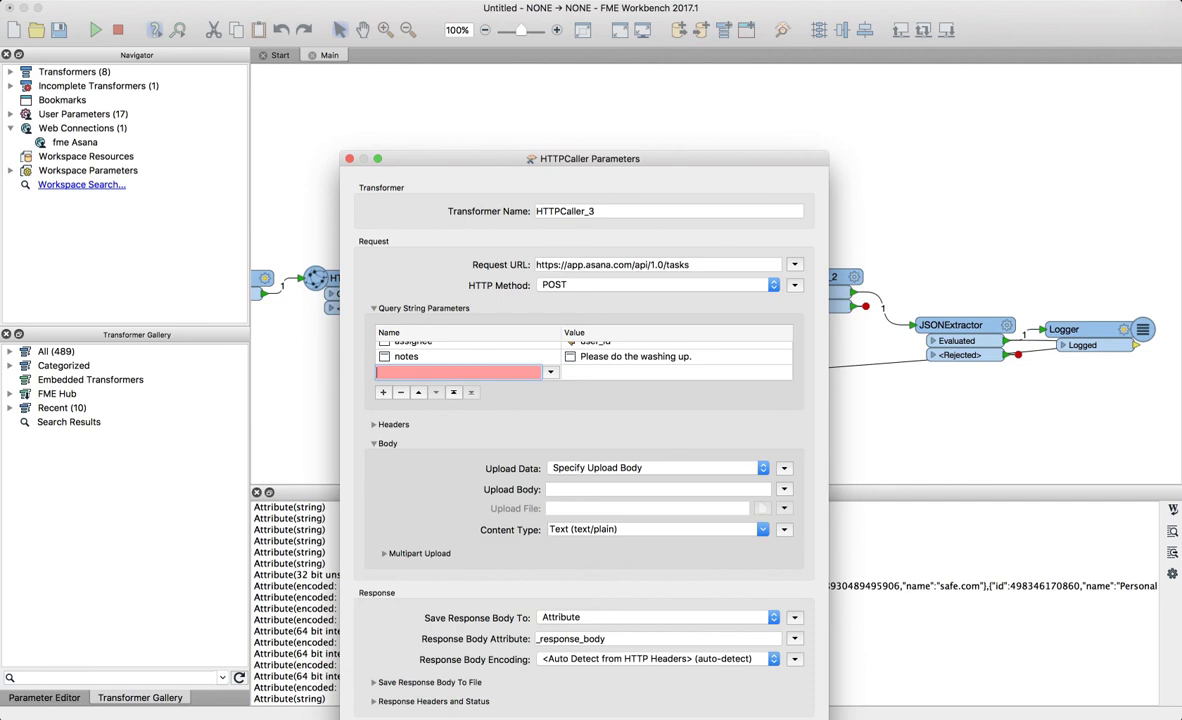
text(name)
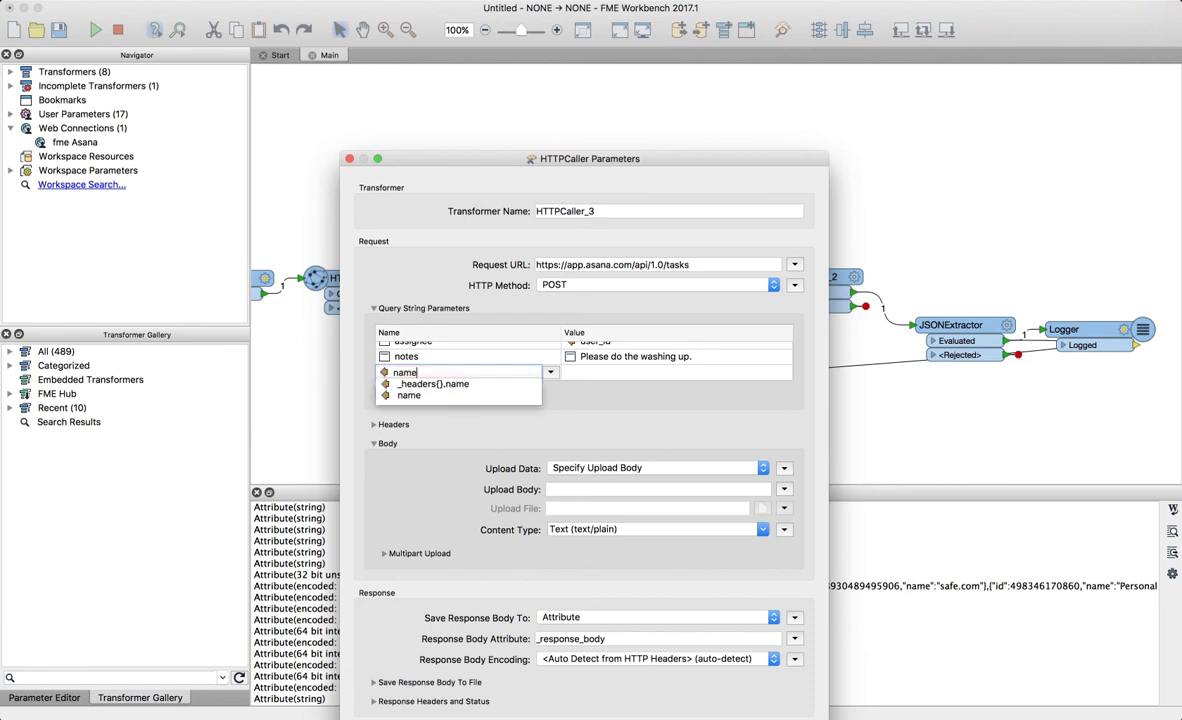
key(Return)
key(Tab)
text(My first task)
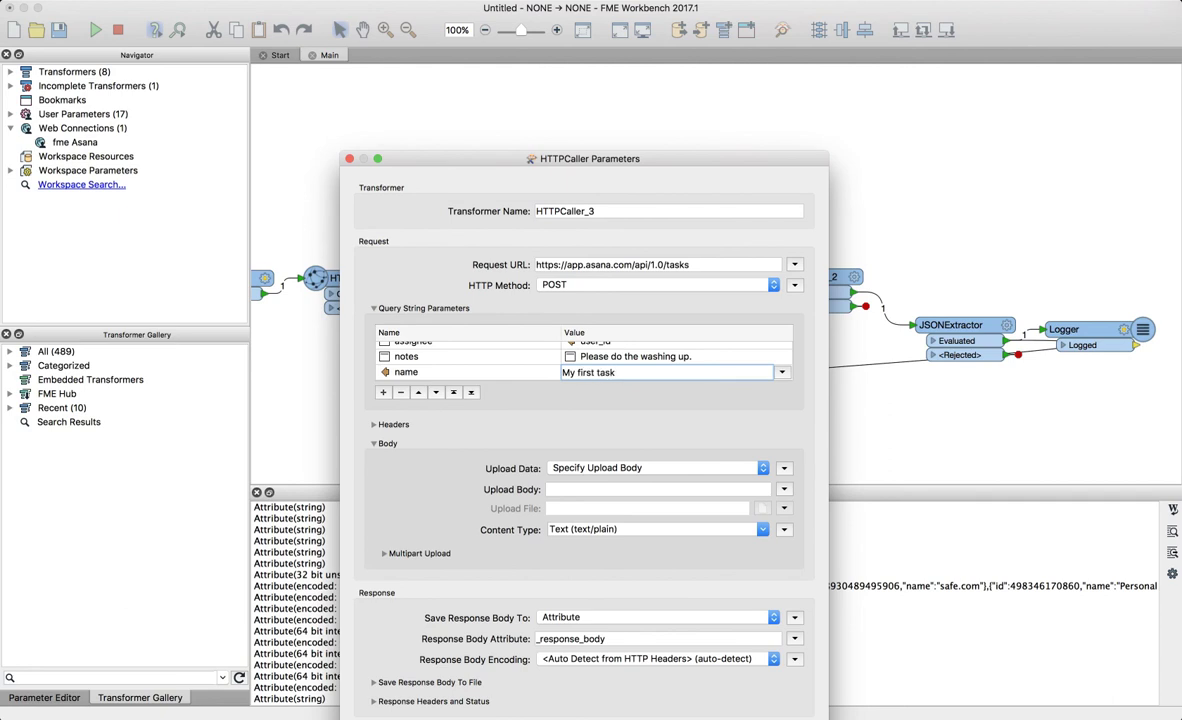
key(Return)
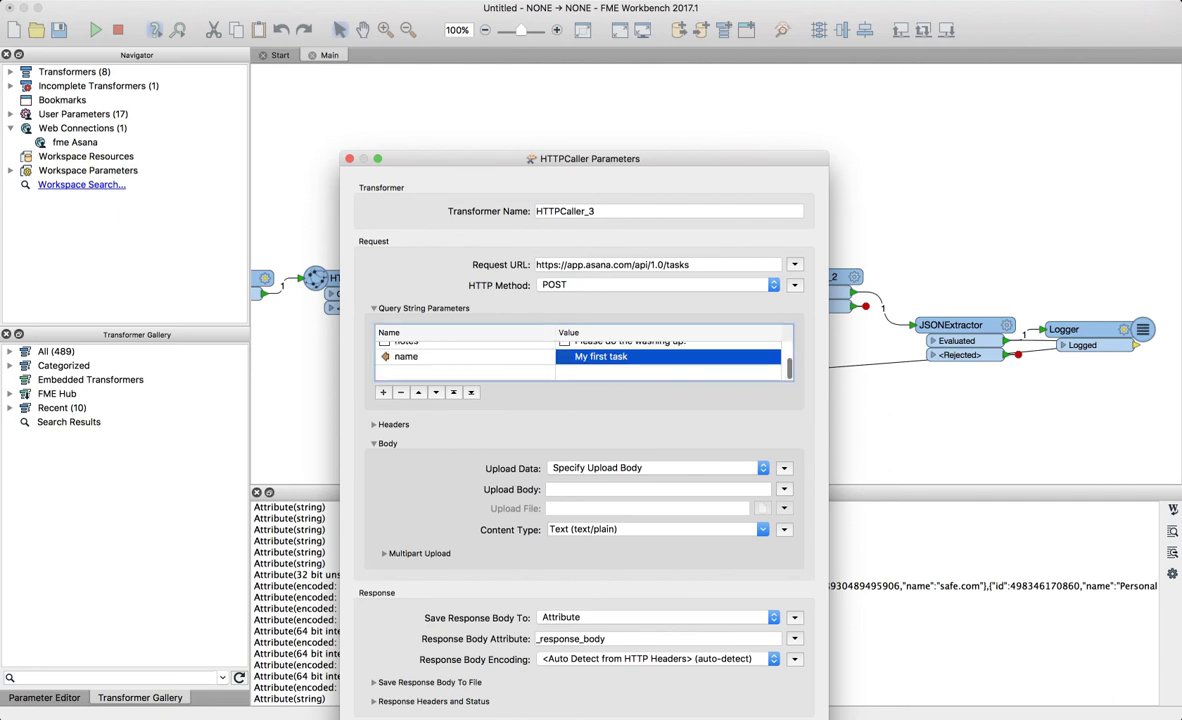
double_click(455, 372)
text(workspace)
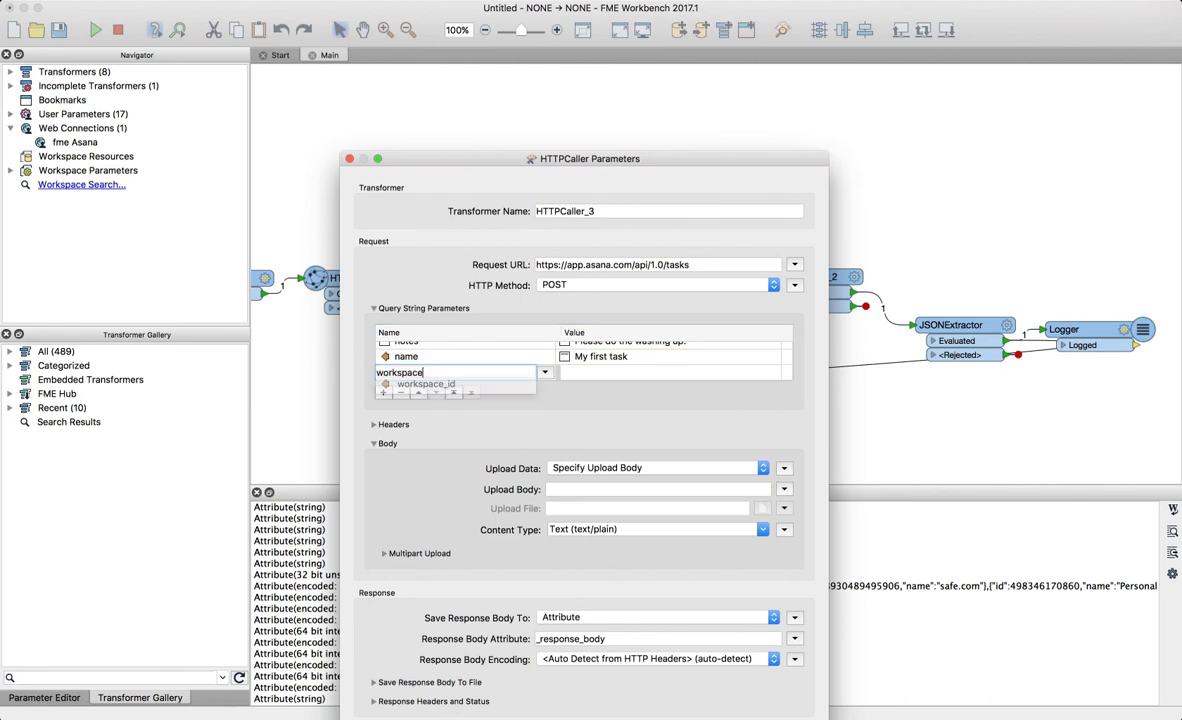
- Set the workspace parameter's value to the workspace_id attribute
key(Tab)
click(782, 372)
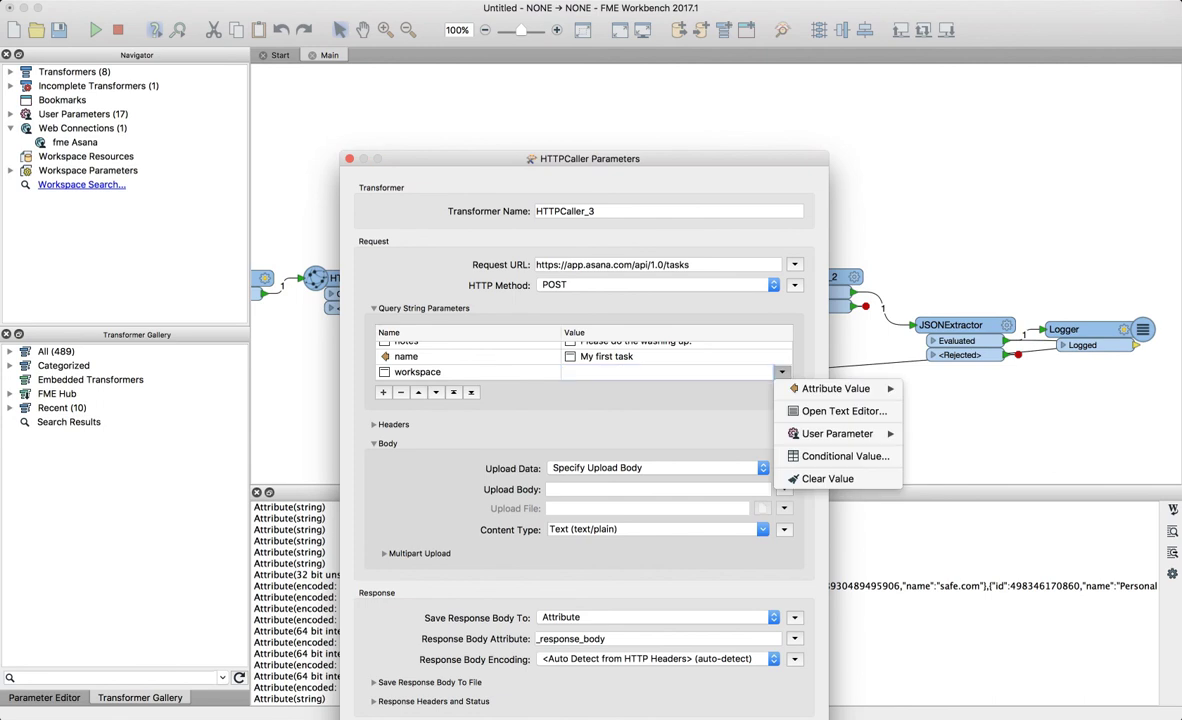
mouse_move(835, 388)
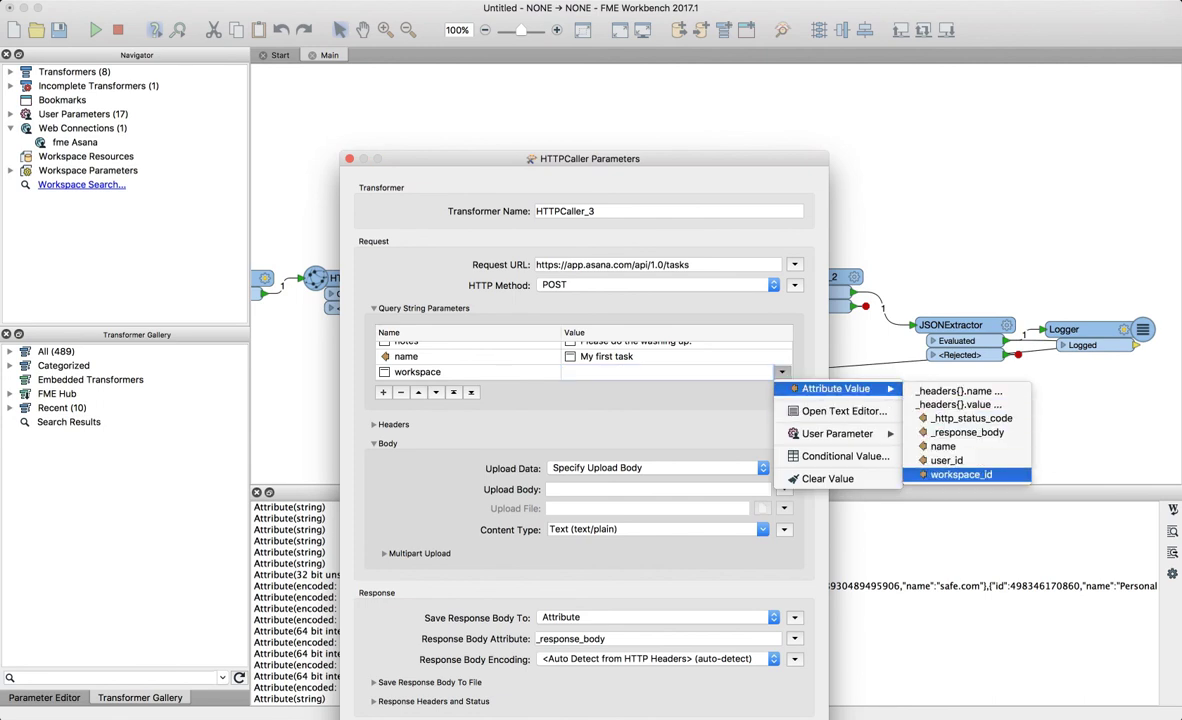
click(961, 475)
- Retype the name parameter's key as plain text 'name' in the text editor
click(430, 357)
key(BackSpace)
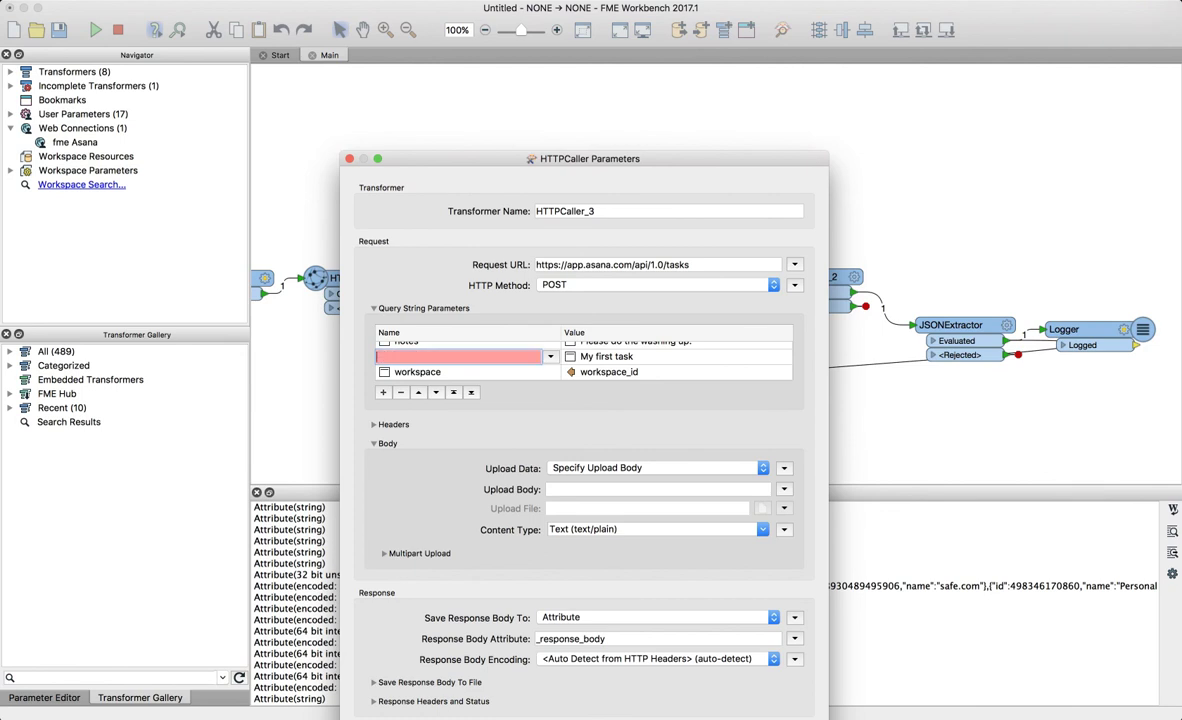
text(name)
key(Escape)
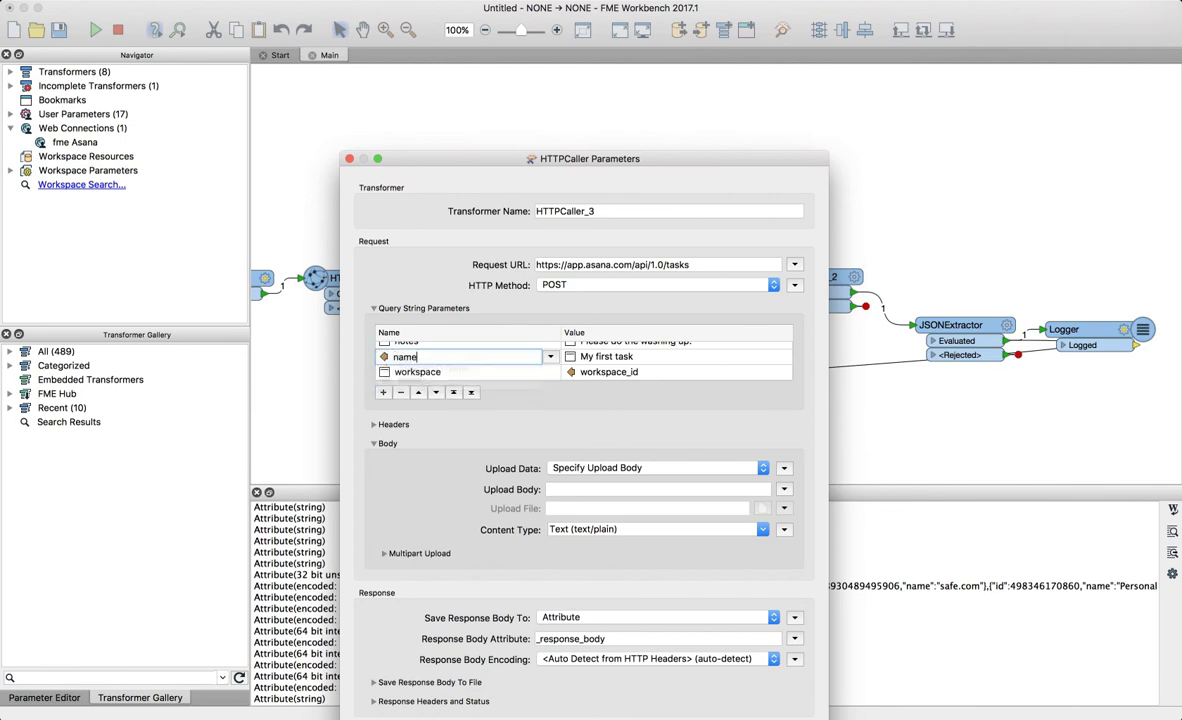
click(430, 372)
click(430, 357)
click(550, 357)
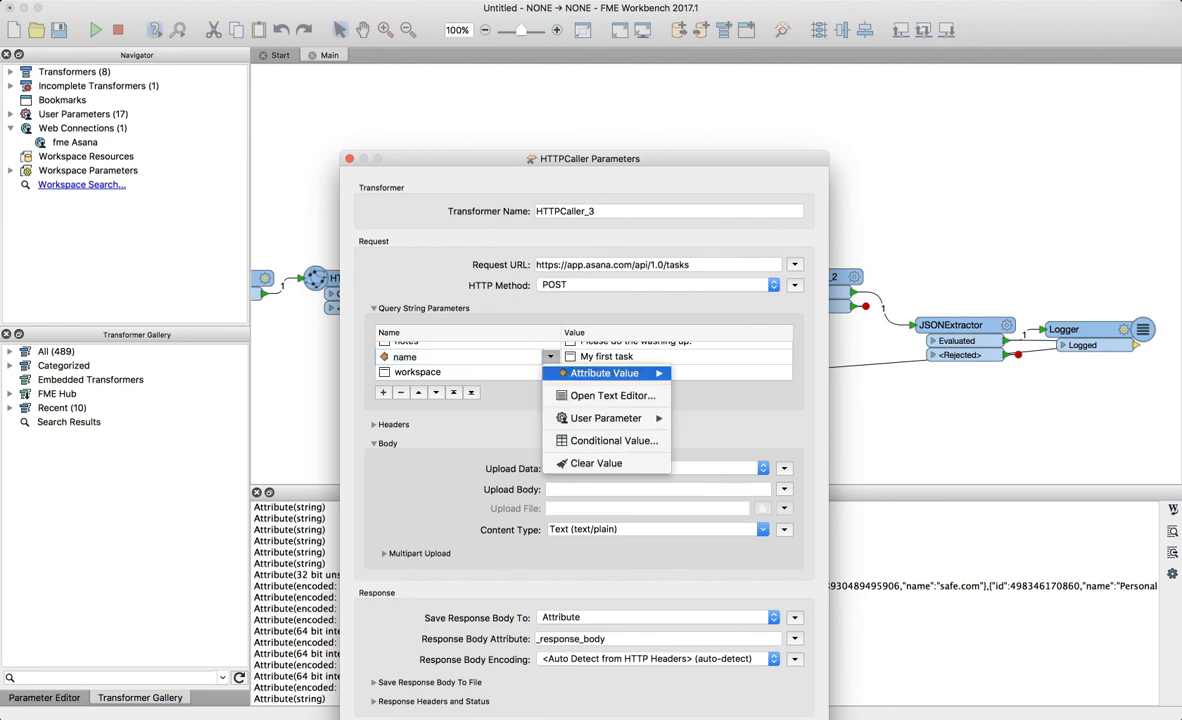
click(612, 396)
drag(562, 320, 488, 320)
text(name)
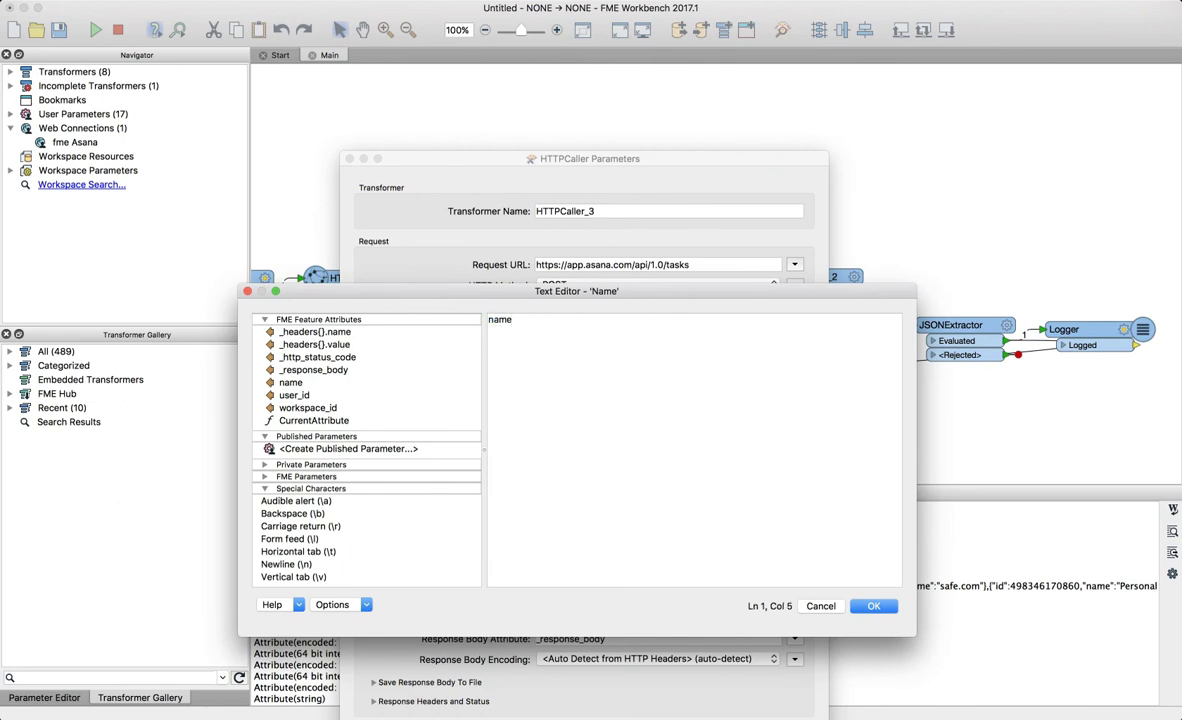
click(874, 606)
- Confirm the workspace parameter value and move the parameters window up to check the table
click(440, 372)
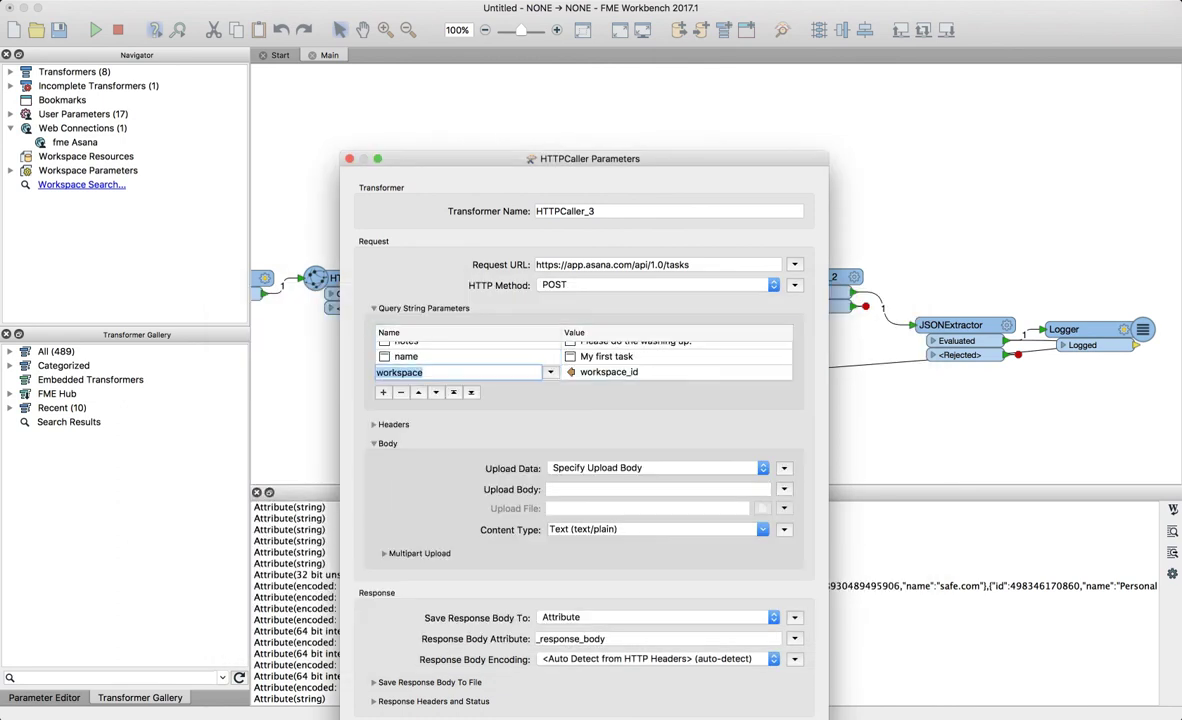
click(610, 372)
key(Return)
scroll(584, 362, down, 2)
scroll(584, 362, up, 3)
scroll(584, 362, down, 2)
scroll(584, 362, up, 1)
scroll(584, 358, up, 1)
scroll(584, 358, down, 2)
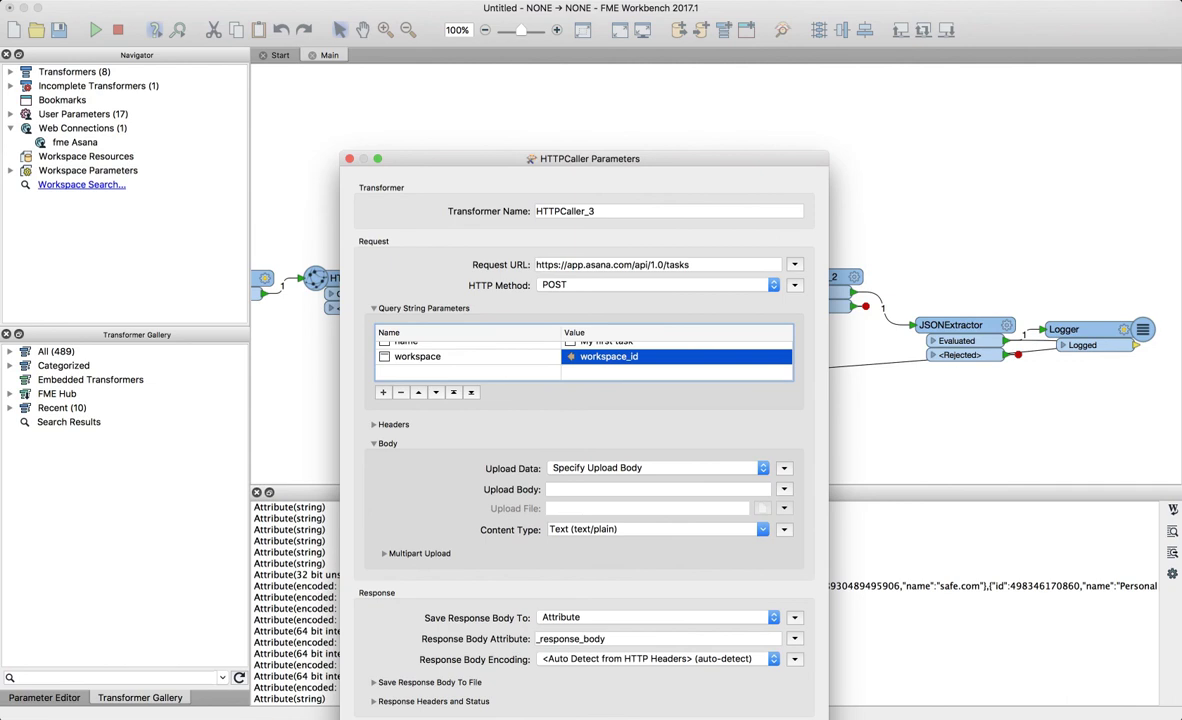
drag(584, 159, 582, 15)
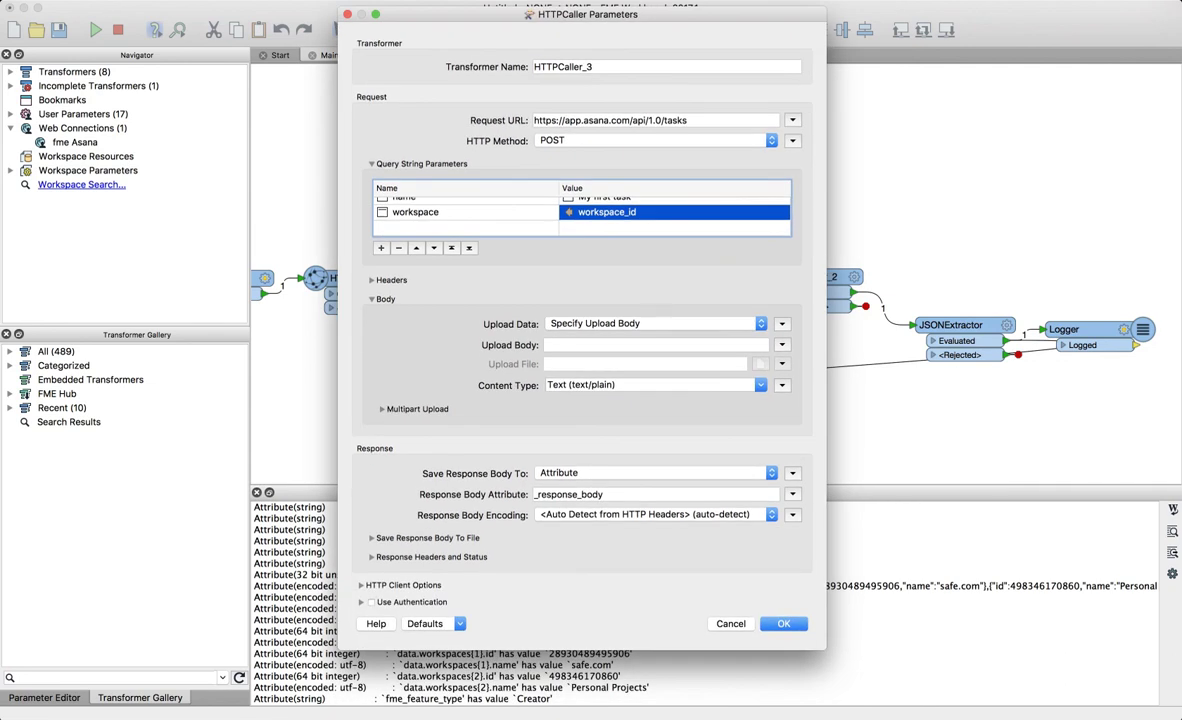
- Make HTTPCaller_3 authenticate via Web Connection 'fme Asana' and accept its settings
click(371, 602)
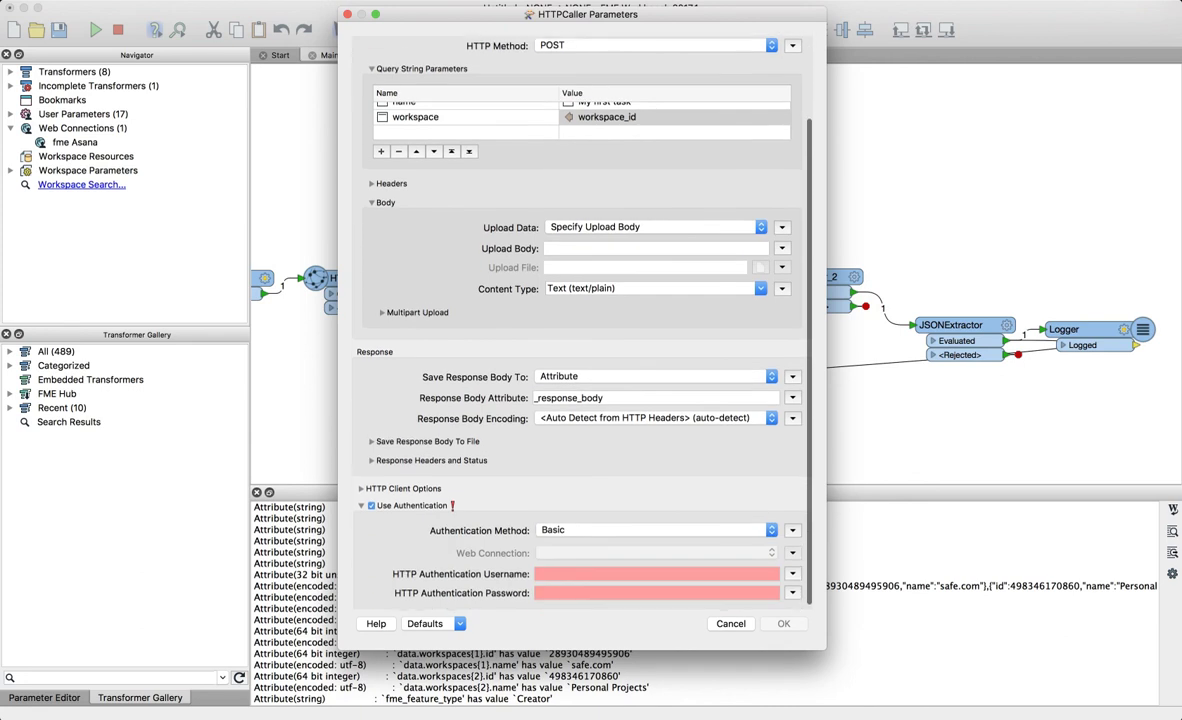
click(655, 525)
click(580, 567)
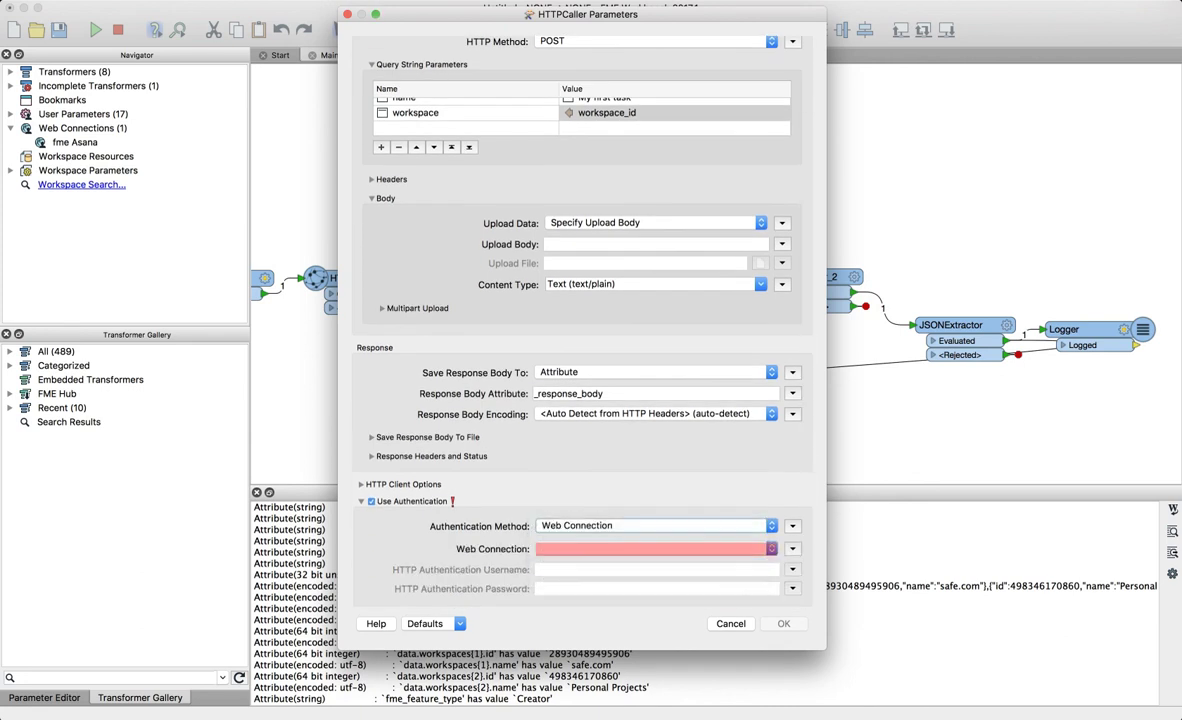
click(655, 548)
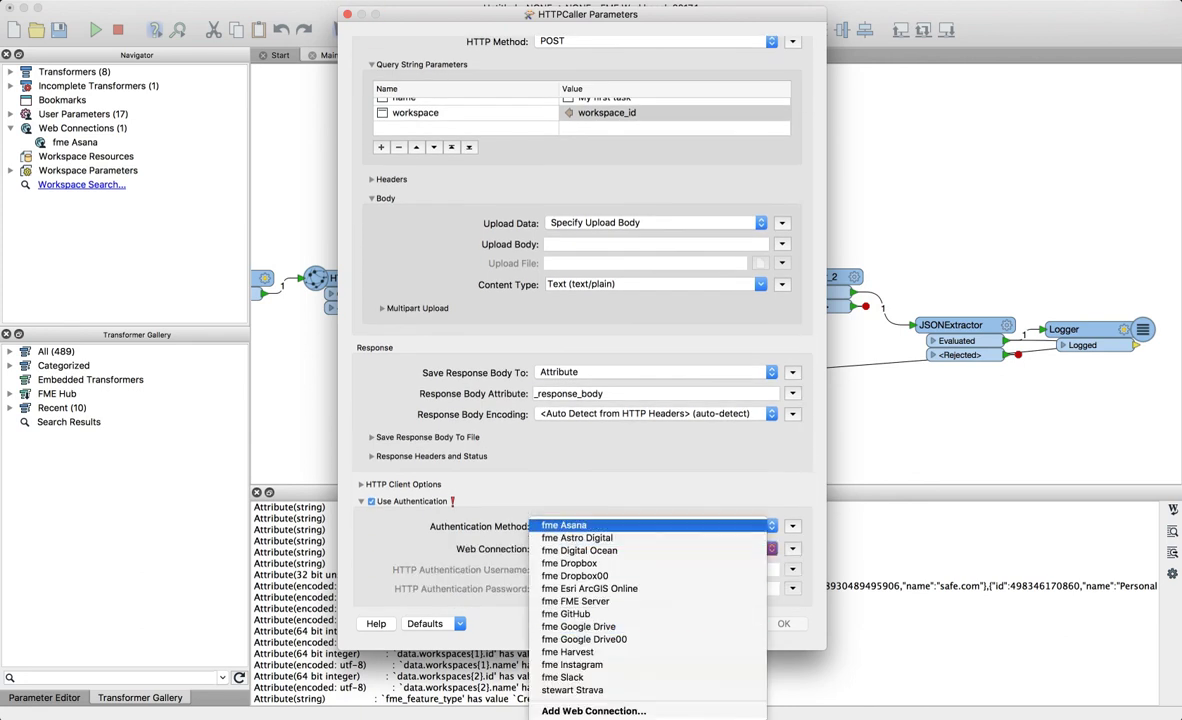
click(600, 483)
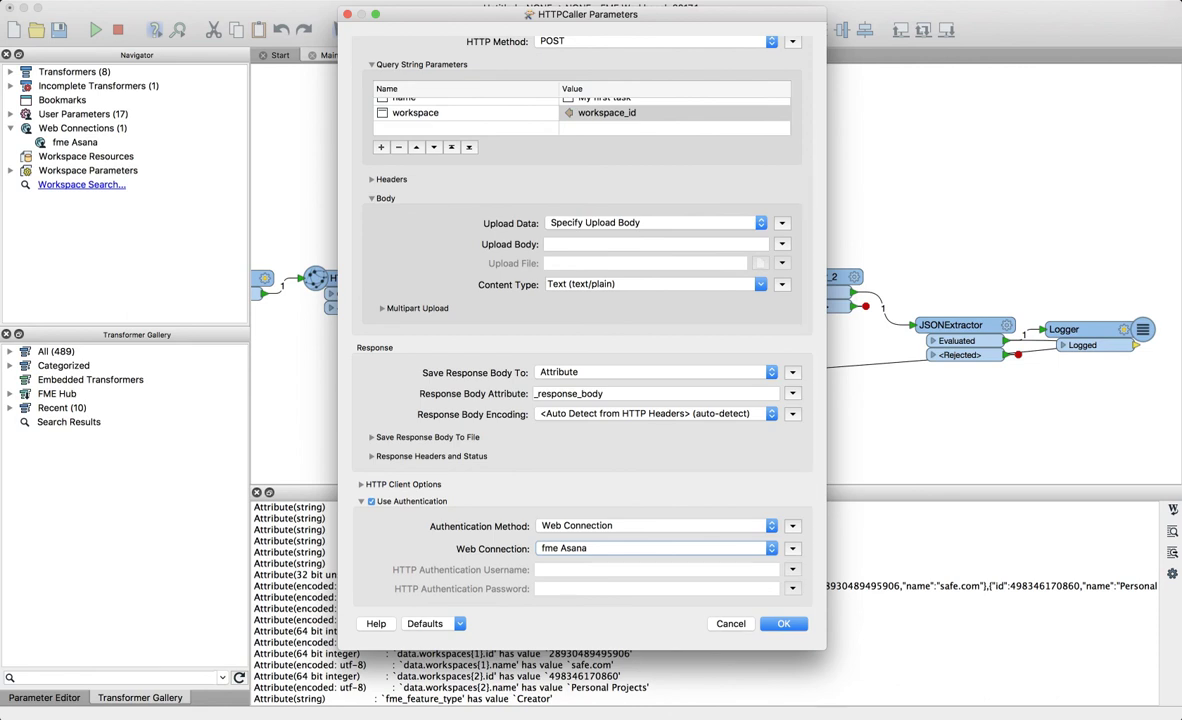
click(783, 624)
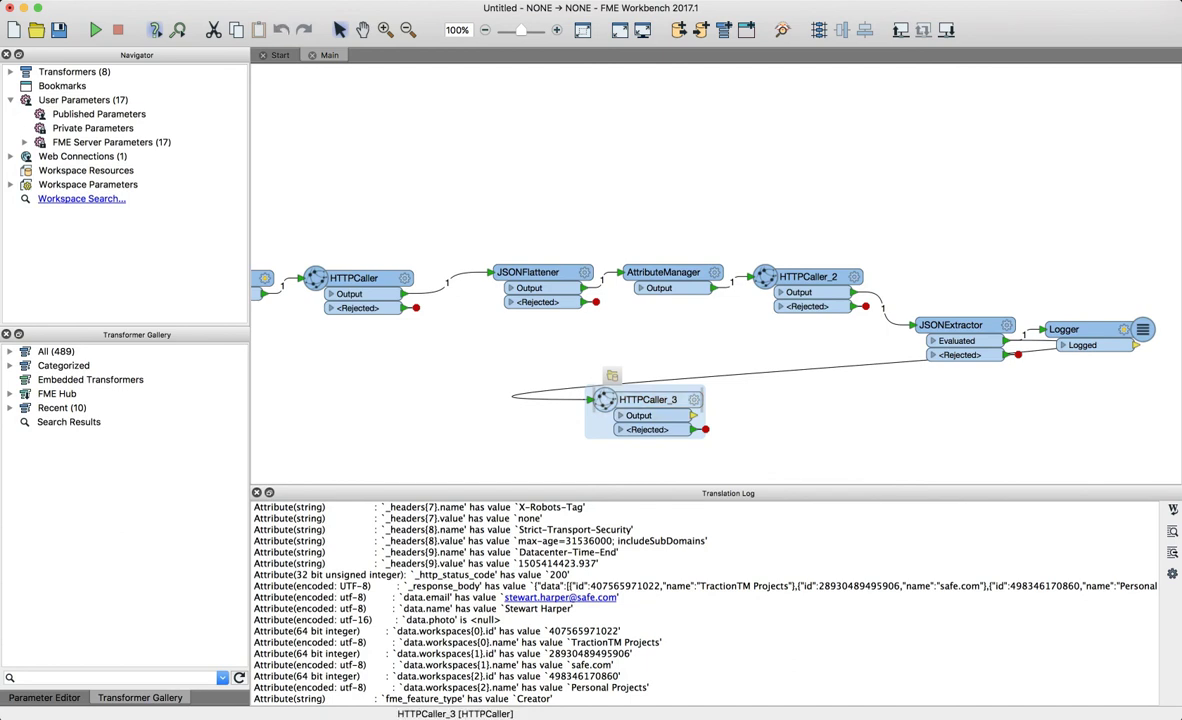
- Quick Add a Logger connected after HTTPCaller_3
text(logger)
key(Return)
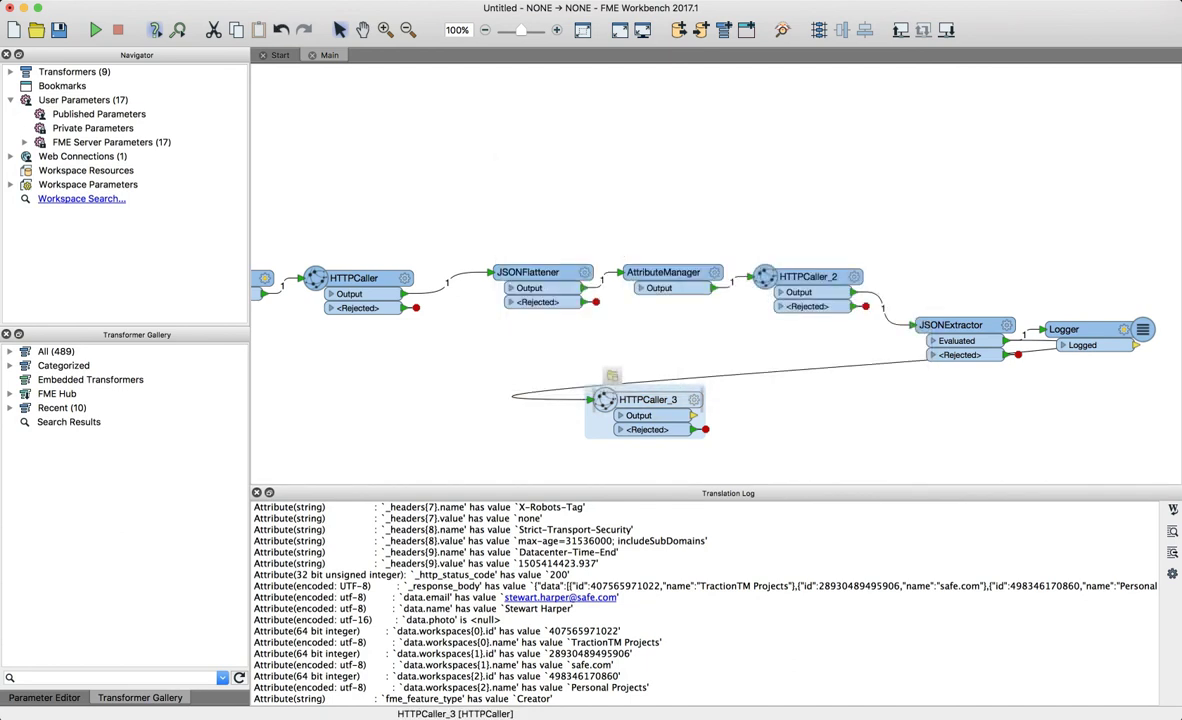
key(super+Tab)
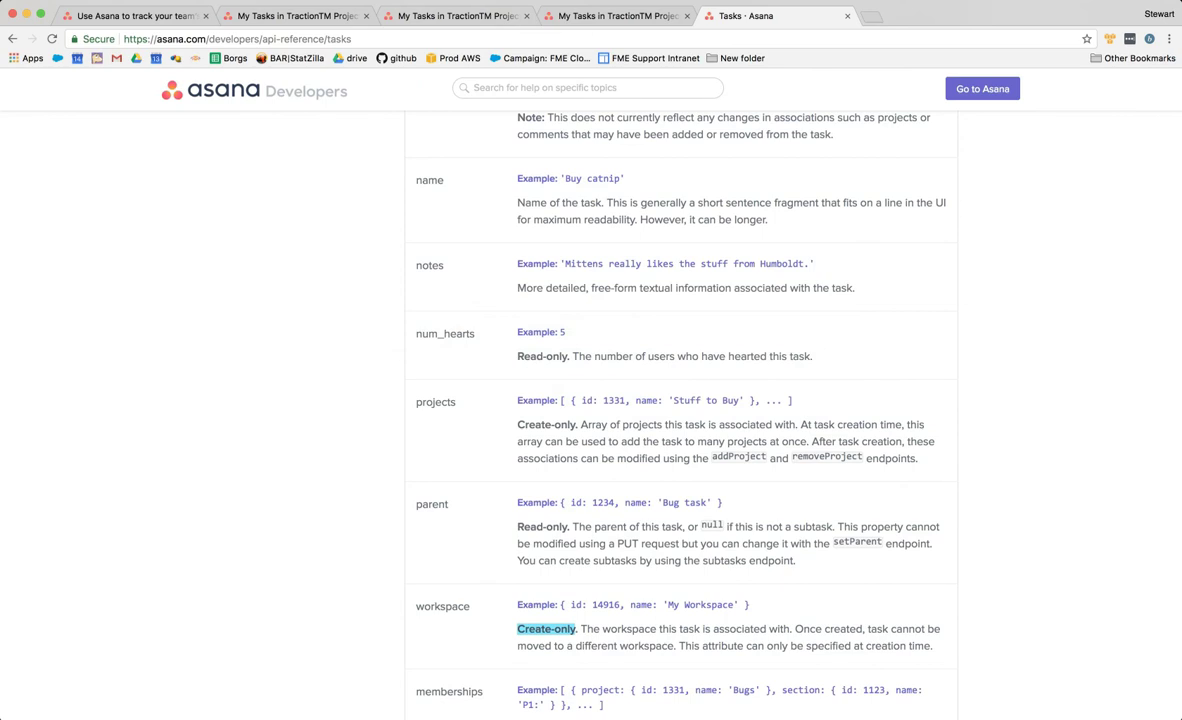
- View the 'My first task' details and washing-up note in Asana, then go back to FME Workbench
key(super+2)
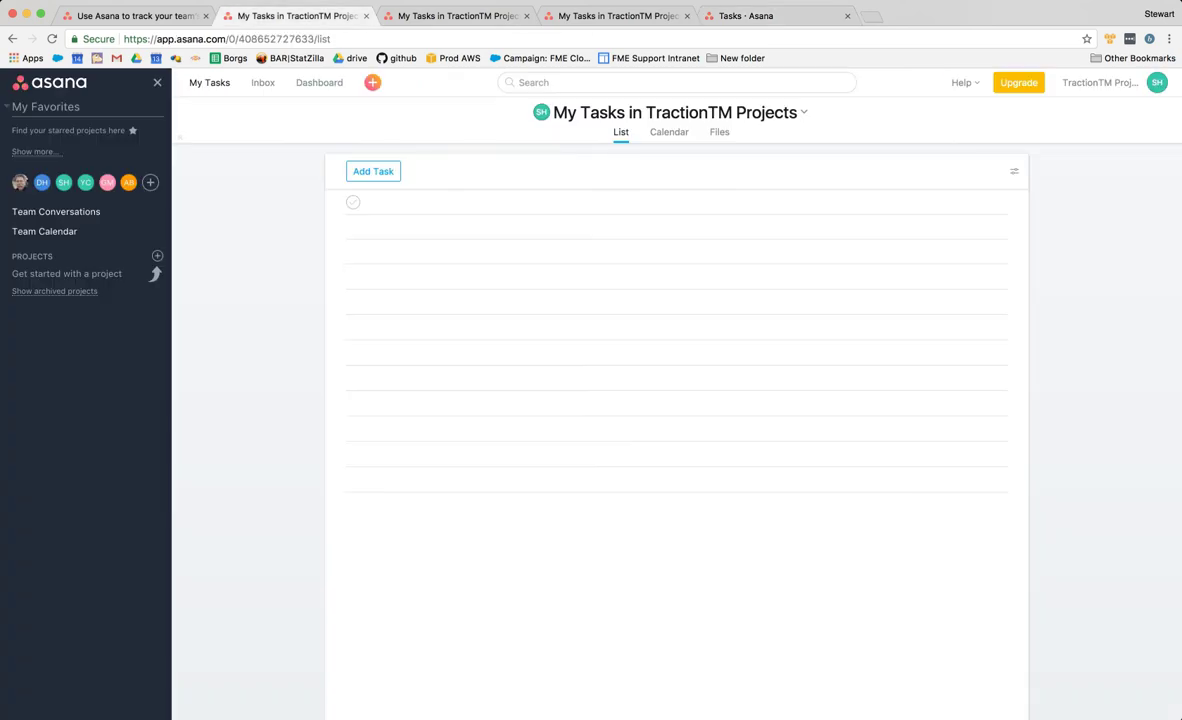
key(super+Tab)
key(super+Tab)
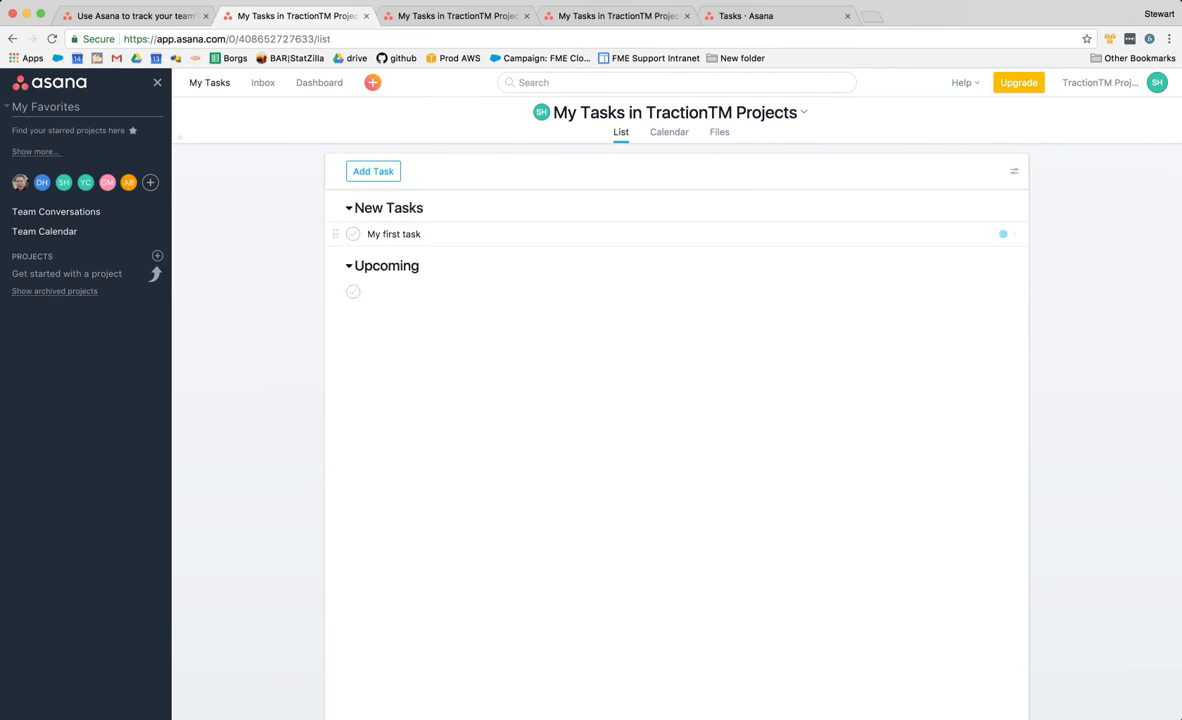
click(424, 234)
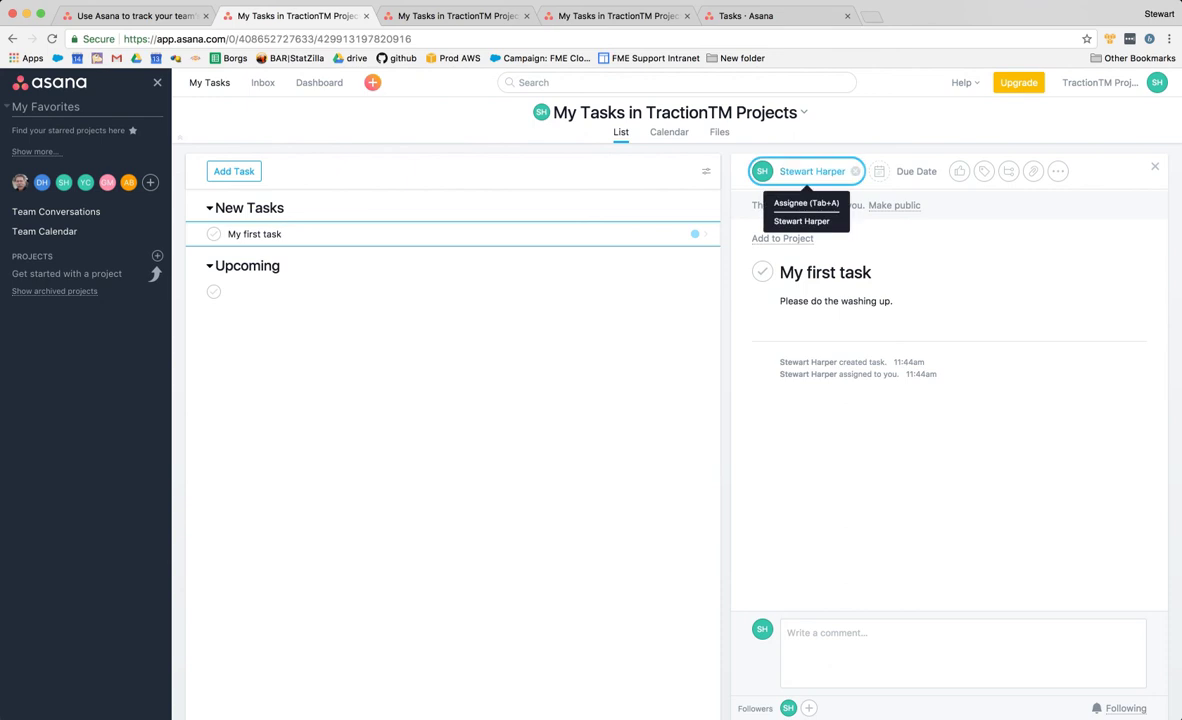
key(super+Tab)
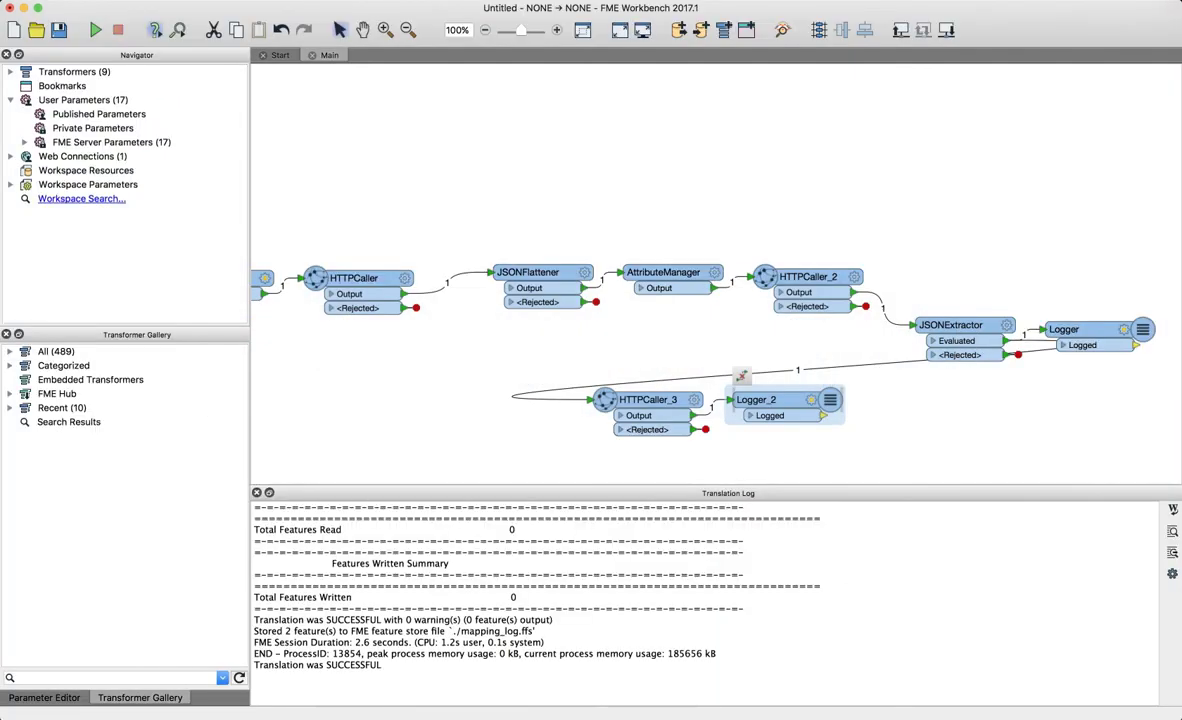
- Move Logger_2 further right and place JSONExtractor between HTTPCaller_2 and HTTPCaller_3
drag(730, 365, 899, 364)
drag(915, 318, 634, 329)
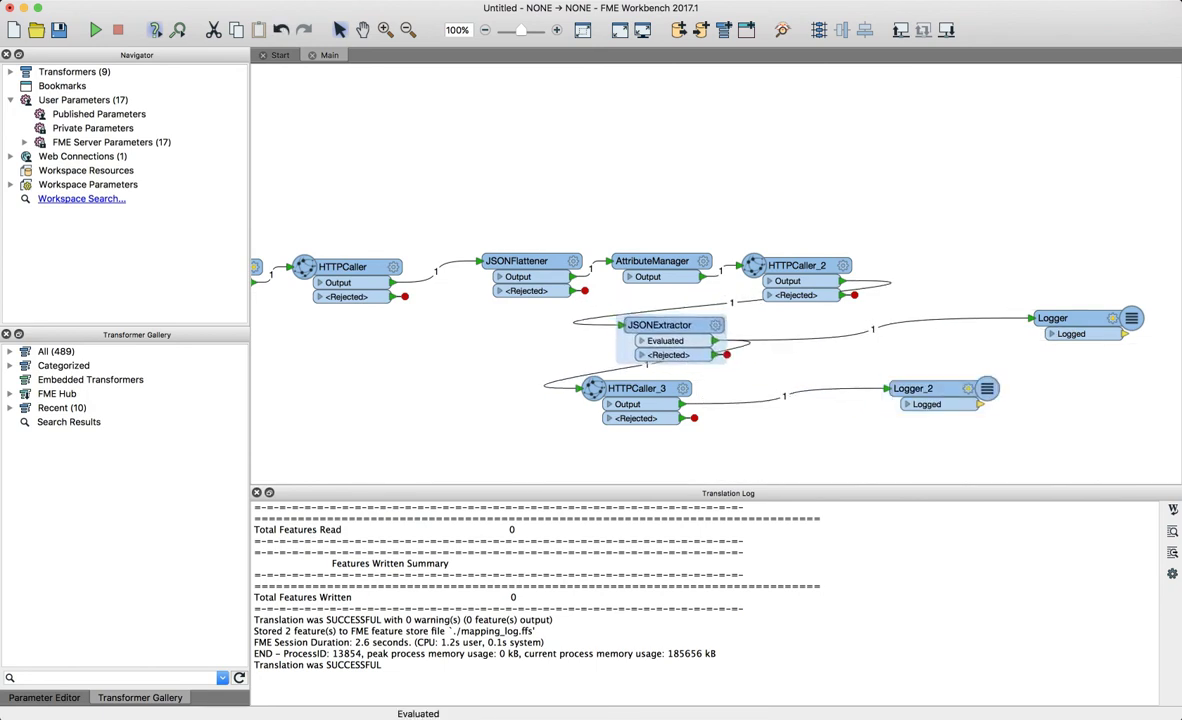